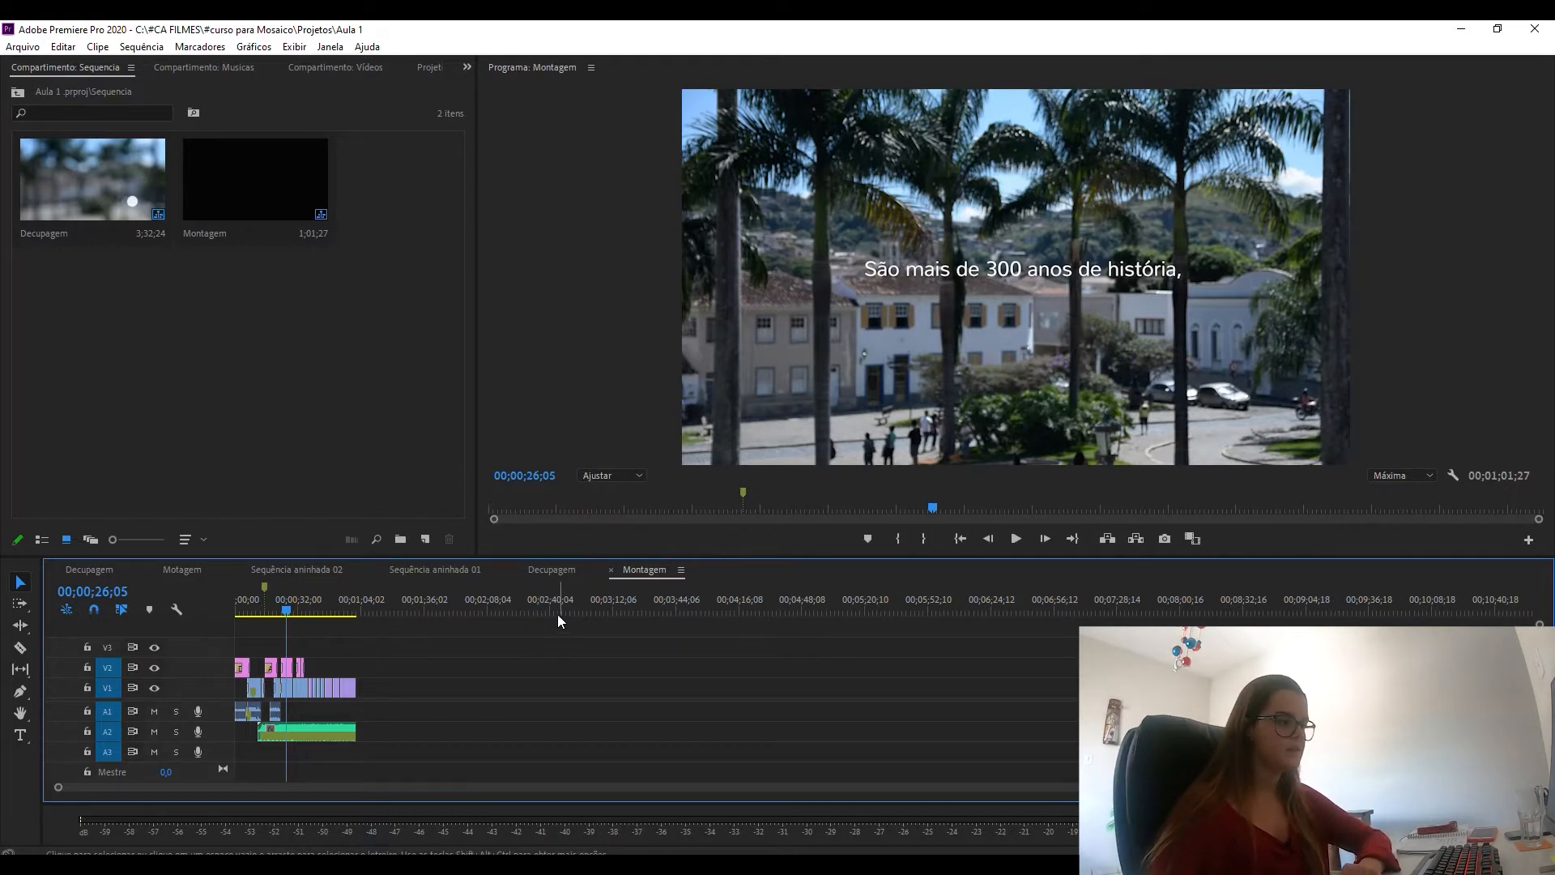
Step: Look over the clips on the Decupagem sequence's timeline and return to the Montagem sequence
mouse_move(291, 609)
left_mouse_down()
mouse_move(308, 610)
mouse_move(252, 614)
mouse_move(298, 613)
left_mouse_up()
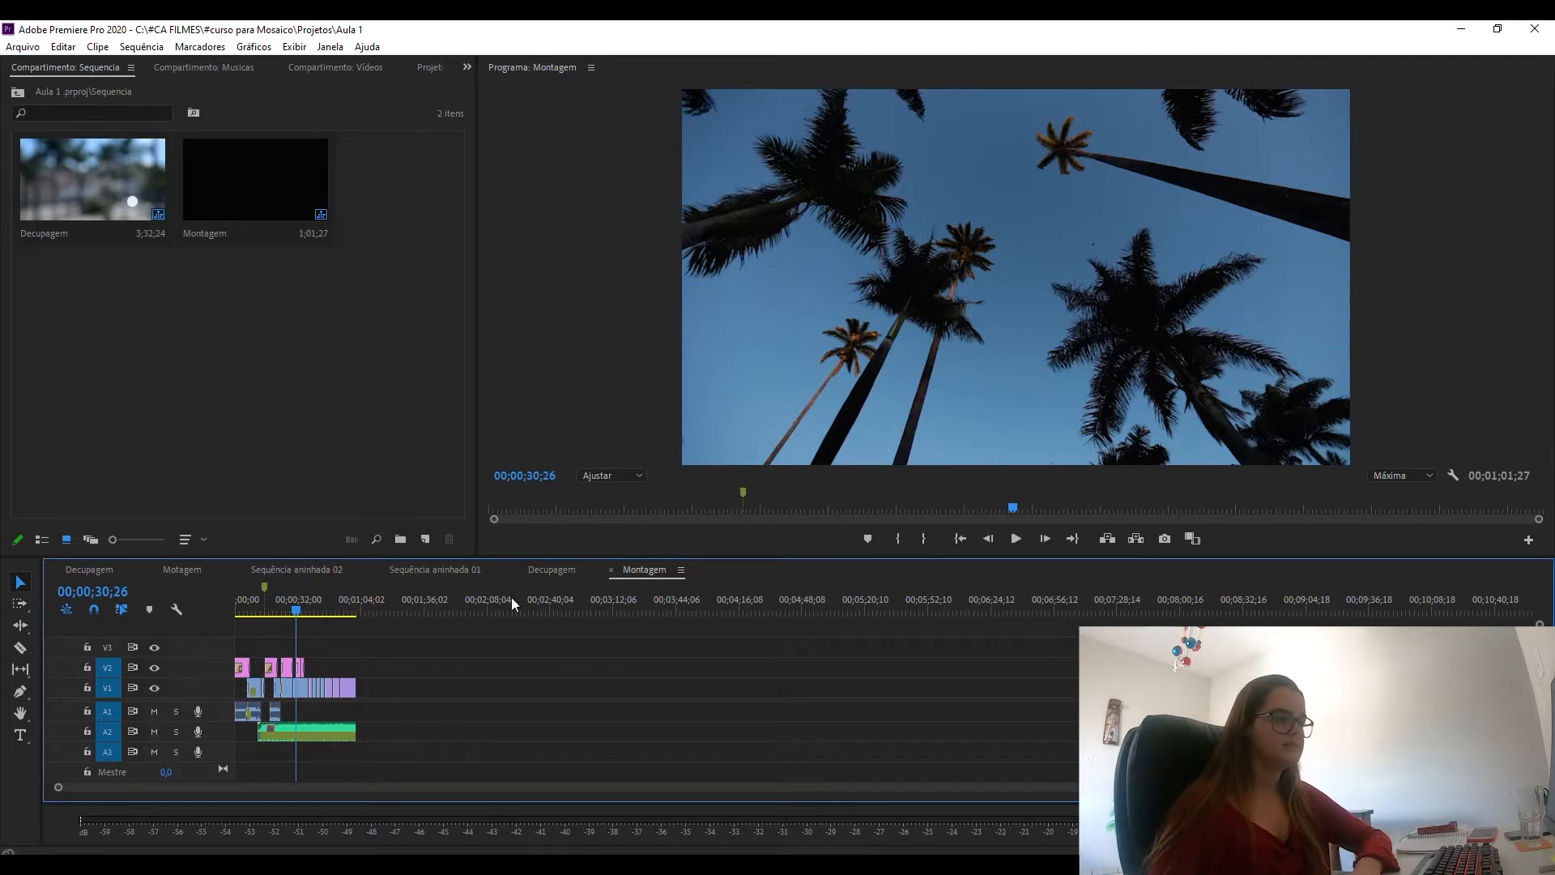
left_click(552, 569)
key("minus")
key("minus")
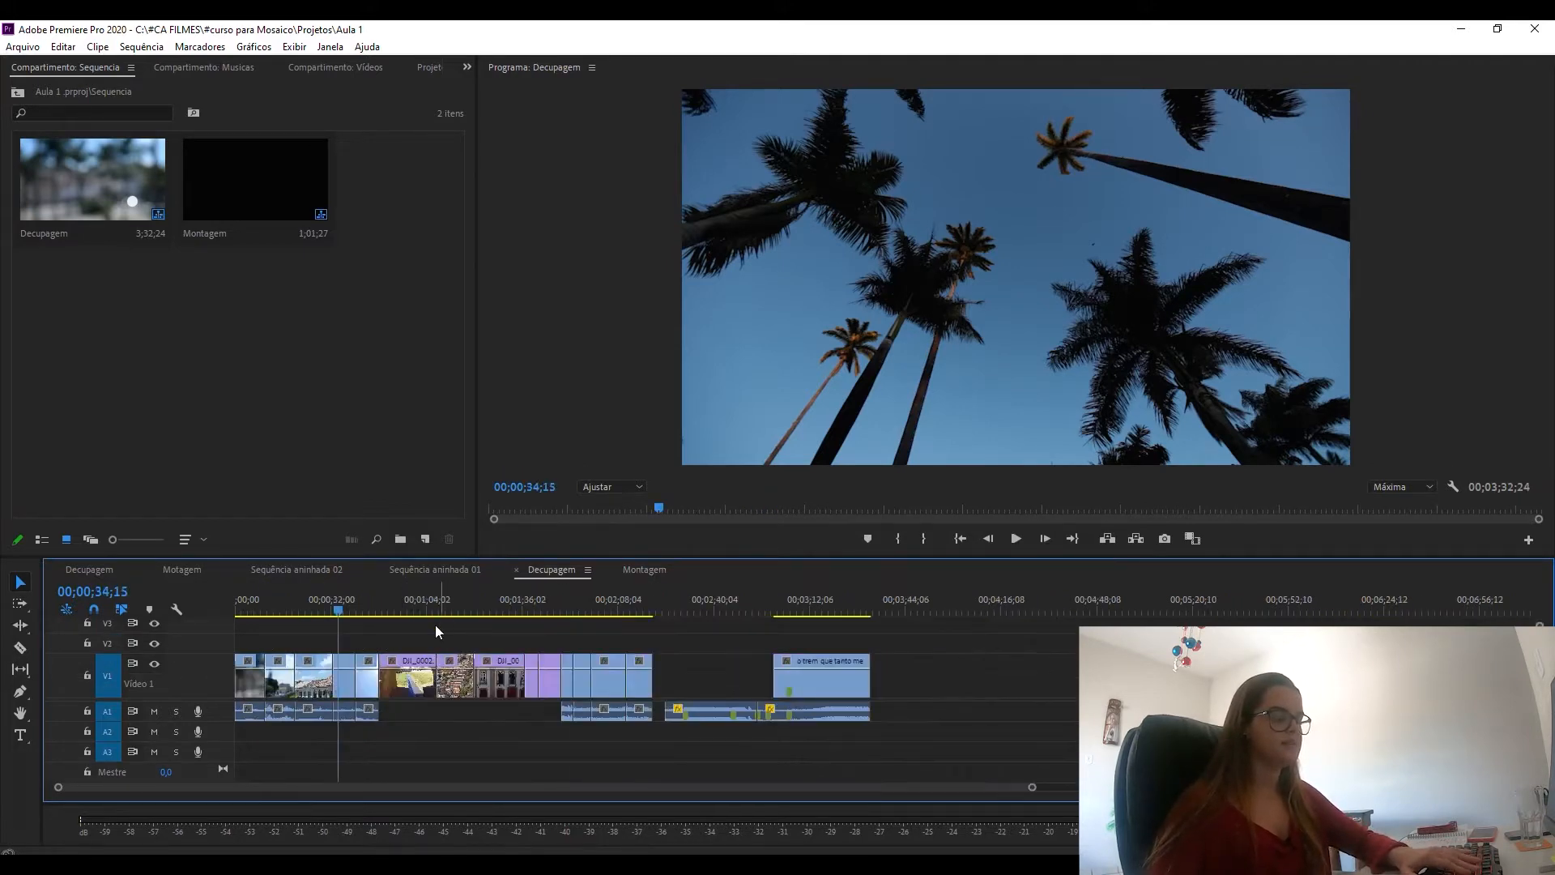
left_click(363, 603)
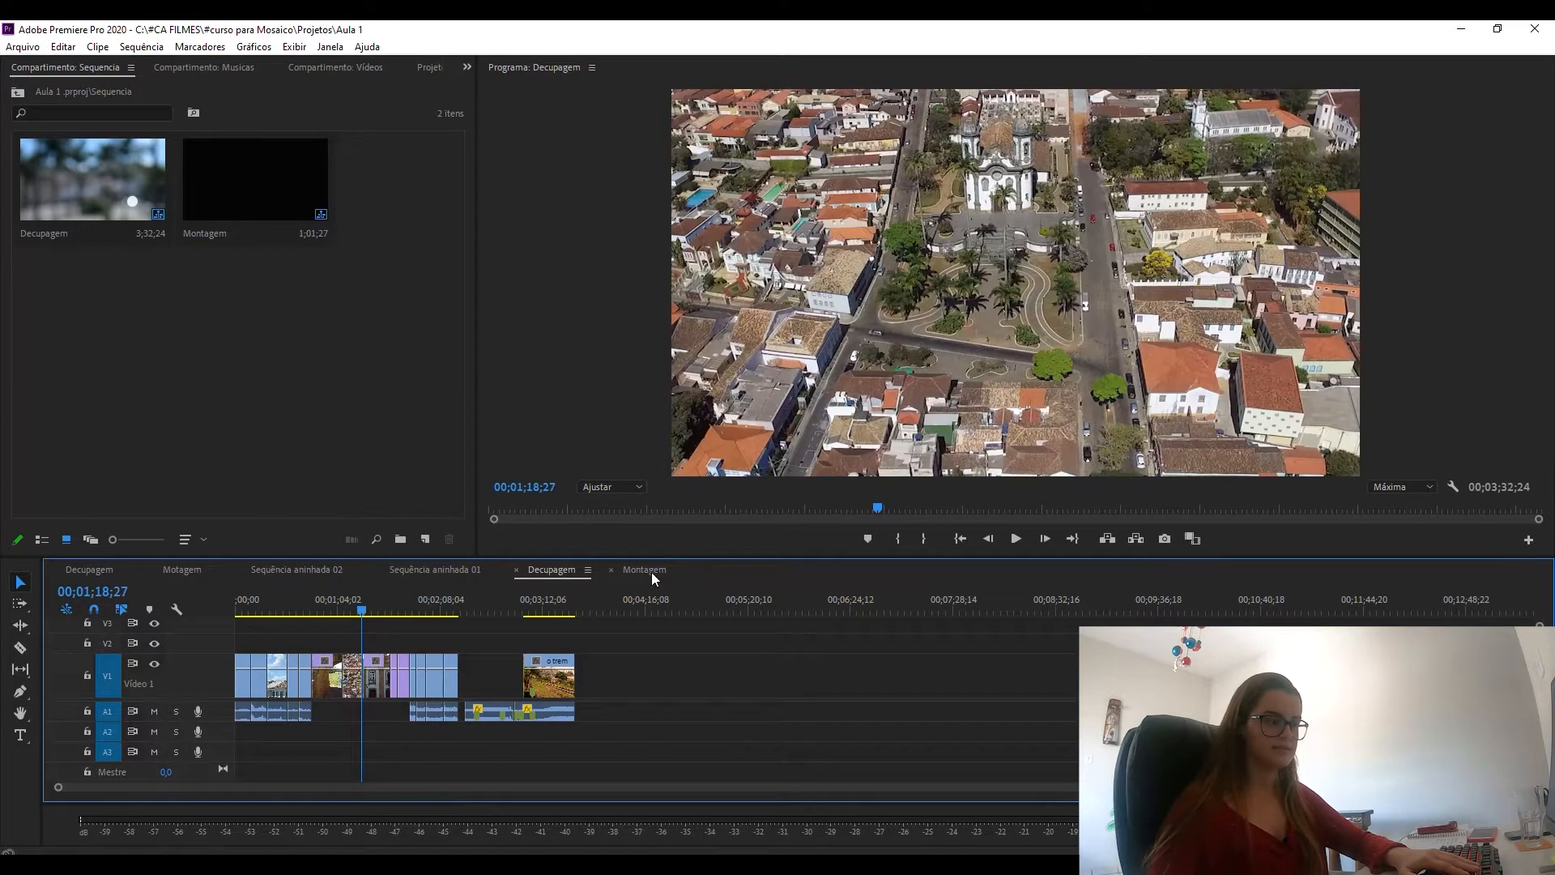
left_click(651, 572)
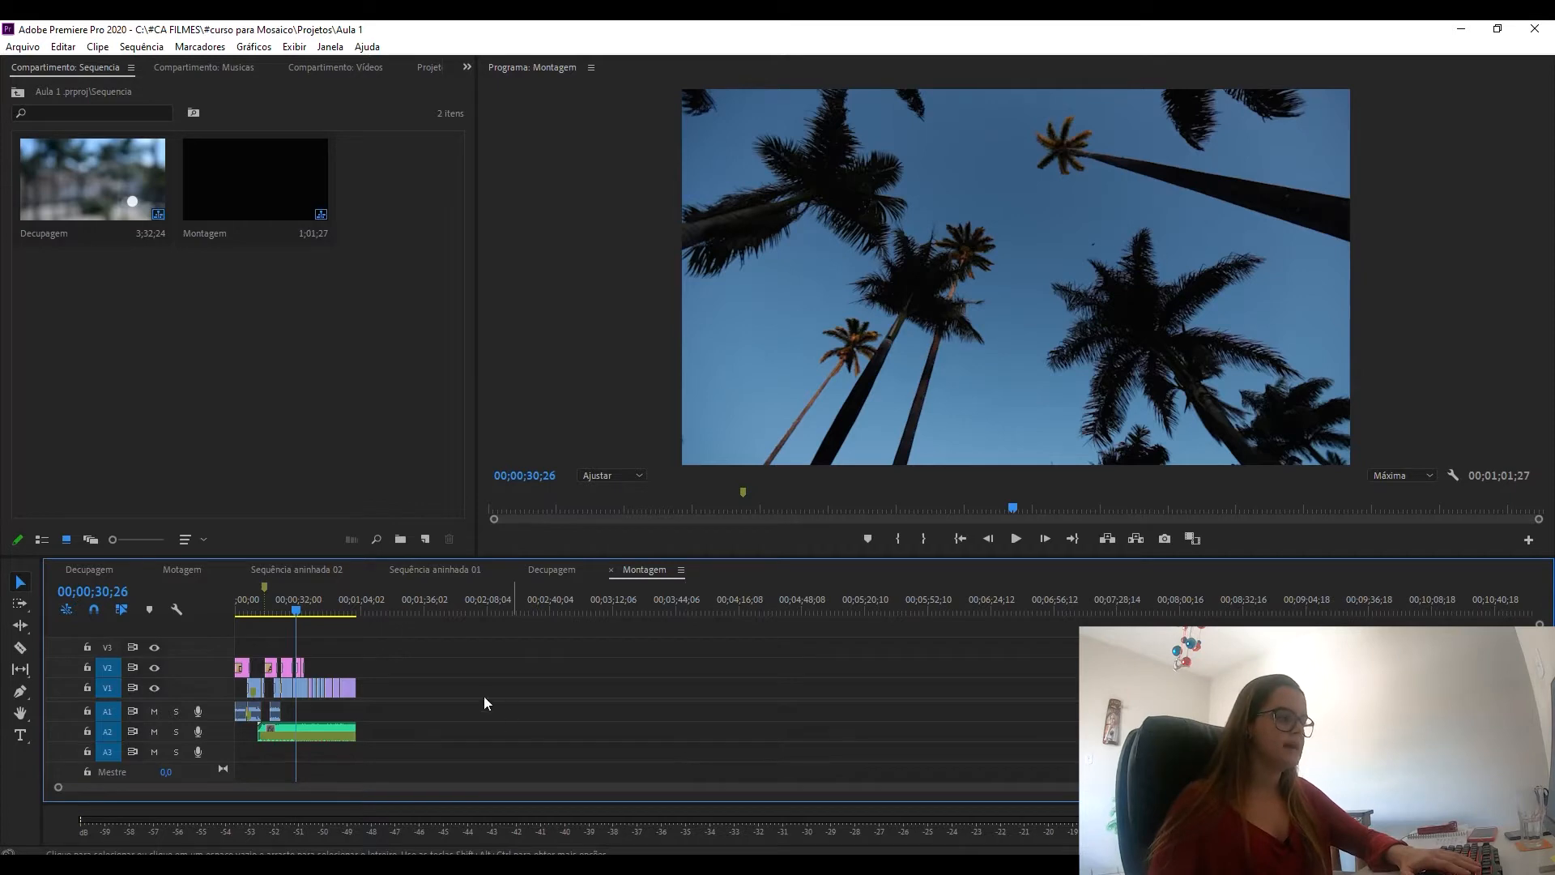
Step: Scrub the Montagem sequence from the "SÃO JOAO DEL-REI" opening to the "São mais de 300 anos de história," title
left_click(241, 609)
key("equal")
key("equal")
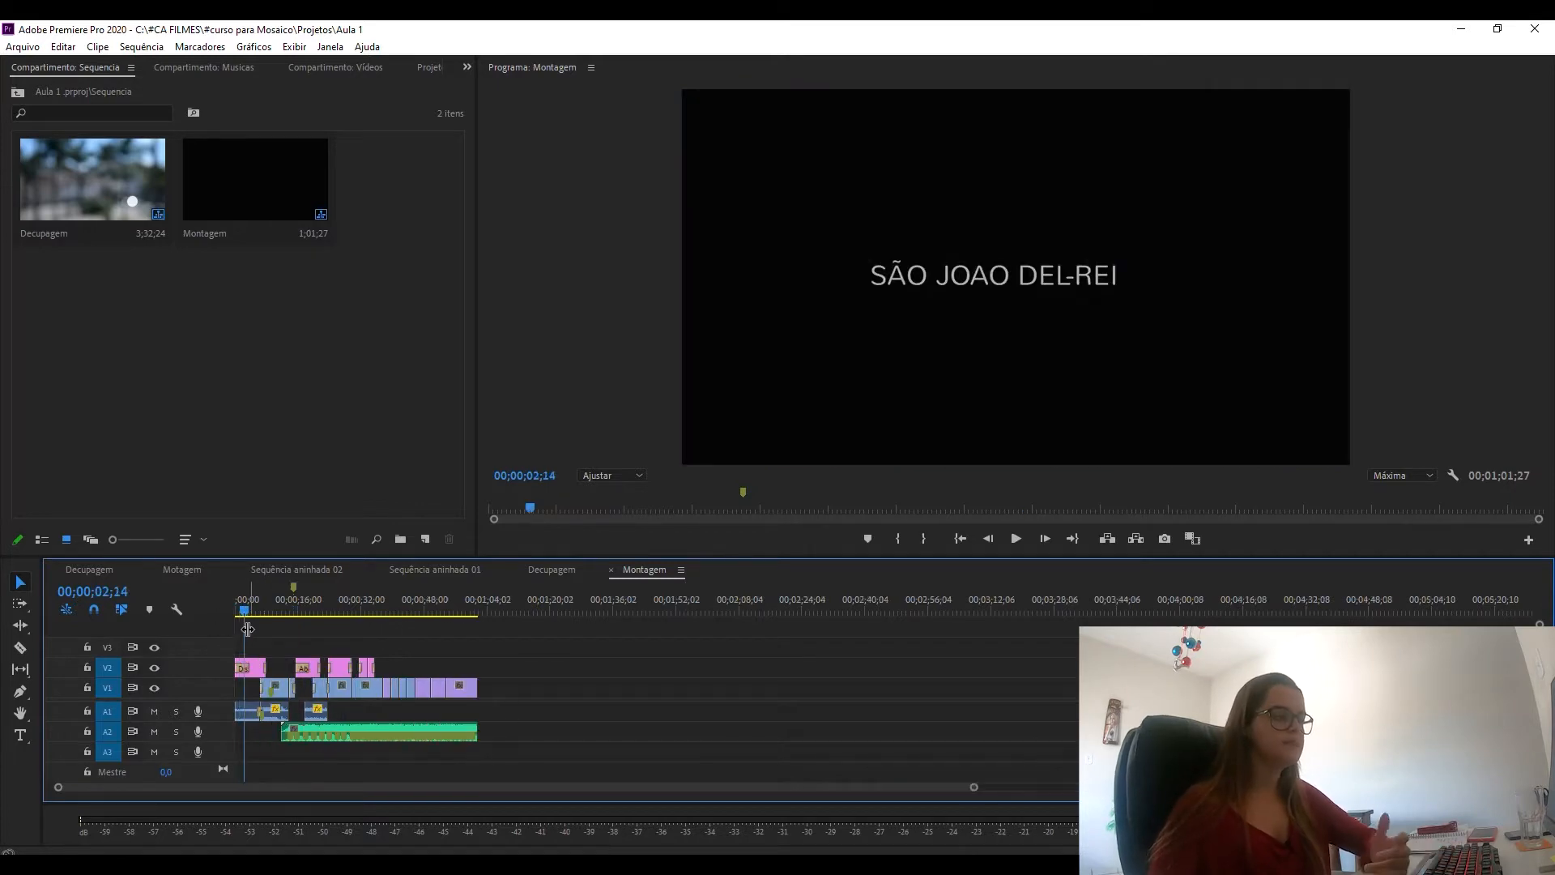
left_click_drag(282, 609, 387, 625)
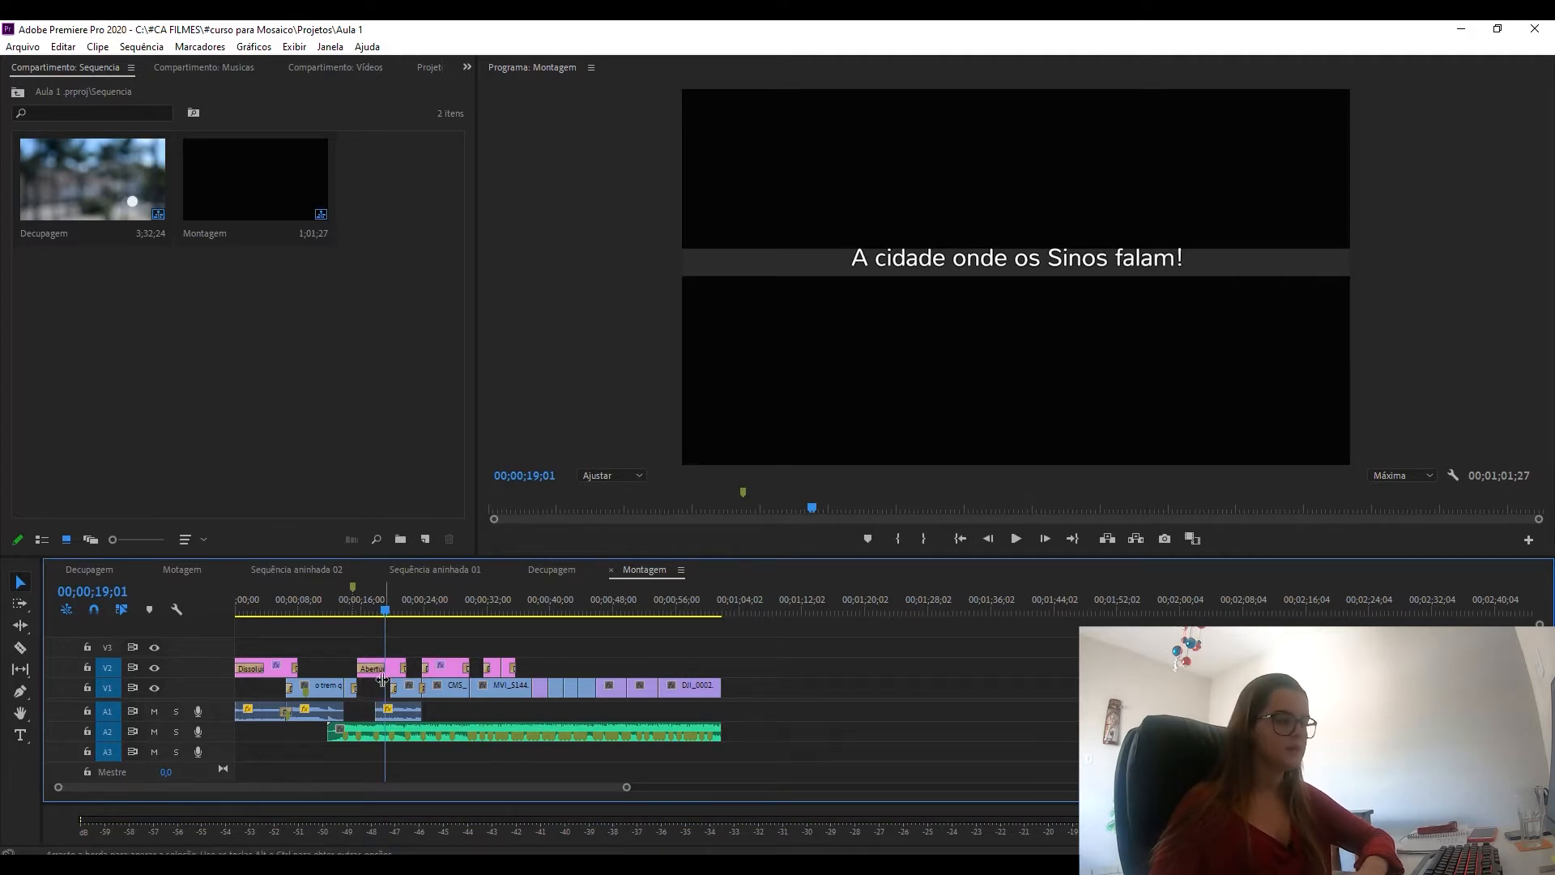
left_click(402, 604)
left_click_drag(403, 608, 410, 604)
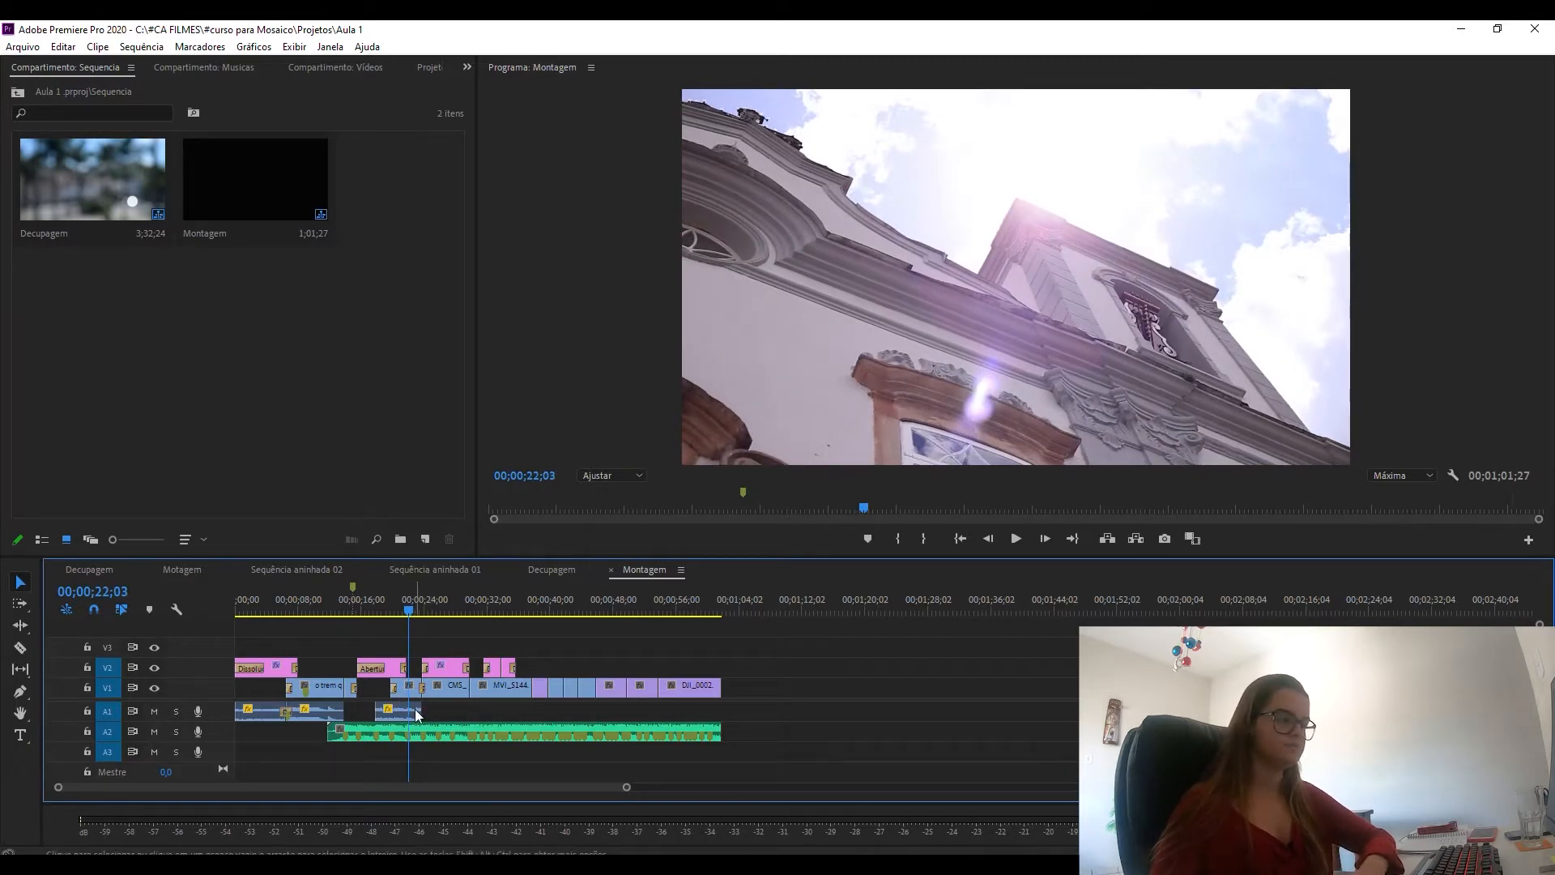
left_click(448, 608)
left_click_drag(419, 598, 430, 598)
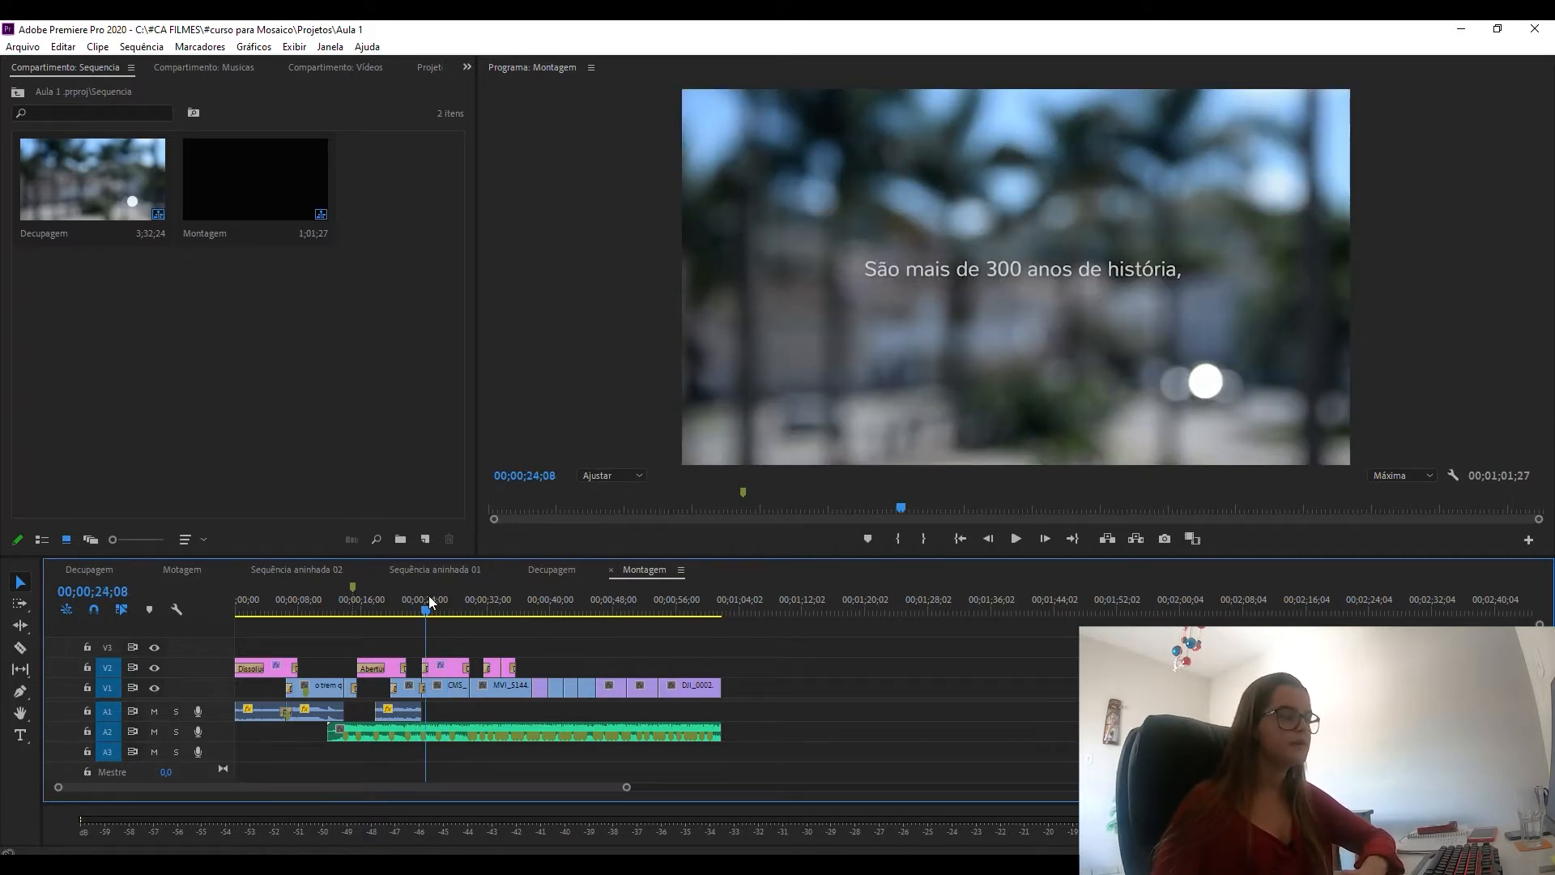
Step: Review the palm-tree clips and the "São mais de 300 anos de história,", "tradição," and "e cultura!" titles in the montage
key("space")
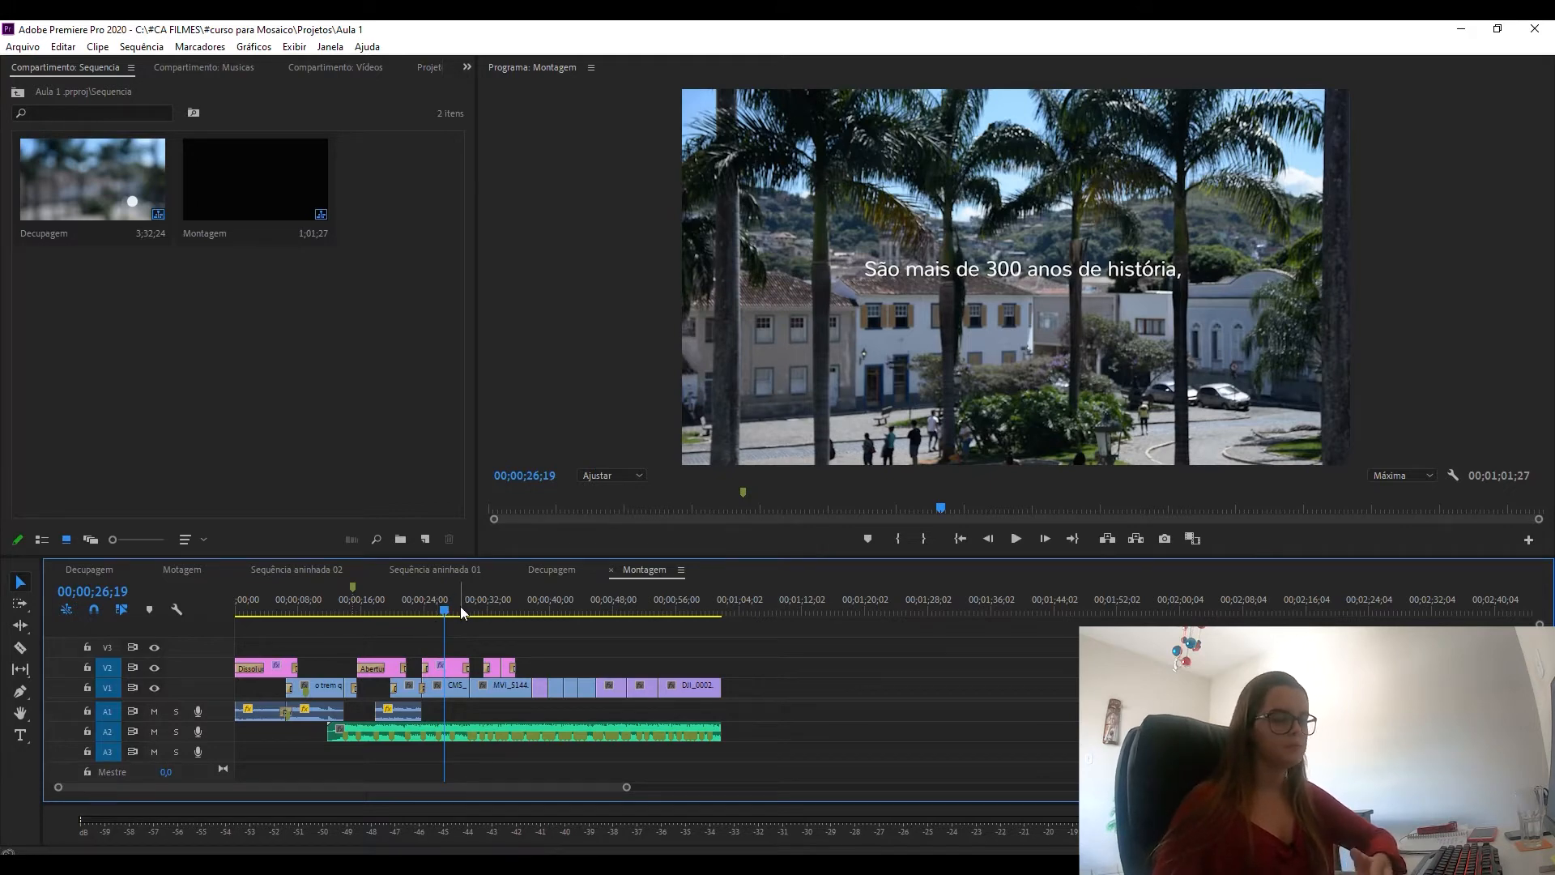
mouse_move(460, 605)
left_mouse_down()
mouse_move(483, 604)
mouse_move(465, 614)
left_mouse_up()
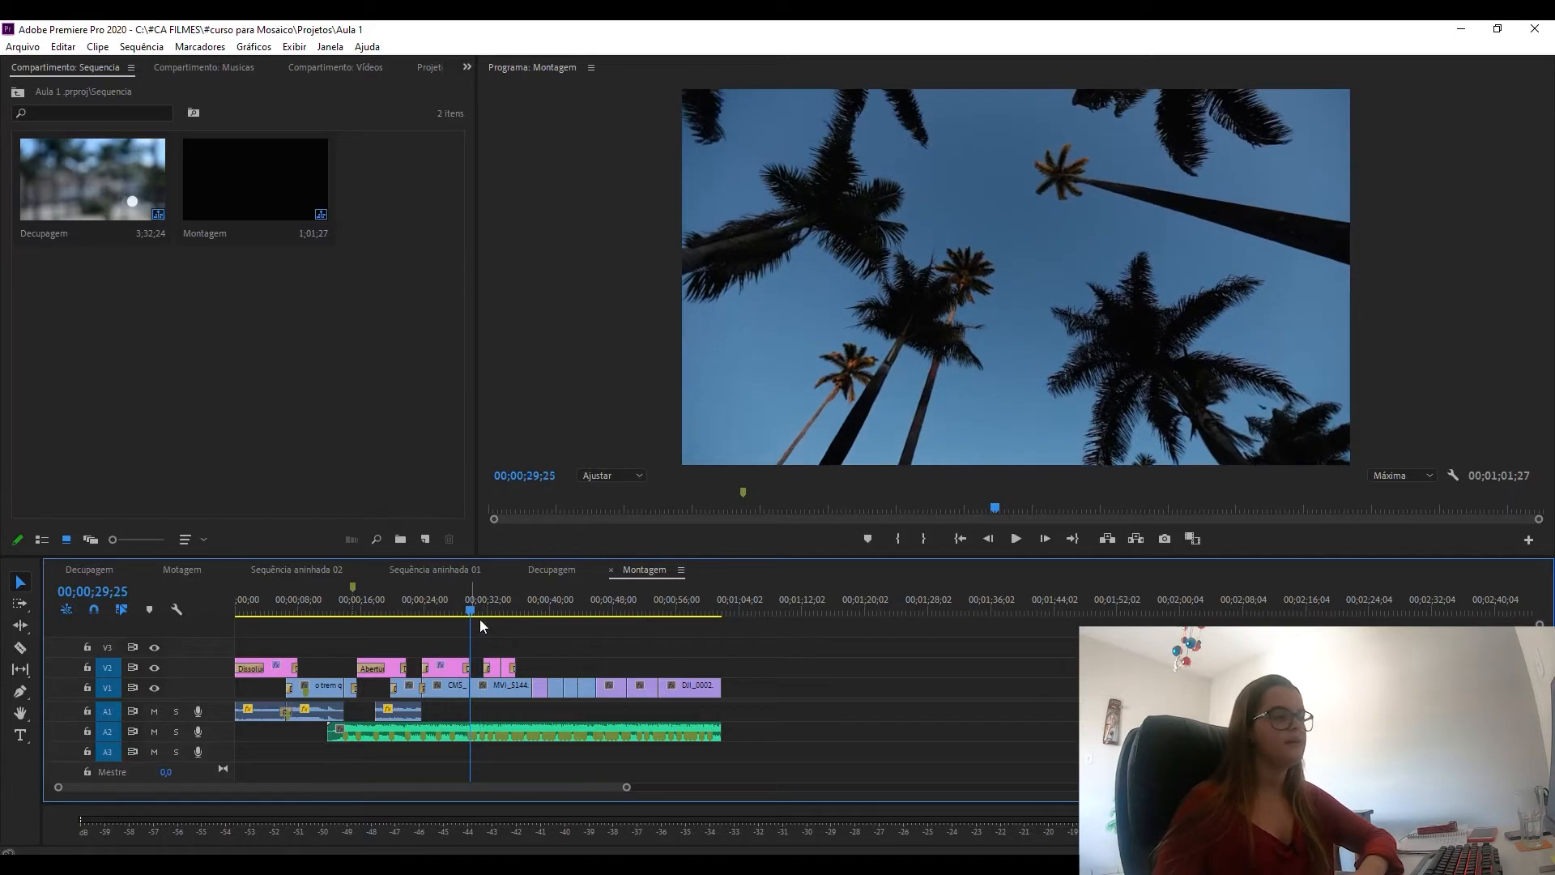
left_click_drag(482, 608, 526, 620)
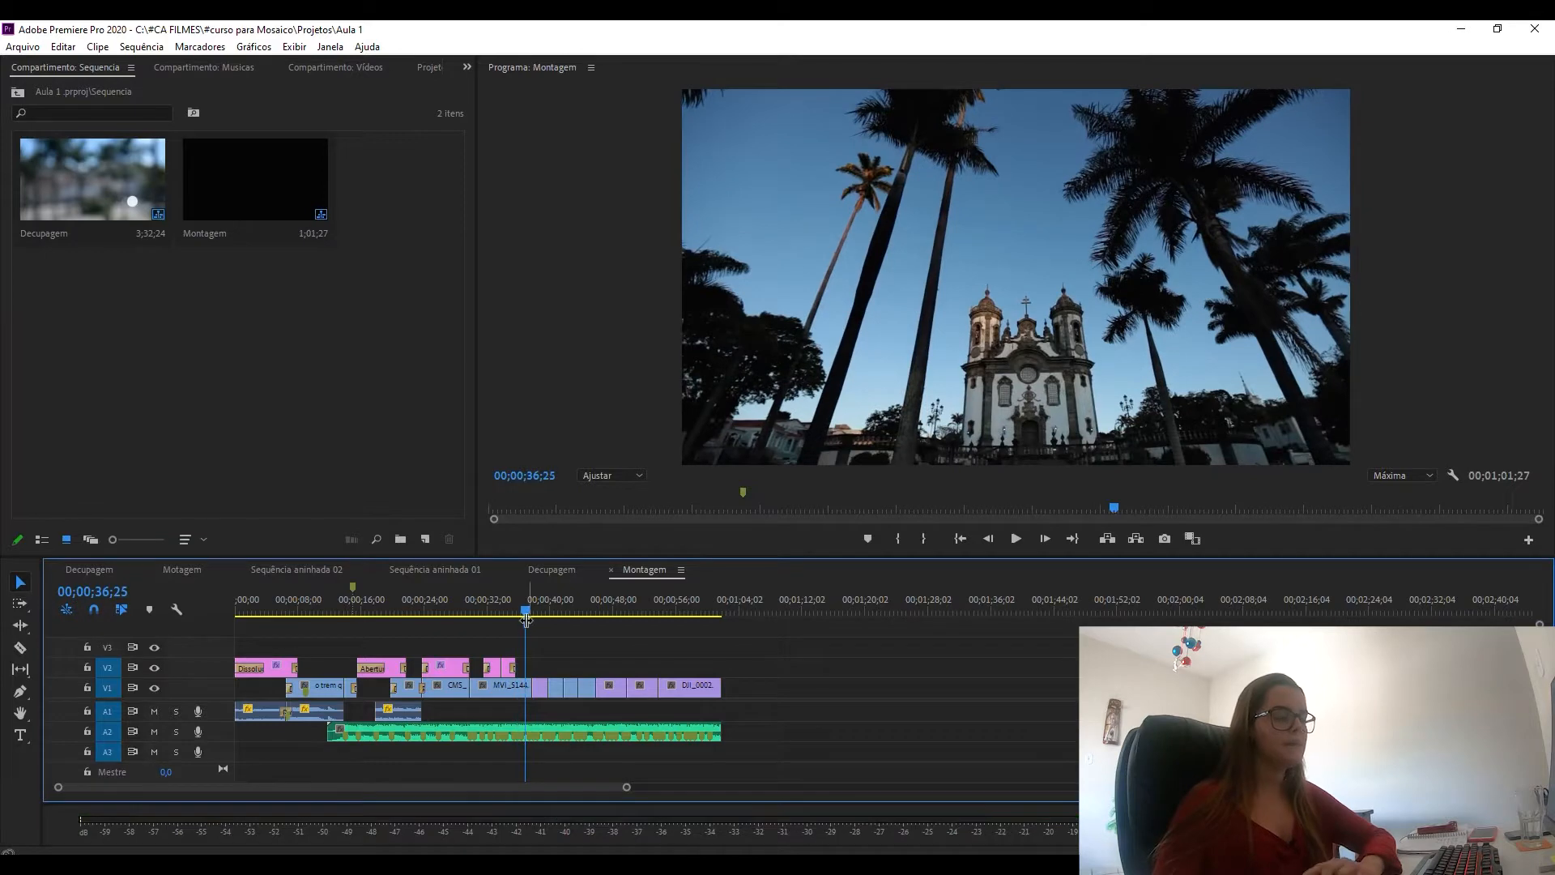
left_click(464, 604)
left_click(610, 606)
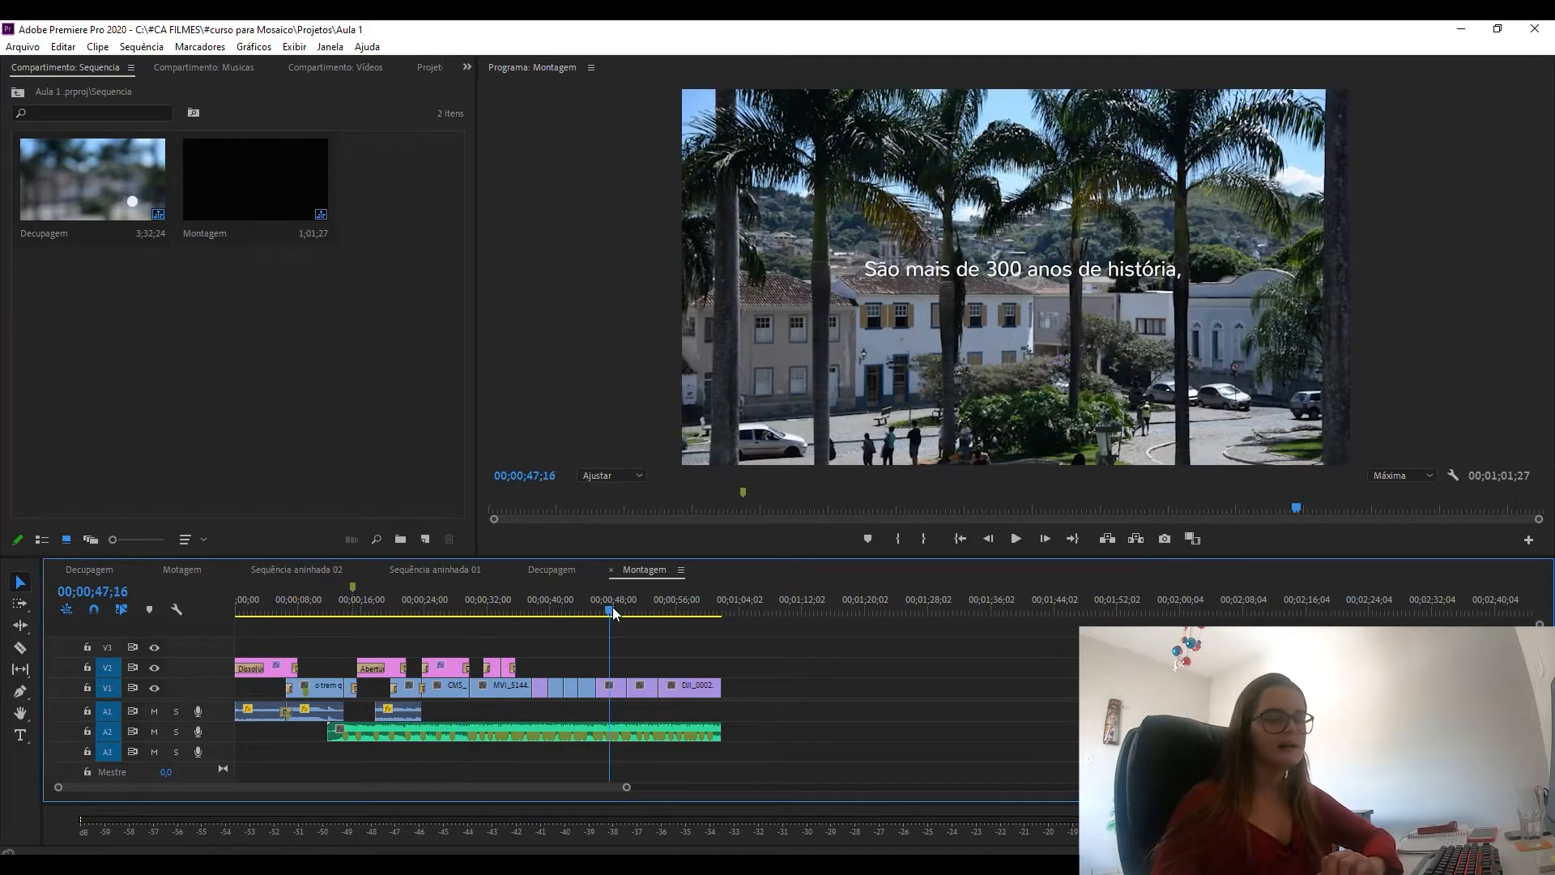
left_click(490, 606)
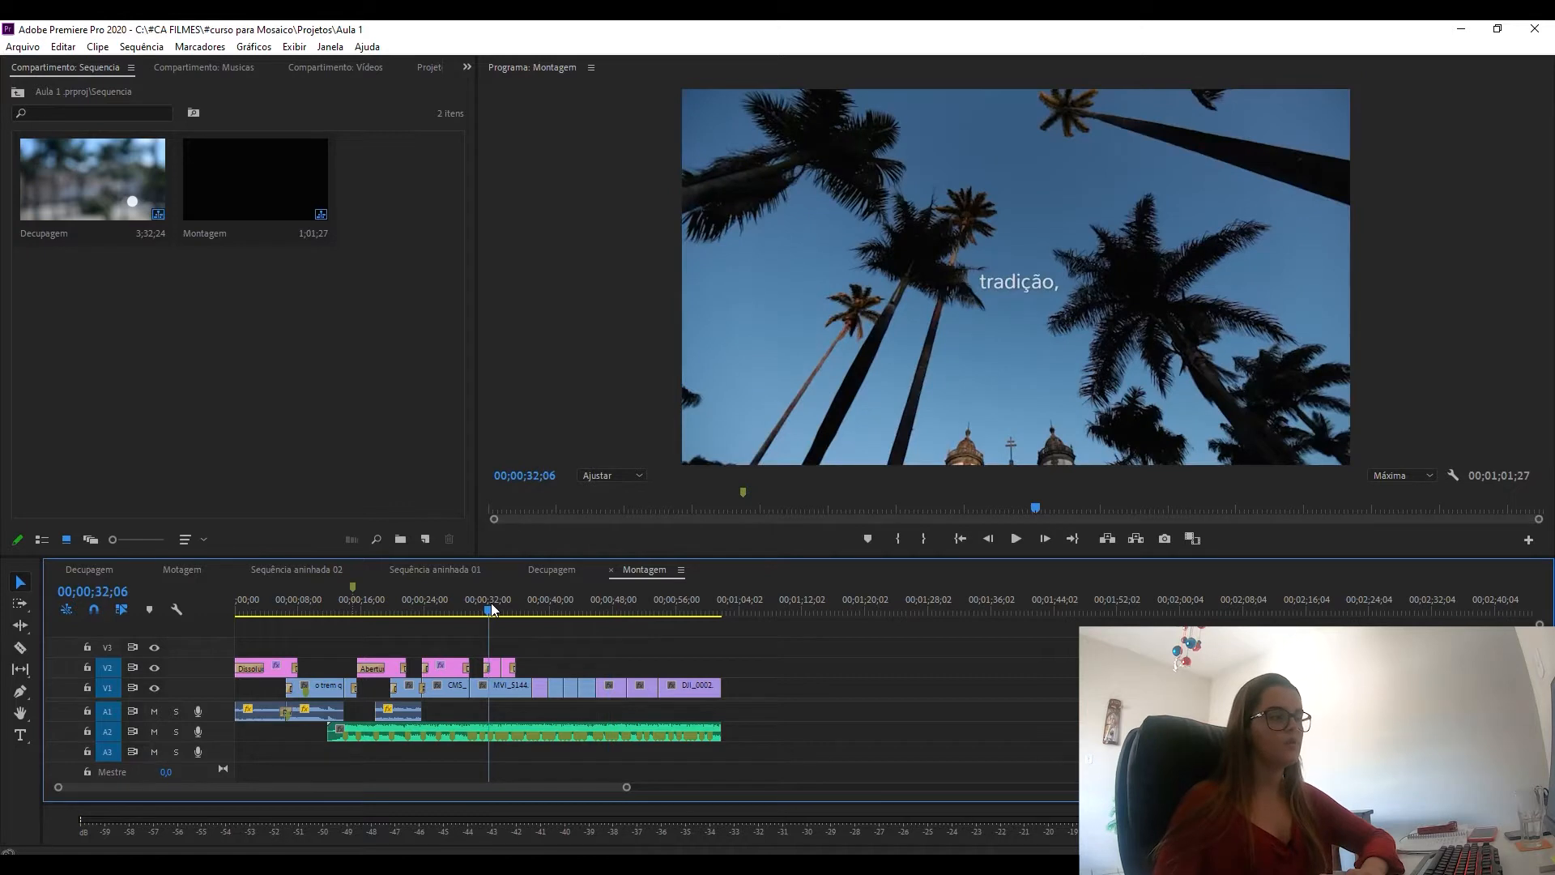
left_click(511, 606)
left_click(512, 603)
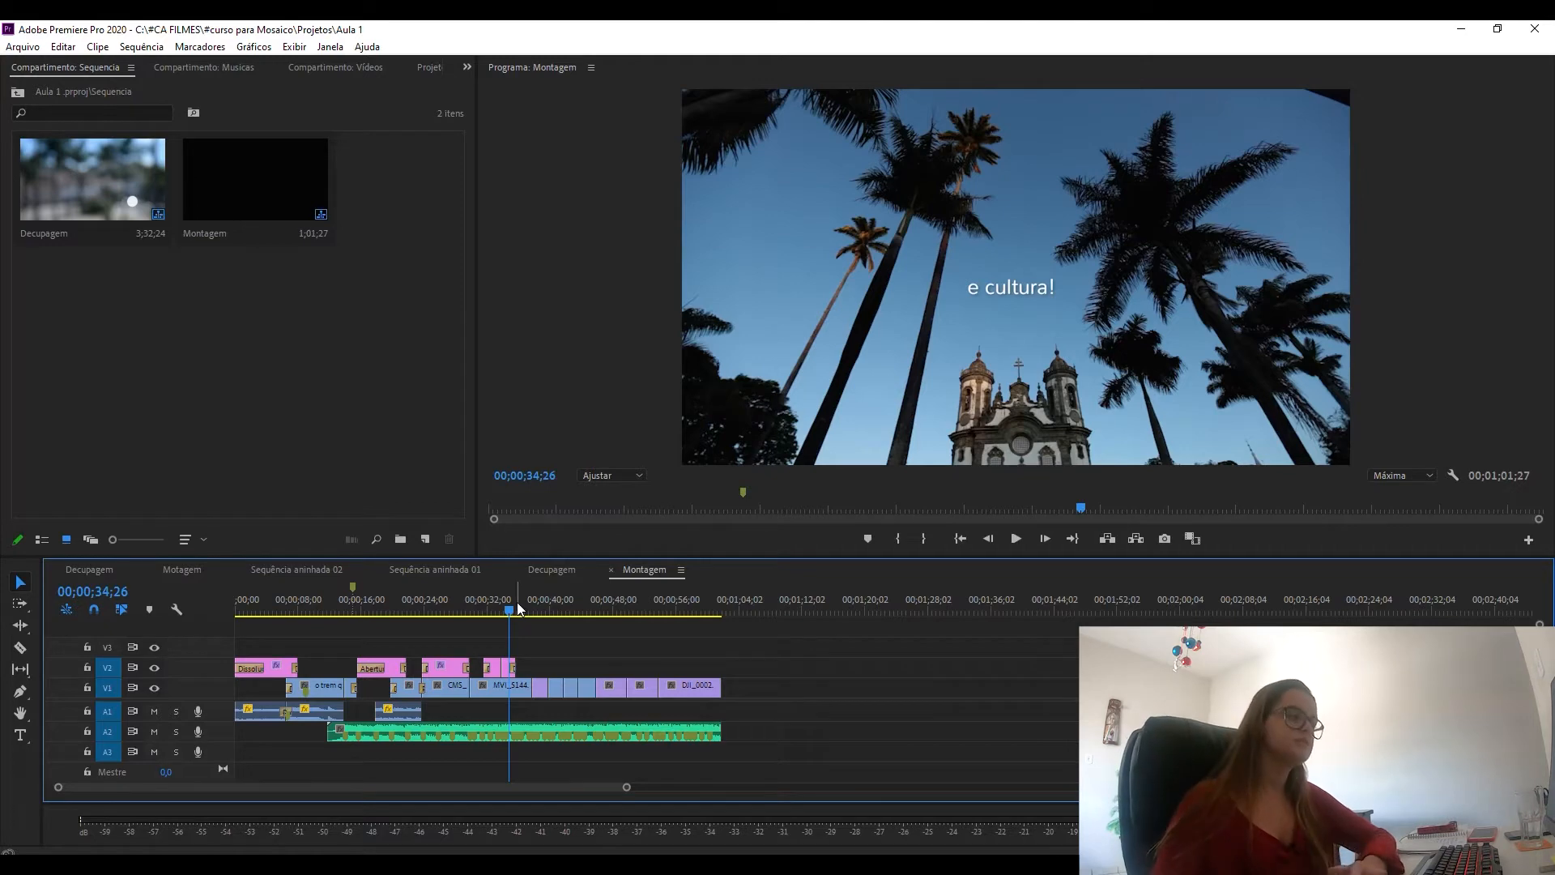
Step: Scrub through the aerial shots to the end of the montage and bring up the Decupagem sequence
left_click_drag(450, 604, 539, 606)
left_click(555, 609)
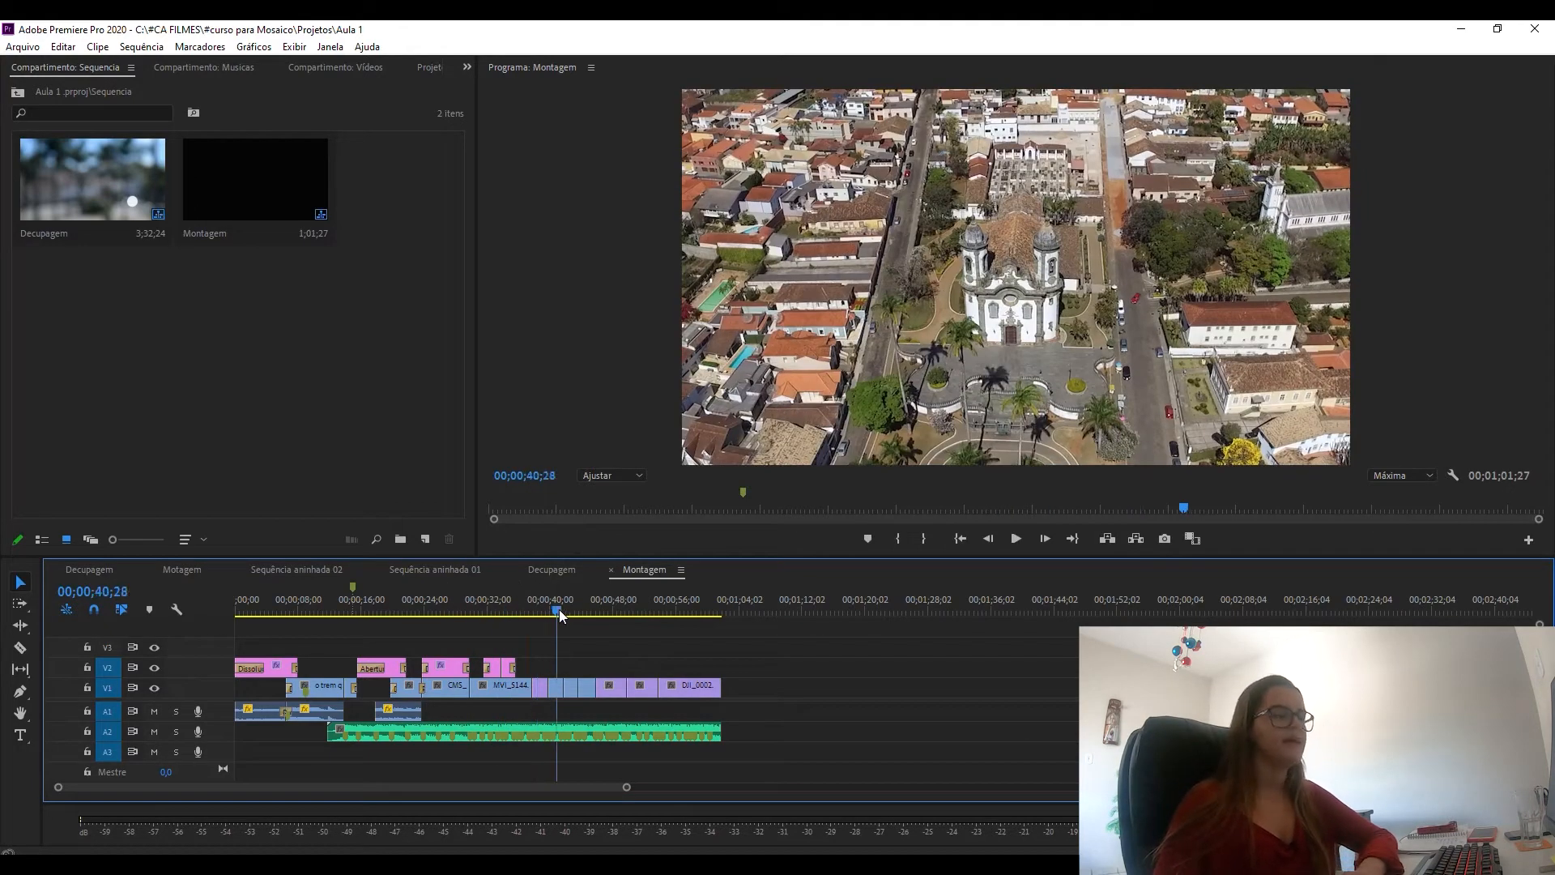
left_click(572, 605)
left_click_drag(572, 601, 716, 616)
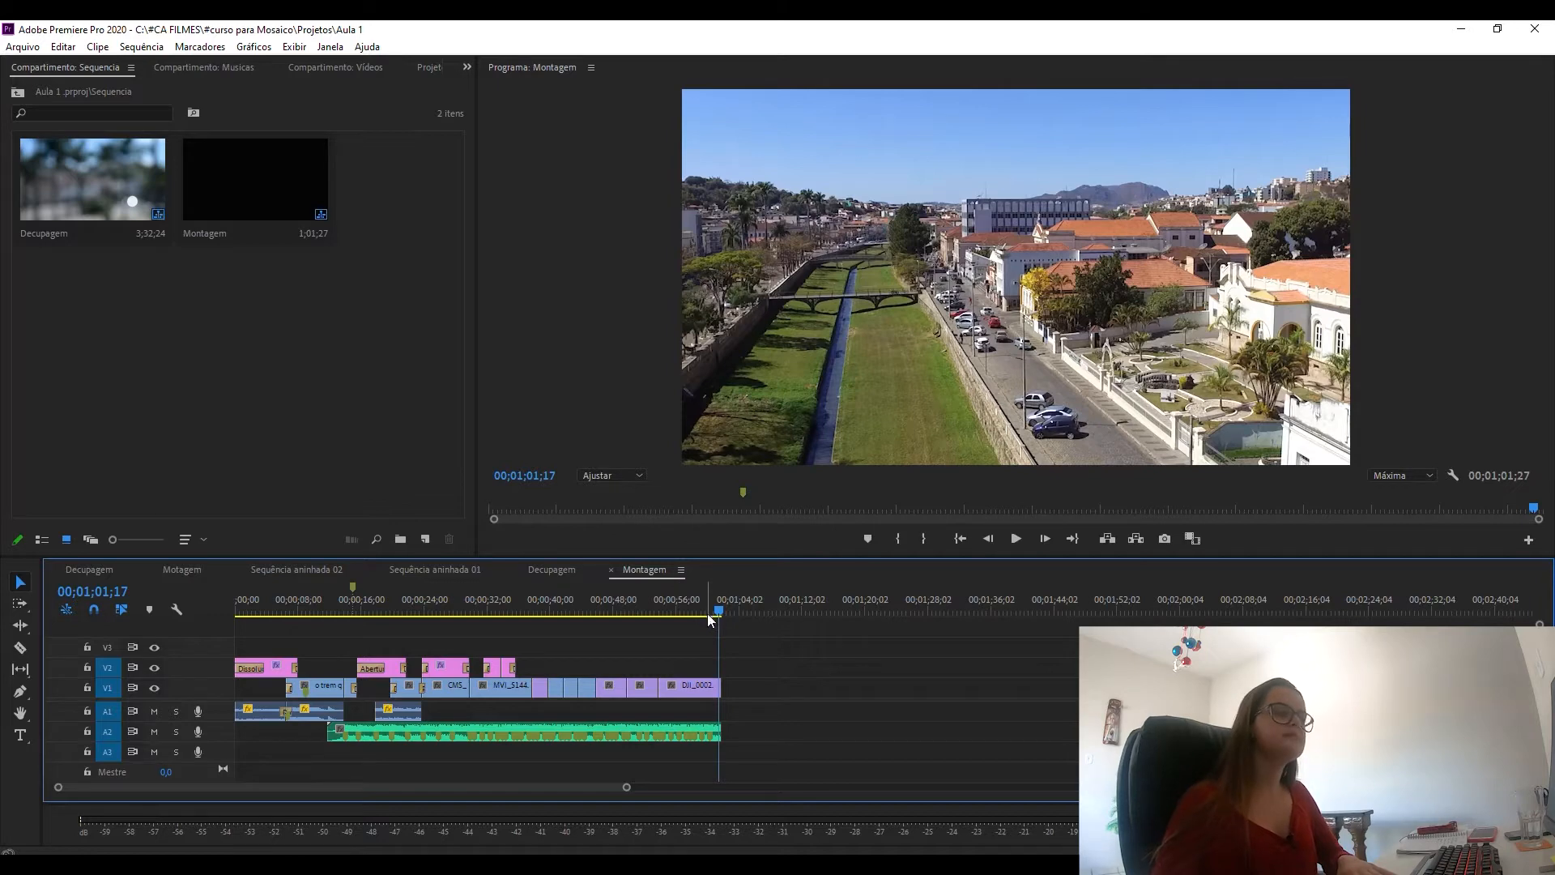
left_click(555, 569)
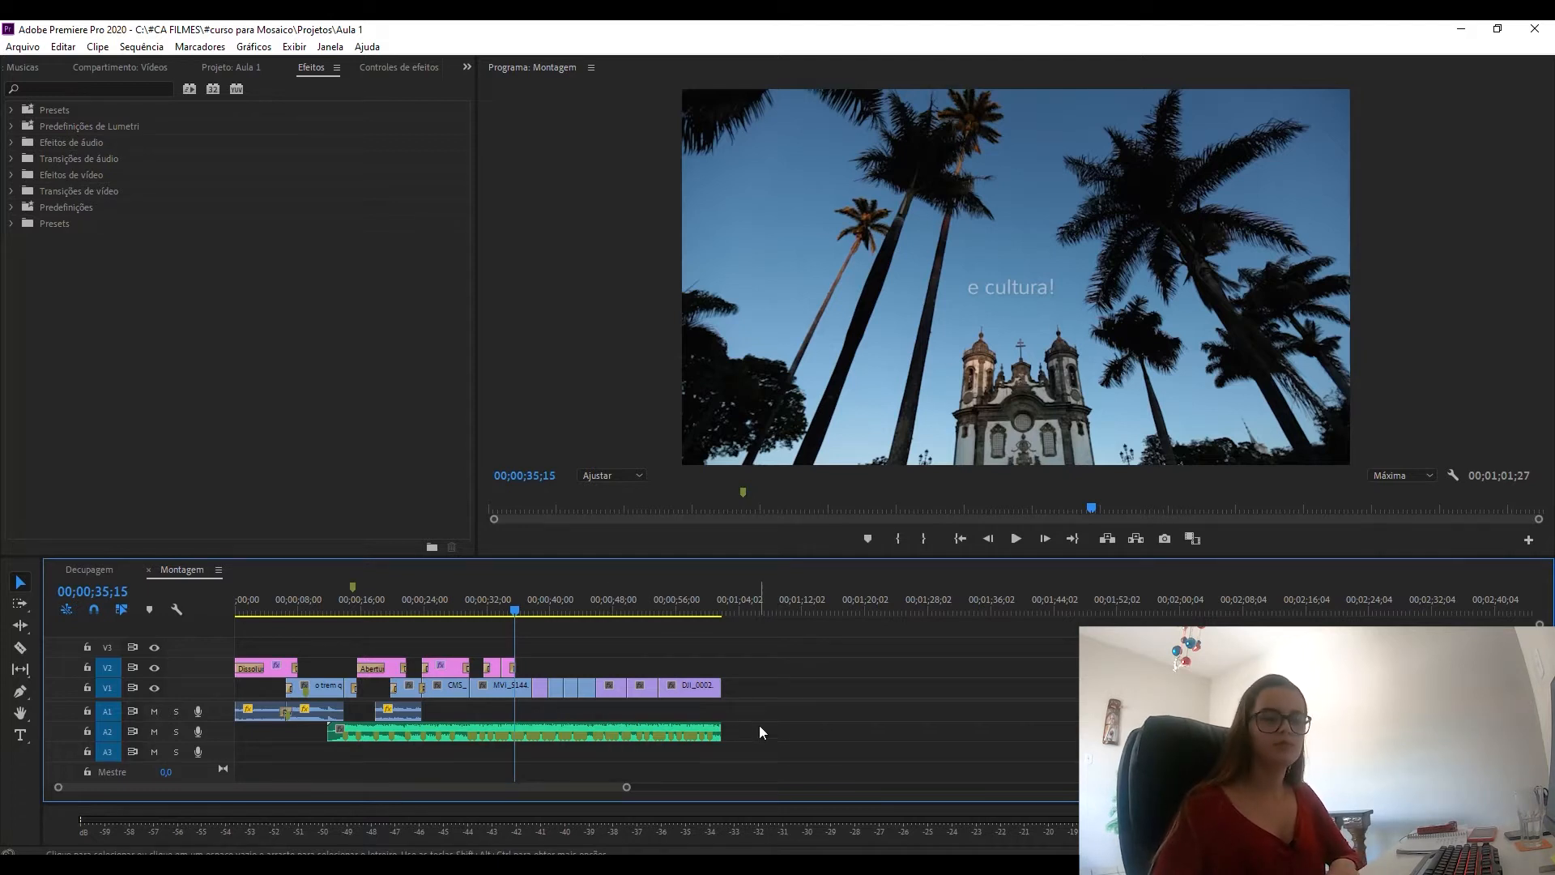
Step: Mute audio tracks A1 and A2 and play the train clip in the Montagem sequence without sound
left_click(287, 609)
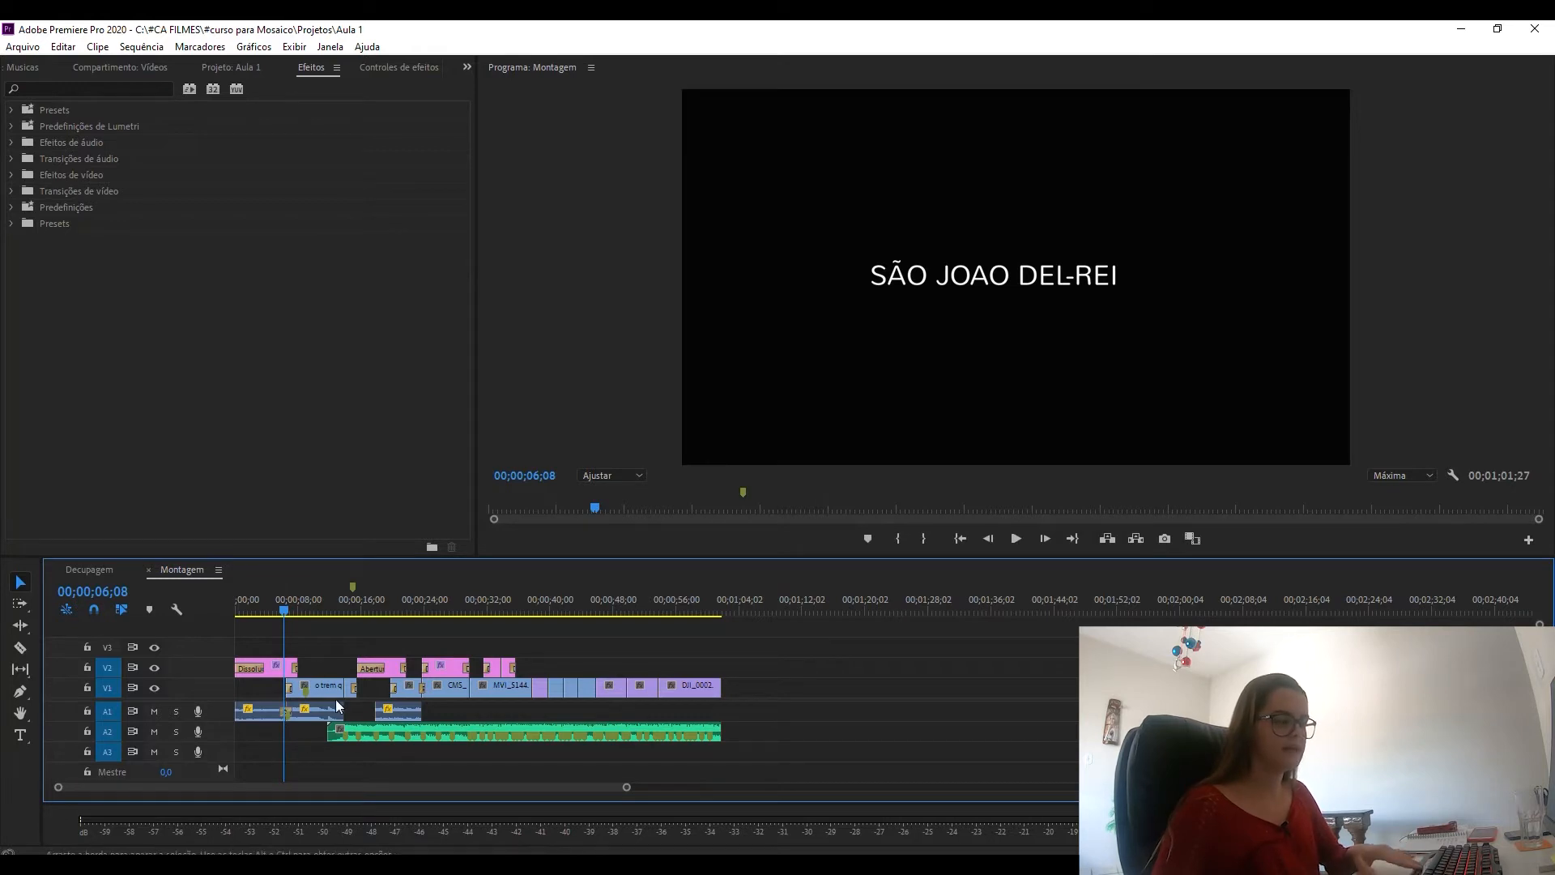
left_click(313, 606)
left_click_drag(403, 609, 301, 610)
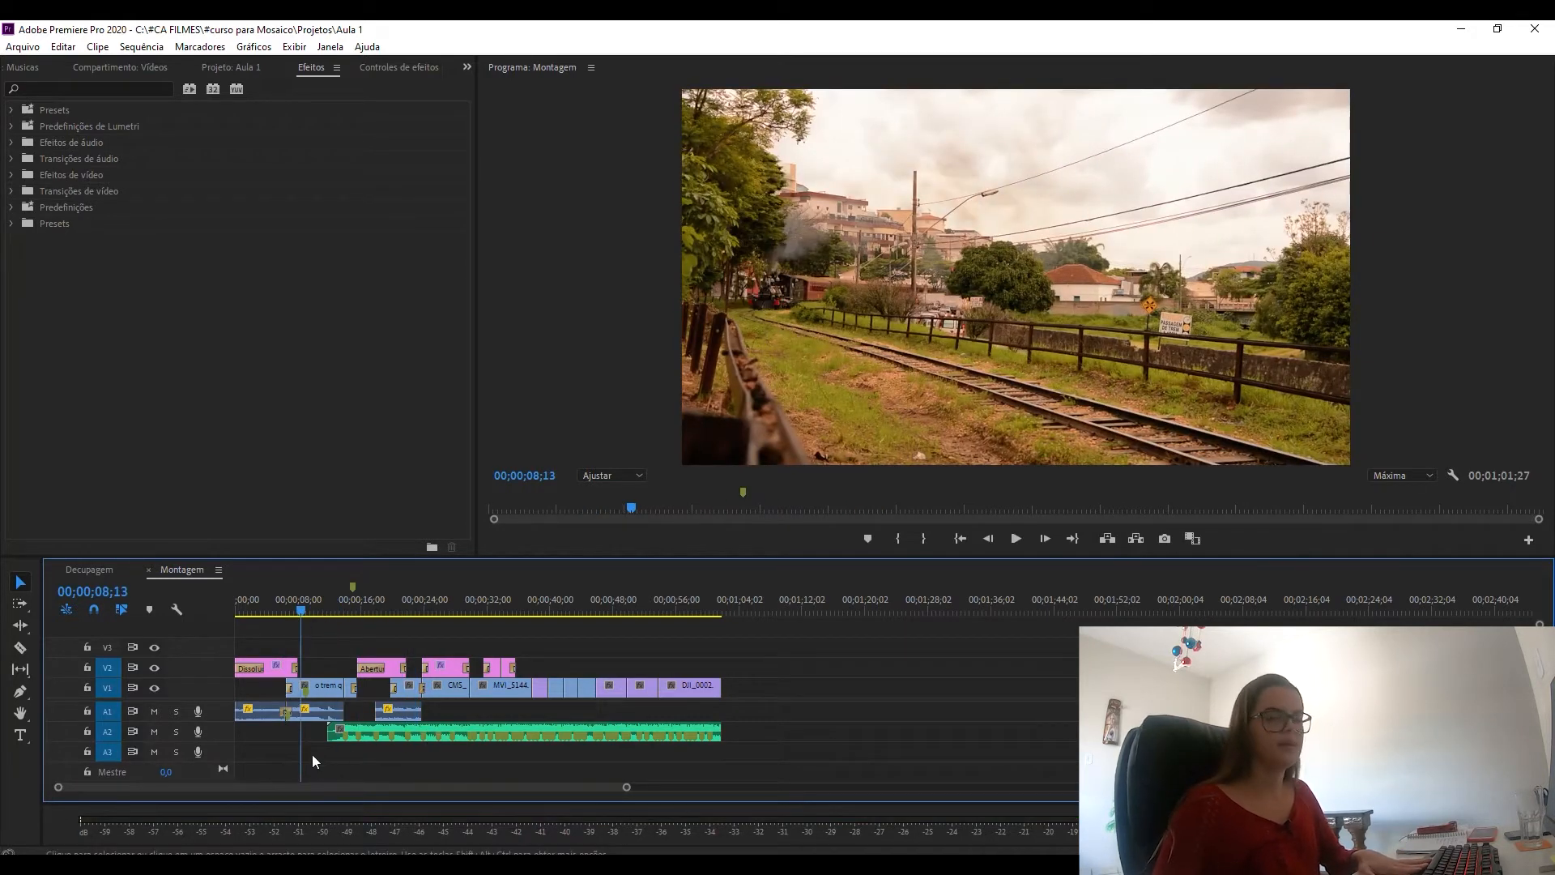
left_click(154, 712)
left_click(154, 732)
key("space")
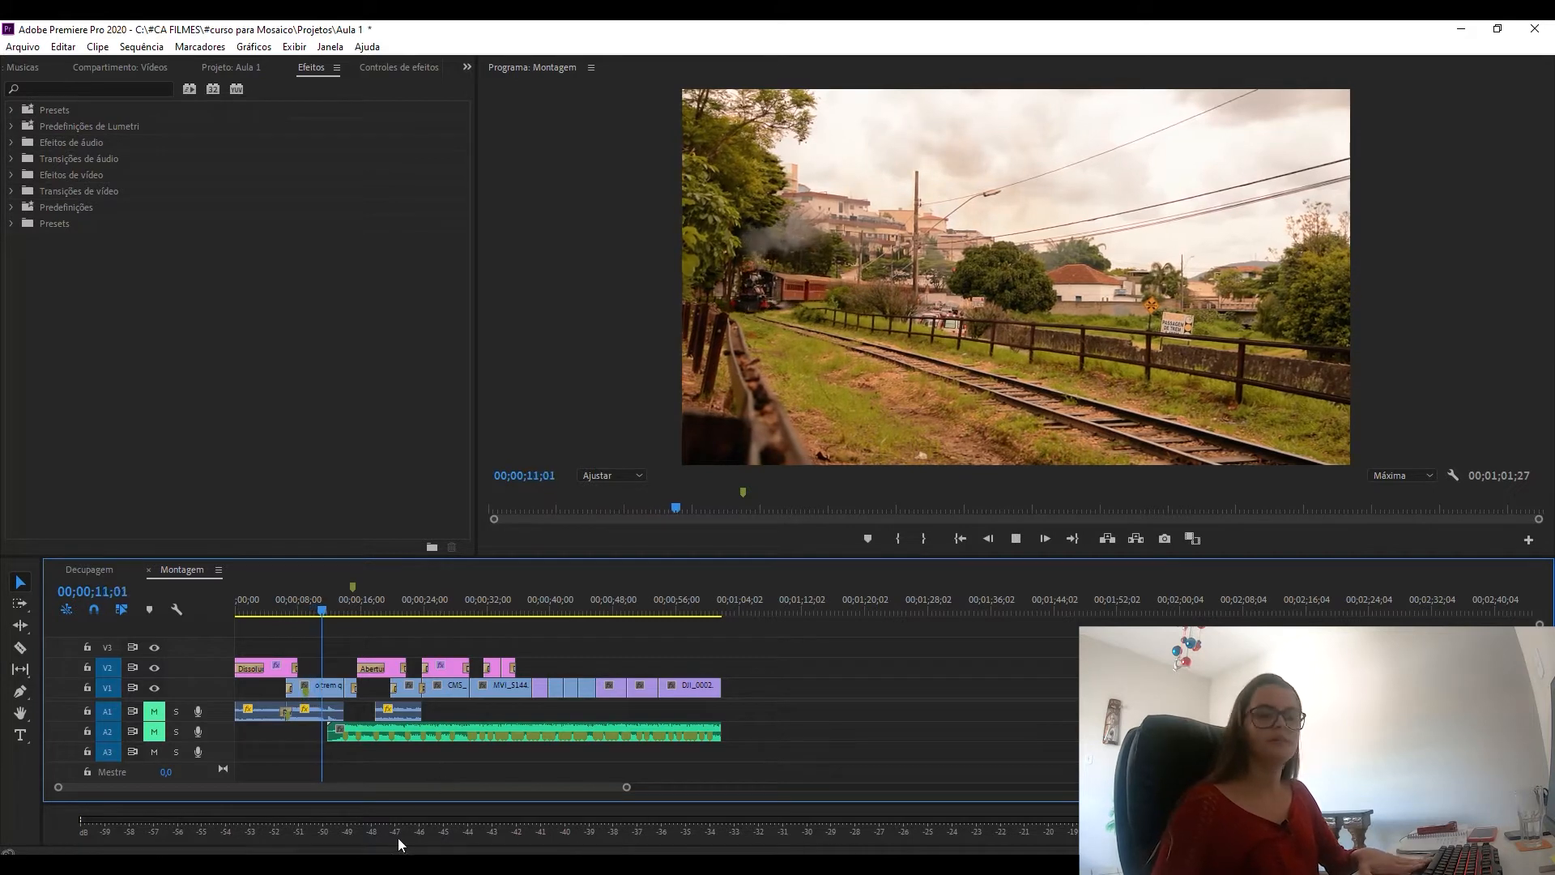
key("space")
Step: Unmute tracks A1 and A2, and preview the "A cidade onde os Sinos falam!" section with only A1 soloed
left_click(154, 713)
left_click(154, 733)
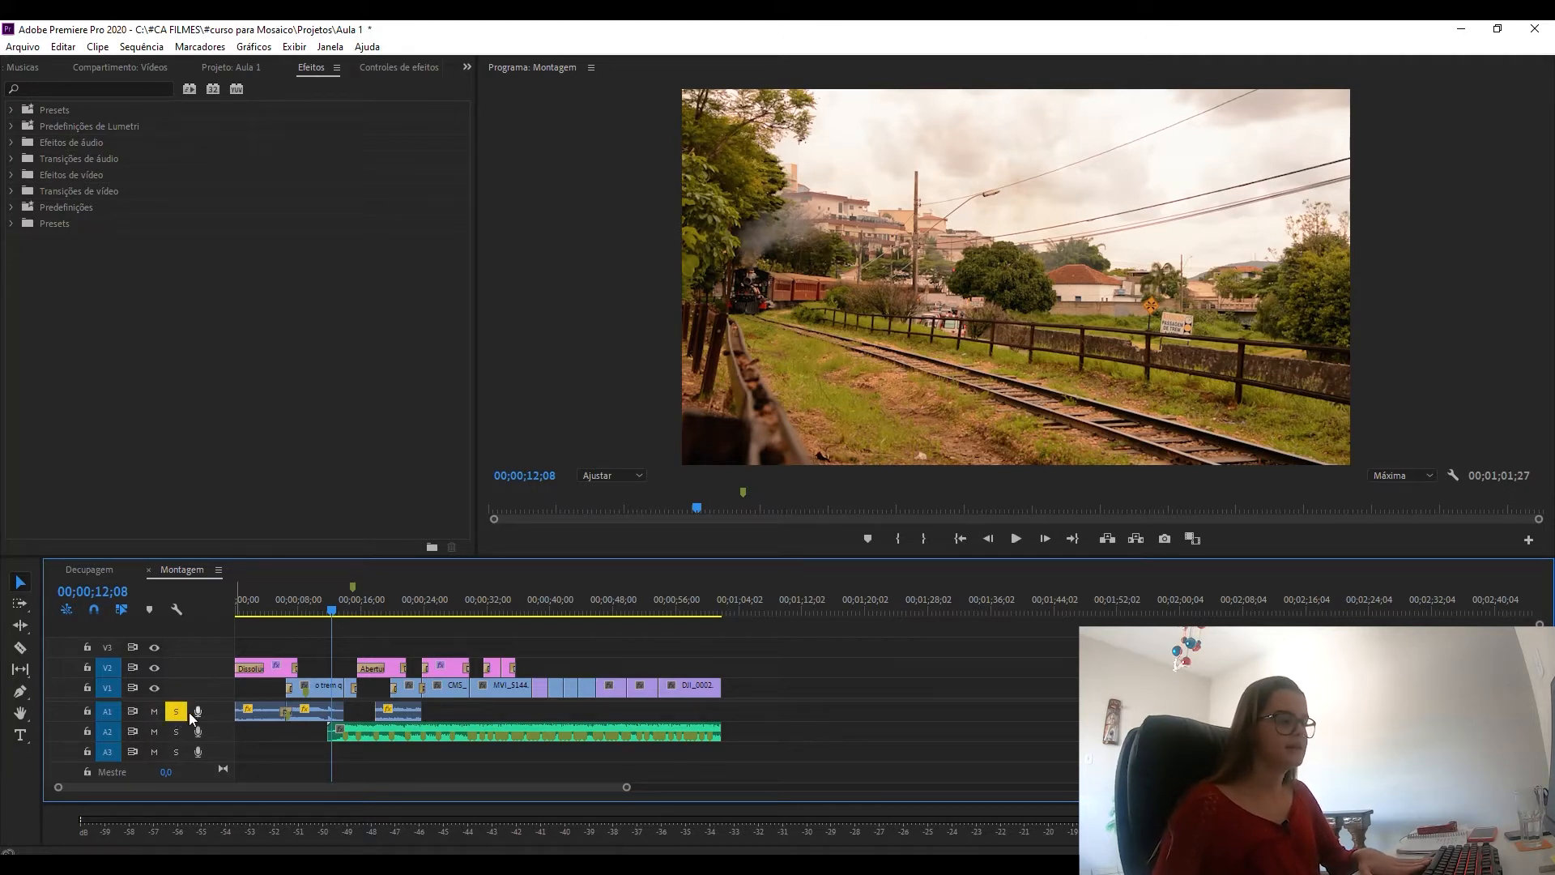
left_click(385, 603)
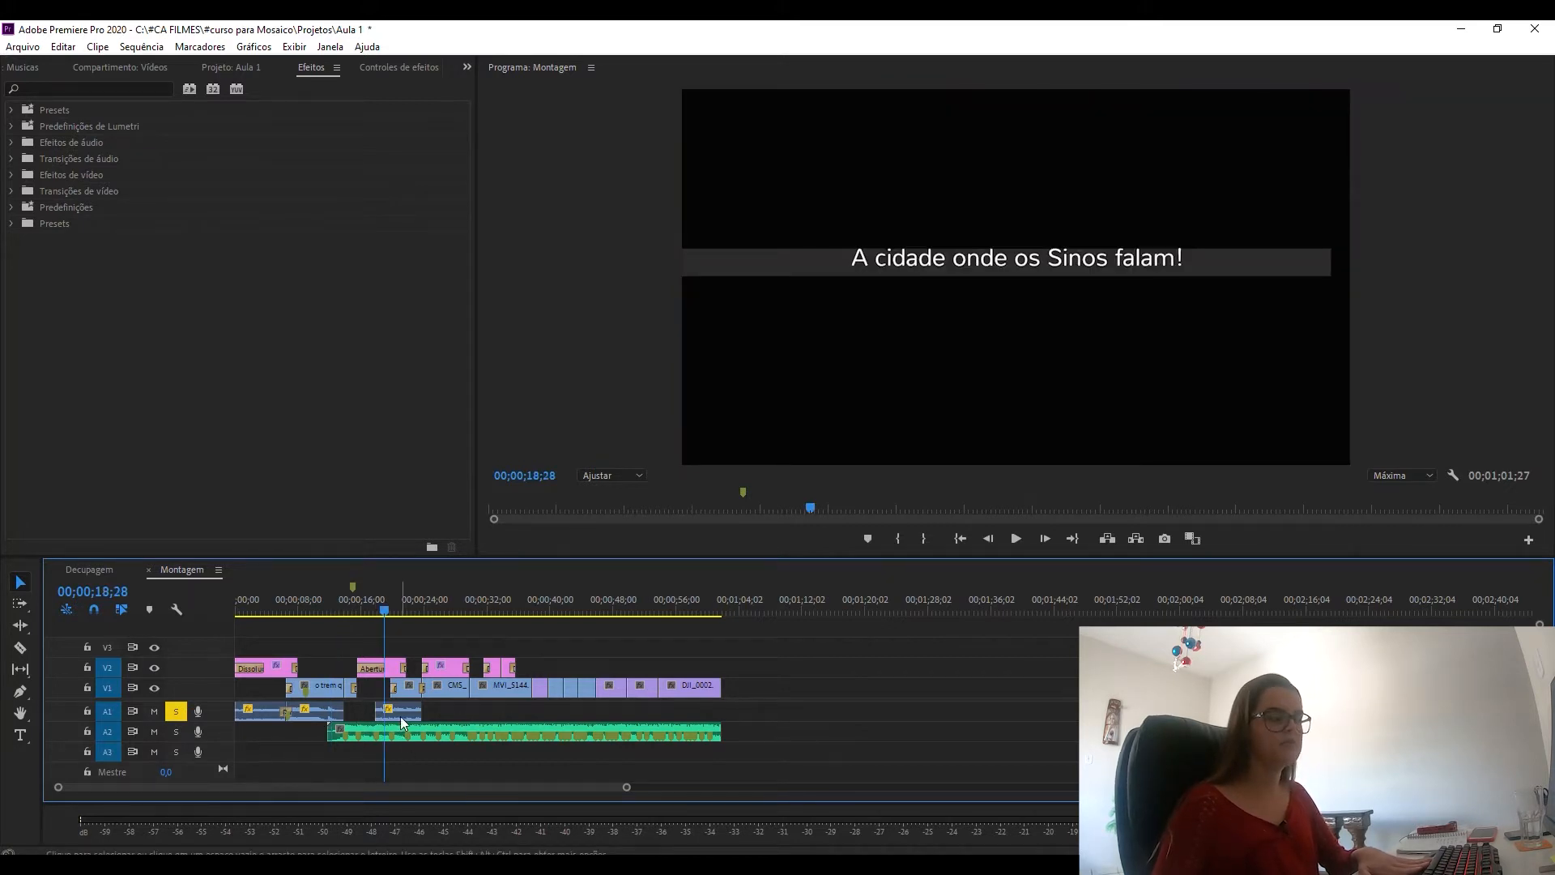
key("space")
key("space")
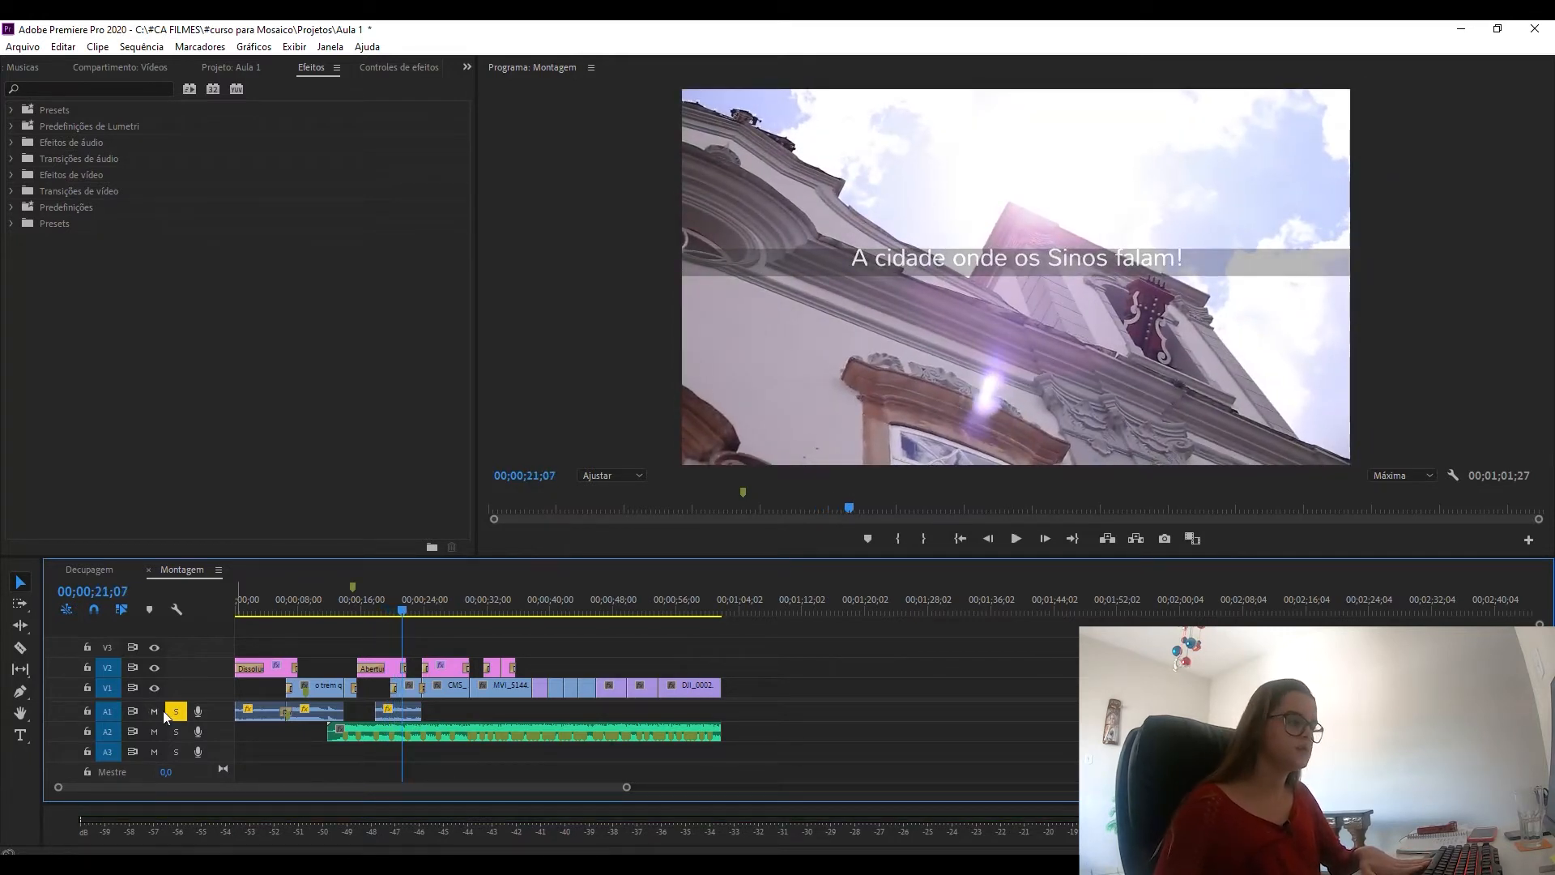
left_click(175, 711)
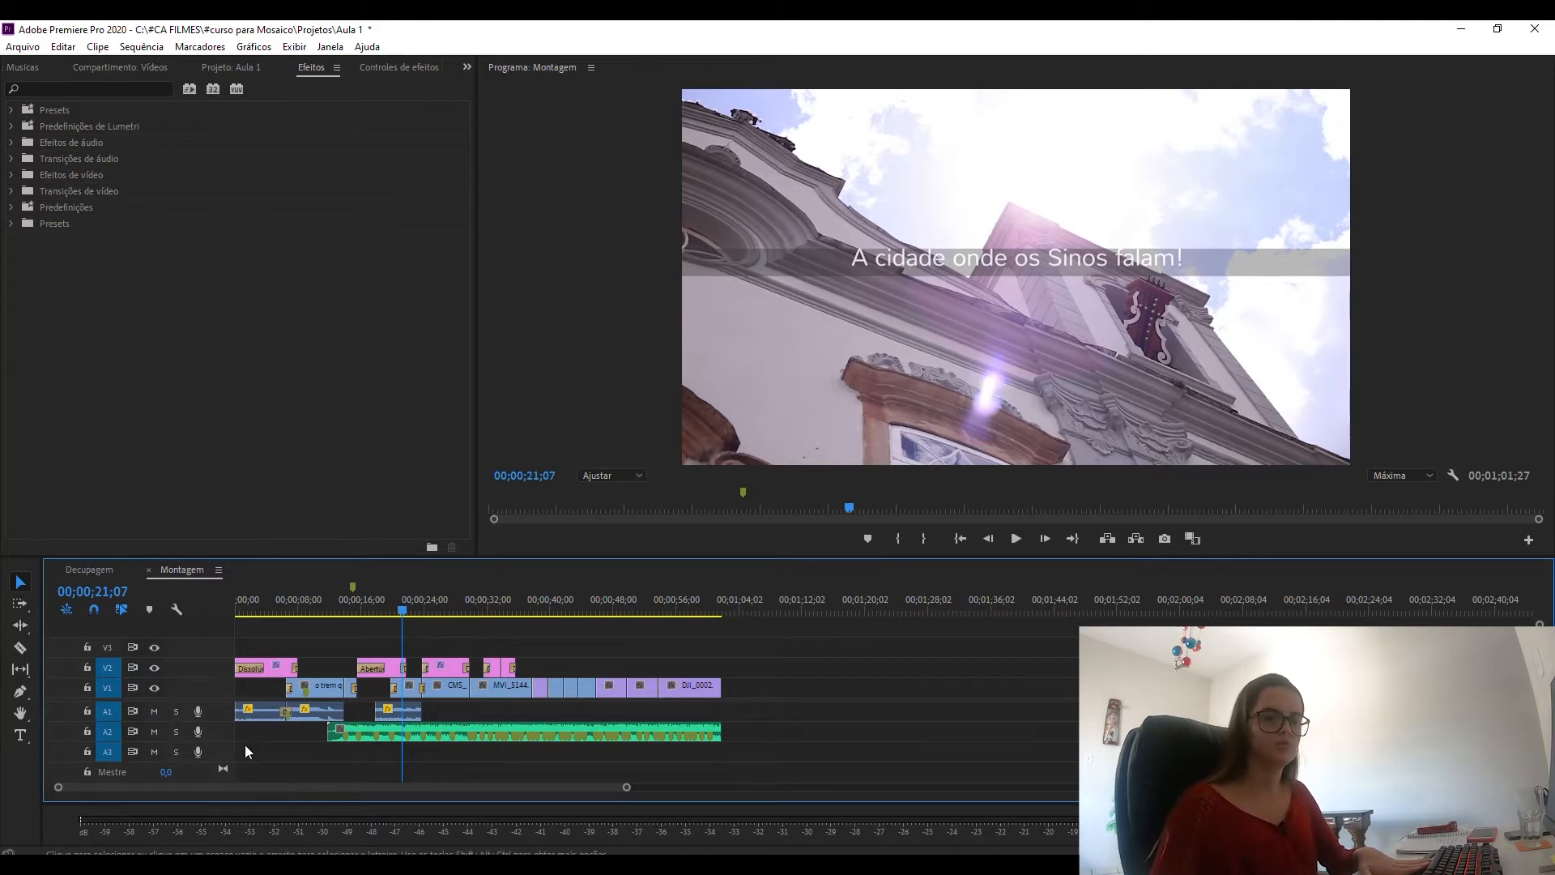
Step: Solo track A2, preview the church tower clip with only that audio, and remove the solo
left_click(178, 731)
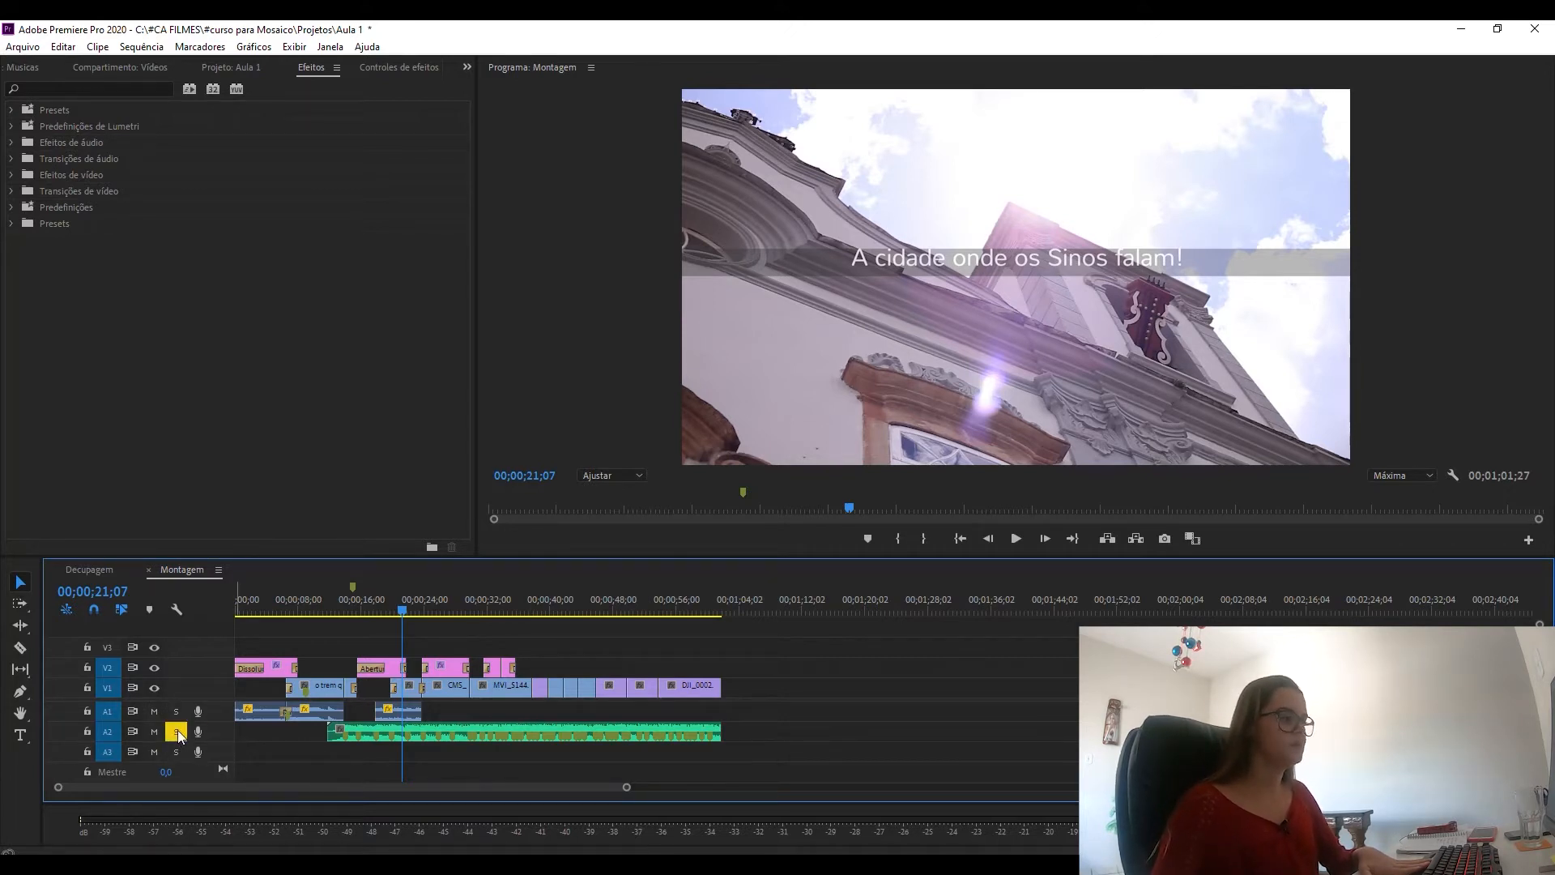
left_click(398, 606)
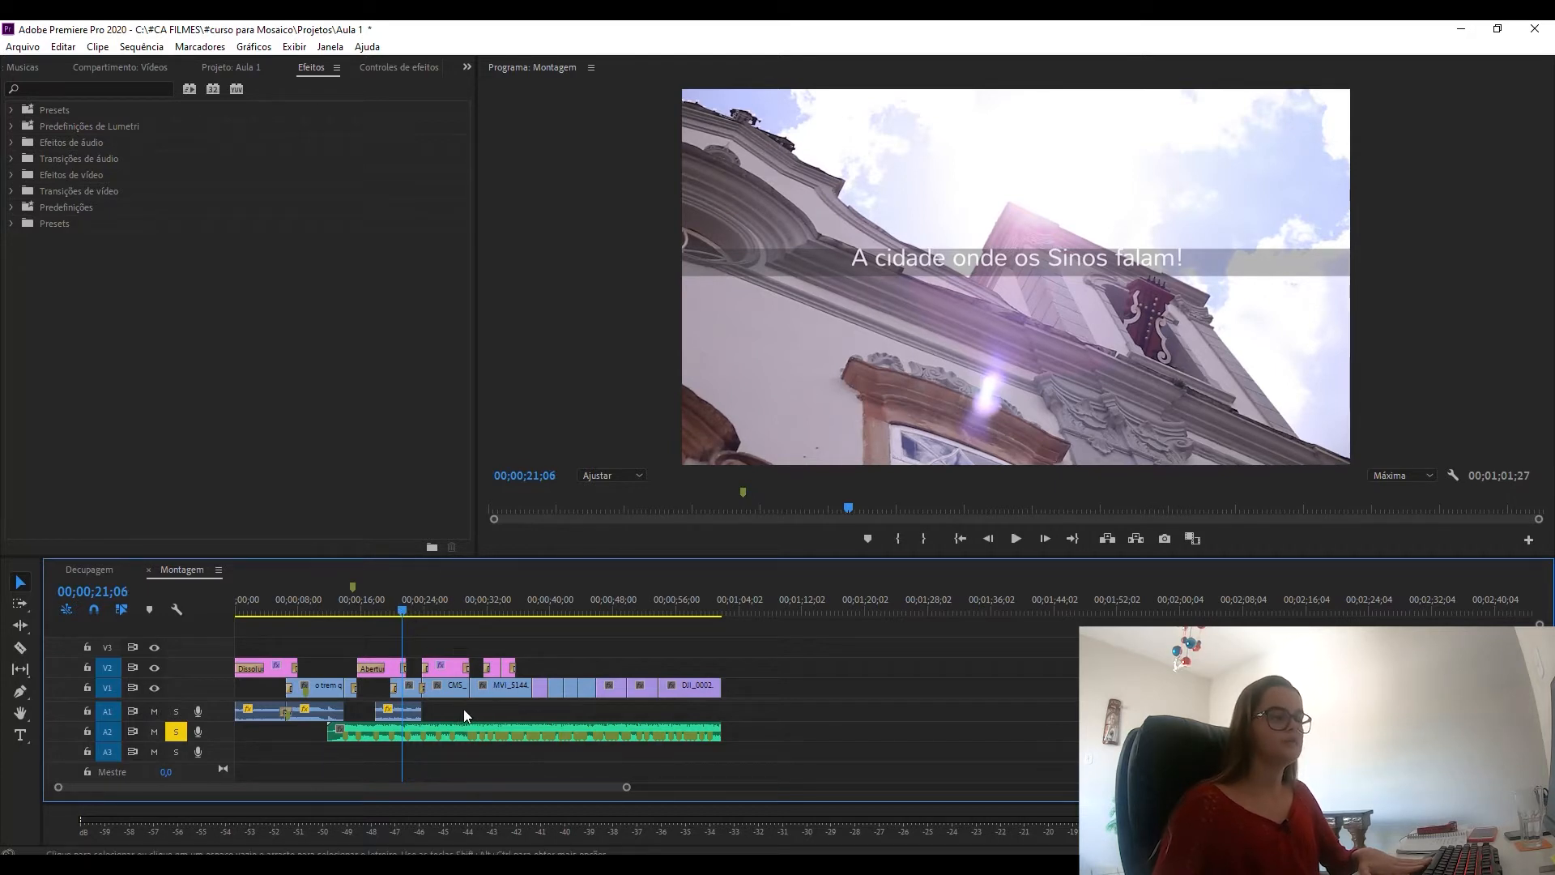
key("space")
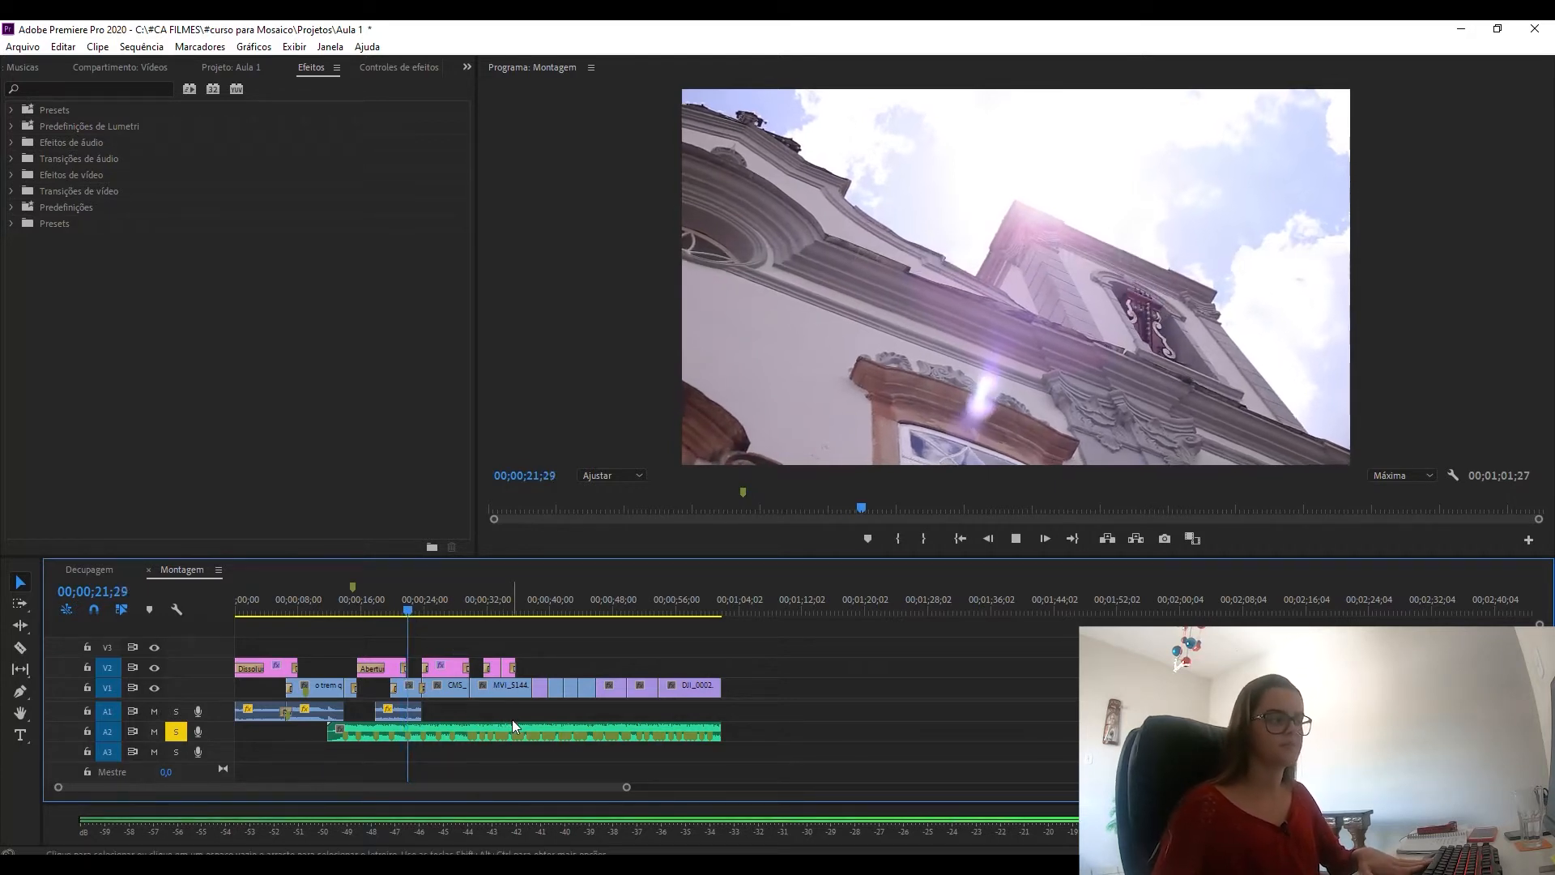
key("space")
left_click(174, 731)
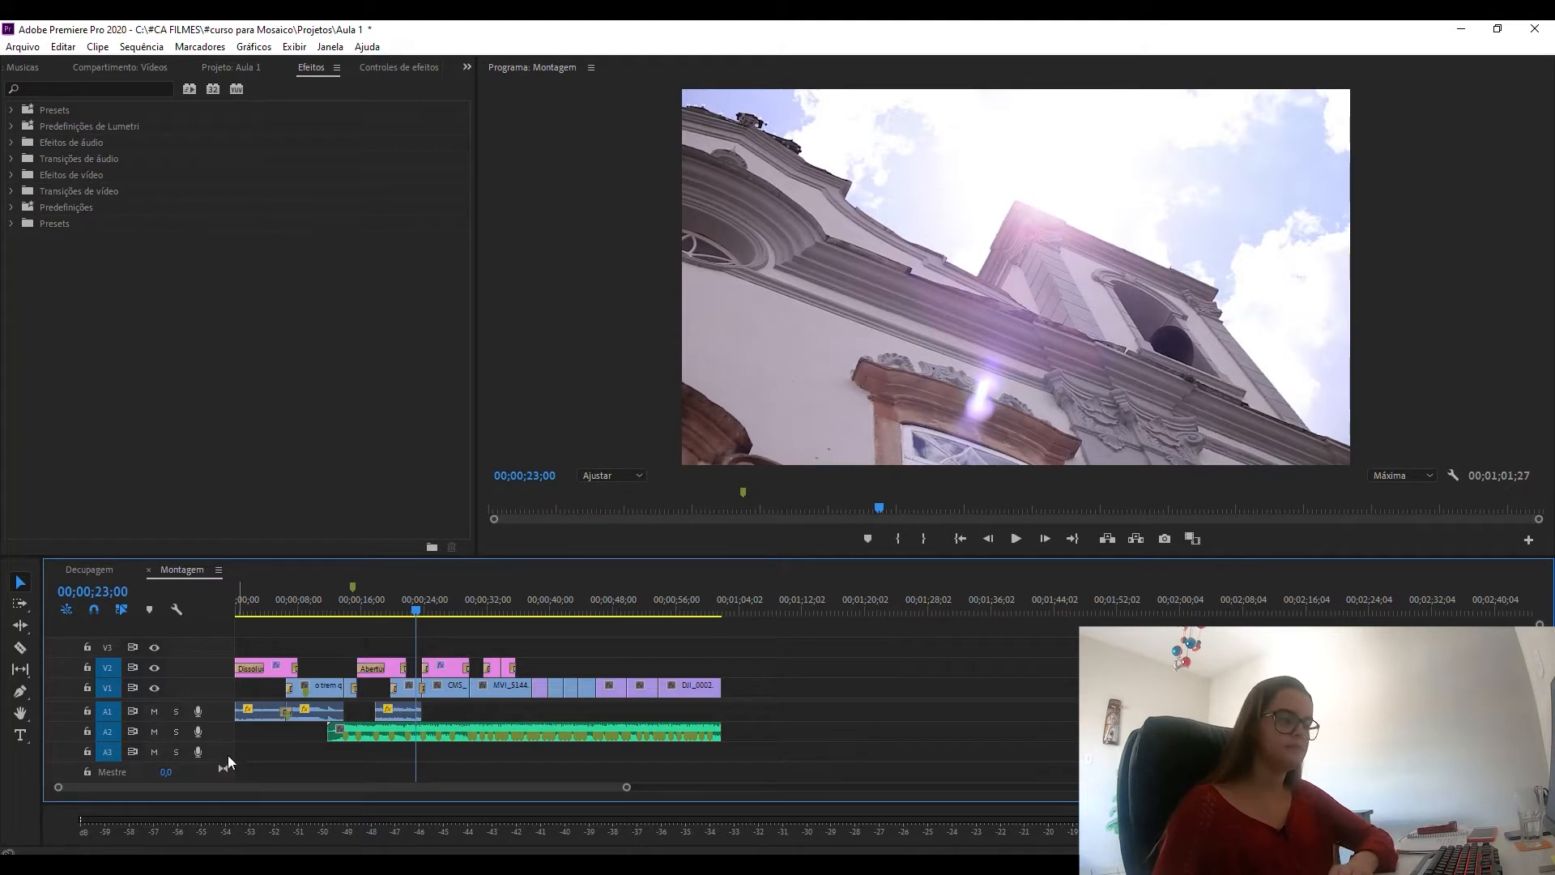
Step: Mute tracks A1 and A2 and play the church tower clip silently into the next title
left_click(154, 731)
left_click(153, 711)
left_click_drag(398, 607, 407, 608)
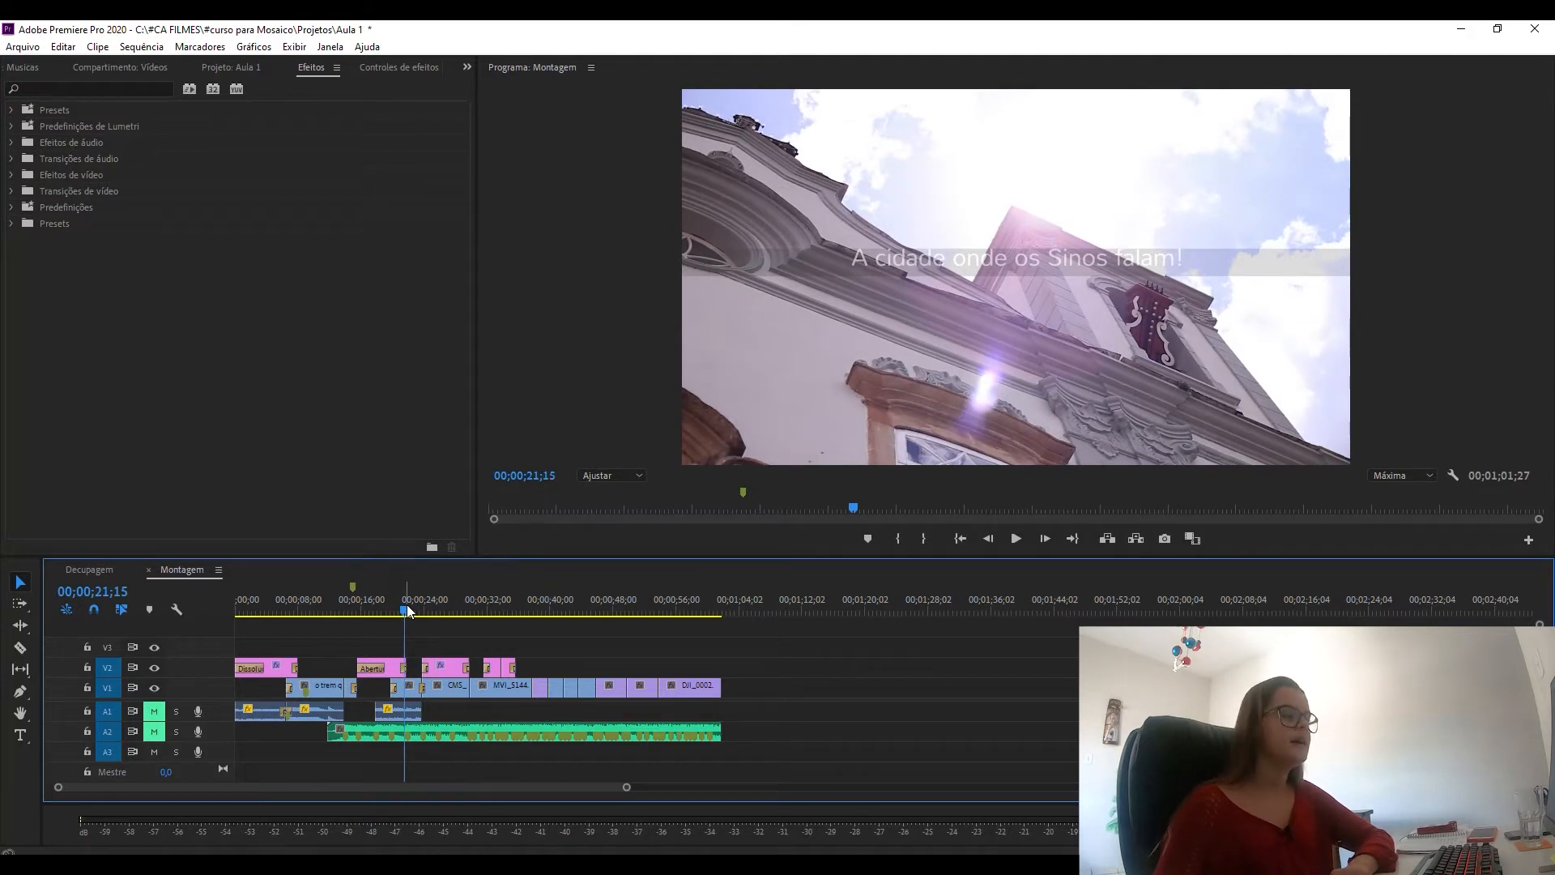
left_click(412, 602)
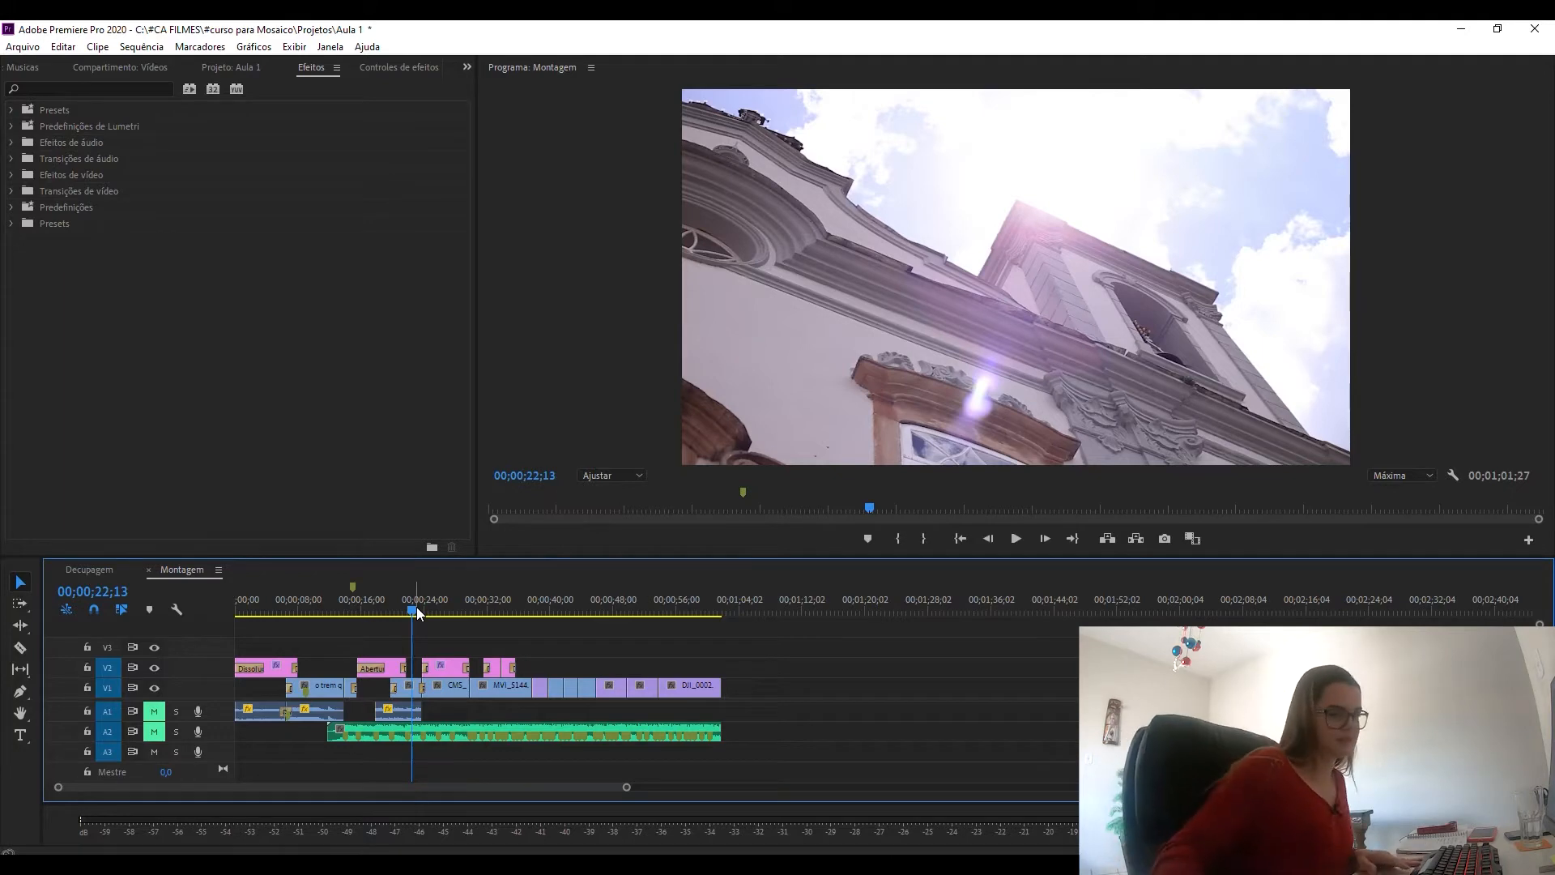
left_click_drag(416, 606, 394, 593)
key("space")
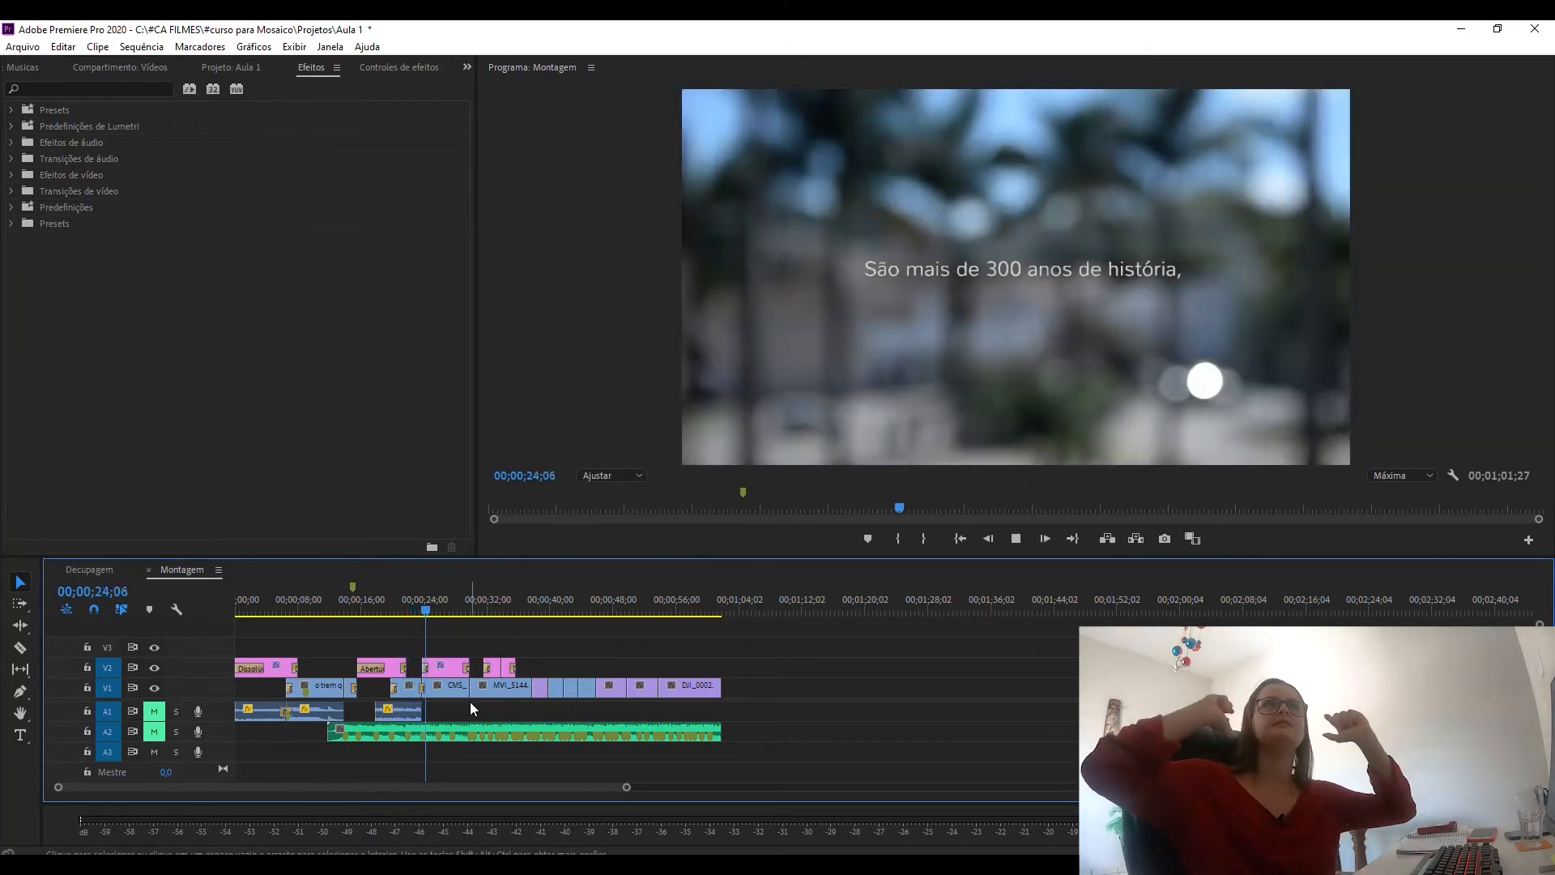
left_click(412, 610)
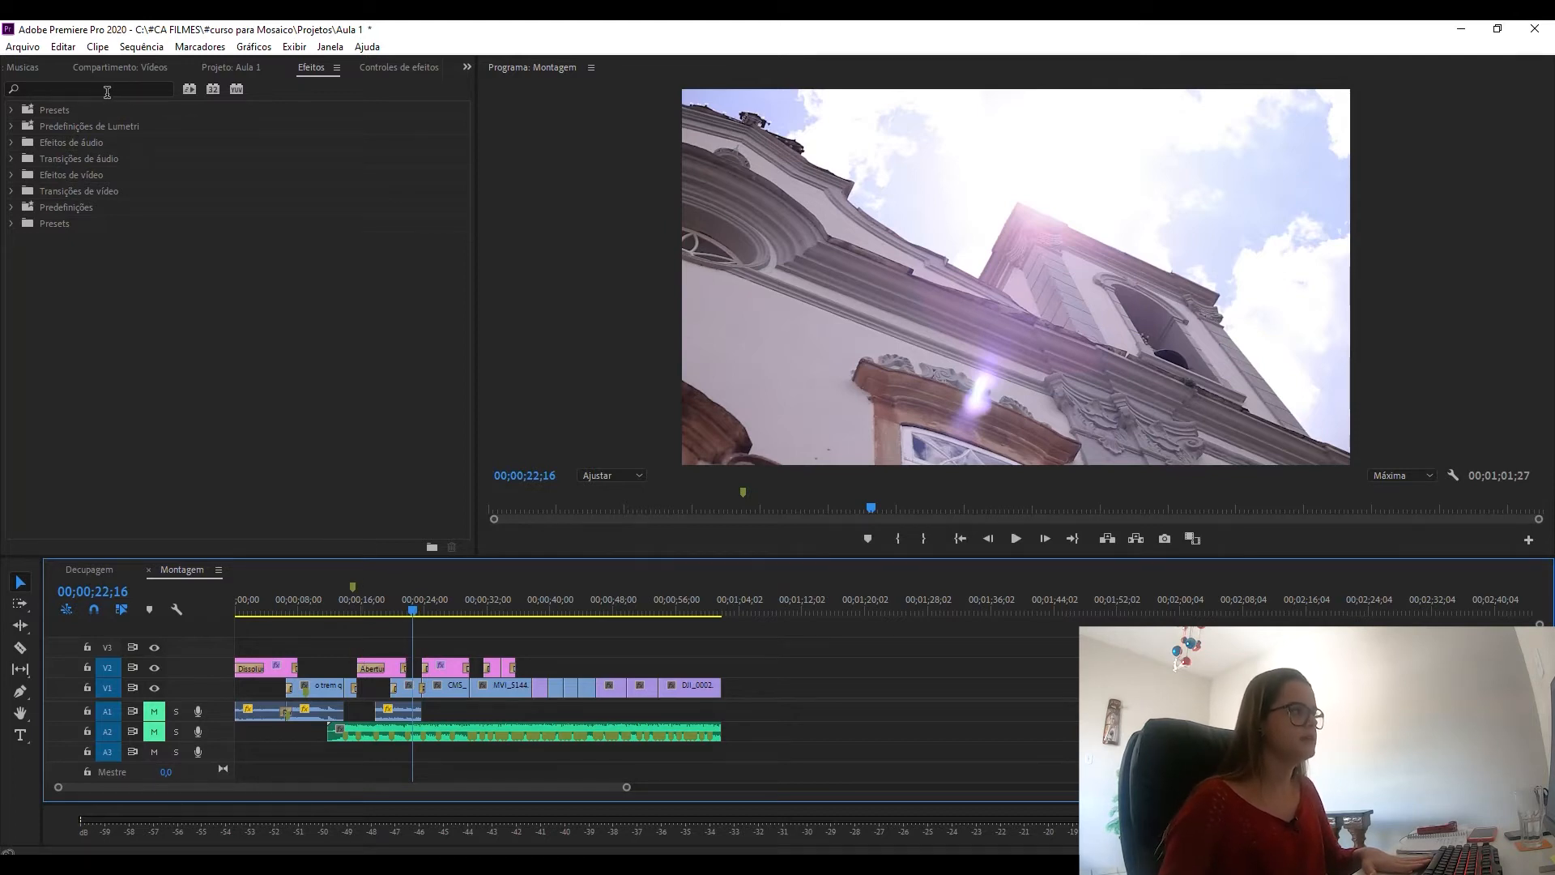
Step: Bring up the Efeitos library with its audio and video effects and transitions
left_click(327, 68)
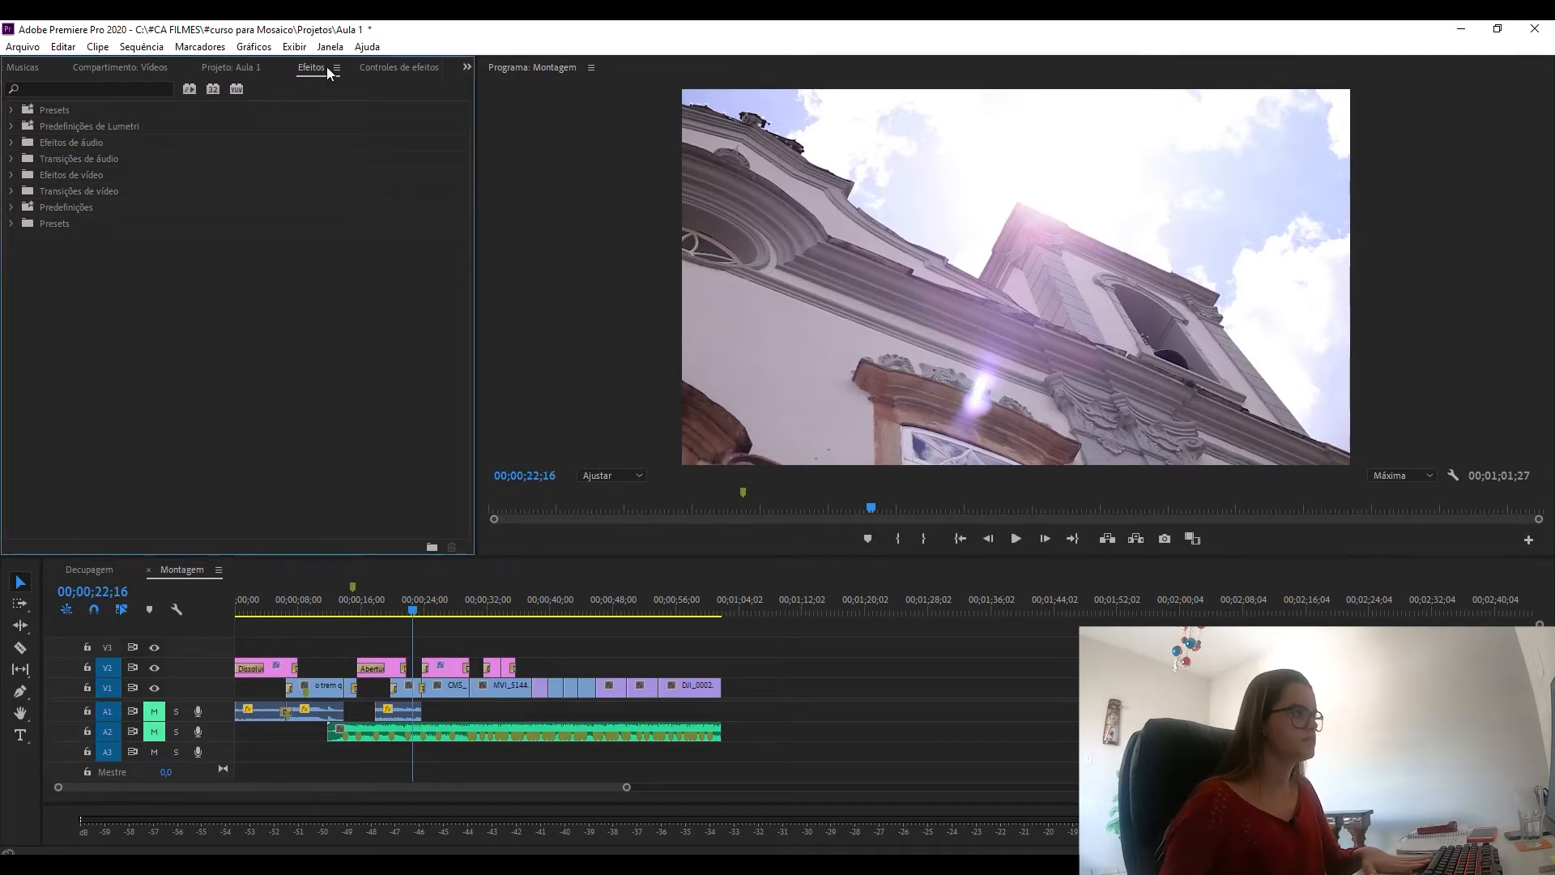
left_click(468, 67)
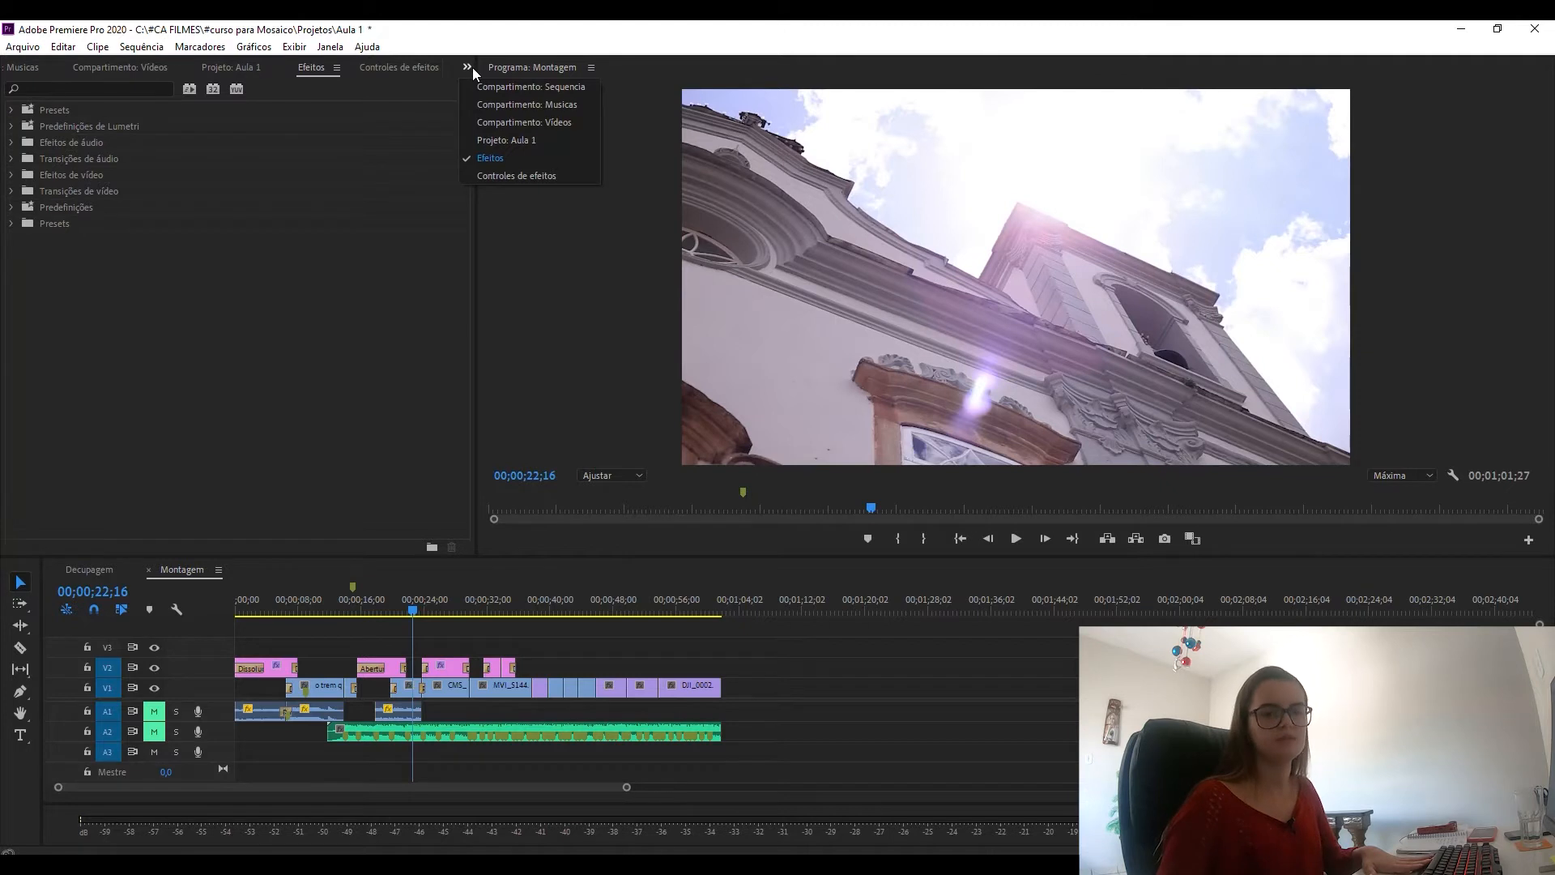
left_click(544, 159)
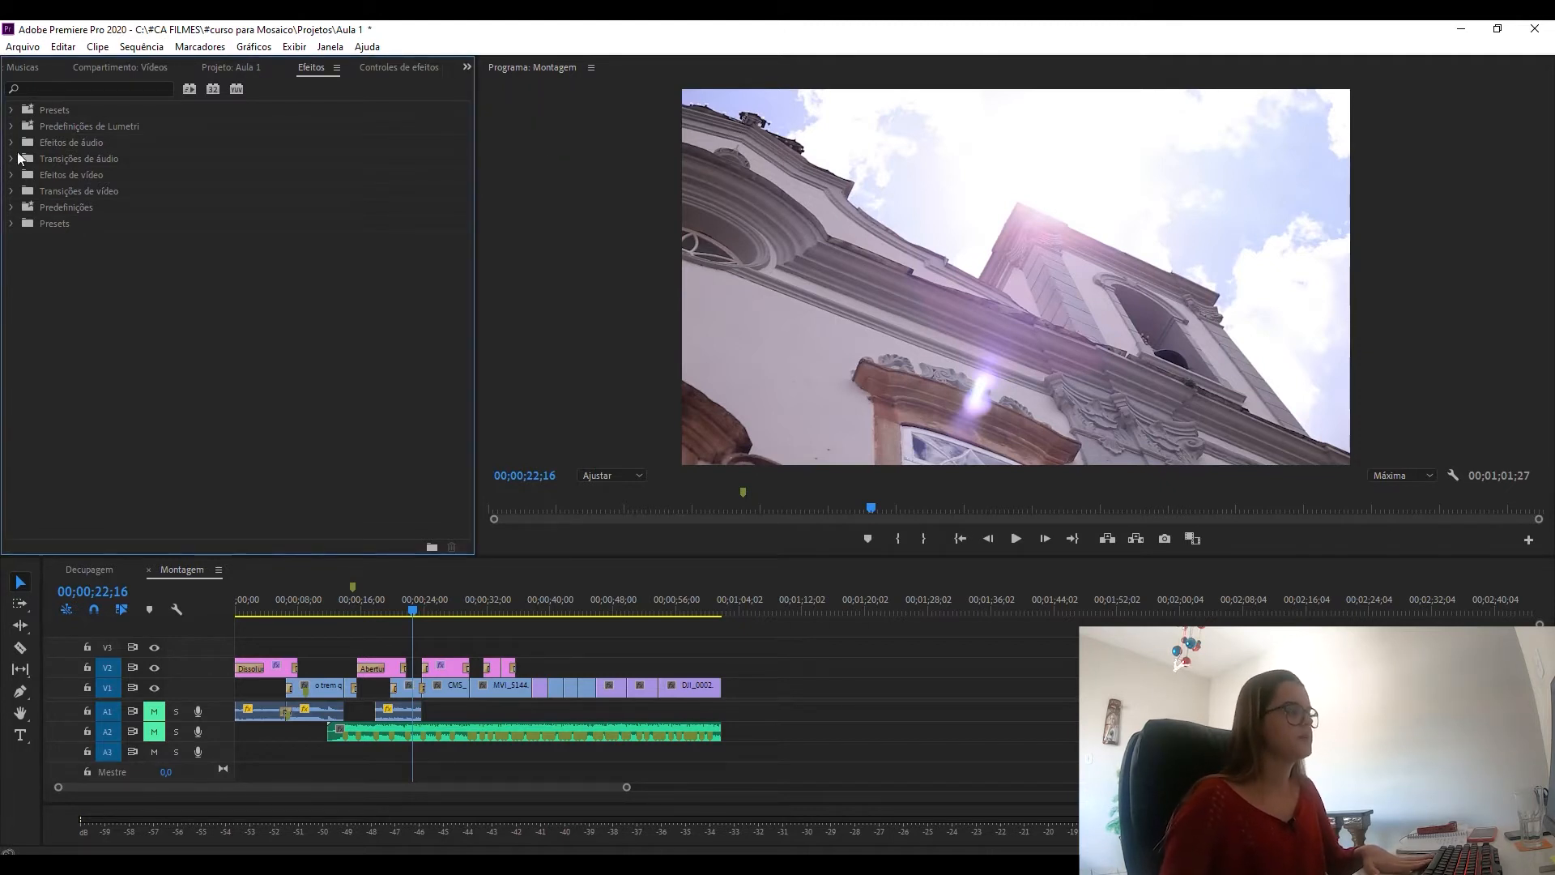
Step: Search the effects for "estabi" and apply Estabilizador de distorção to the church tower clip MVI_0255.MOV on V1
left_click(55, 89)
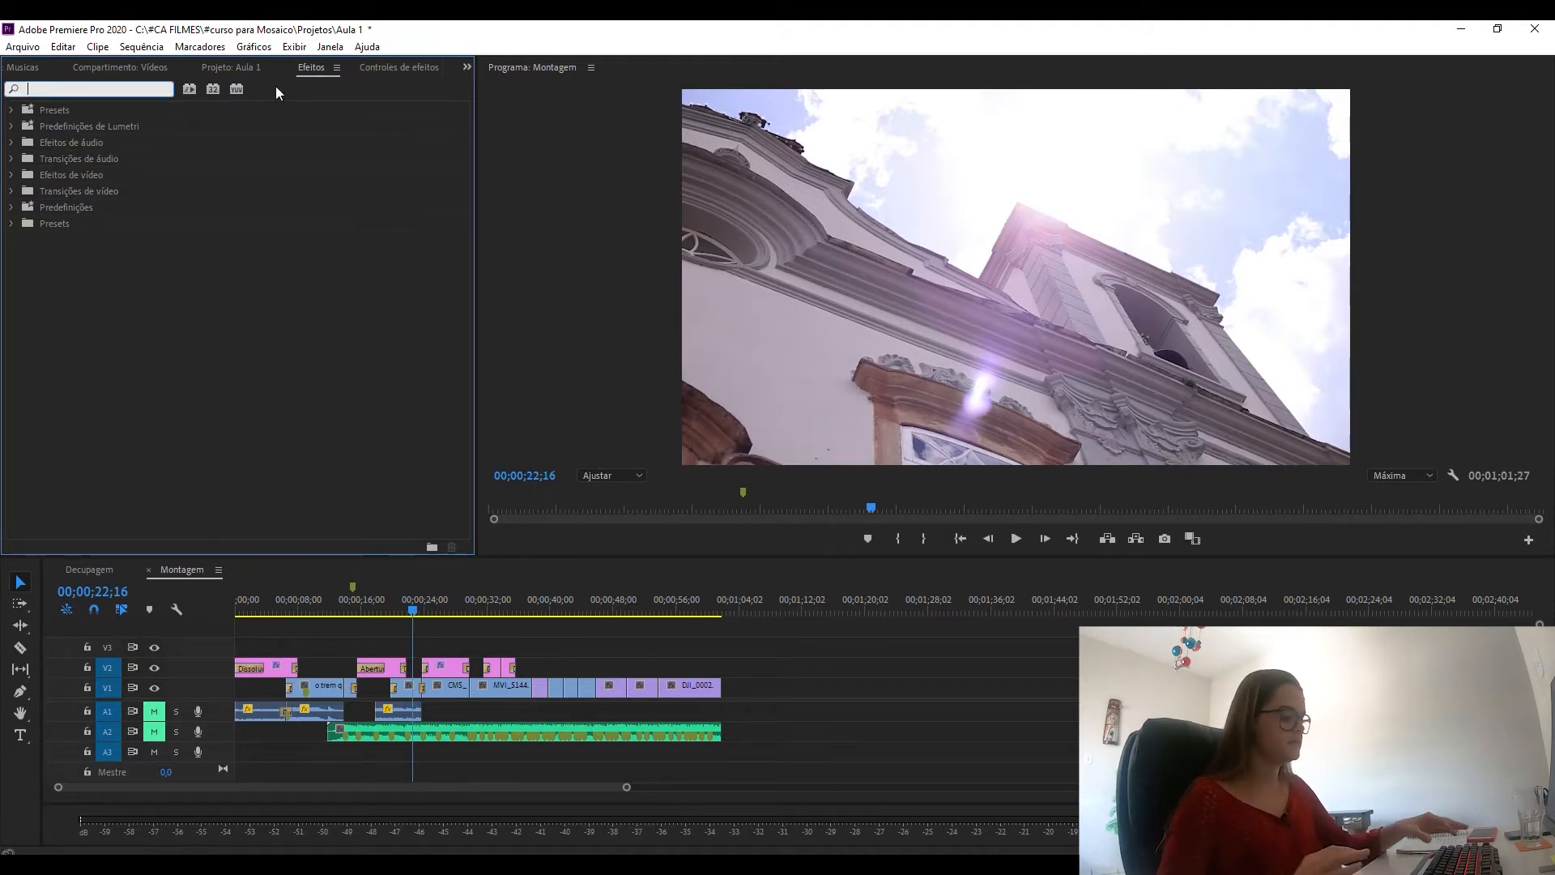
type("estabi")
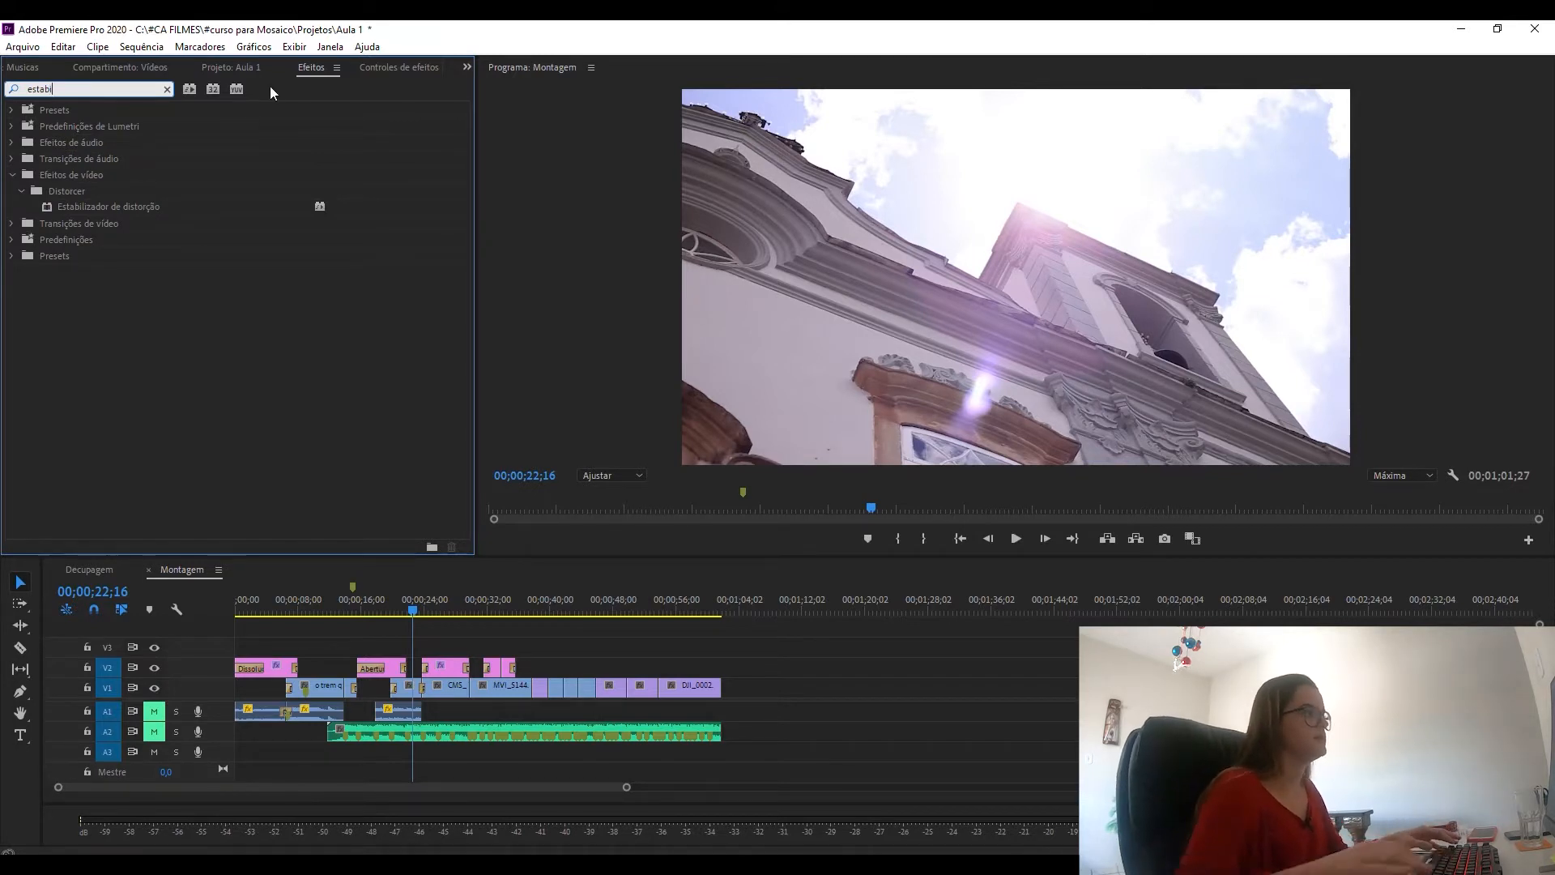
left_click(122, 206)
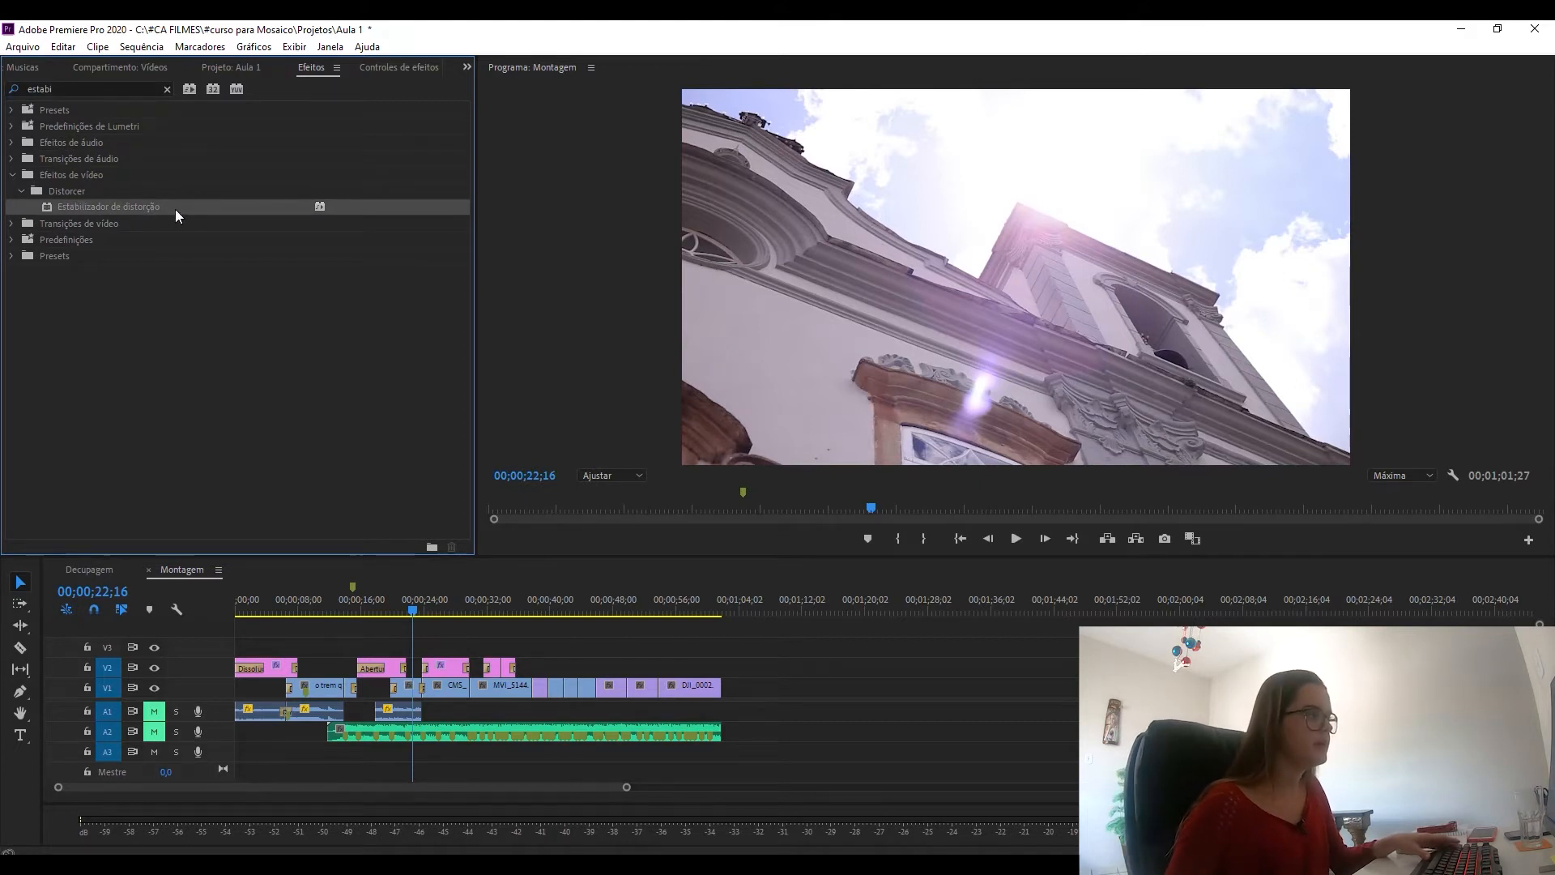
left_click_drag(154, 206, 410, 689)
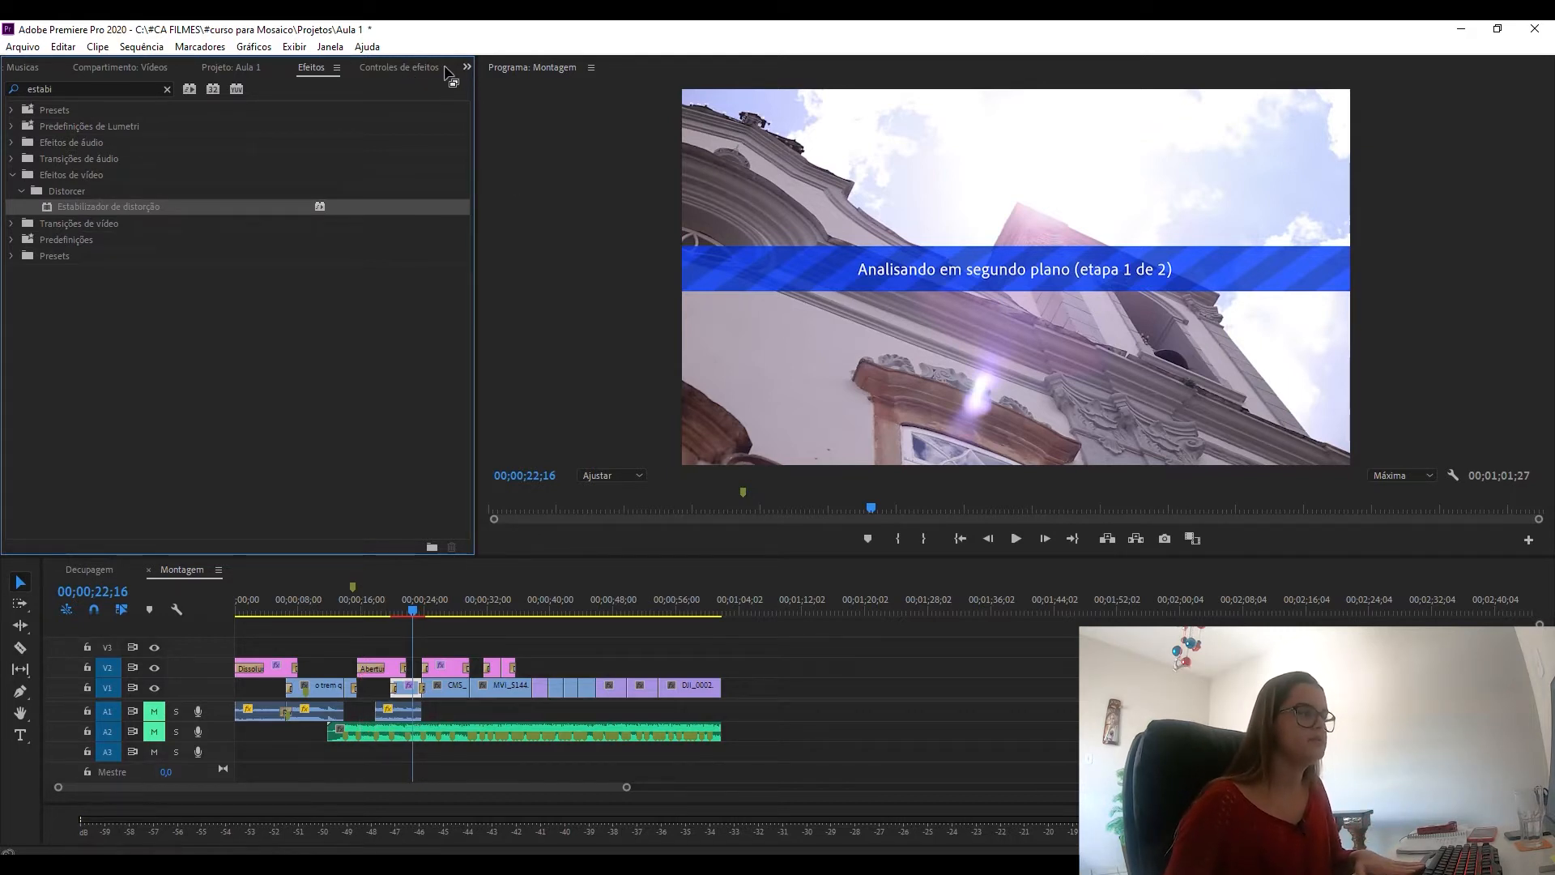
Step: Show the stabilizer's settings for the church tower clip and play the clip with Movimento suave stabilization
left_click(400, 67)
scroll(243, 486, "down", 1)
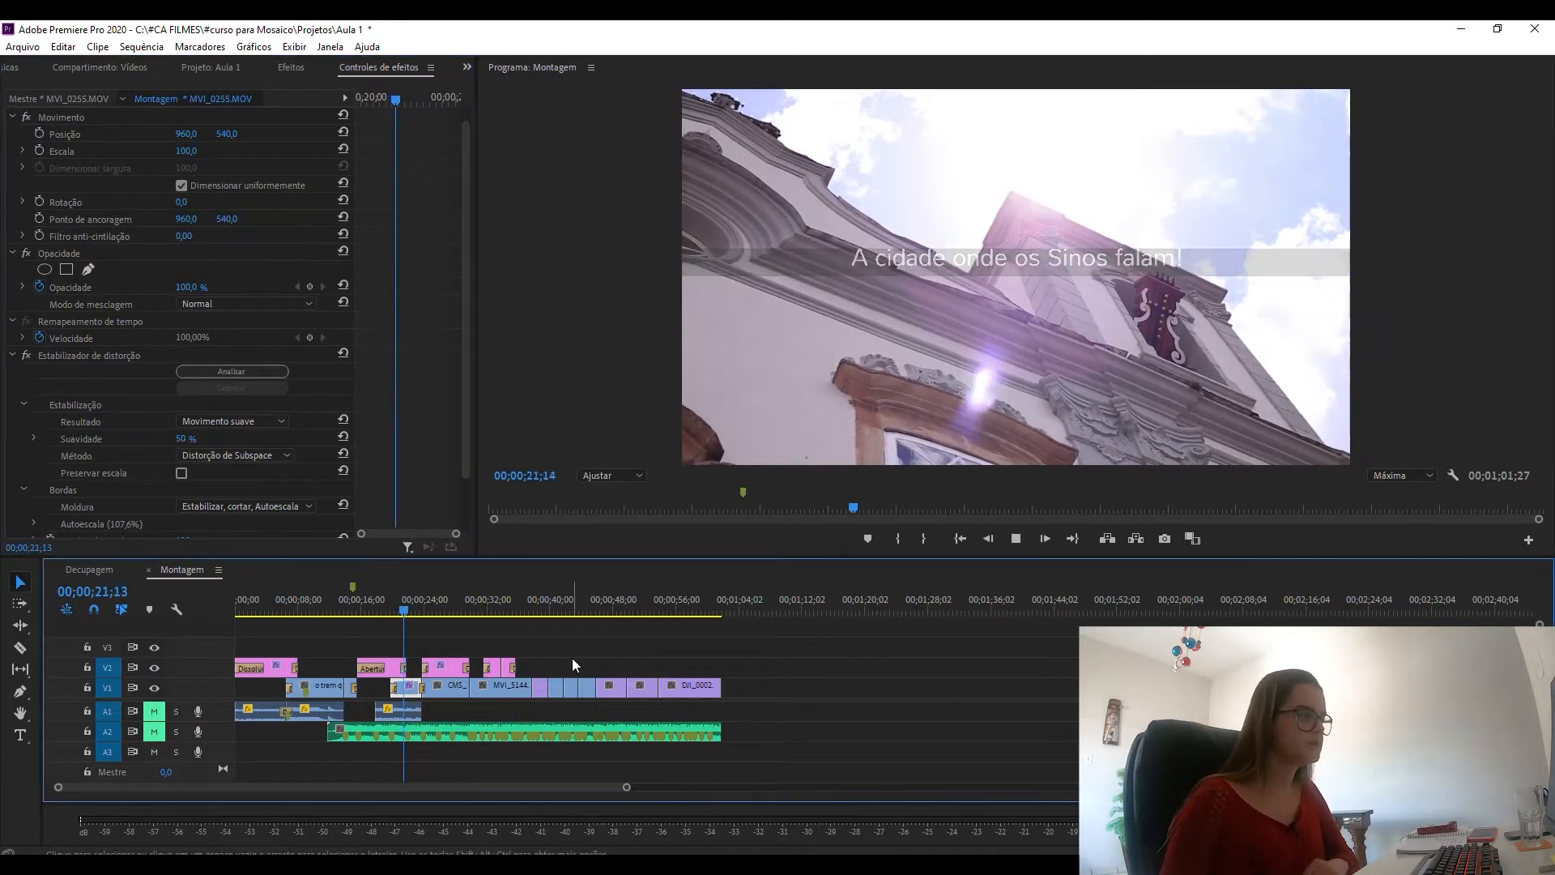
key("space")
left_click_drag(400, 607, 390, 600)
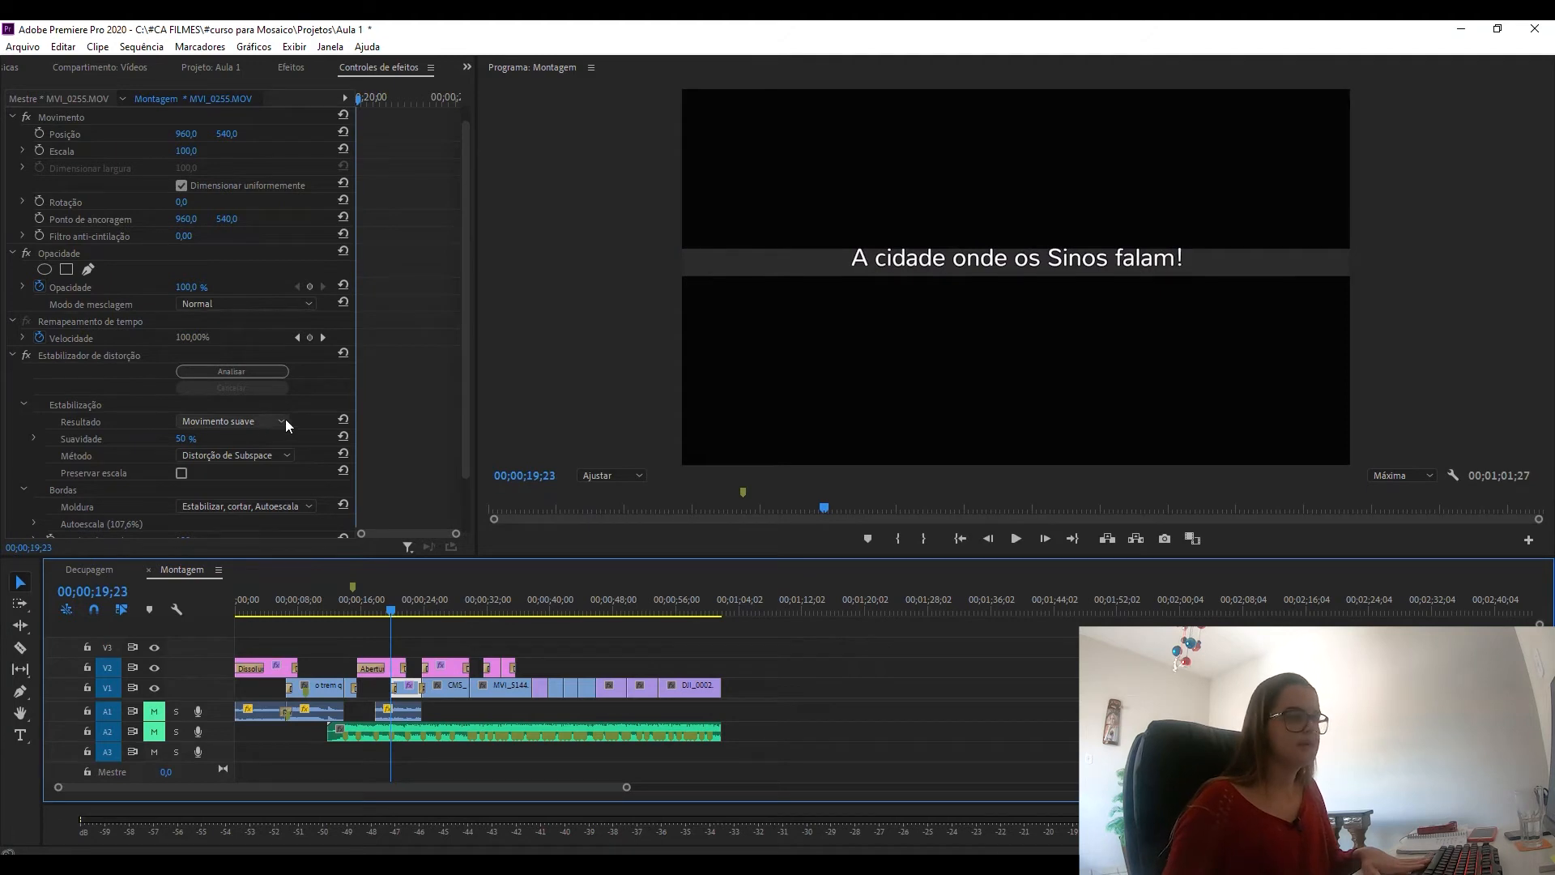
key("space")
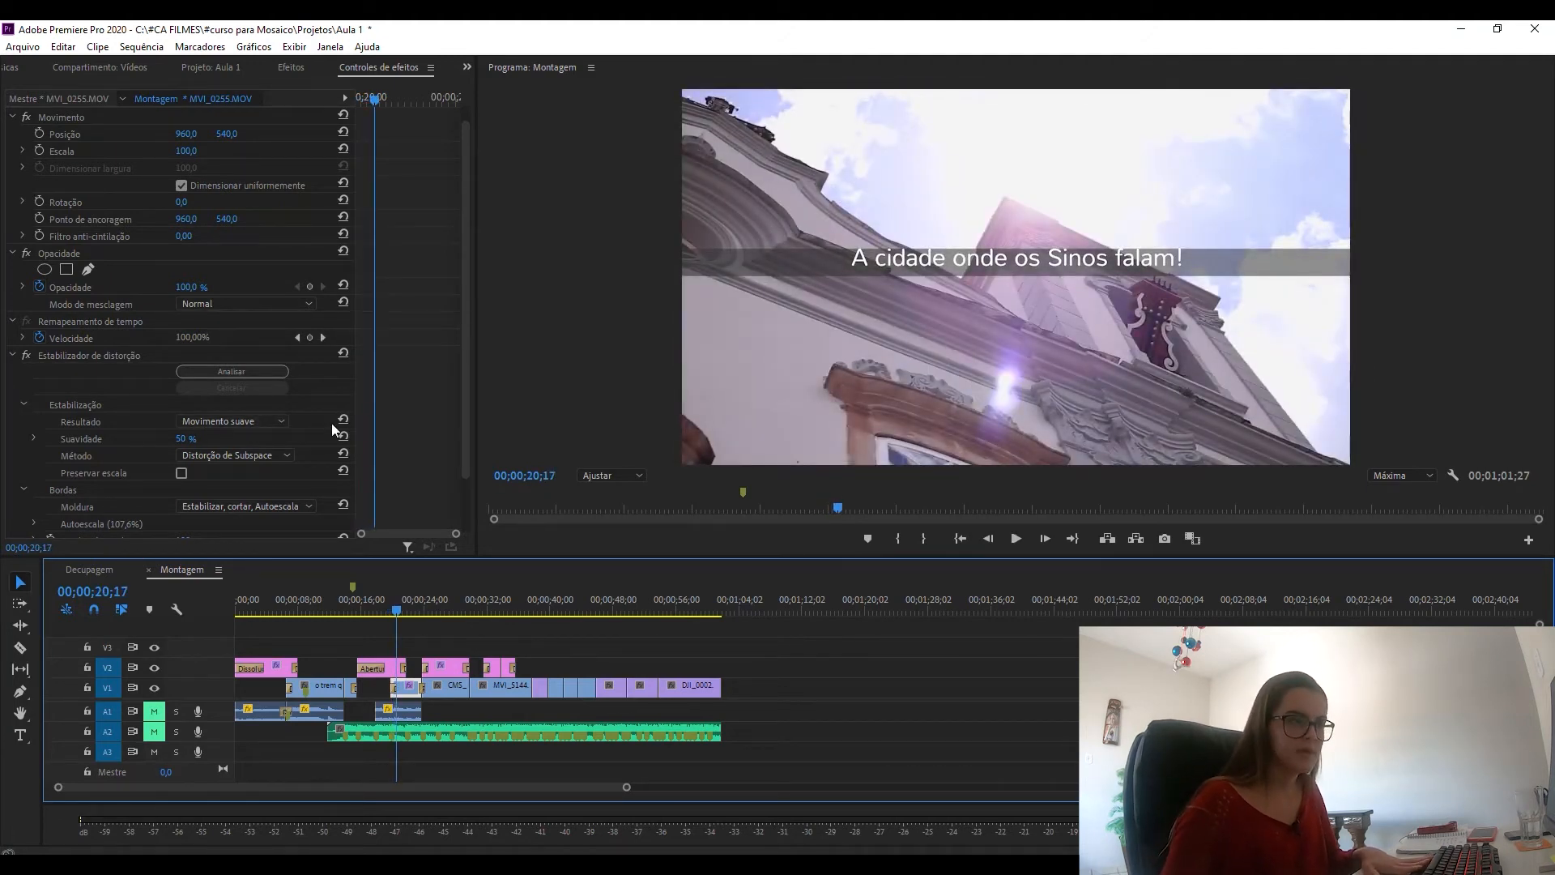
Step: Set the tower clip stabilizer's Resultado to Sem movimento and check a frame around 00;00;21;03
left_click(279, 422)
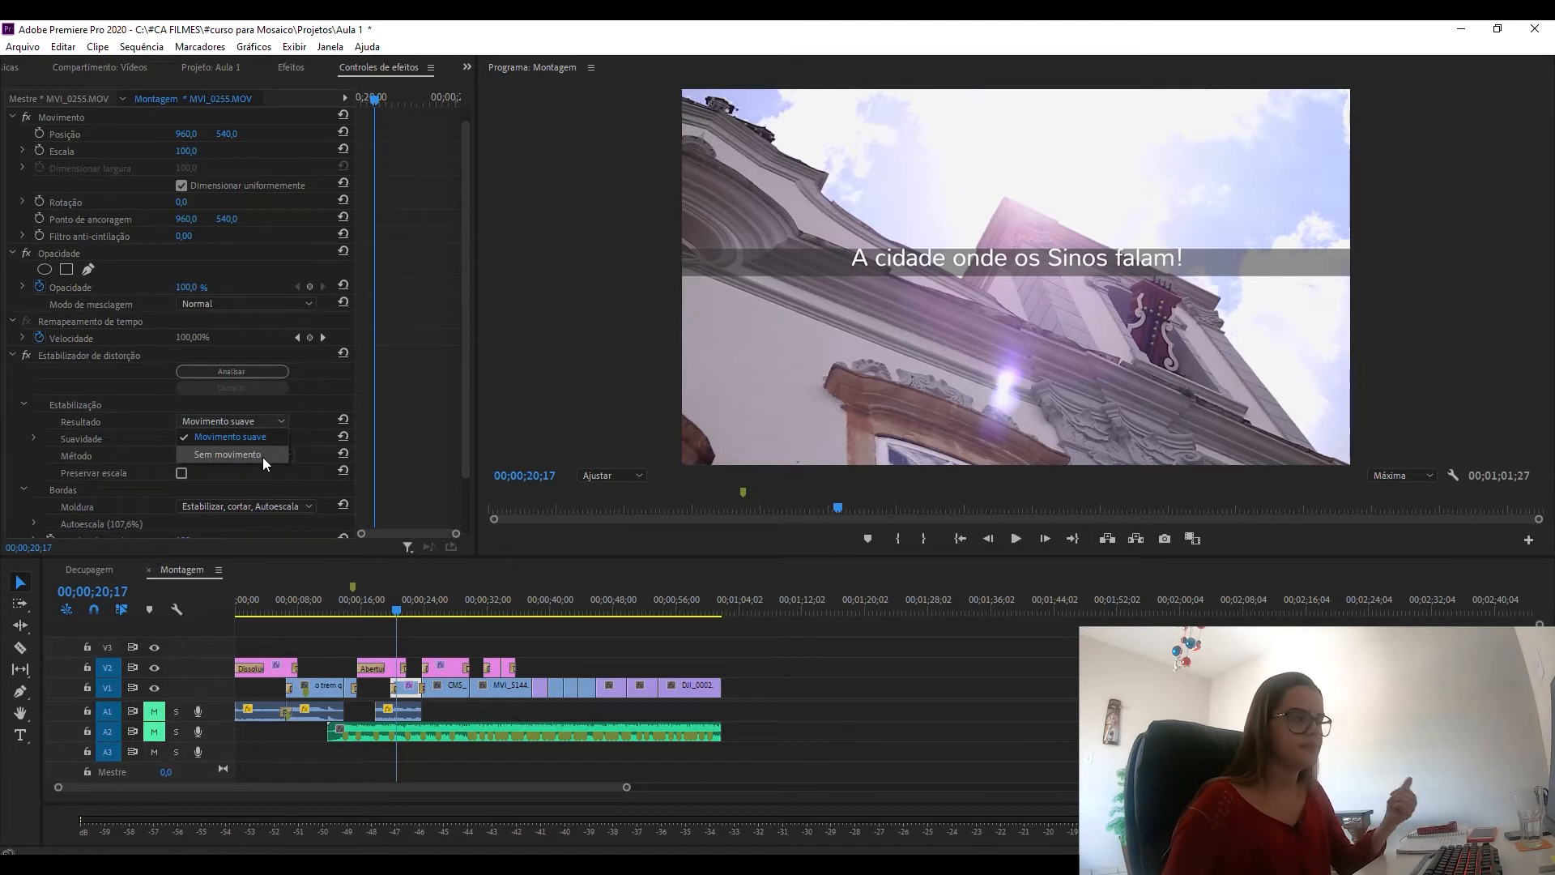
left_click(263, 455)
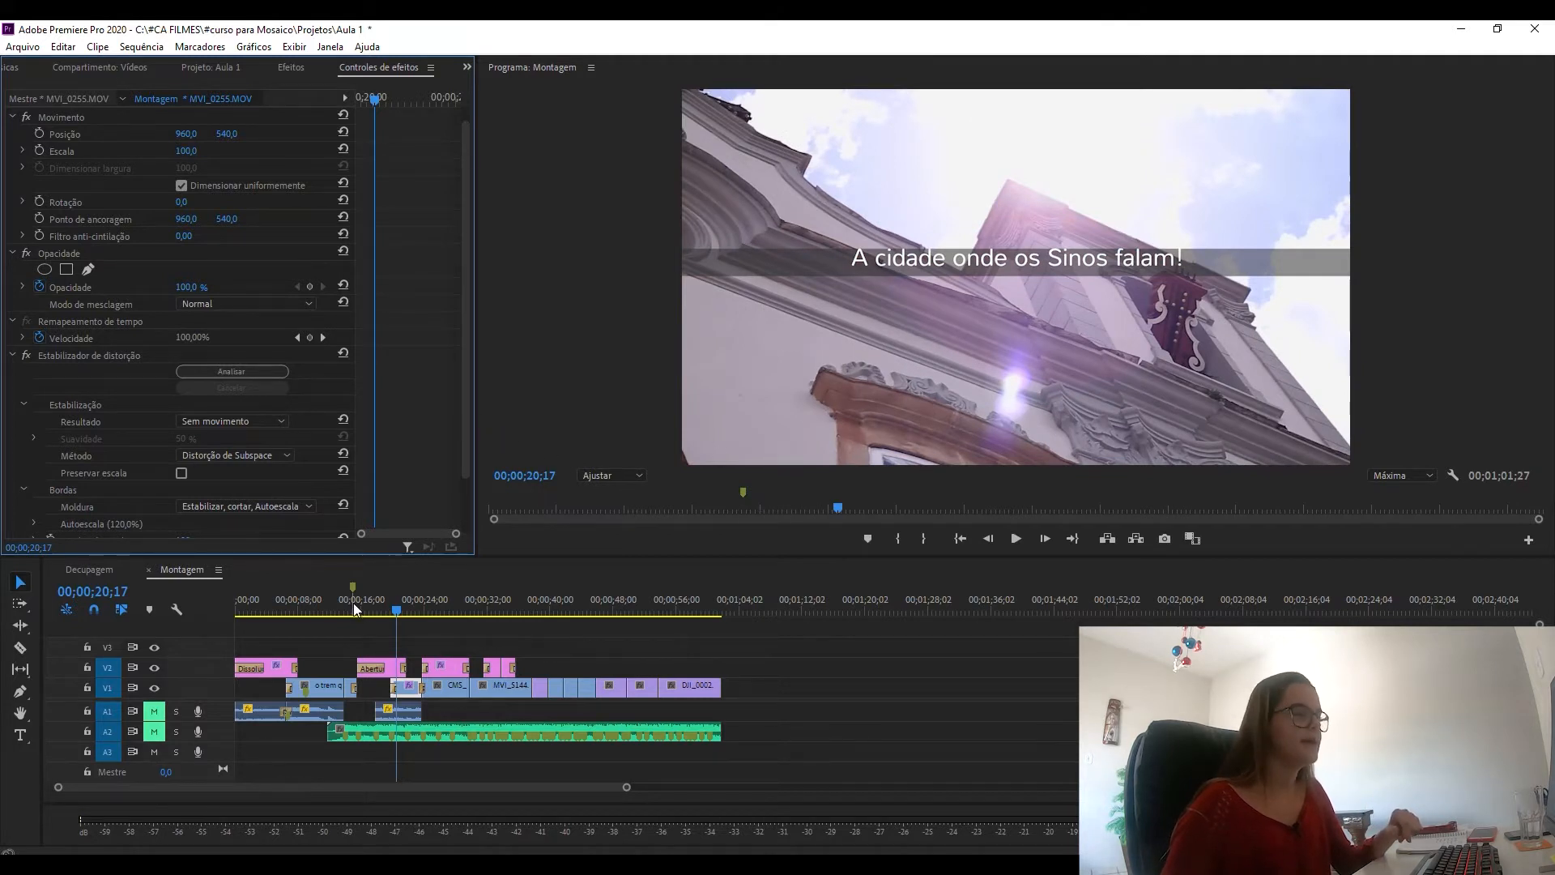
left_click(402, 607)
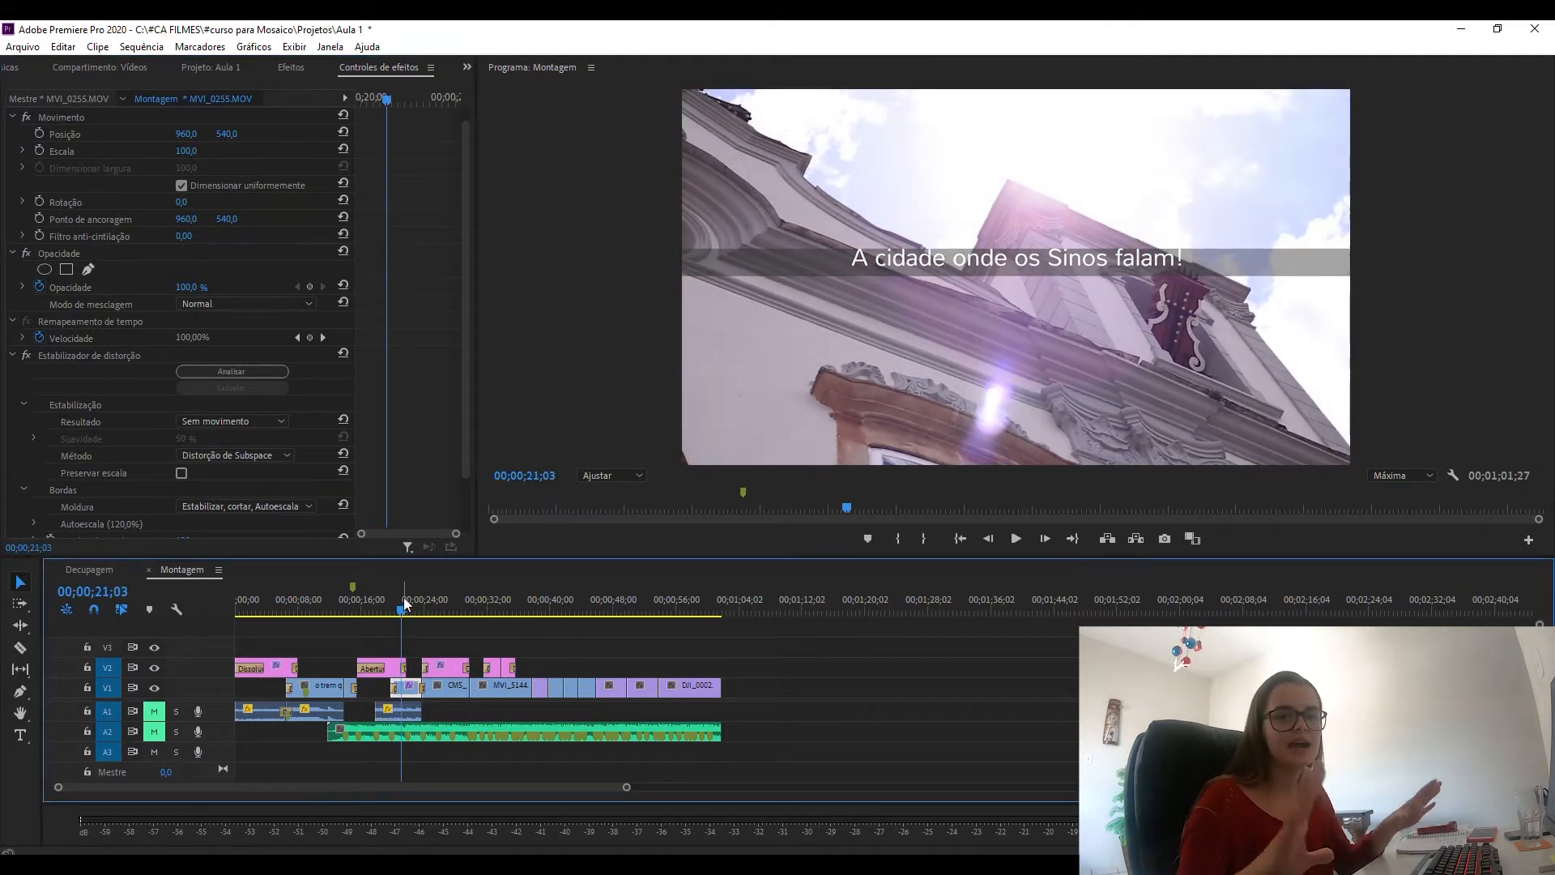
Step: Try enlarging the church tower clip in the program frame to a scale of about 138,3, and undo it
left_click(153, 121)
left_click_drag(674, 275, 555, 290)
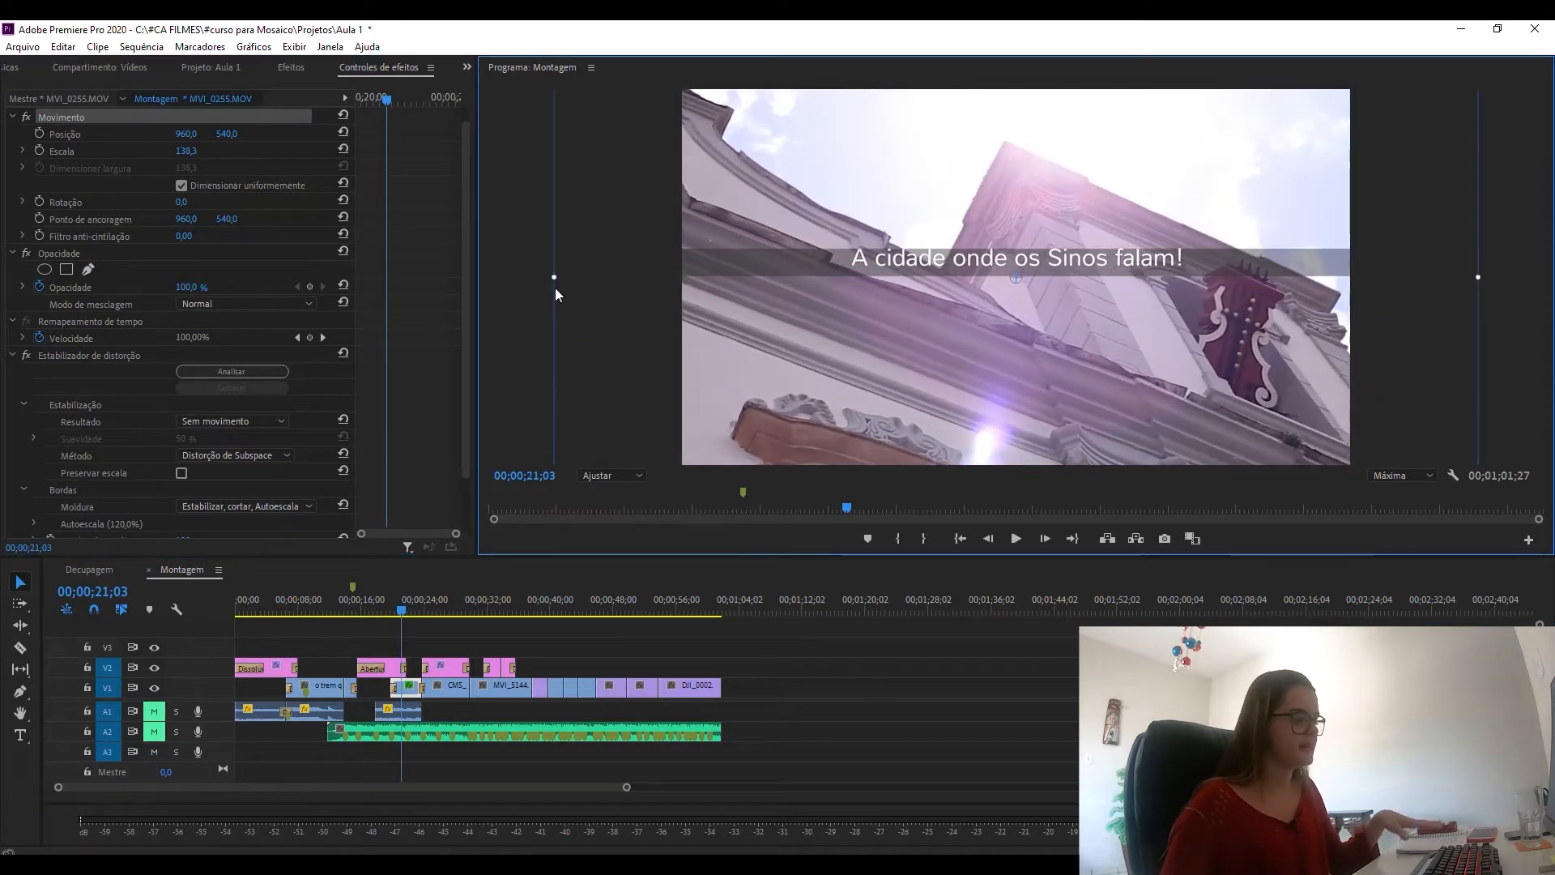
key("ctrl+z")
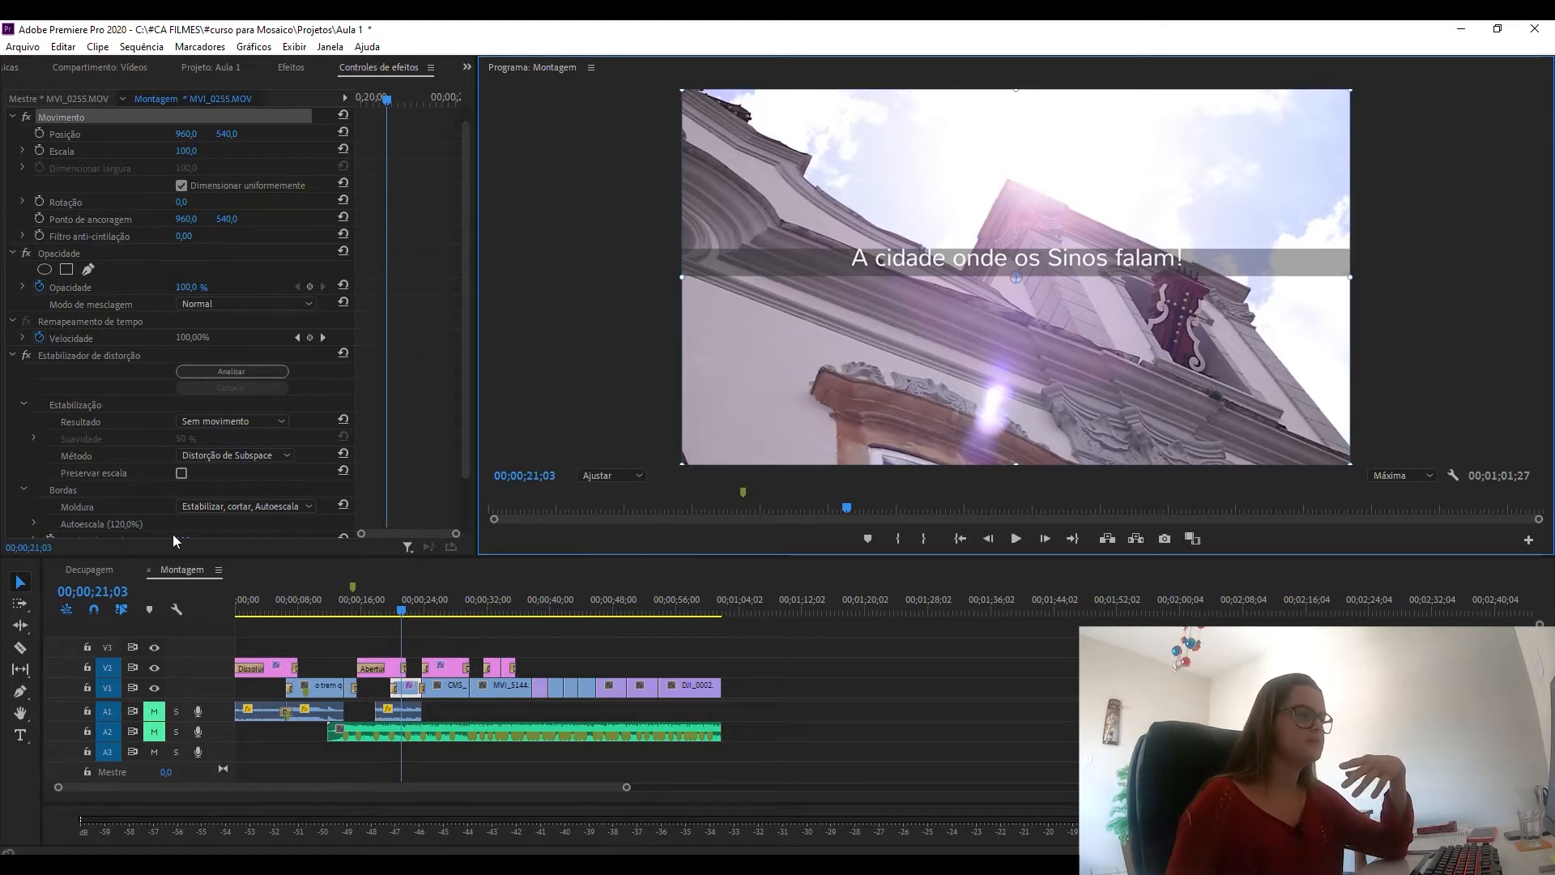
Step: Try the stabilizer's Preservar escala option on the church tower clip and turn it off again
left_click(182, 475)
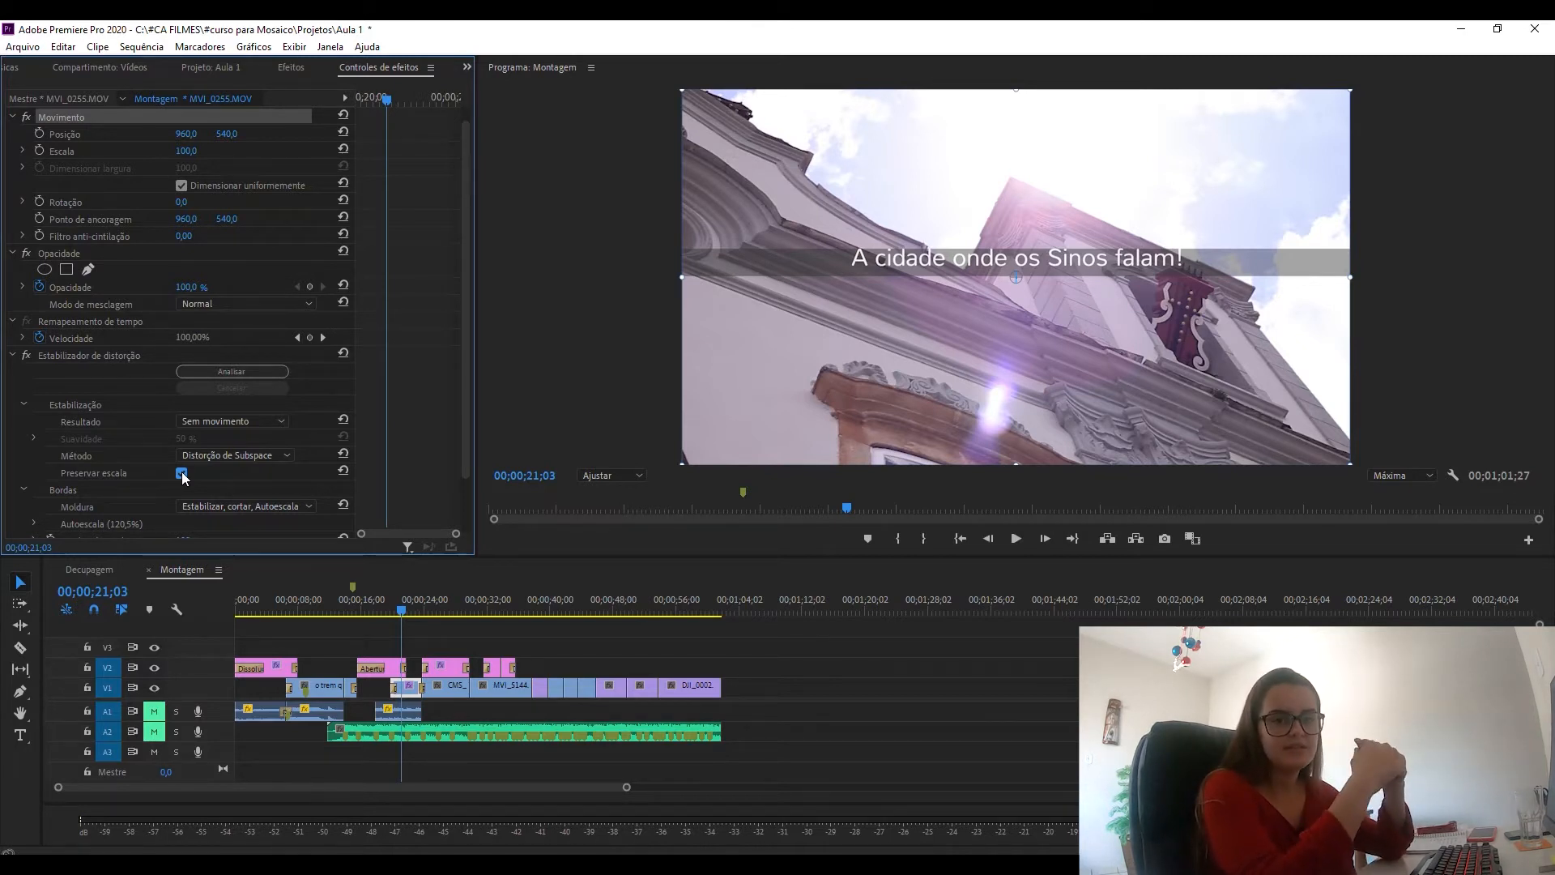
left_click(182, 473)
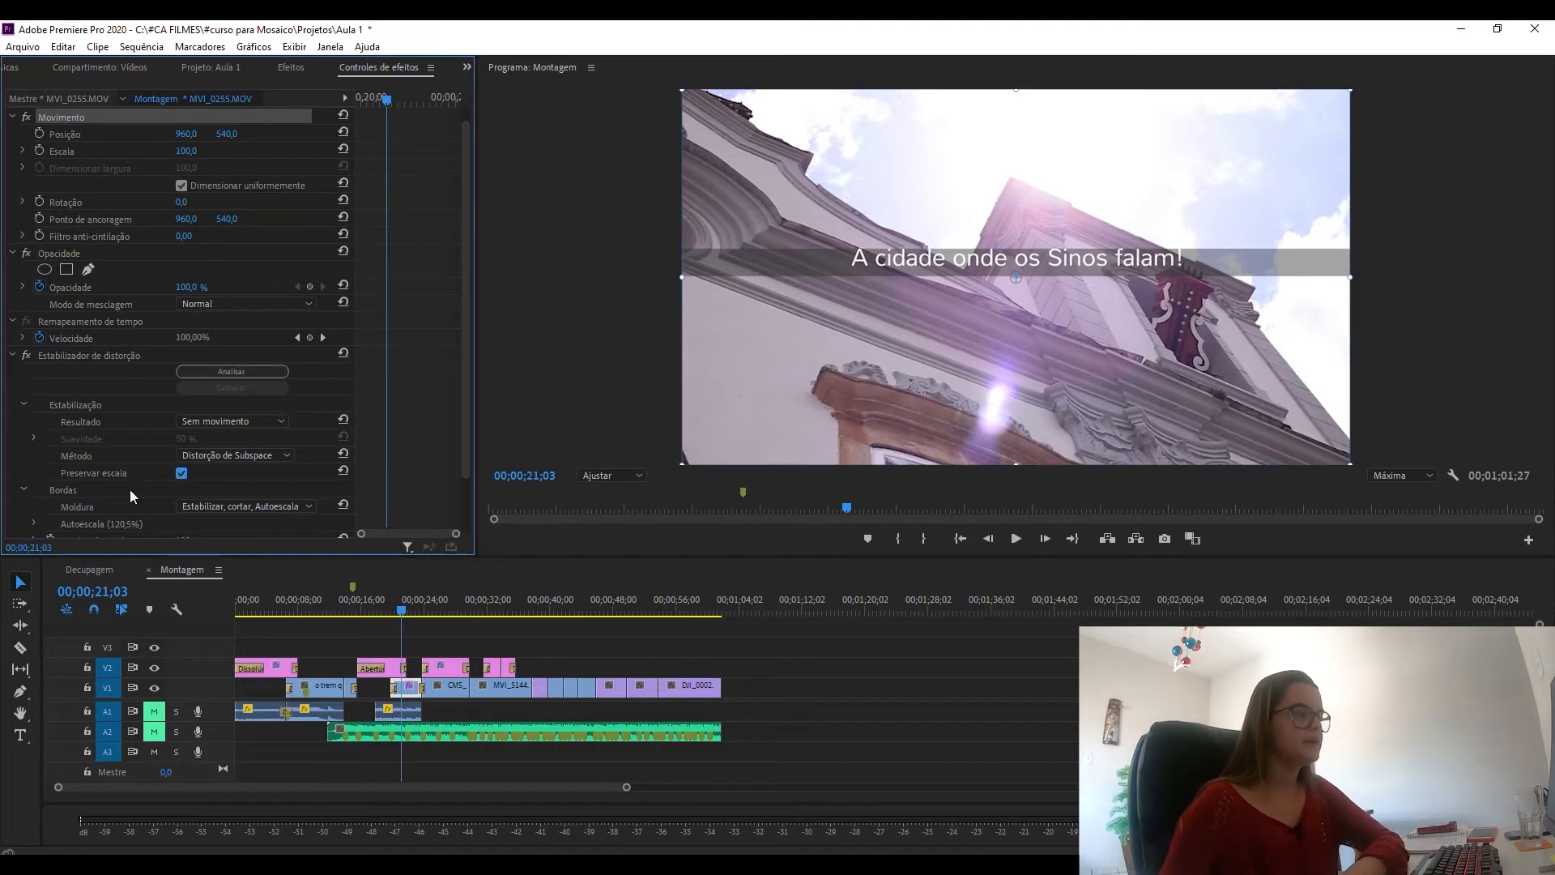
left_click(182, 473)
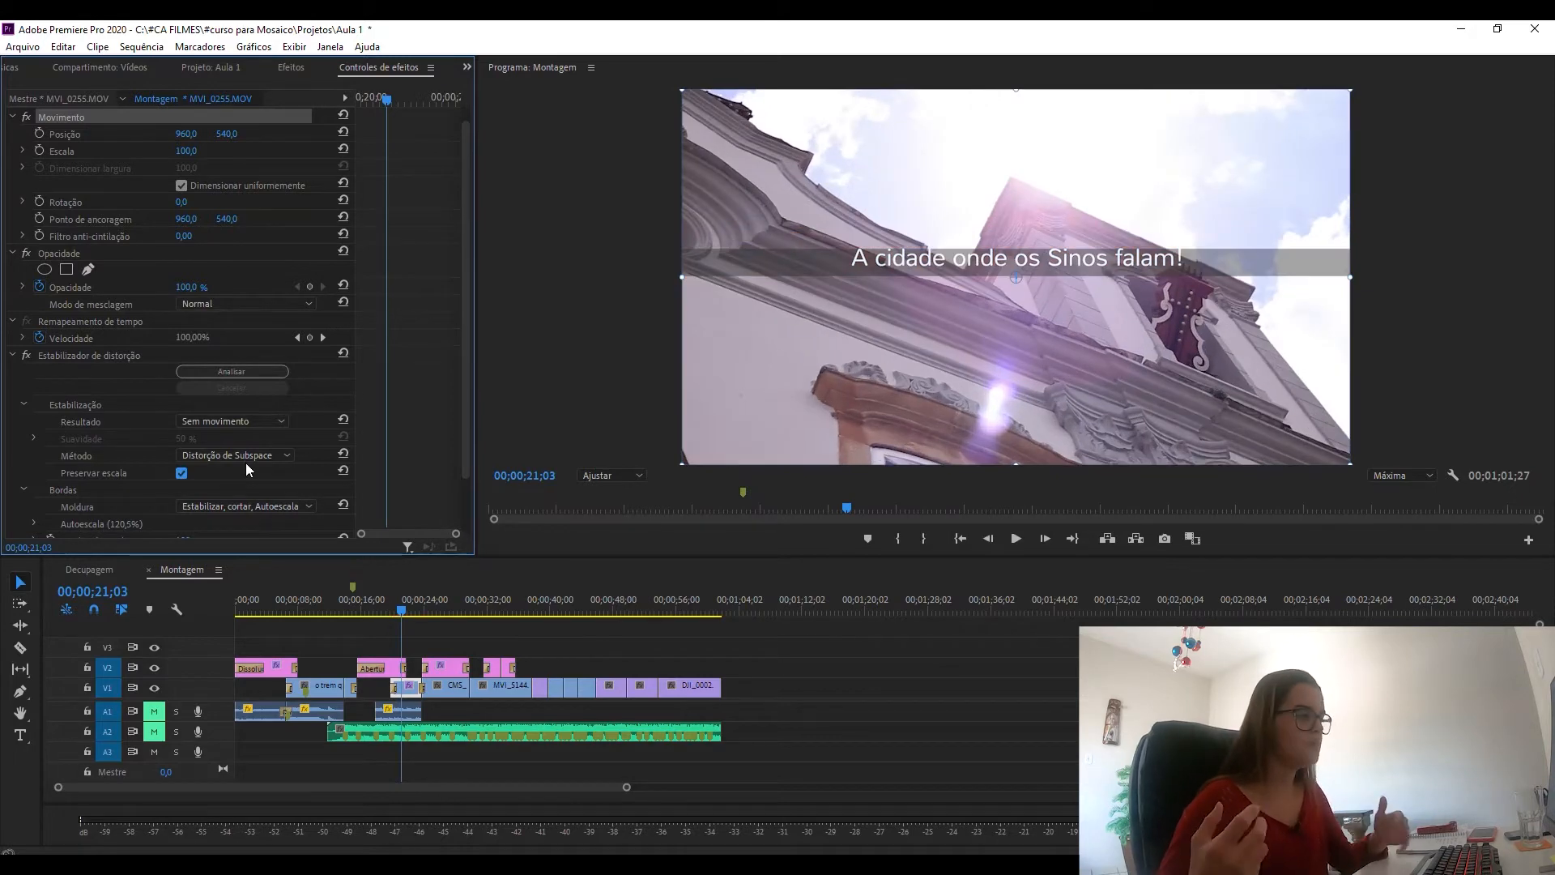
left_click(182, 473)
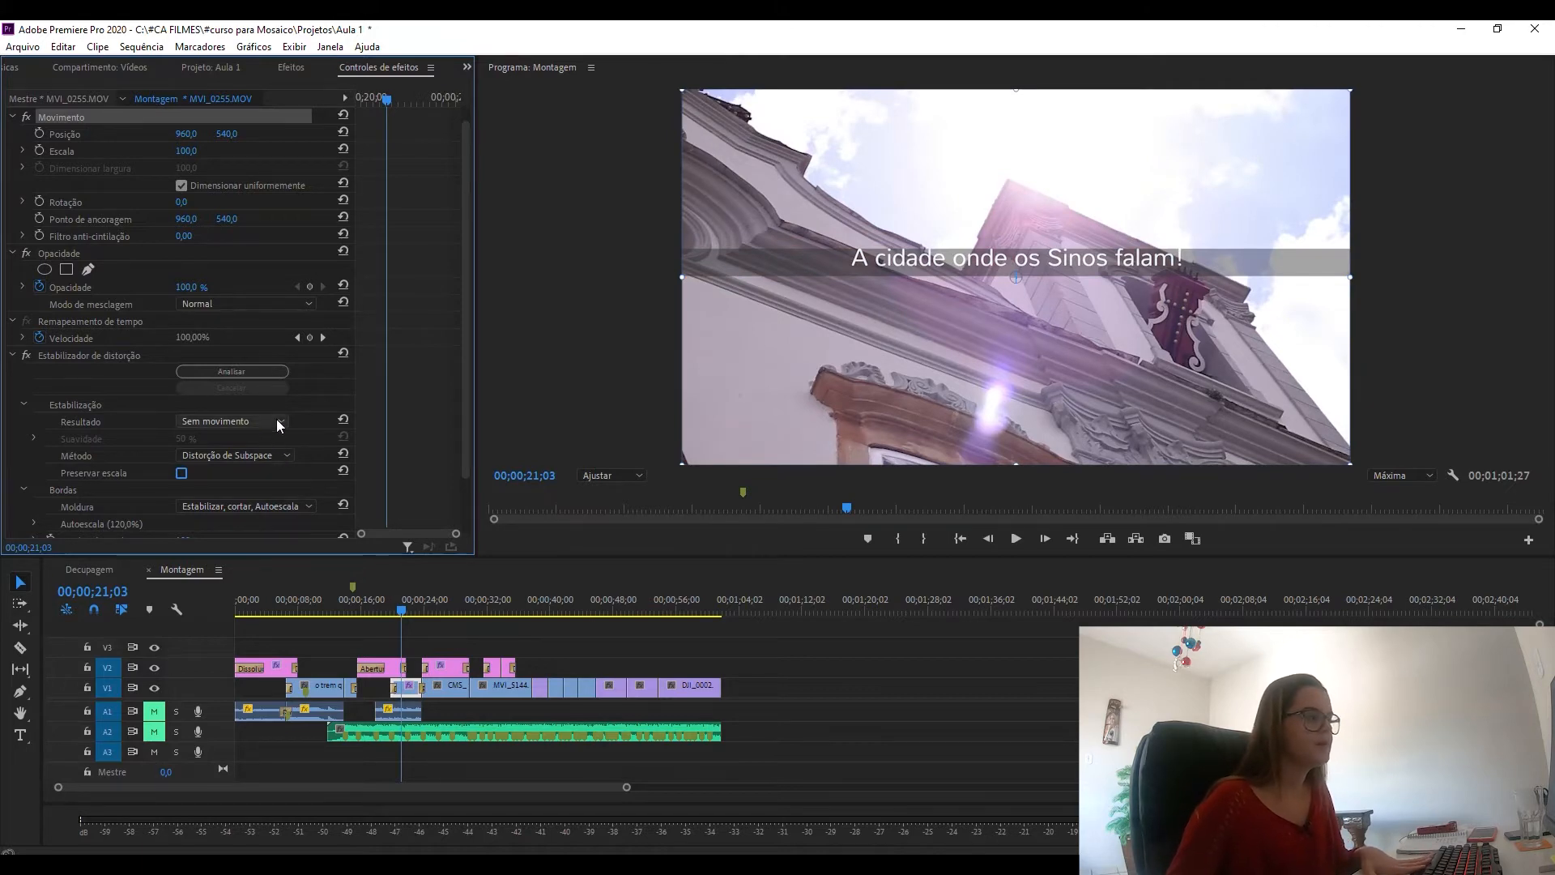
Step: Play the church tower clip from its start, then replay a section, to review the Sem movimento stabilization
left_click(391, 604)
key("space")
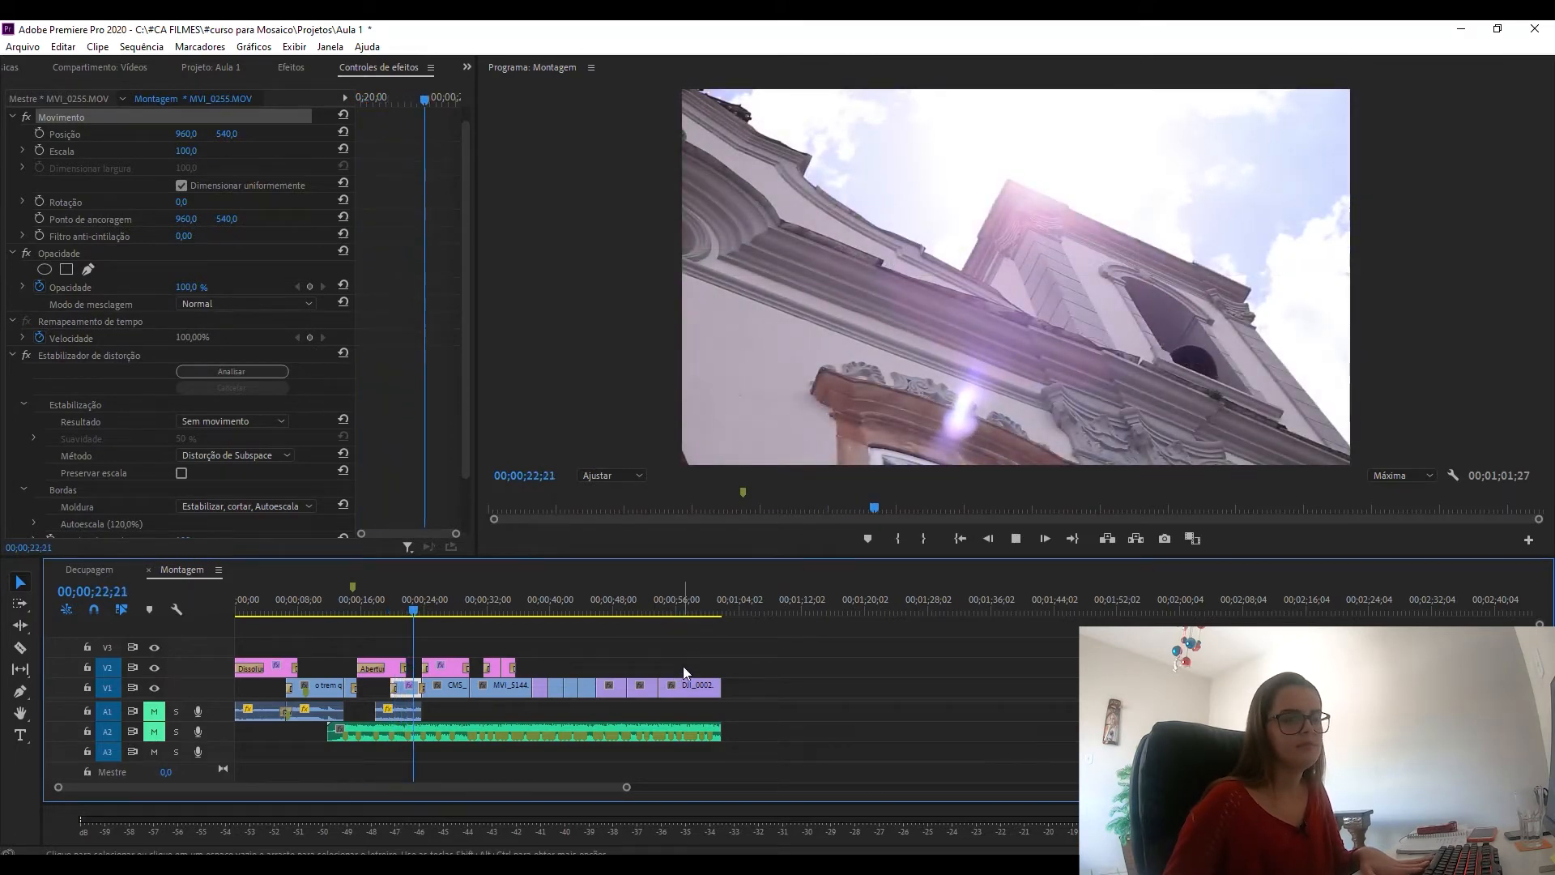
left_click(391, 604)
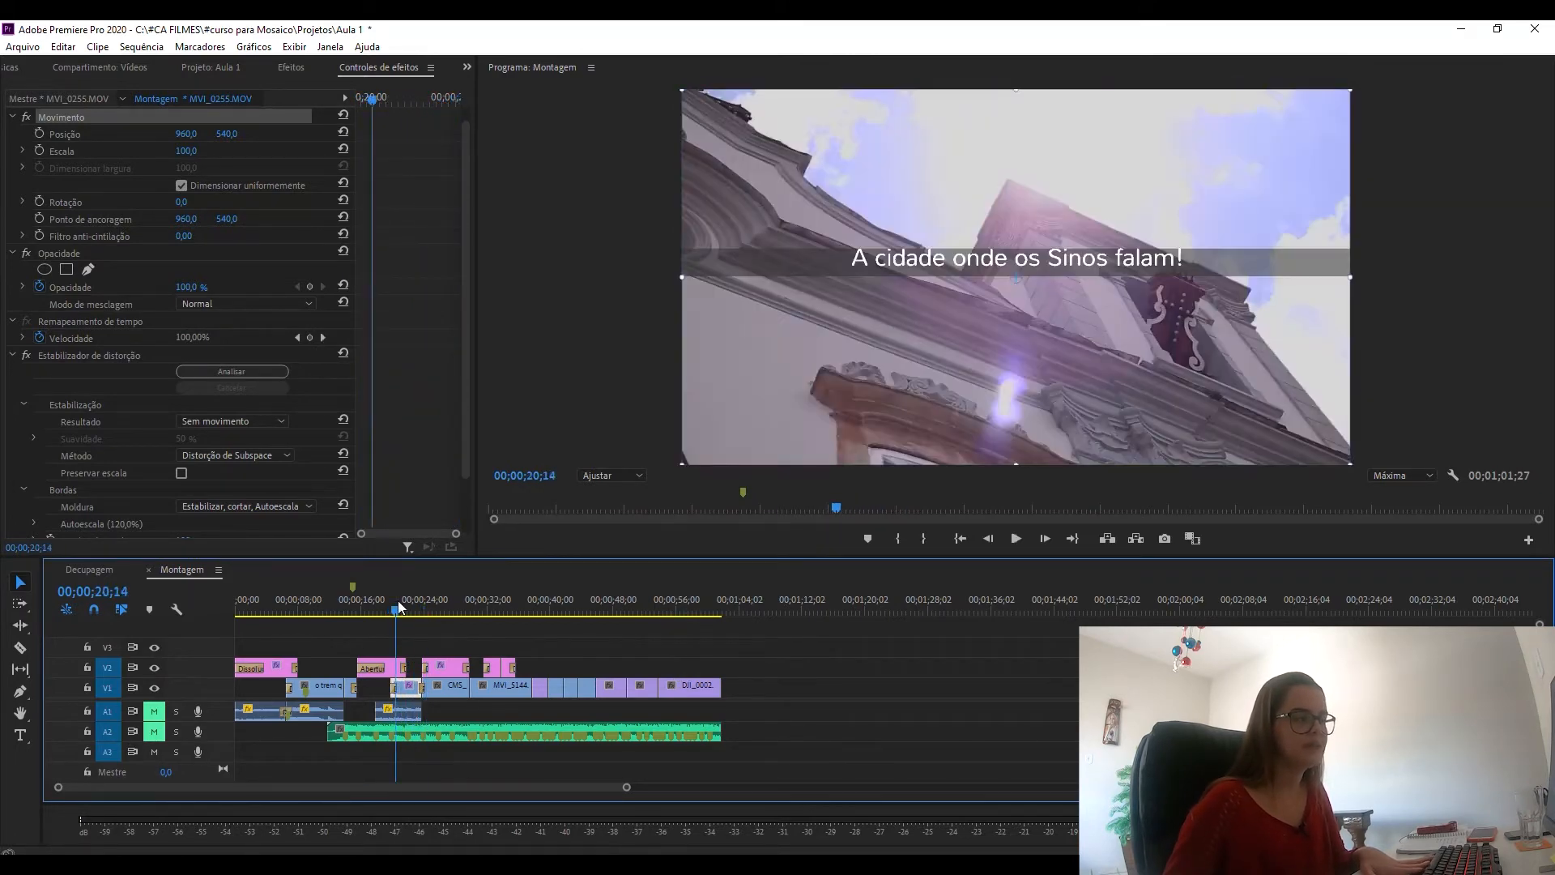
key("space")
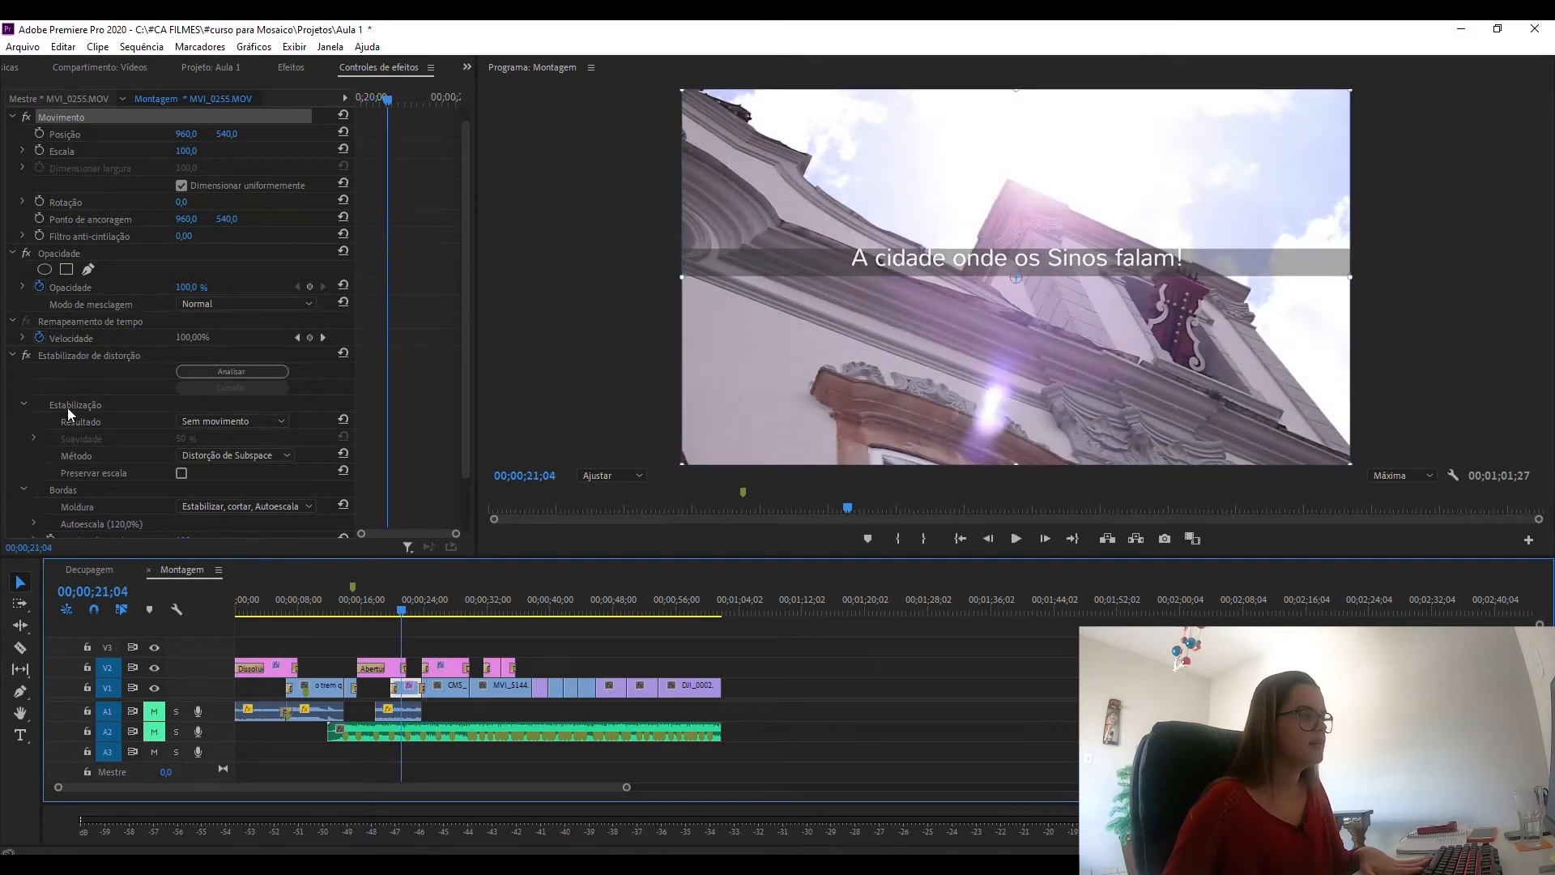
Step: Compare the tower clip with Estabilizador de distorção bypassed and re-enabled by playing it in both states
left_click(27, 357)
key("space")
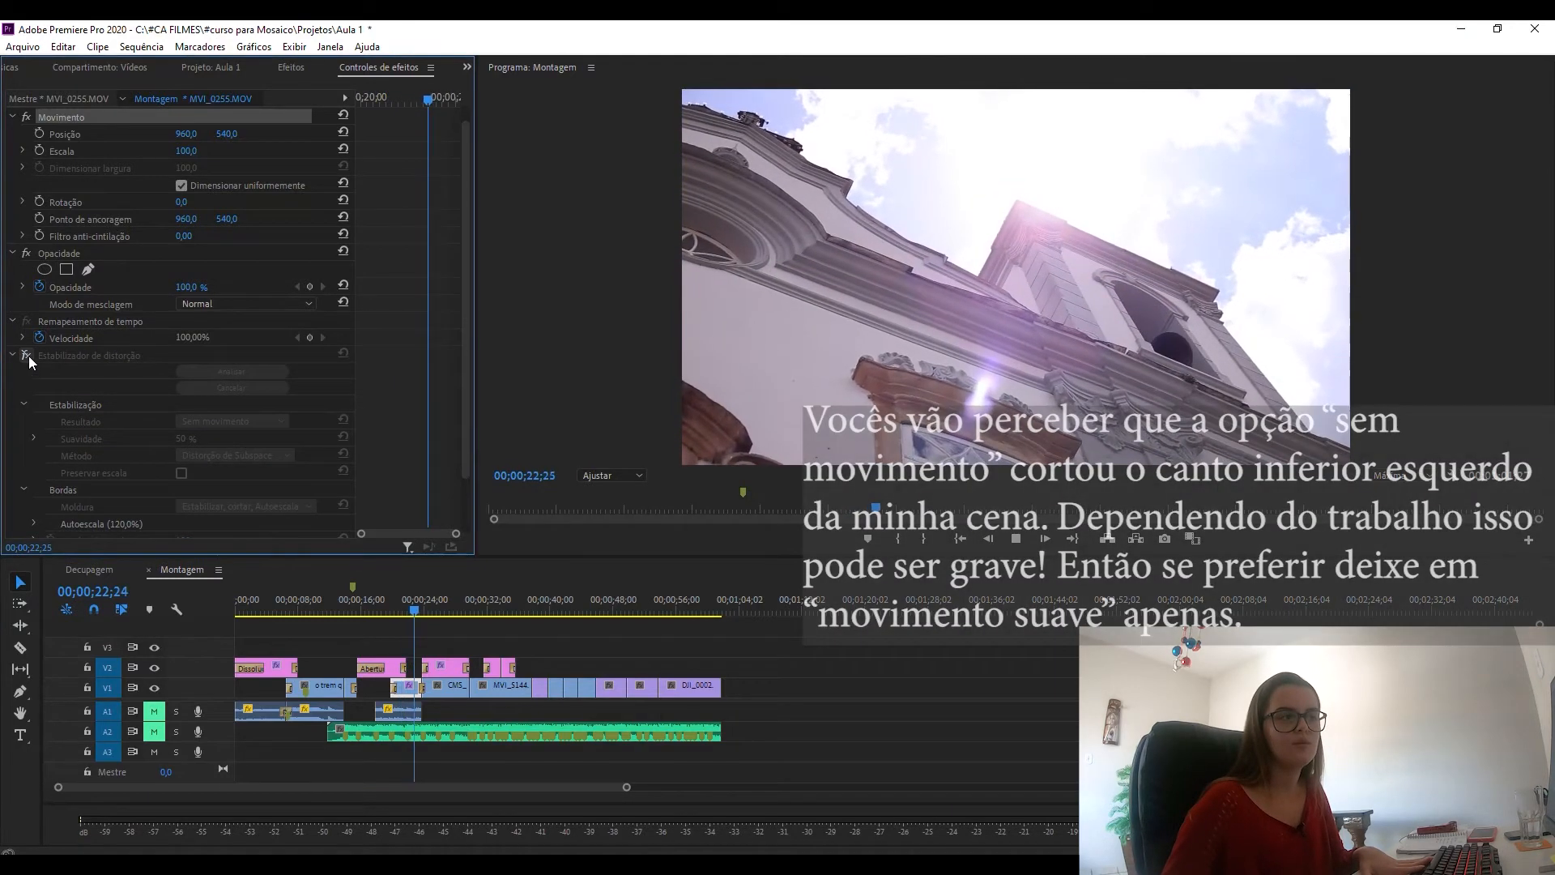
key("space")
left_click(28, 356)
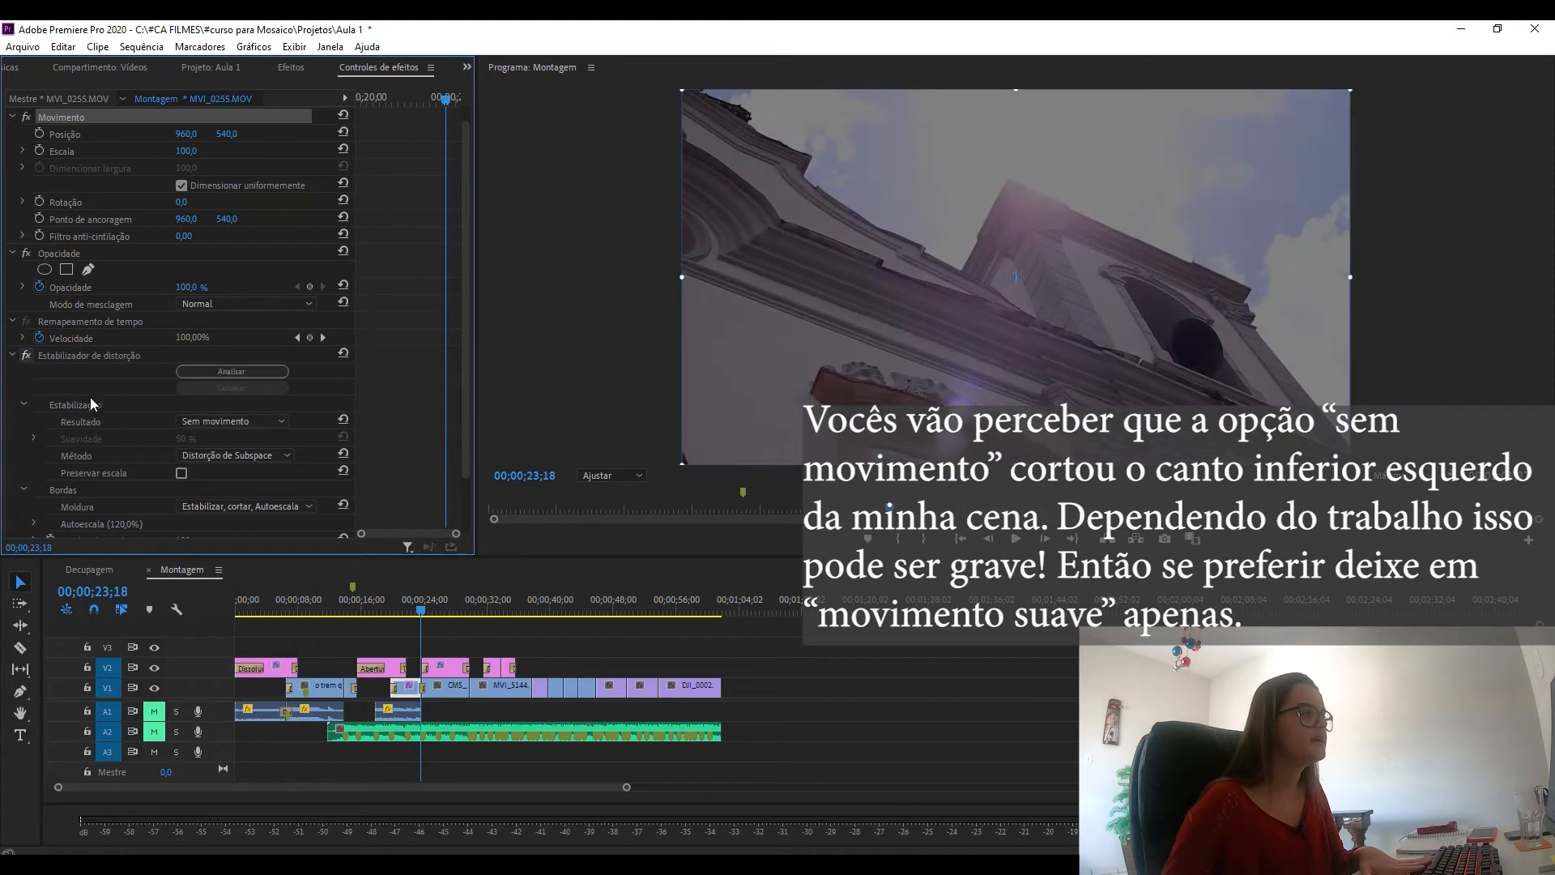
left_click(410, 599)
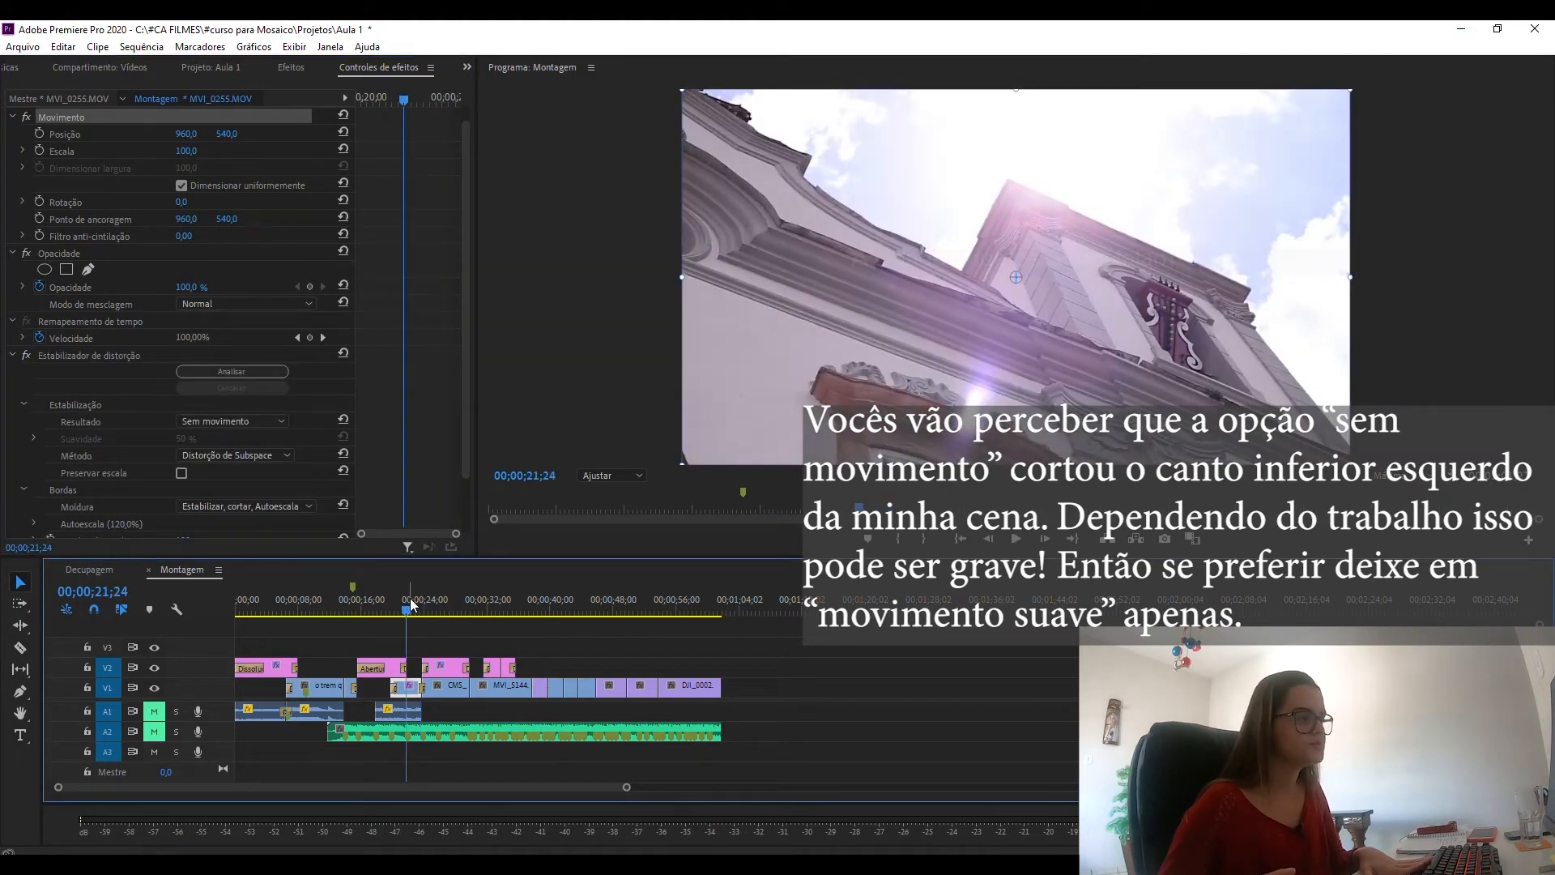
key("space")
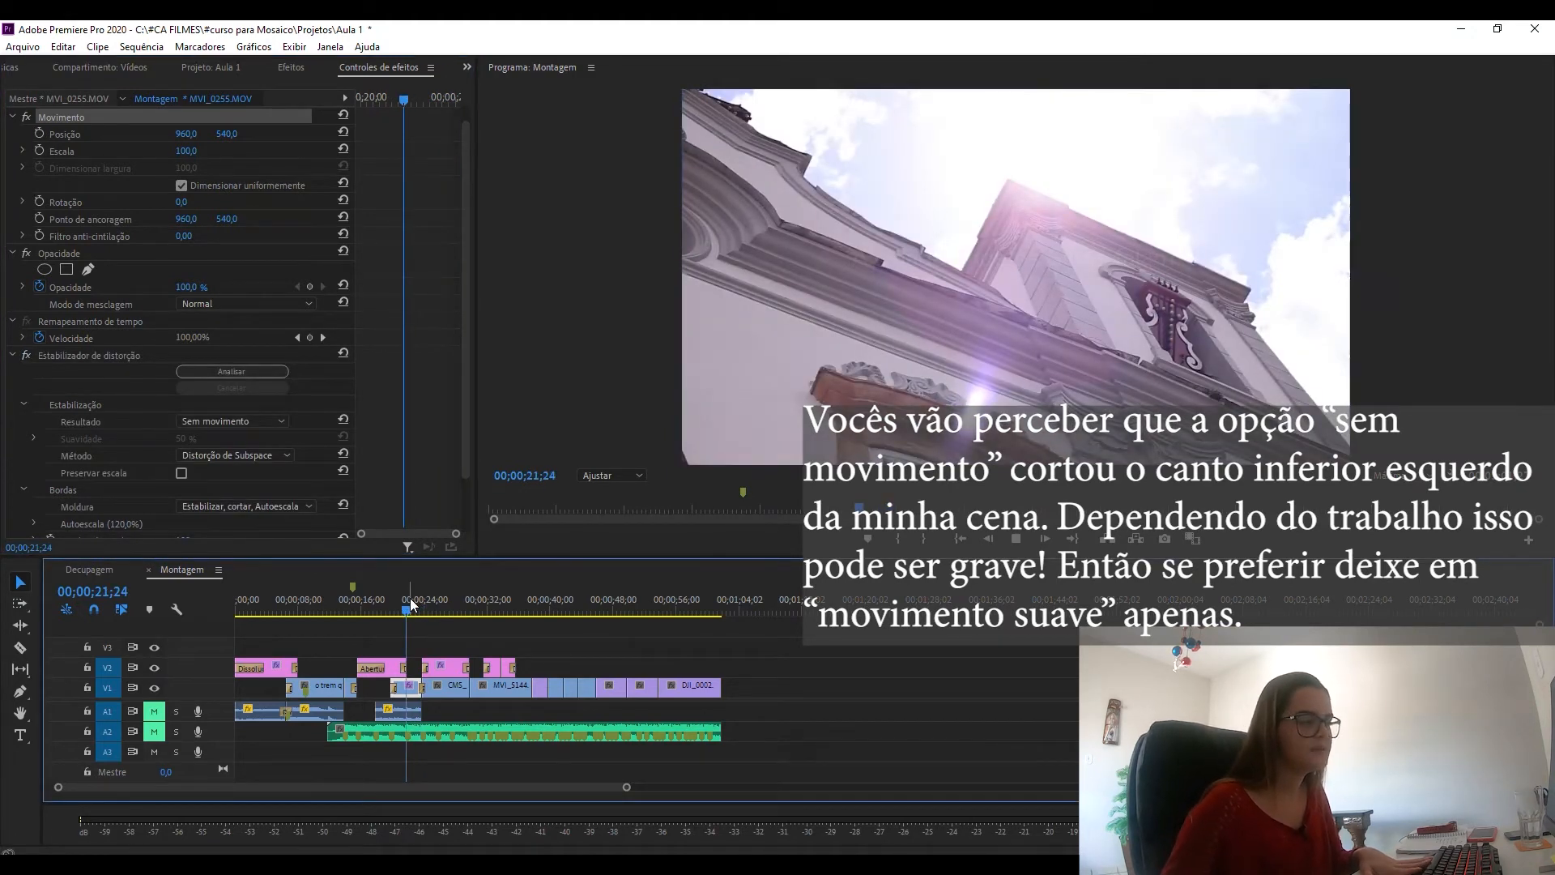
key("space")
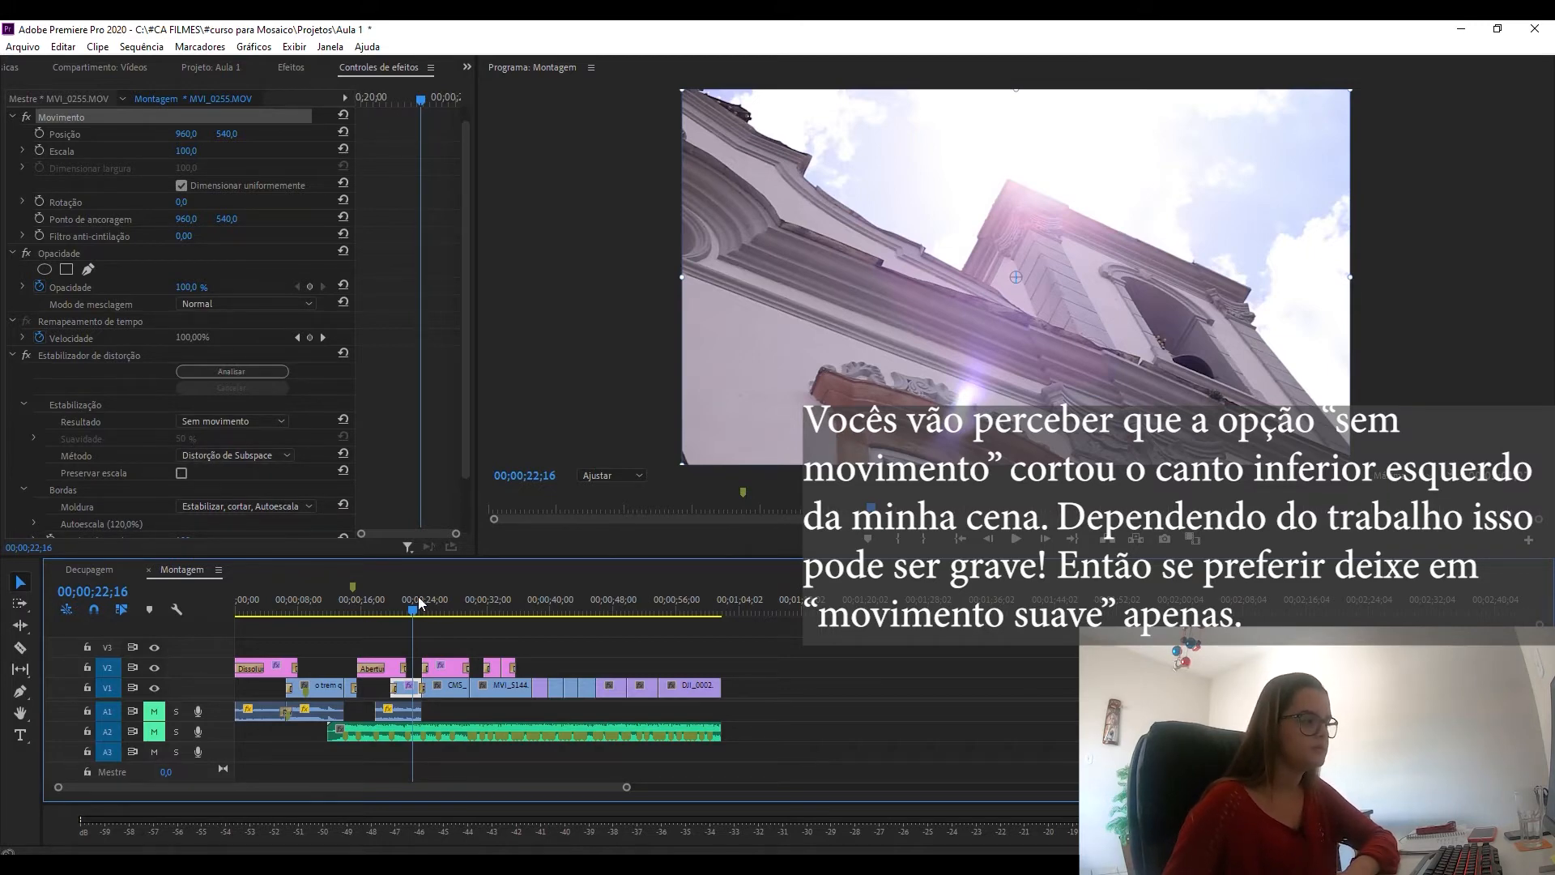
Step: Play the sequence past the church tower clip through the palm tree and church shot to examine its camera shake
left_click_drag(418, 596, 448, 611)
key("space")
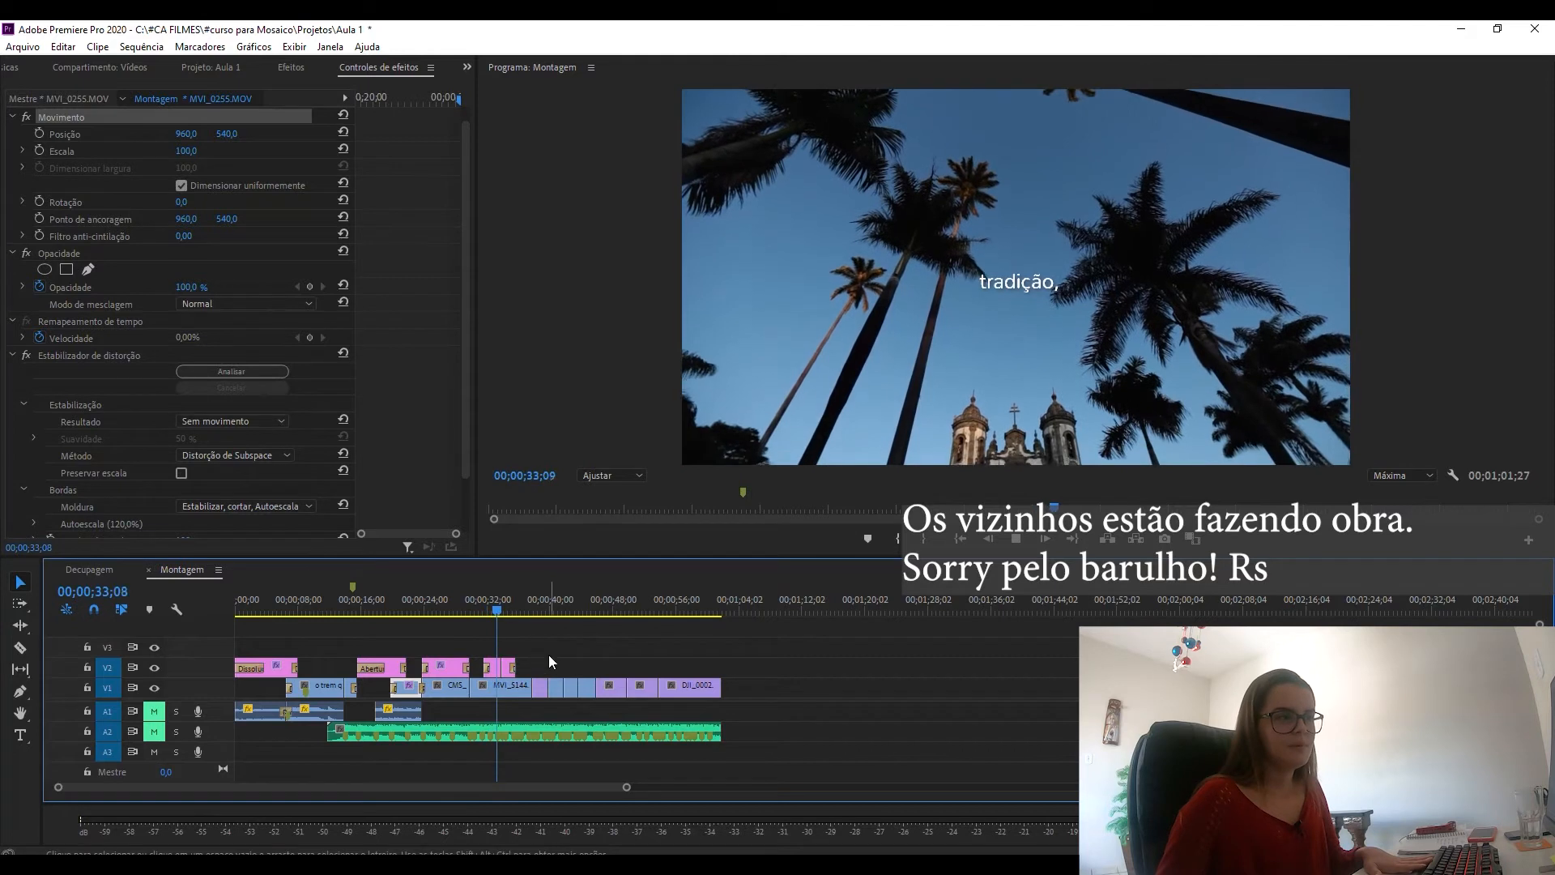
left_click_drag(497, 605, 492, 605)
key("space")
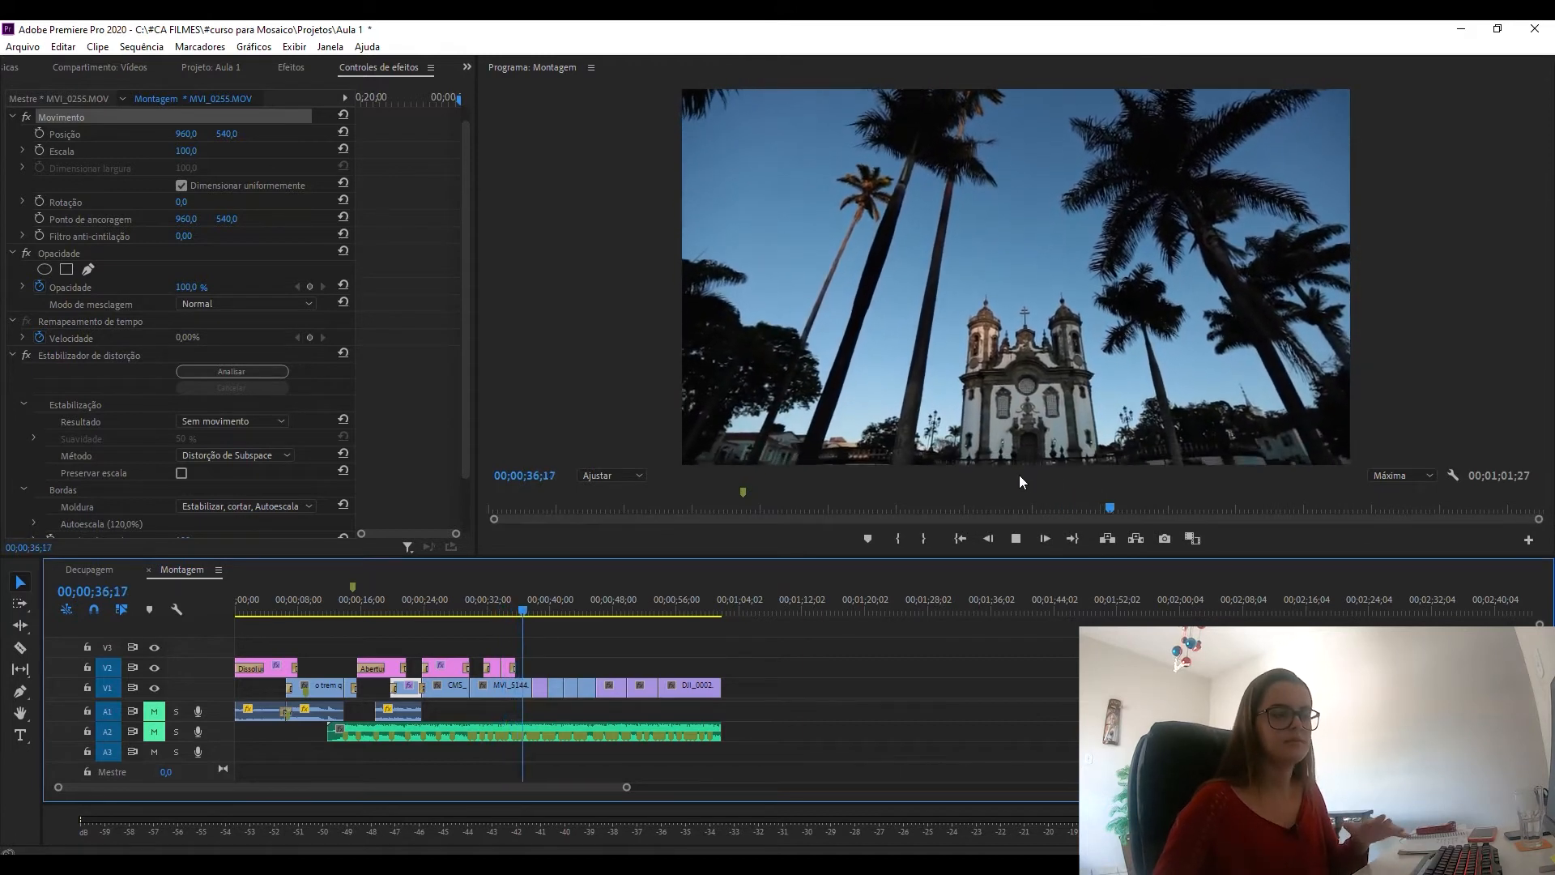
key("space")
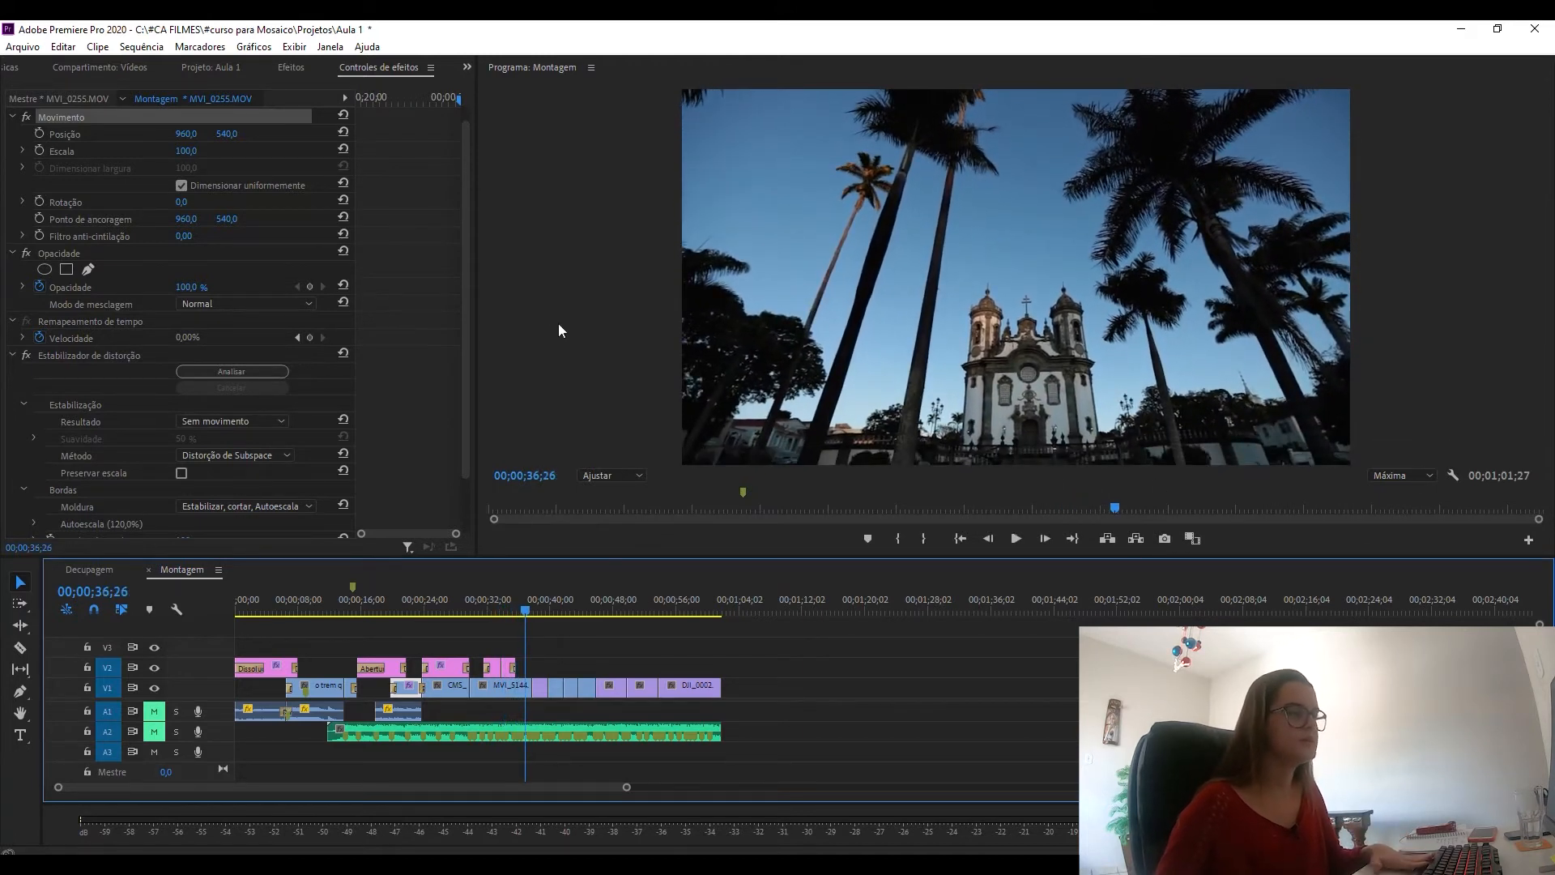
Step: Apply Estabilizador de distorção to the palm tree clip MVI_5144.MOV on V1 and show its effect settings
left_click(293, 68)
left_click_drag(171, 210, 510, 688)
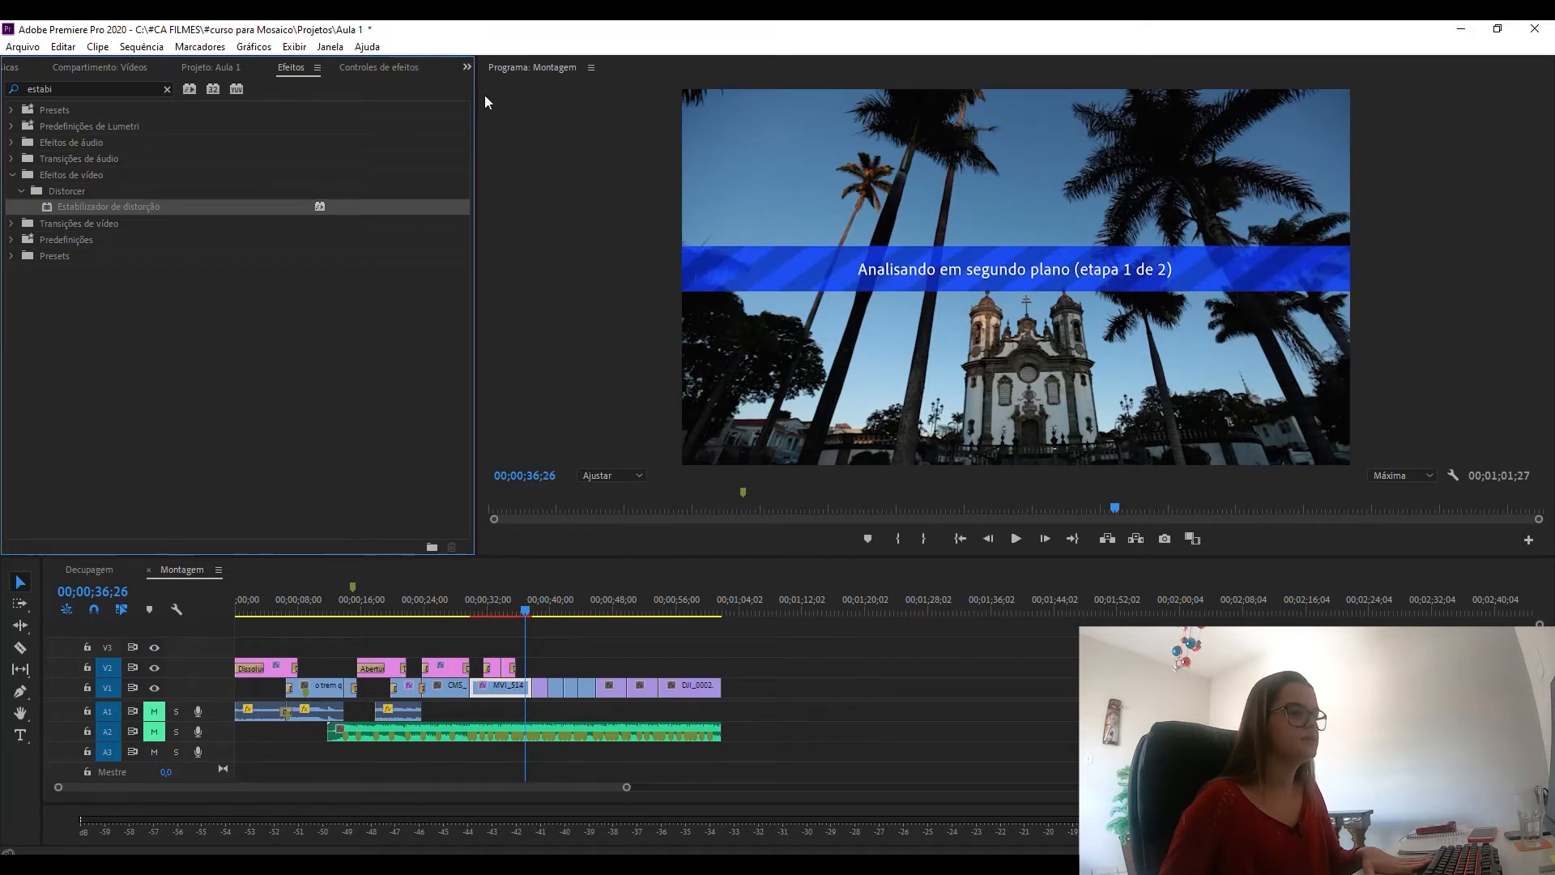
left_click(390, 67)
scroll(409, 451, "down", 1)
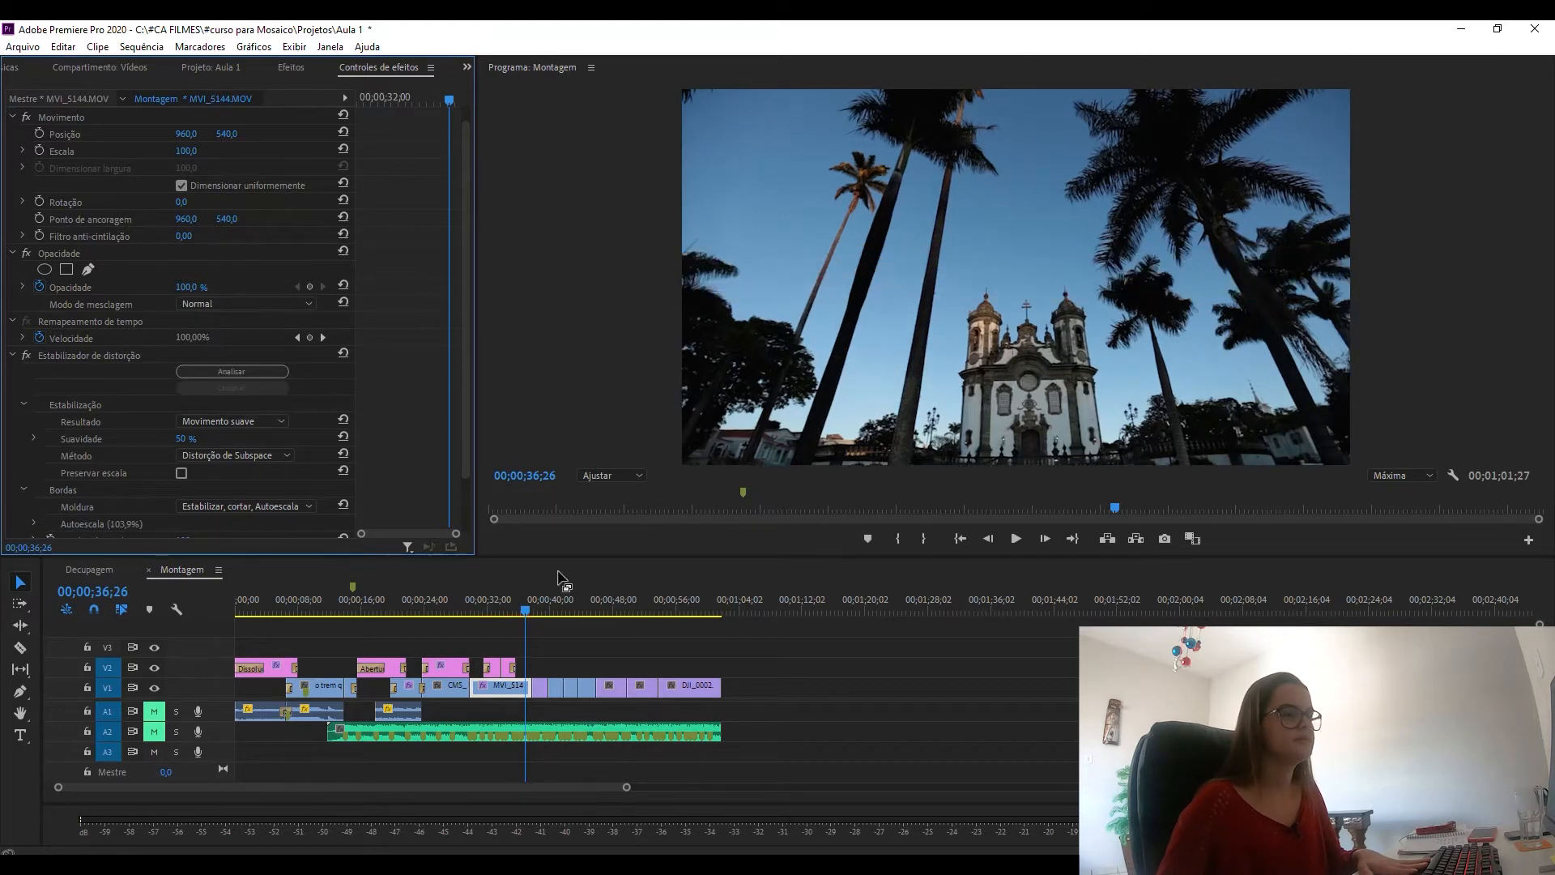
Step: Play the stabilized palm tree clip from its start and revisit a frame around 00;00;35;24
left_click_drag(481, 605, 469, 606)
key("space")
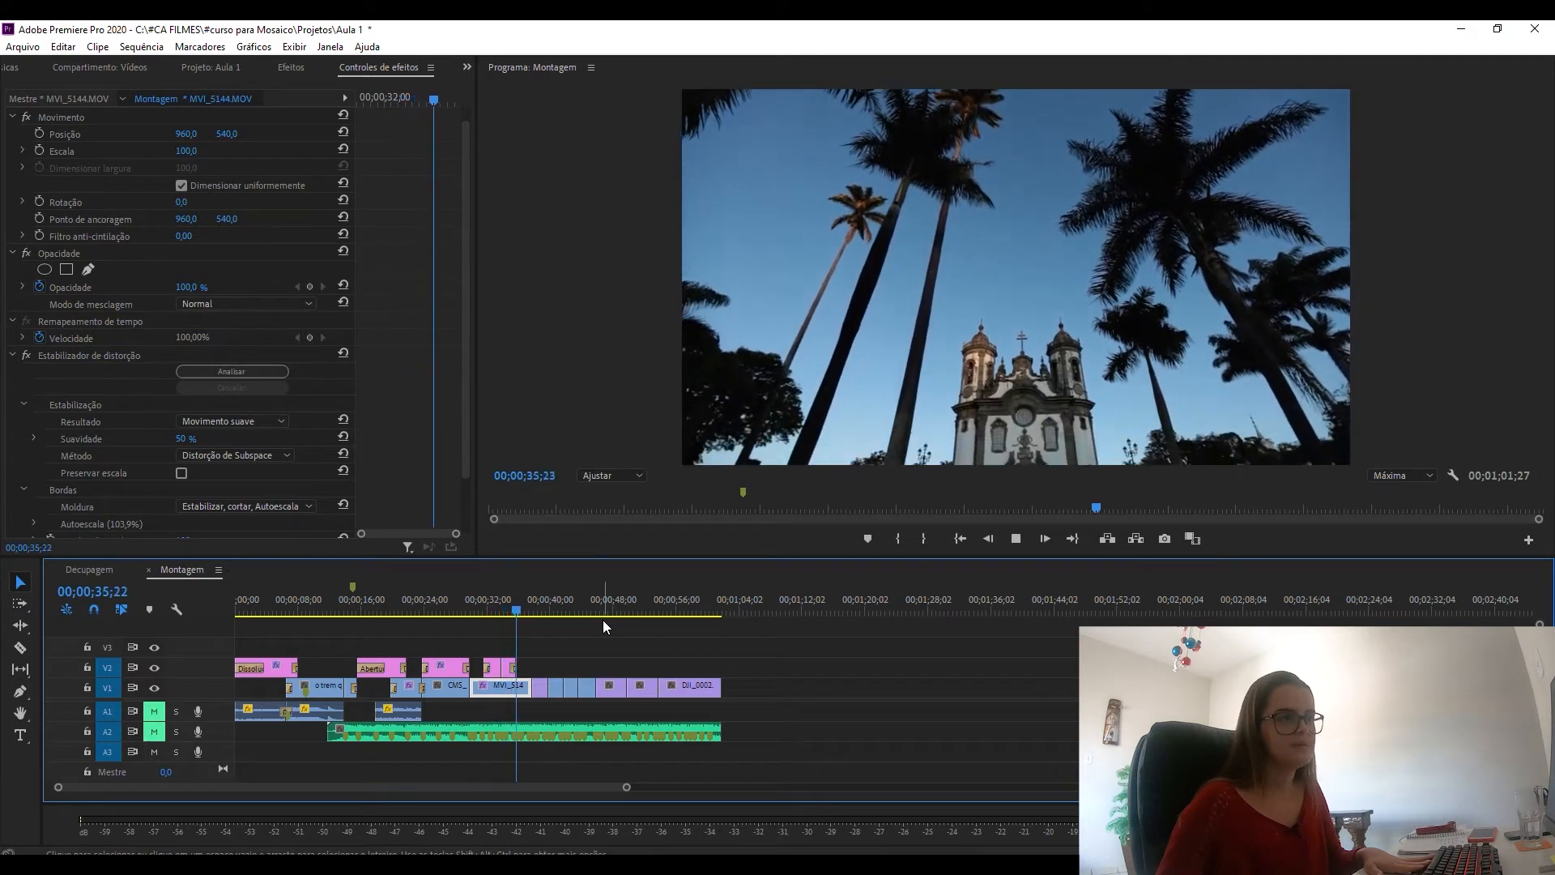
key("space")
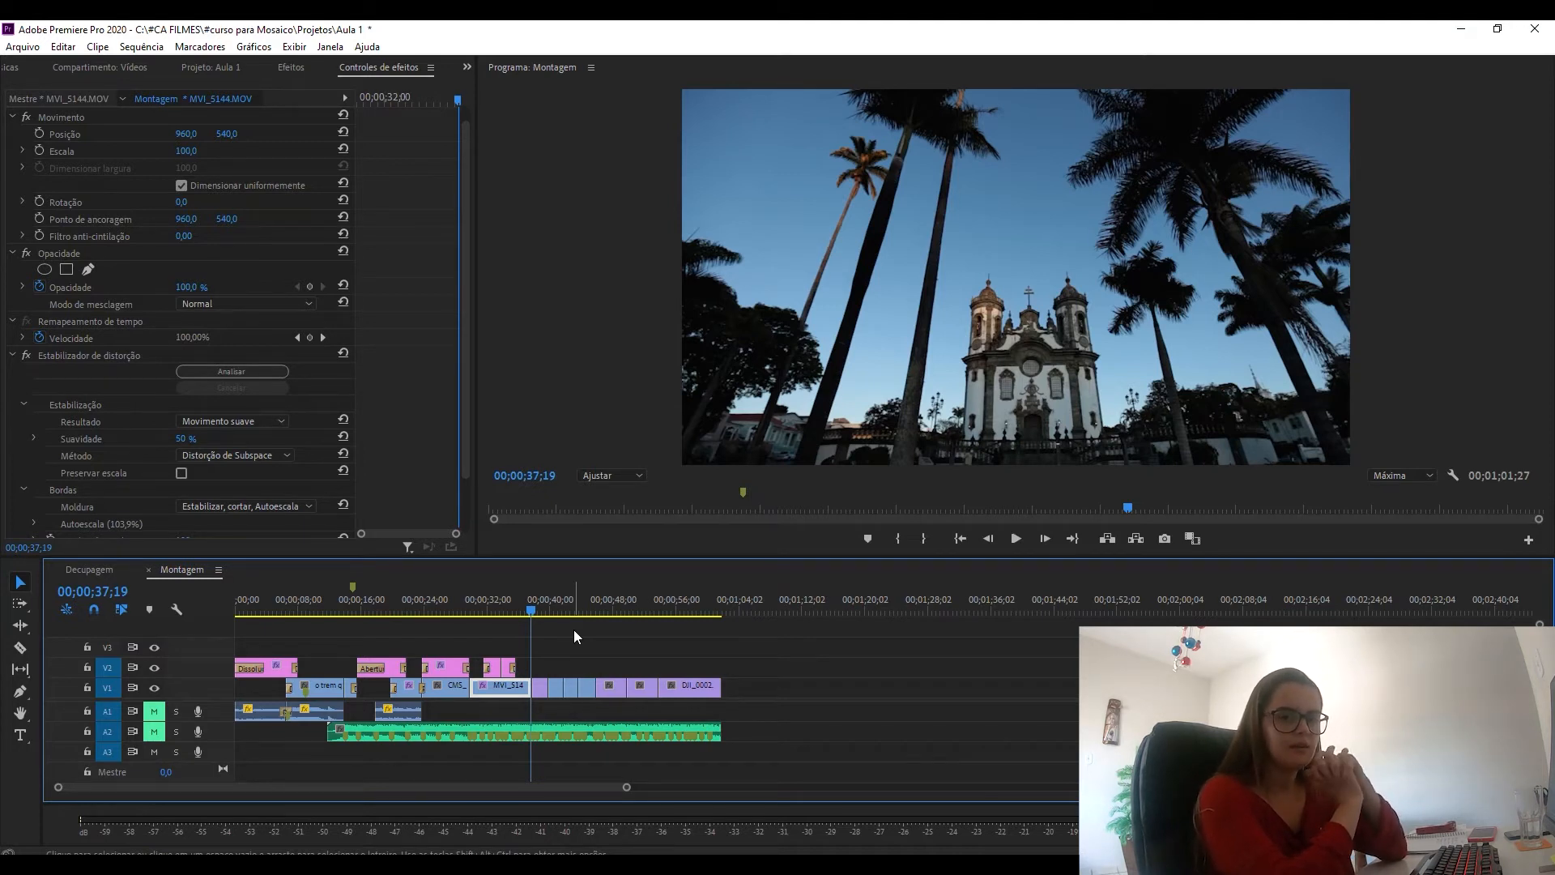
mouse_move(501, 609)
left_mouse_down()
mouse_move(487, 612)
mouse_move(515, 621)
left_mouse_up()
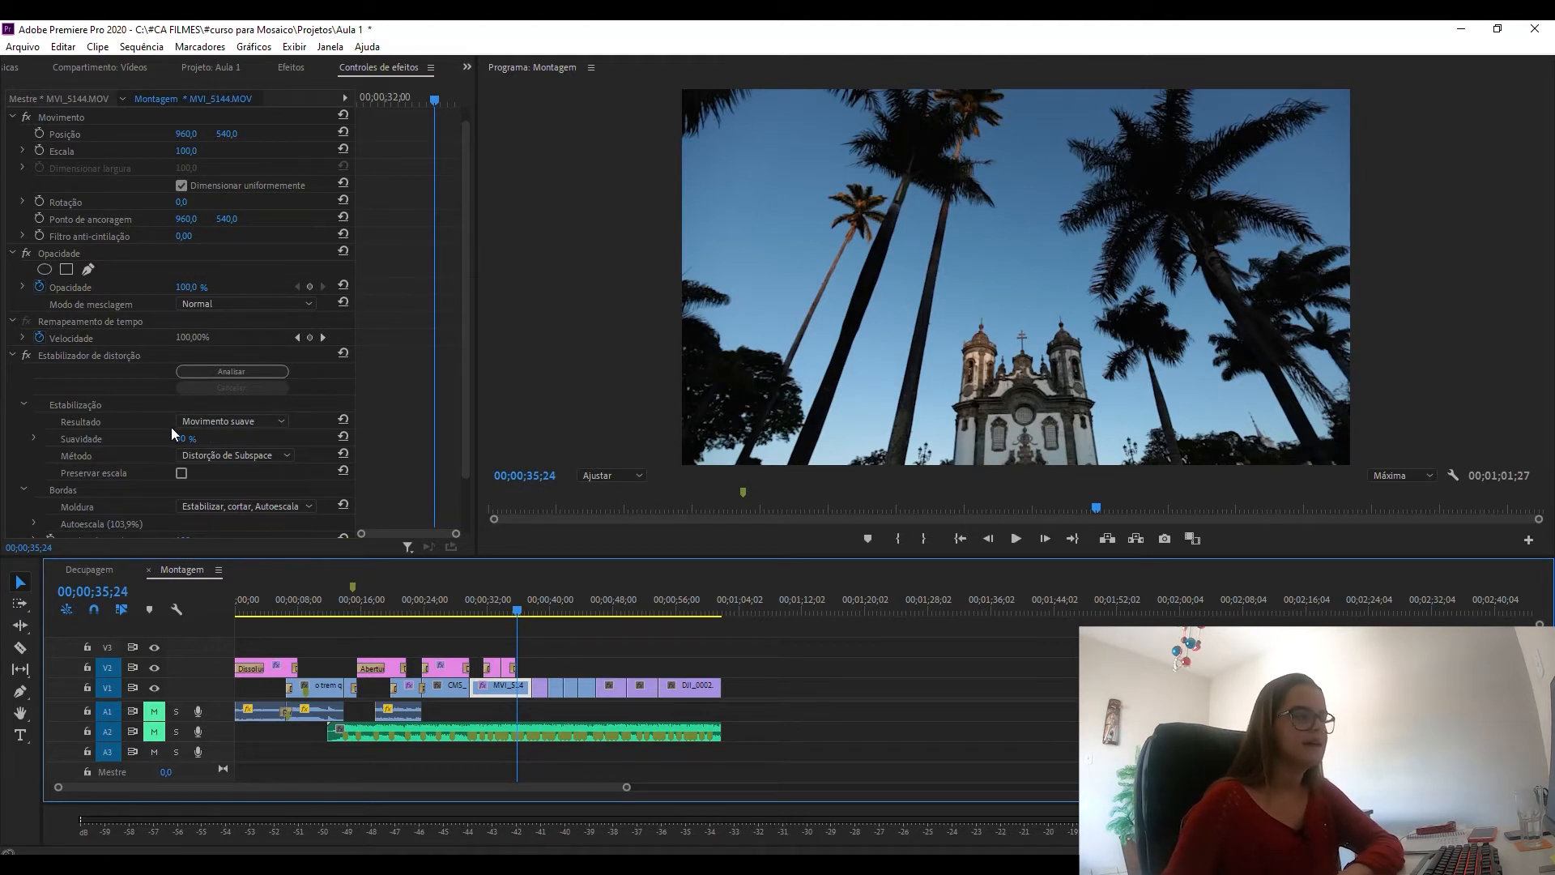
Step: Set the palm tree clip stabilizer's Suavidade to 10 % and return the playhead to the start of the clip
left_click(187, 437)
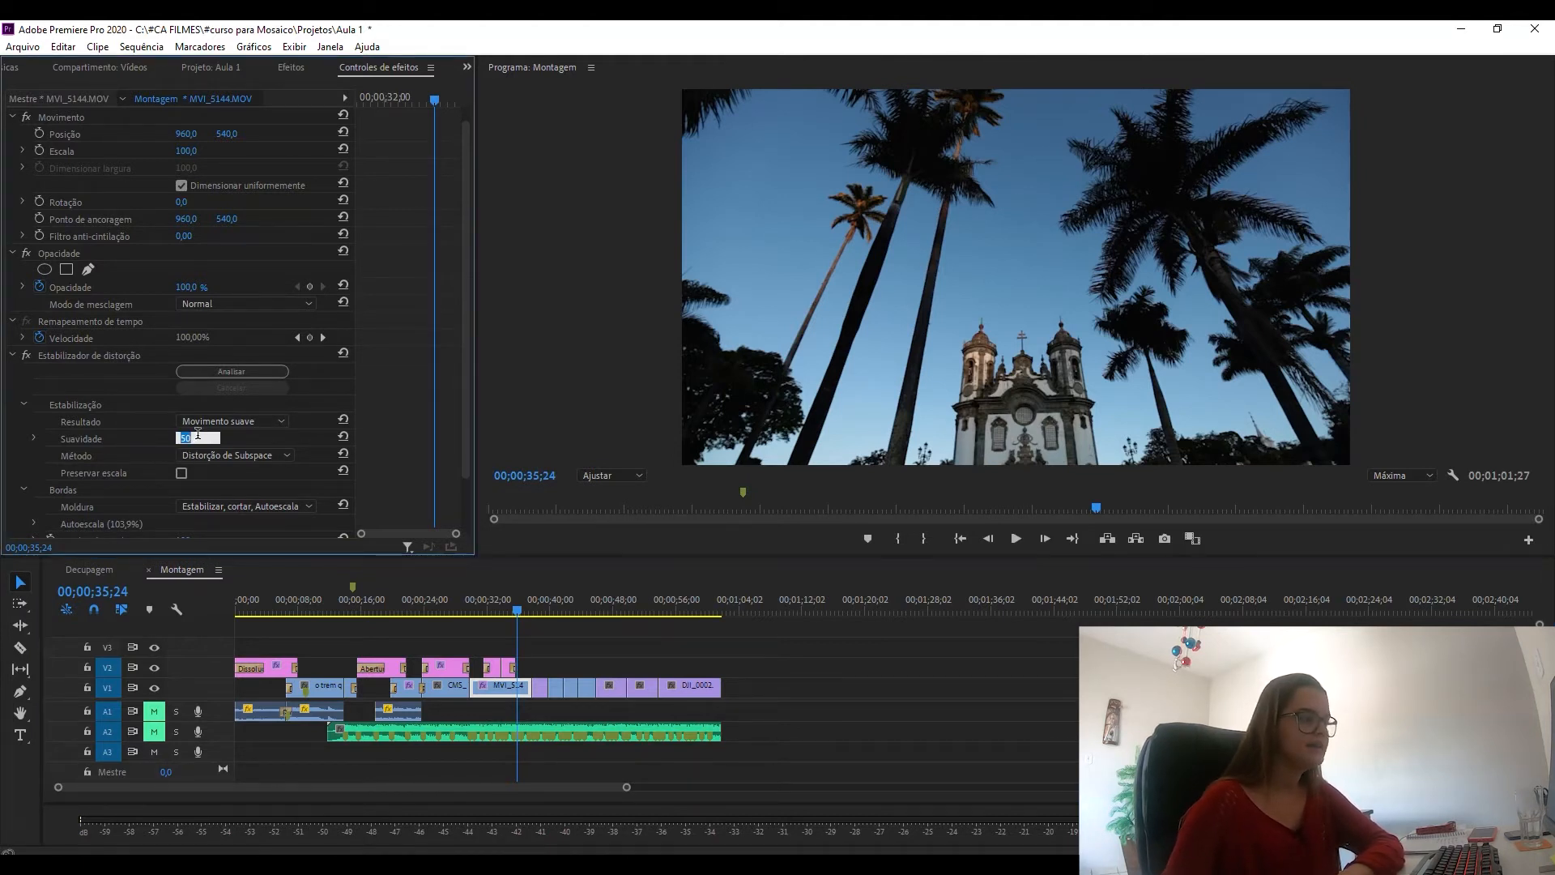
type("10")
key("Return")
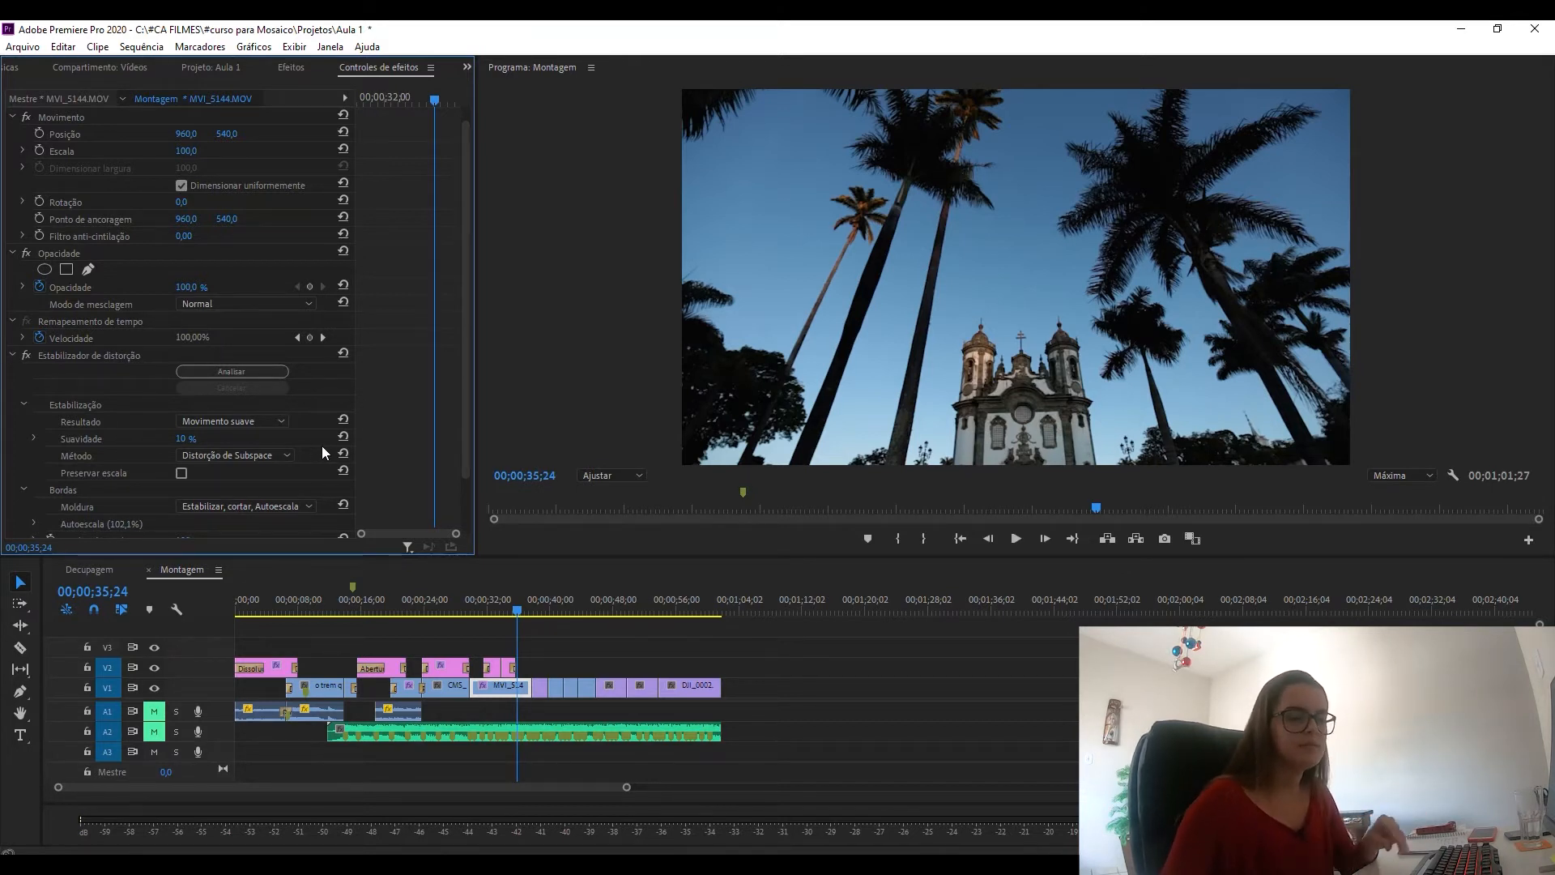
left_click(477, 609)
left_click_drag(476, 606, 474, 606)
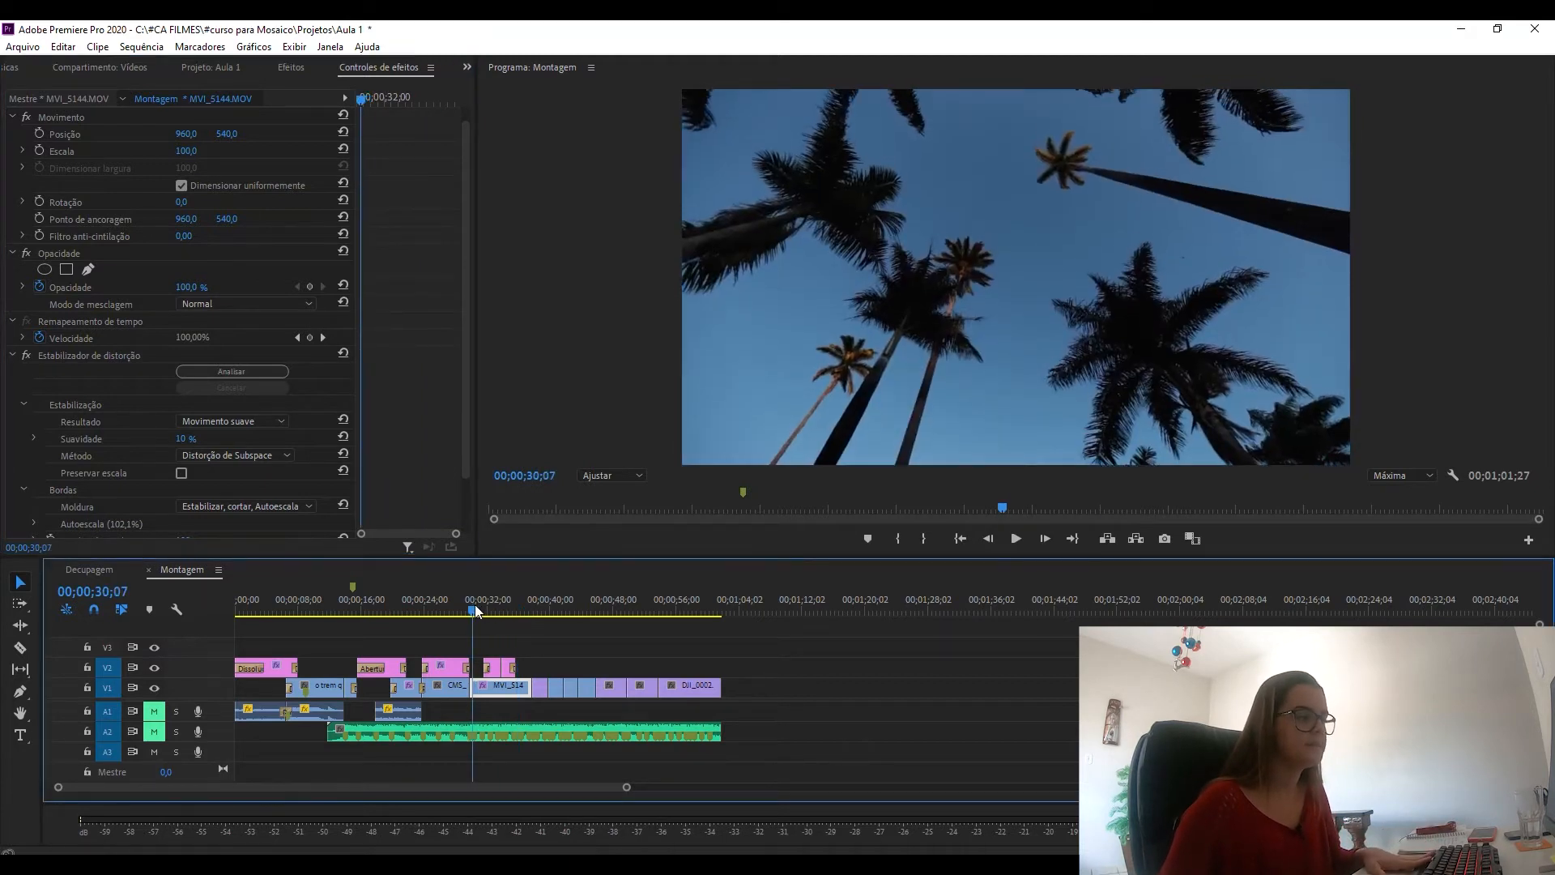
Step: Play the stabilized palm tree clip from its start and revisit frames around 00;00;34;20 and 00;00;33;04
key("space")
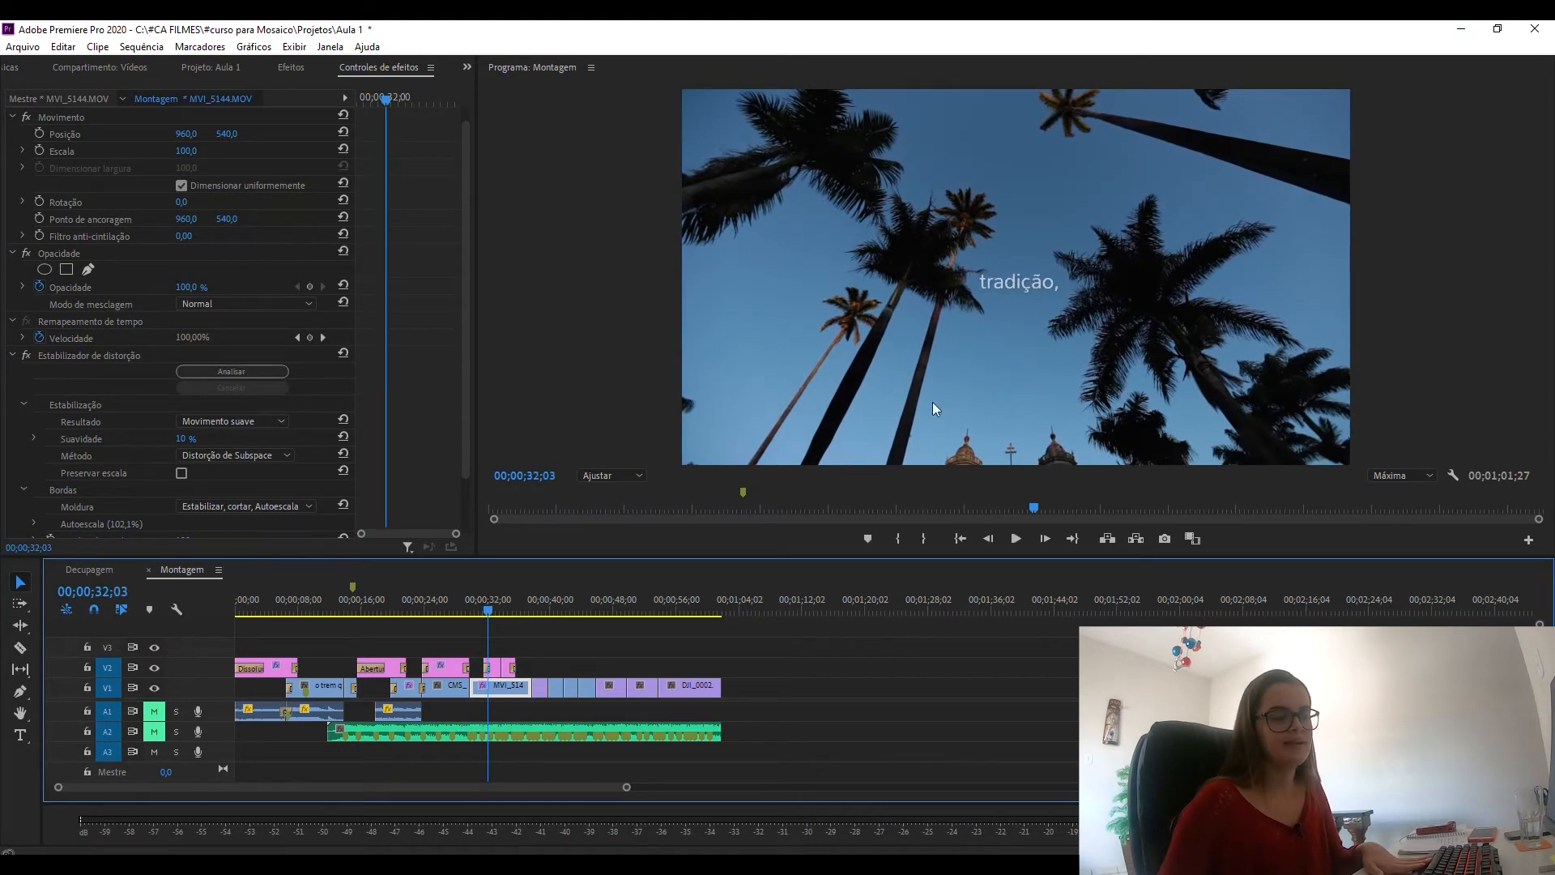
key("space")
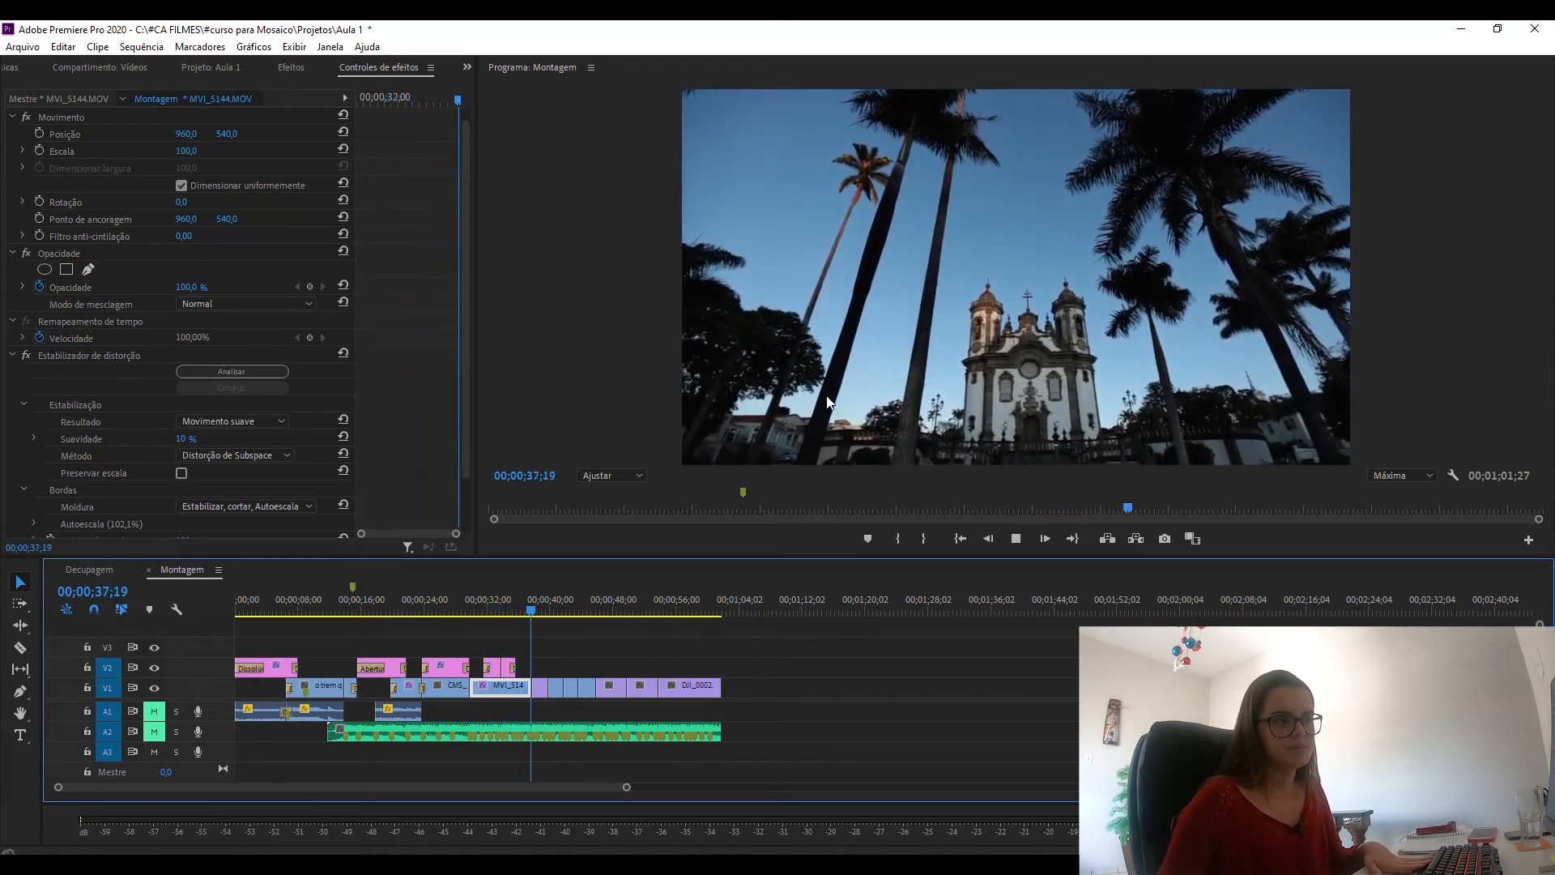
left_click(516, 607)
left_click_drag(520, 608, 508, 607)
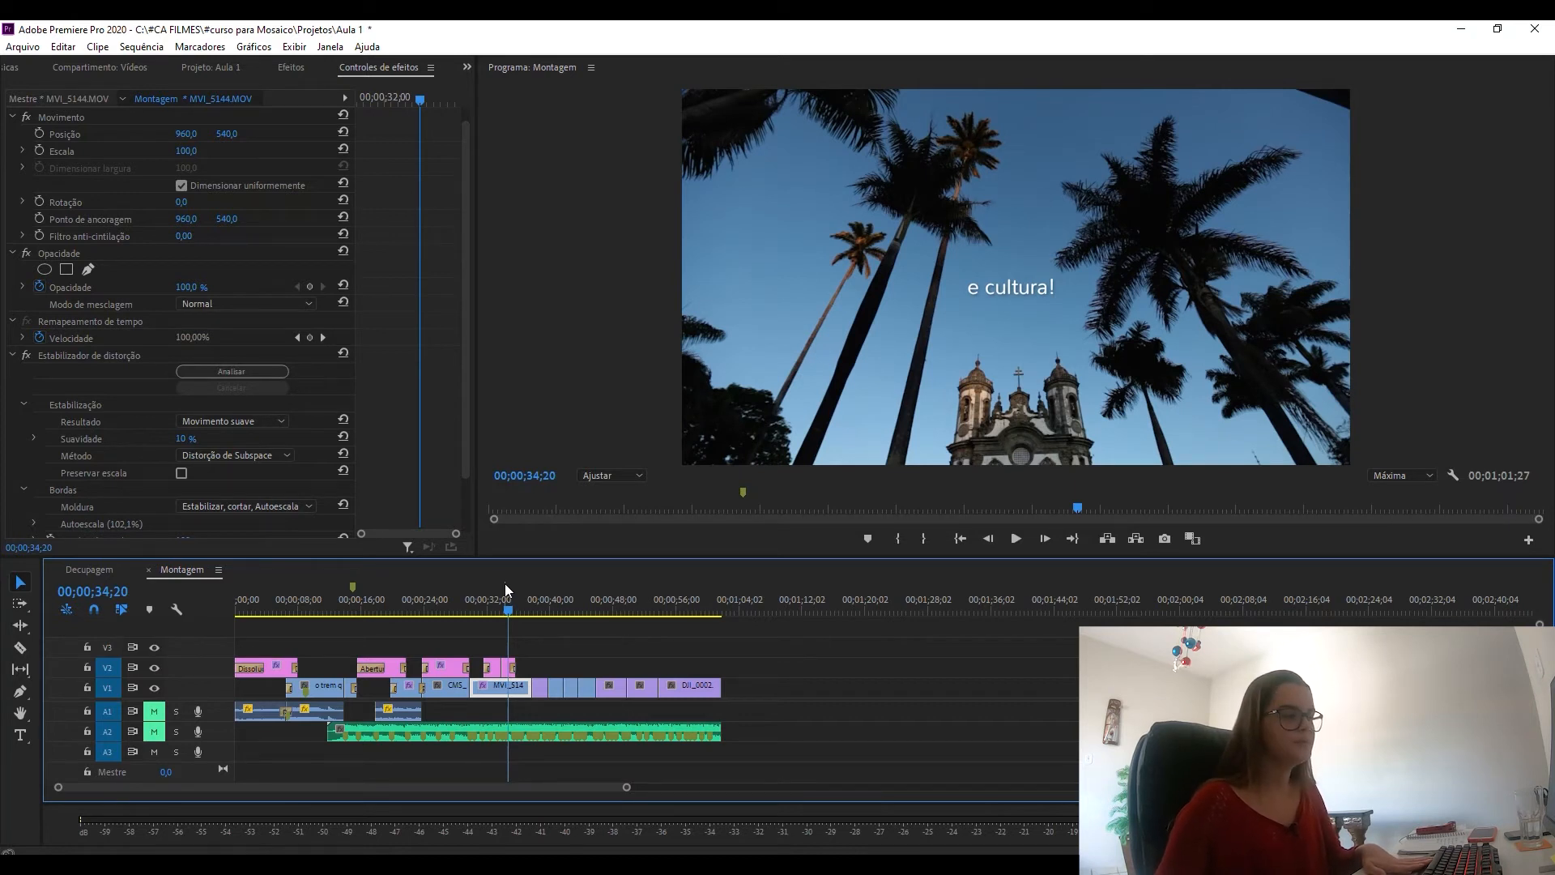
left_click(496, 593)
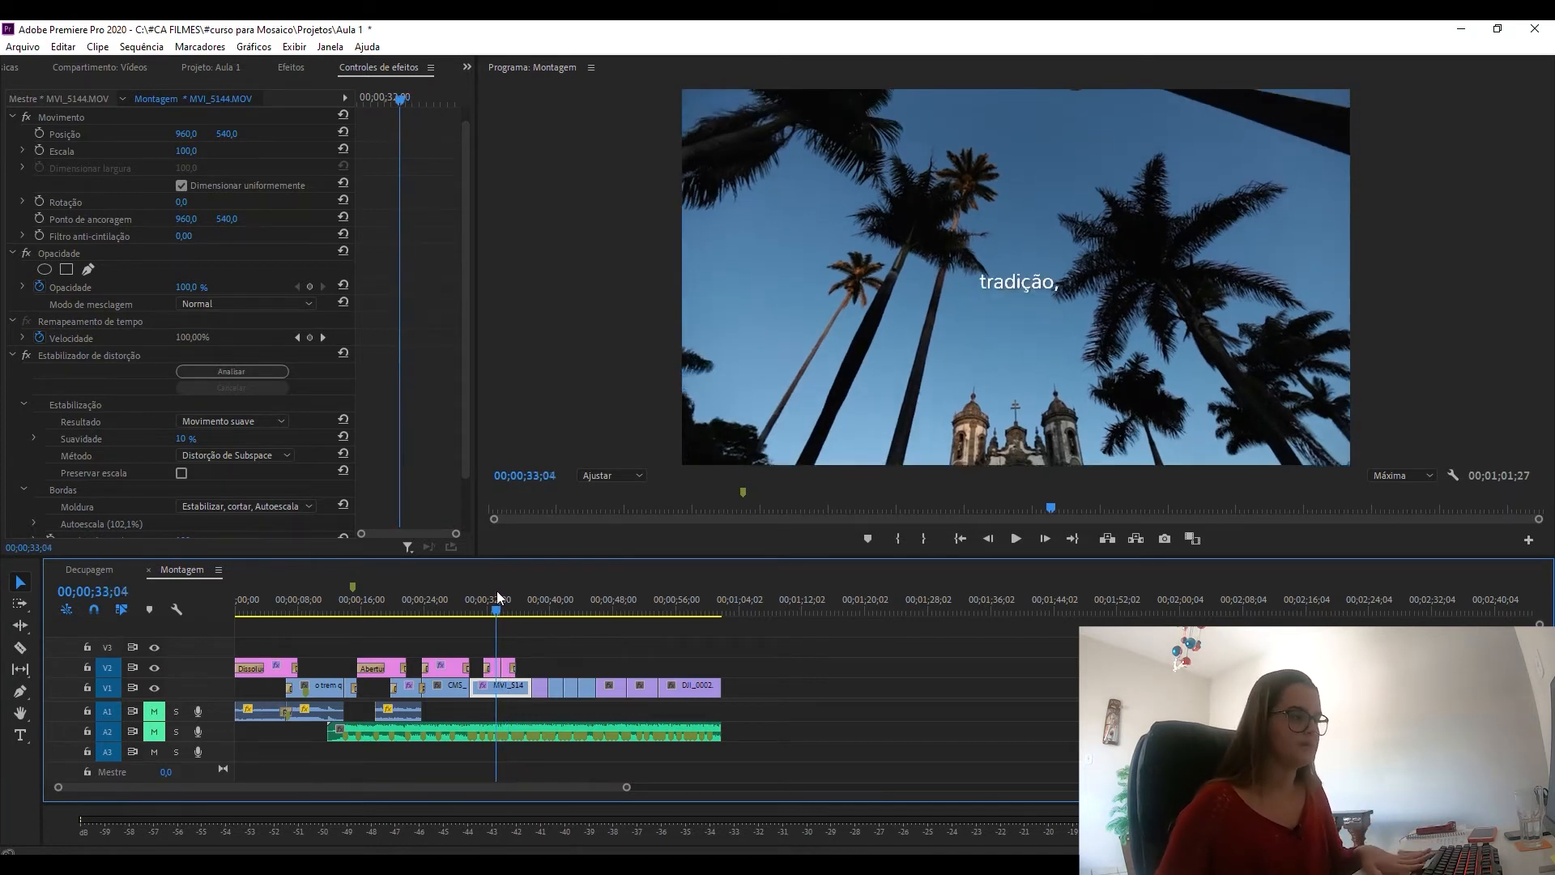
Step: Set the palm tree clip stabilizer's Suavidade to 20 %
left_click(185, 439)
type("20")
key("Return")
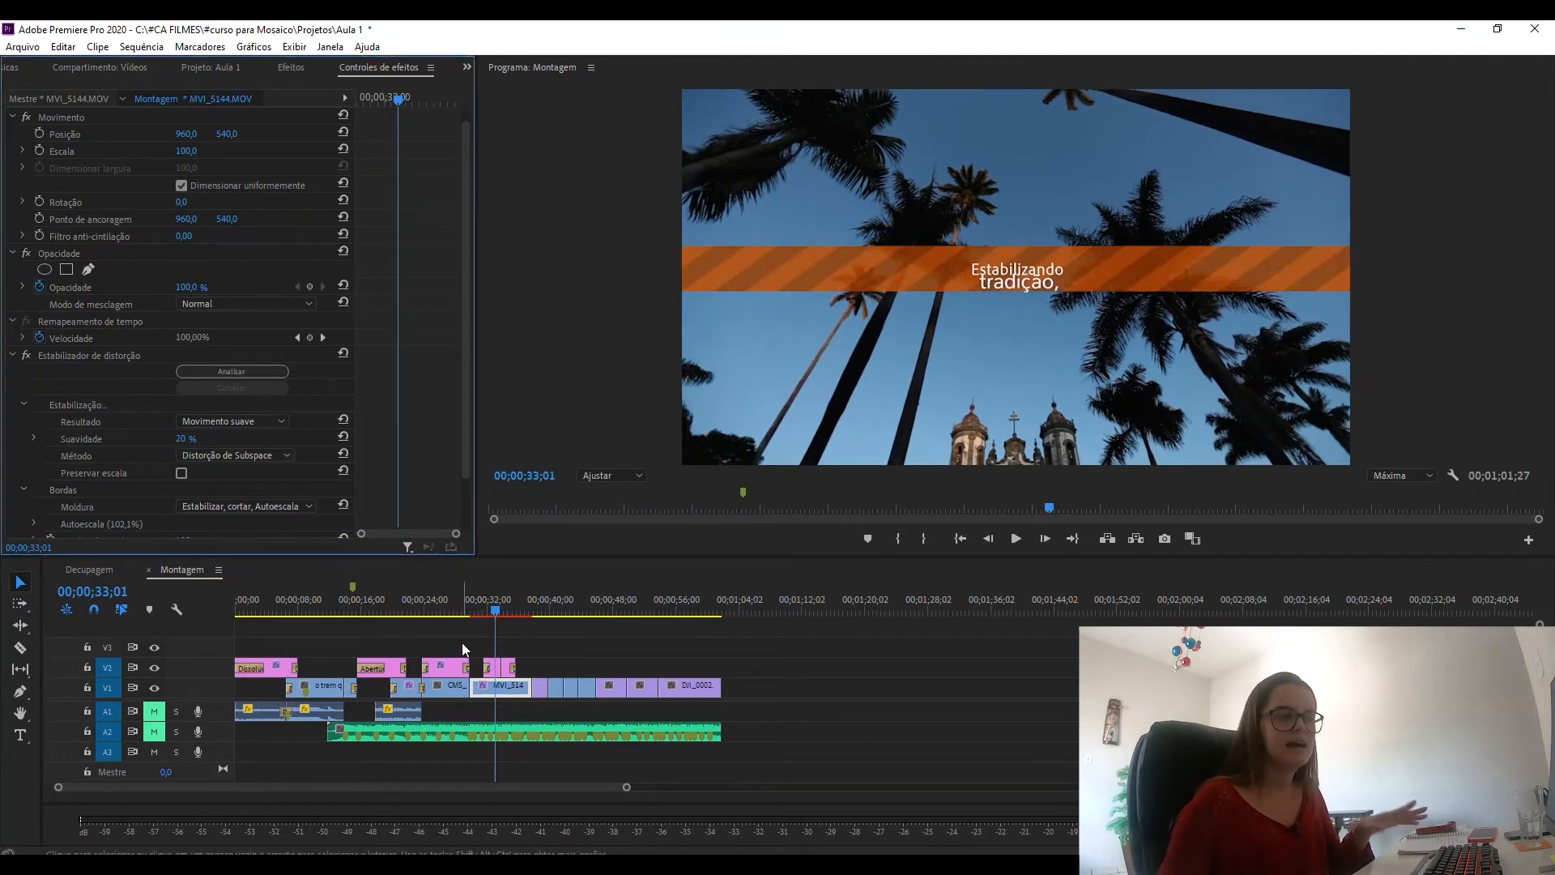
Step: Replay the restabilized palm tree clip from its start and recheck its final seconds around 00;00;36;12
left_click_drag(483, 611, 474, 609)
key("space")
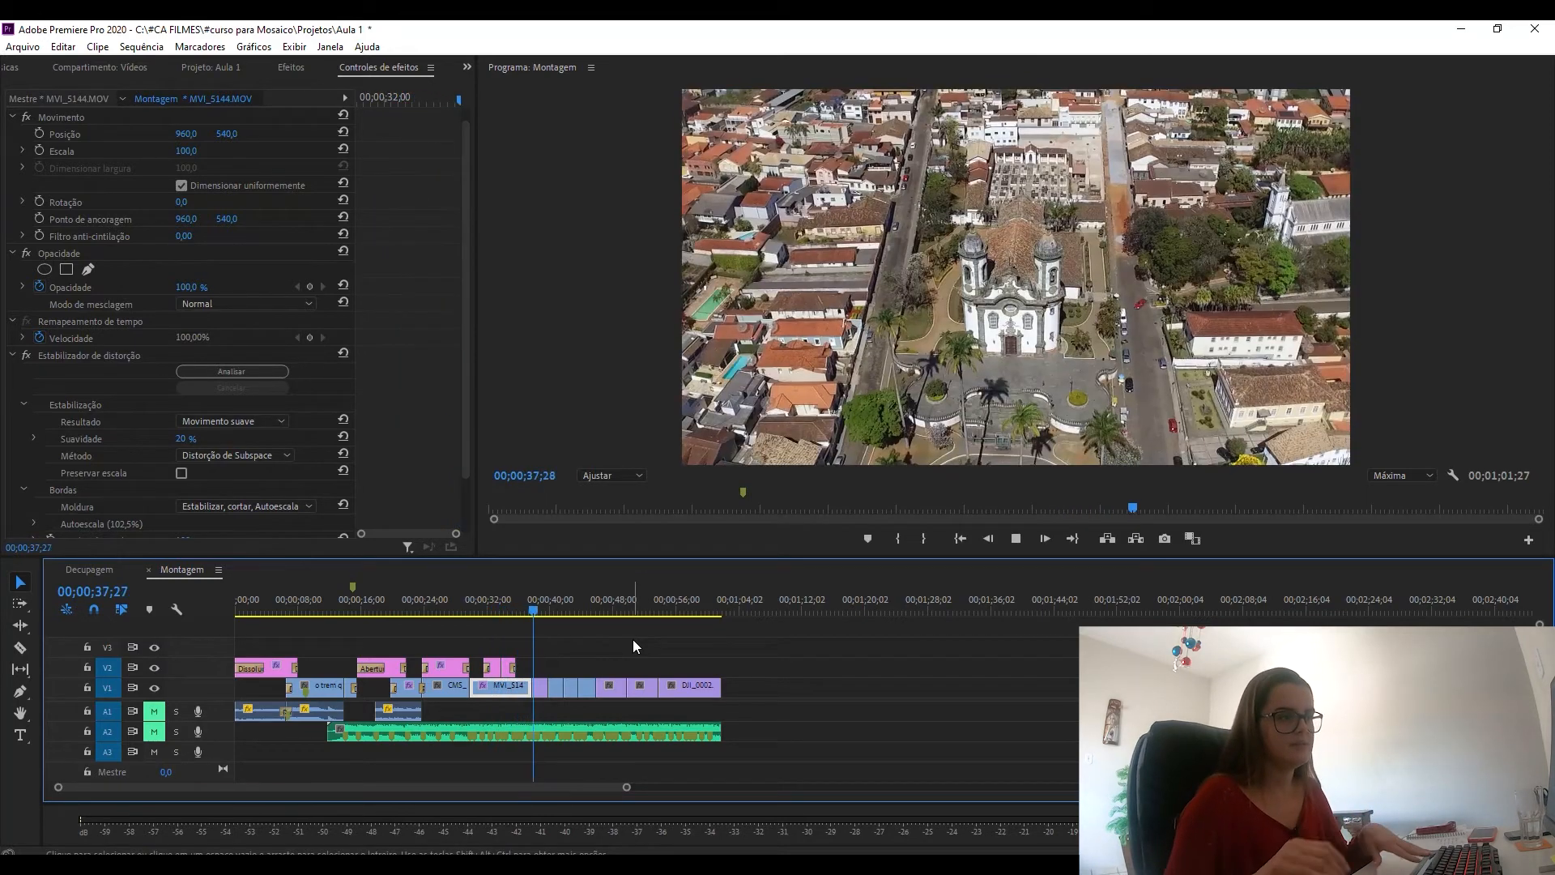
left_click(508, 606)
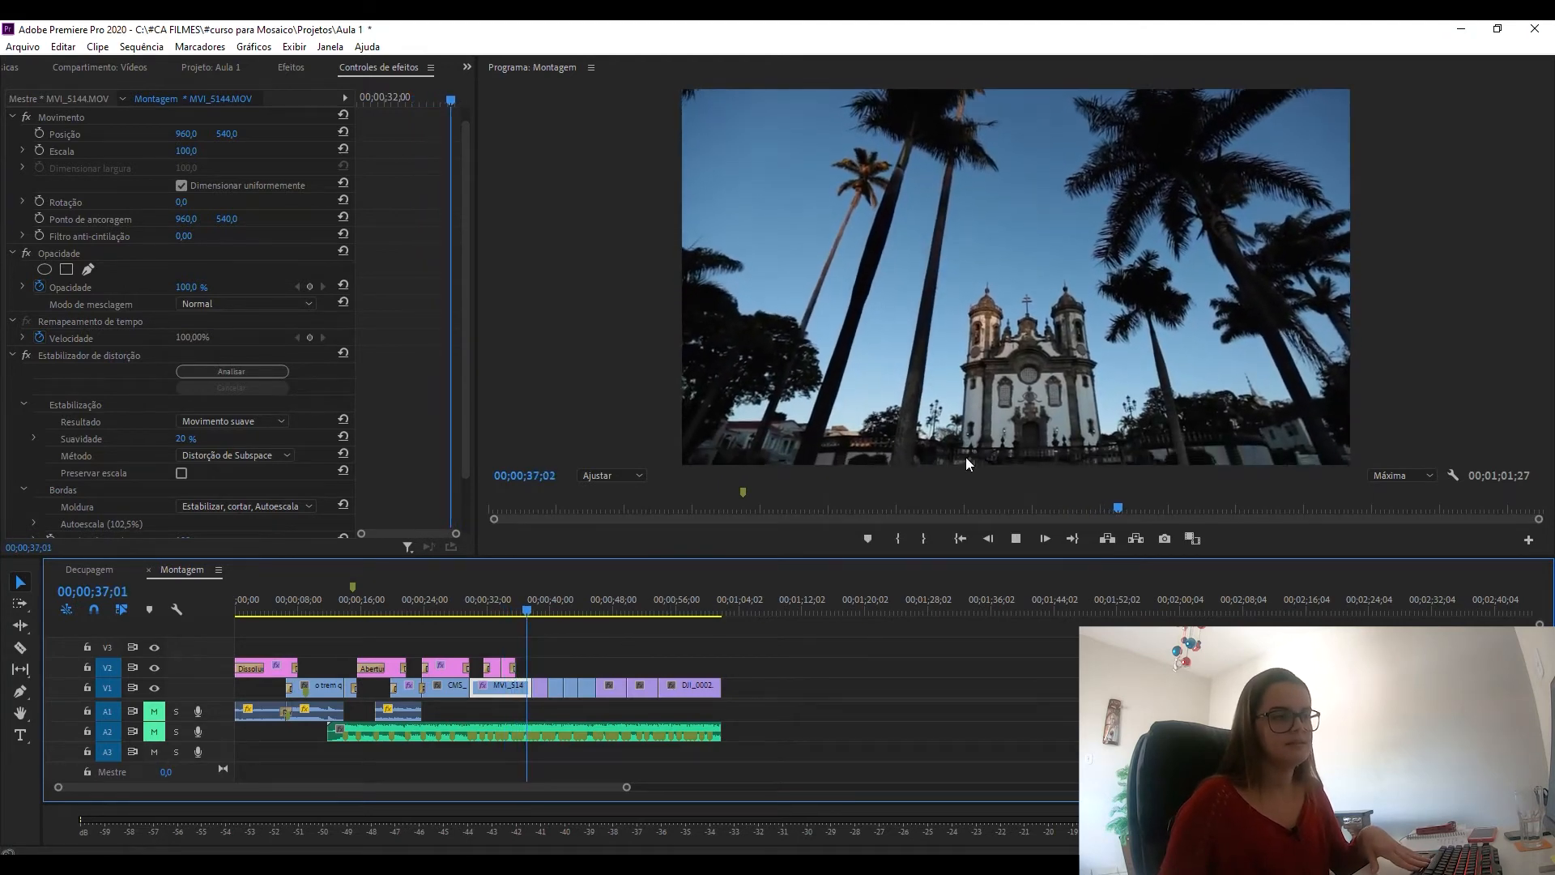
left_click(521, 604)
key("space")
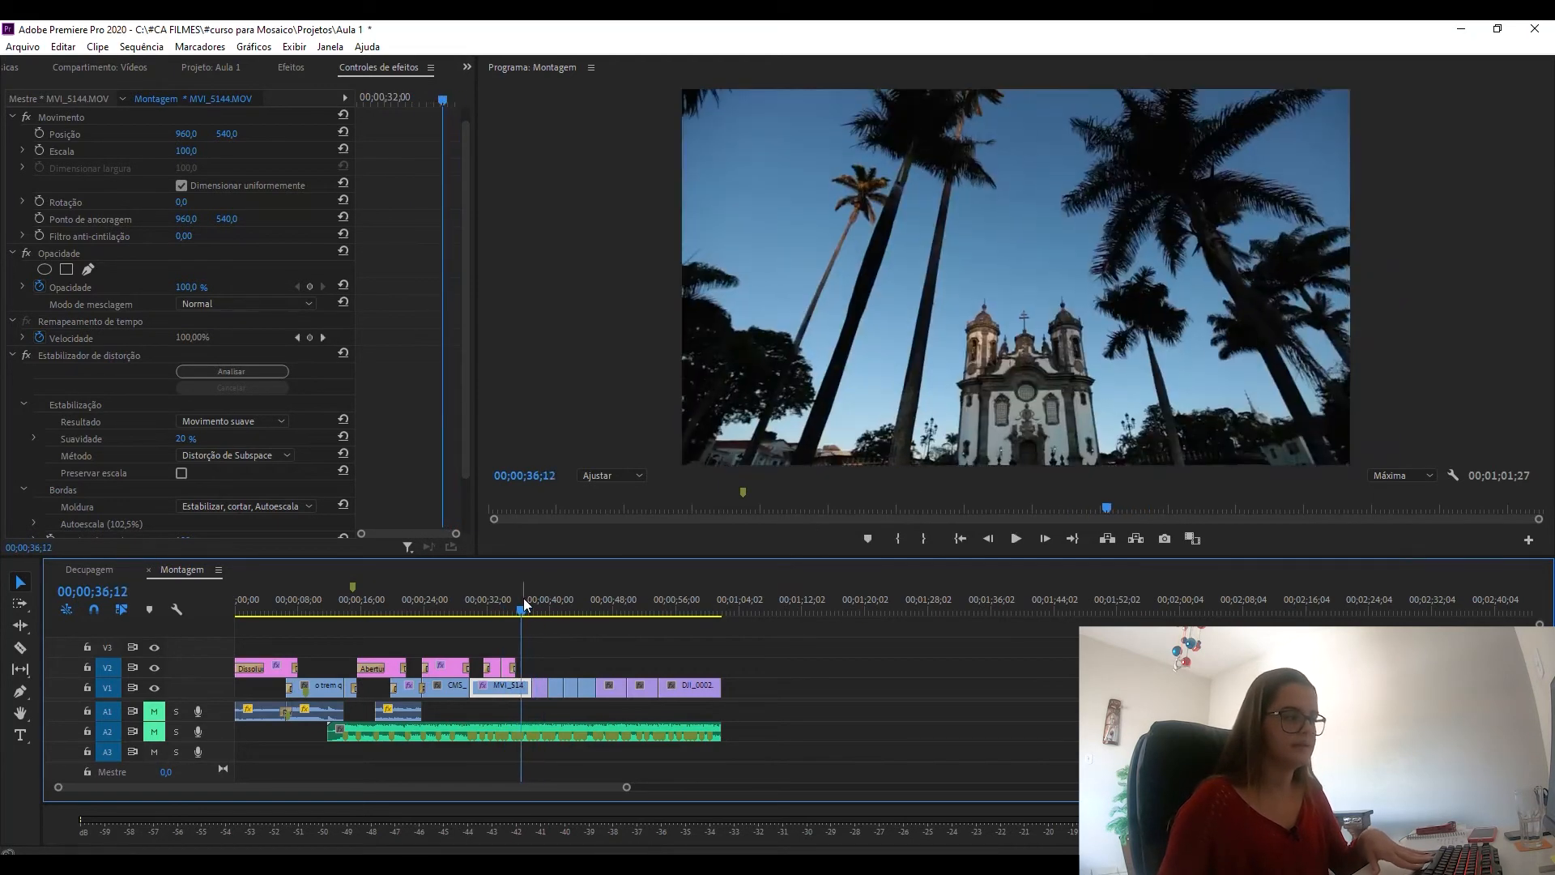
Step: Play the sequence on through the aerial and street clips, return to about 00;00;41;07 and save the project
key("space")
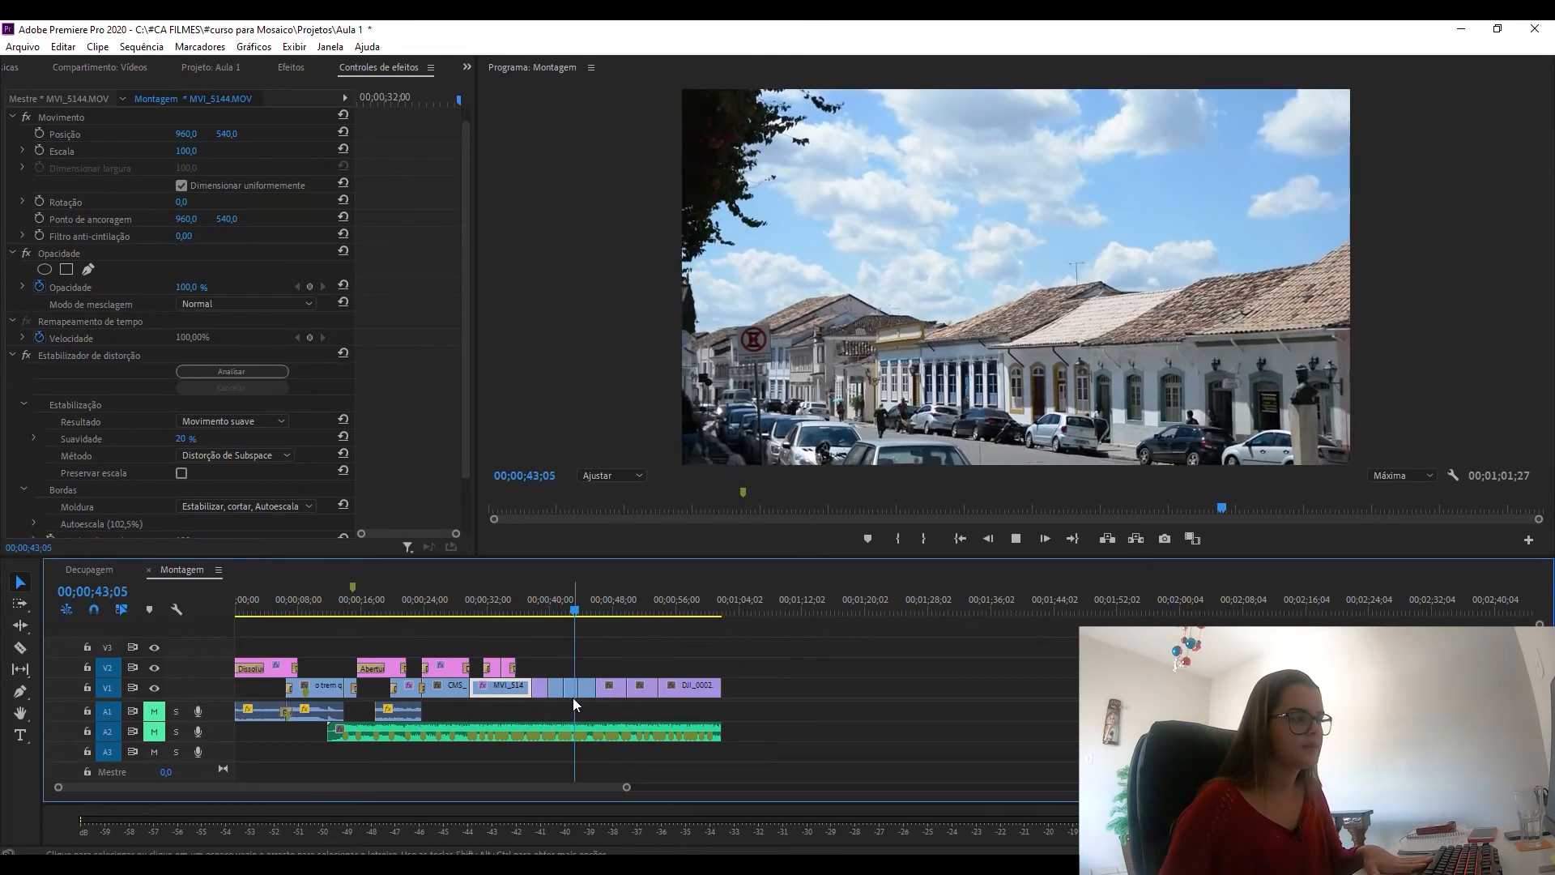
key("space")
left_click_drag(556, 604, 564, 648)
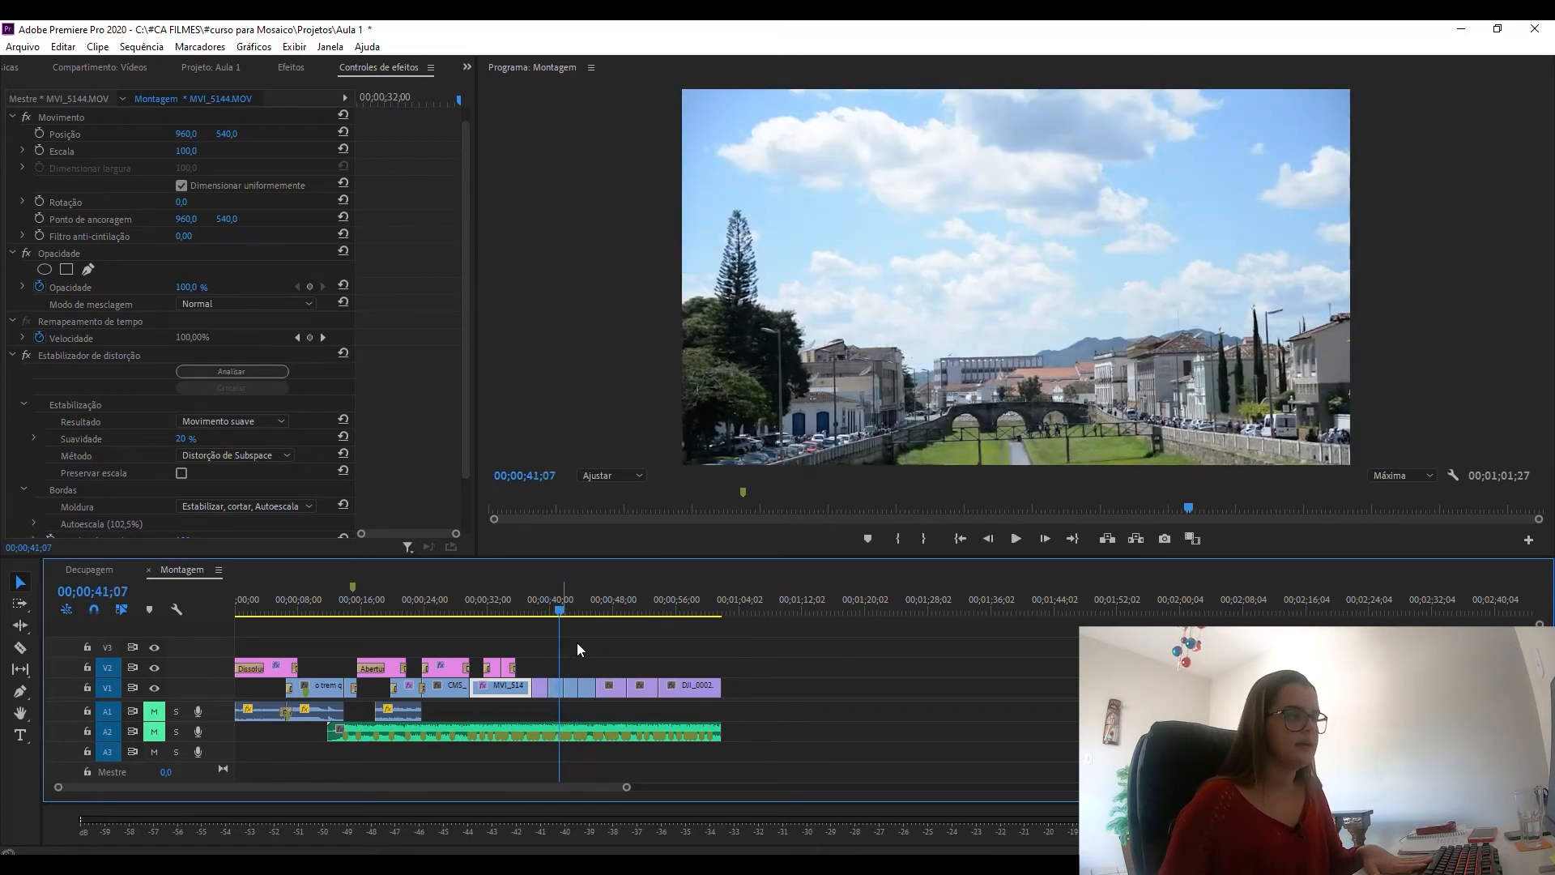
key("ctrl+s")
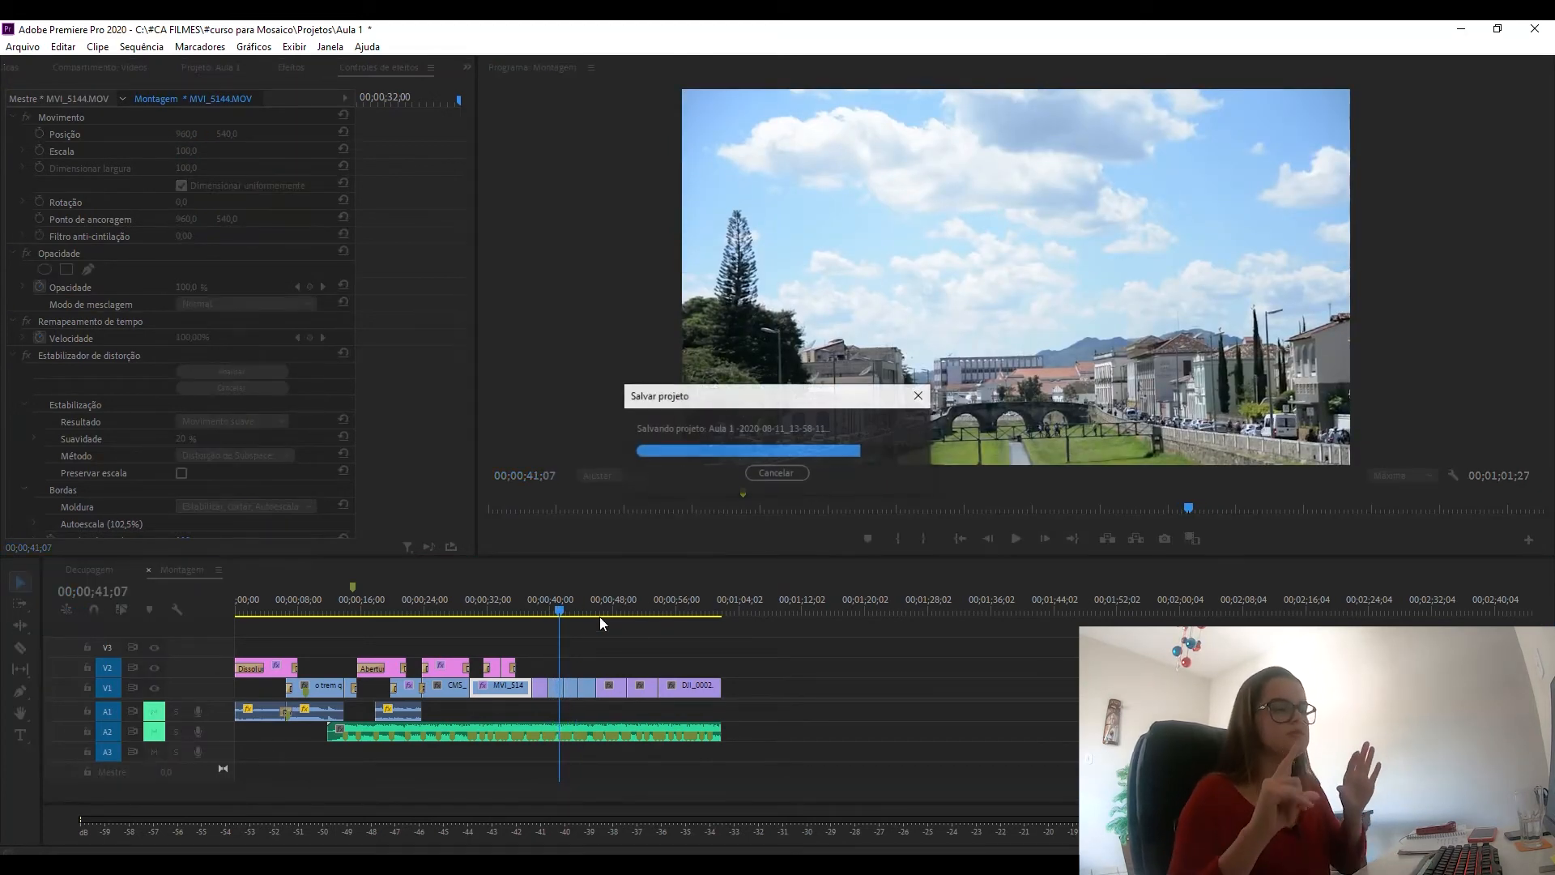
Step: Preview the balcony building clip CMS_1335.MOV on V1, apply Estabilizador de distorção to it and show its effect settings
left_click_drag(562, 601, 580, 614)
key("space")
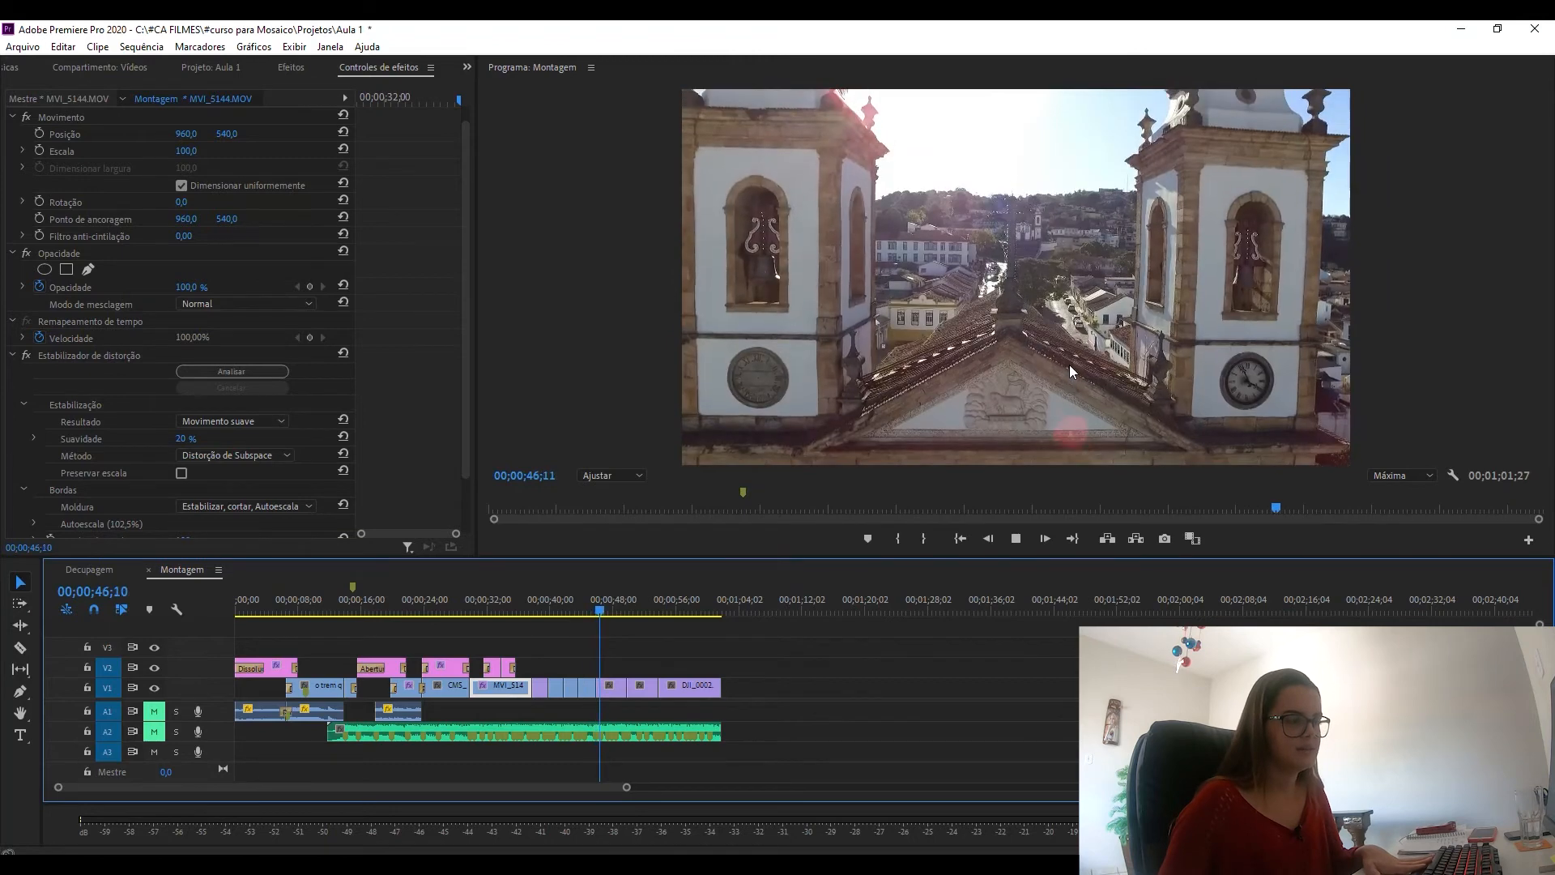
left_click(584, 609)
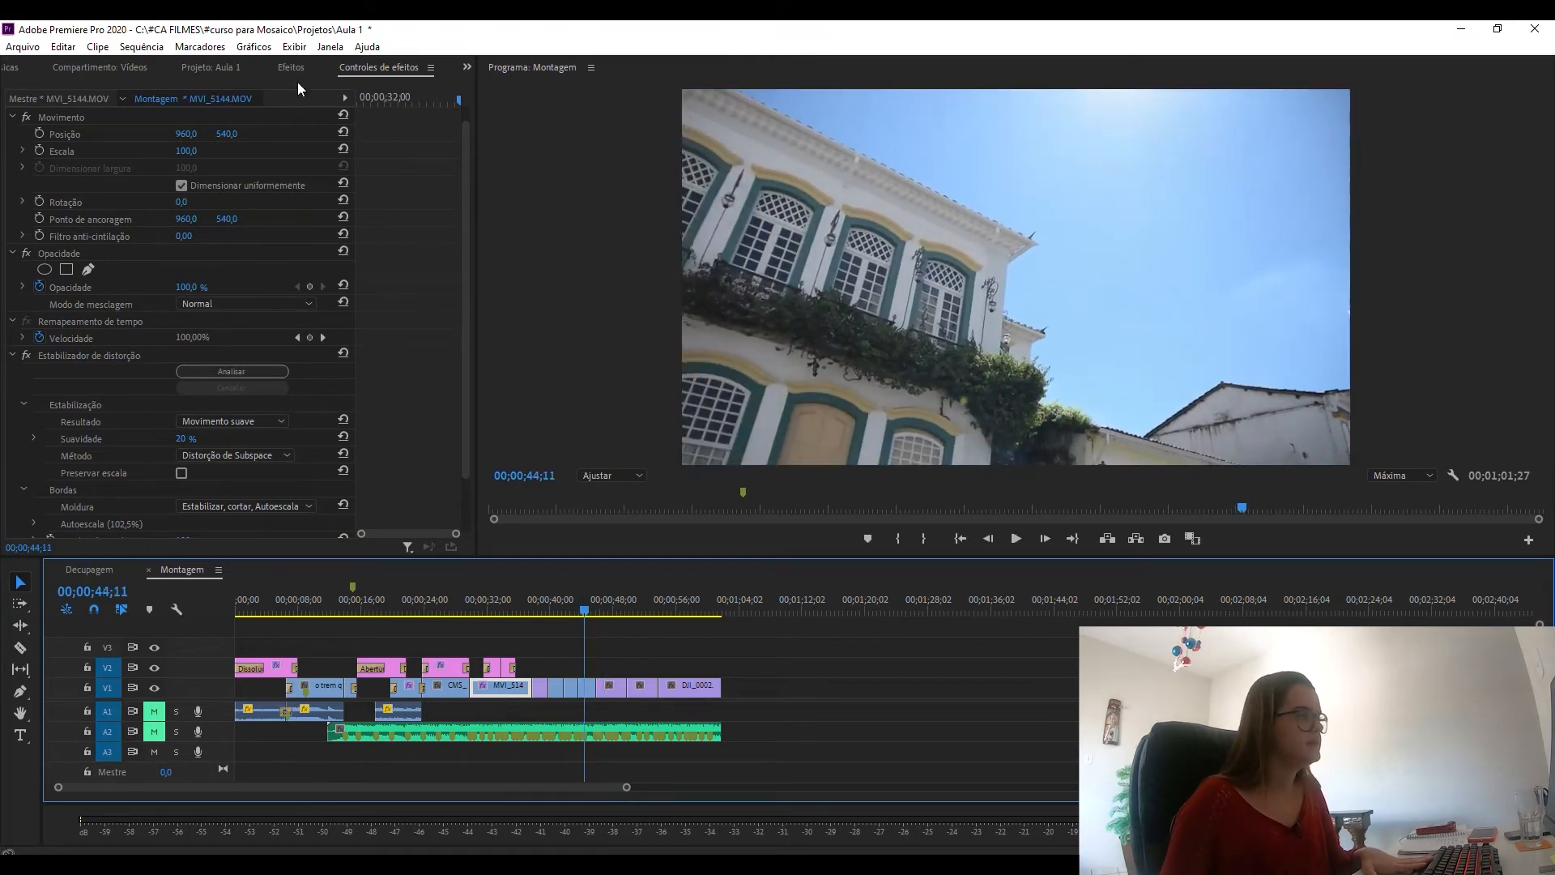
left_click(293, 68)
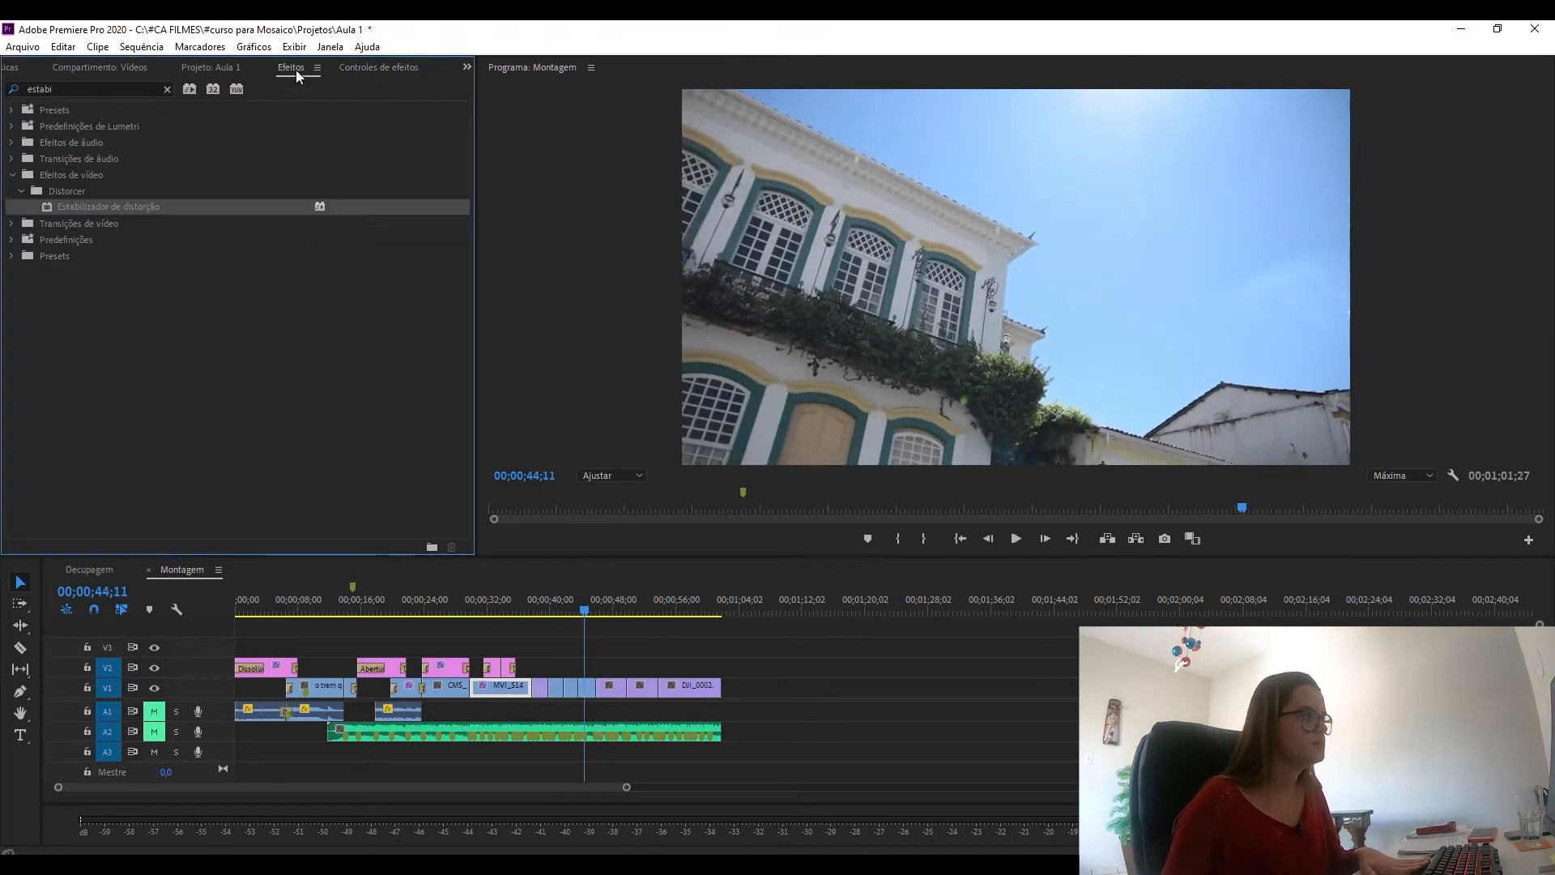
left_click_drag(172, 209, 590, 693)
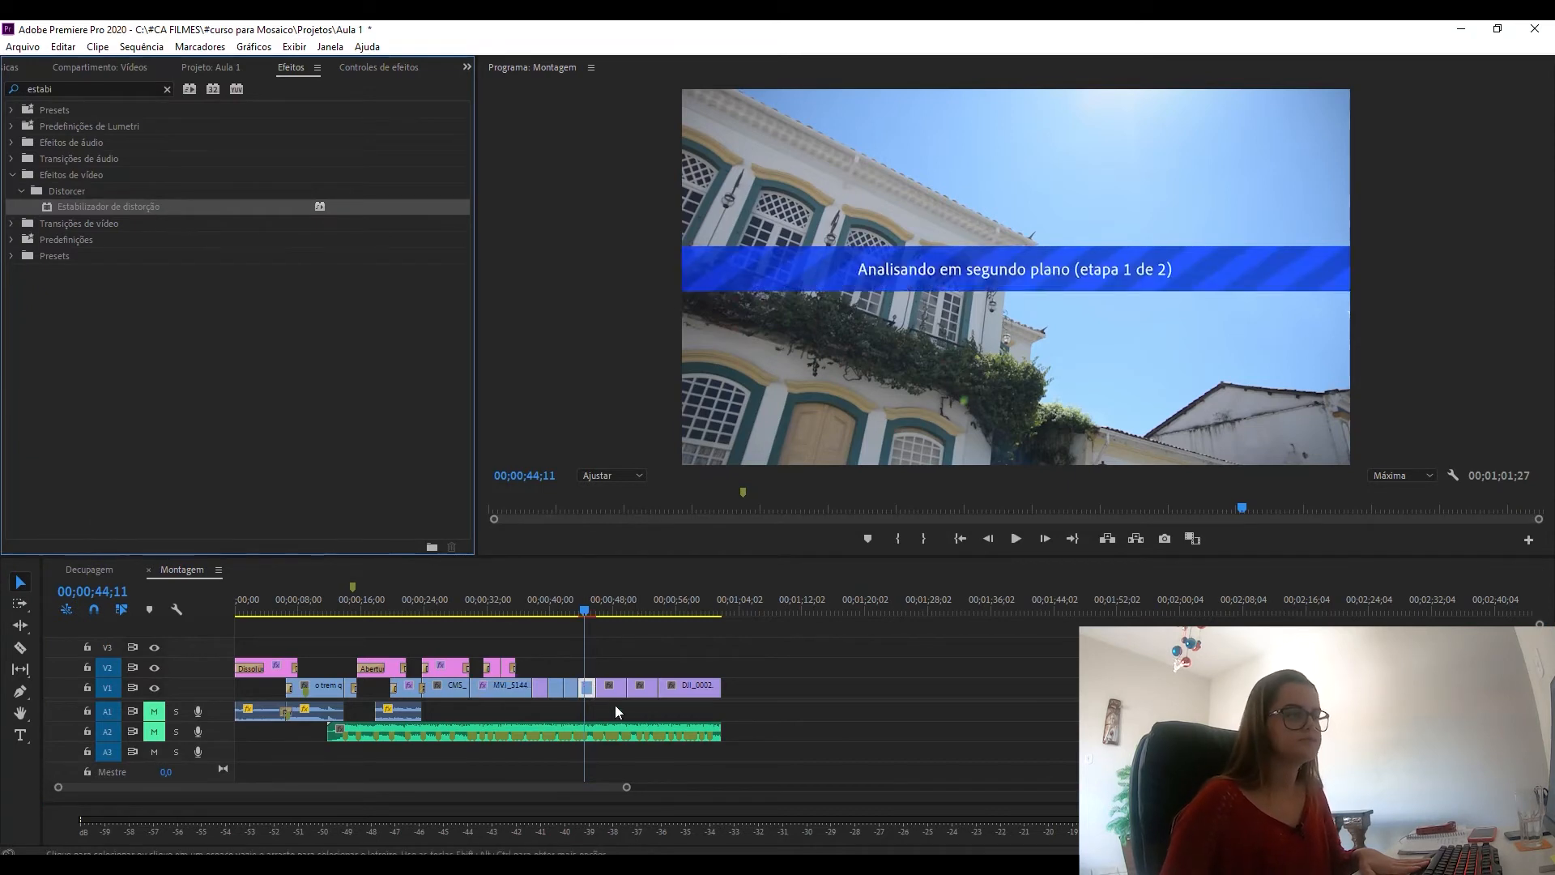
left_click(377, 66)
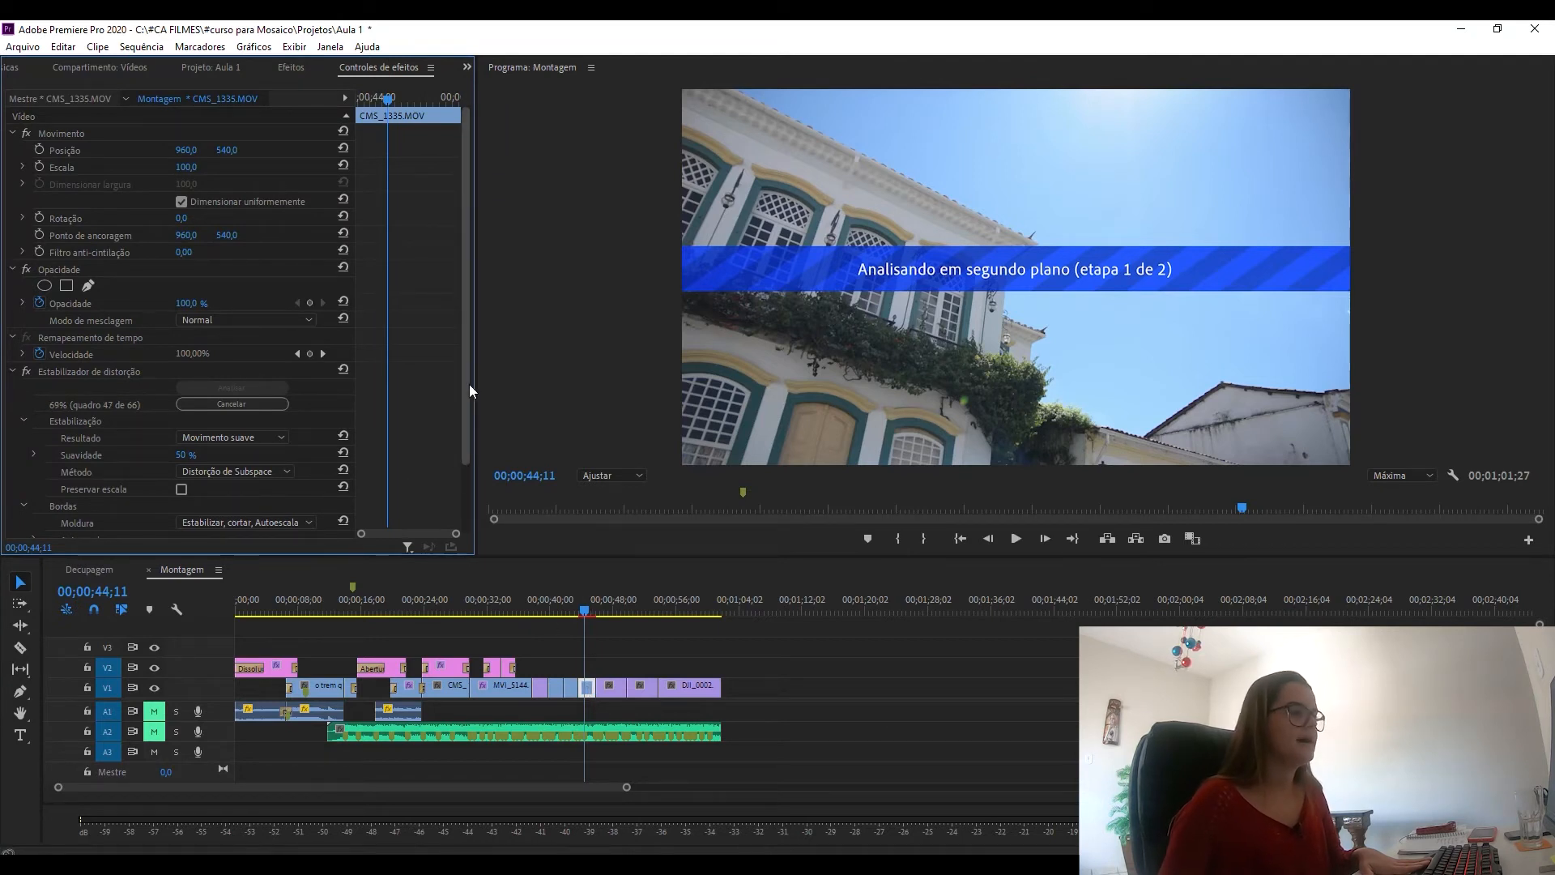
left_click_drag(464, 386, 459, 436)
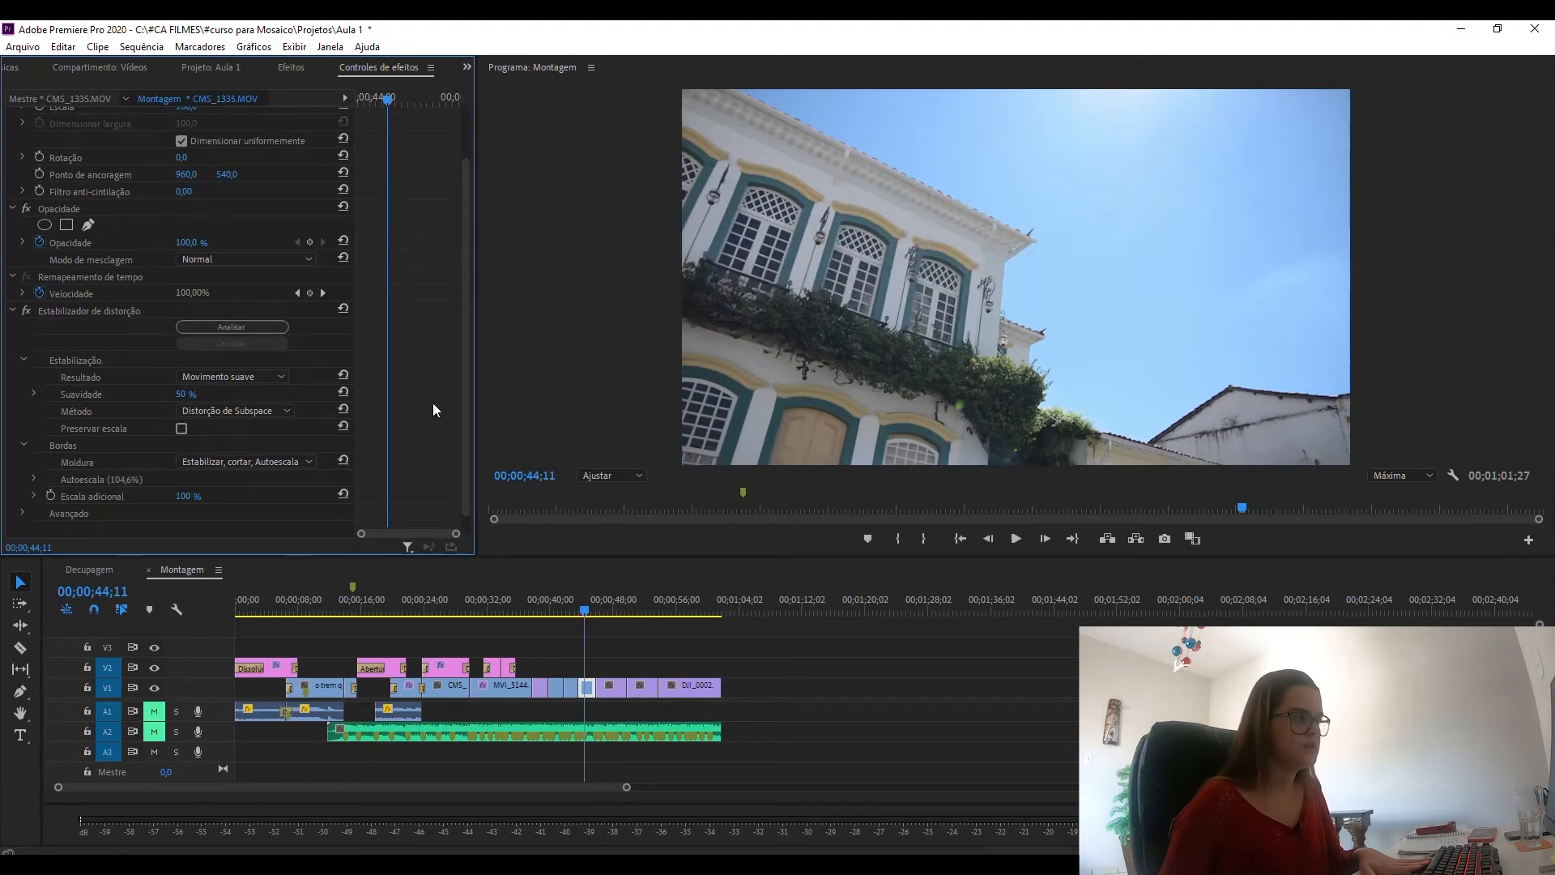
Step: Play the stabilized CMS_1335.MOV clip and examine its final frame at 00;00;45;26
left_click(572, 609)
key("space")
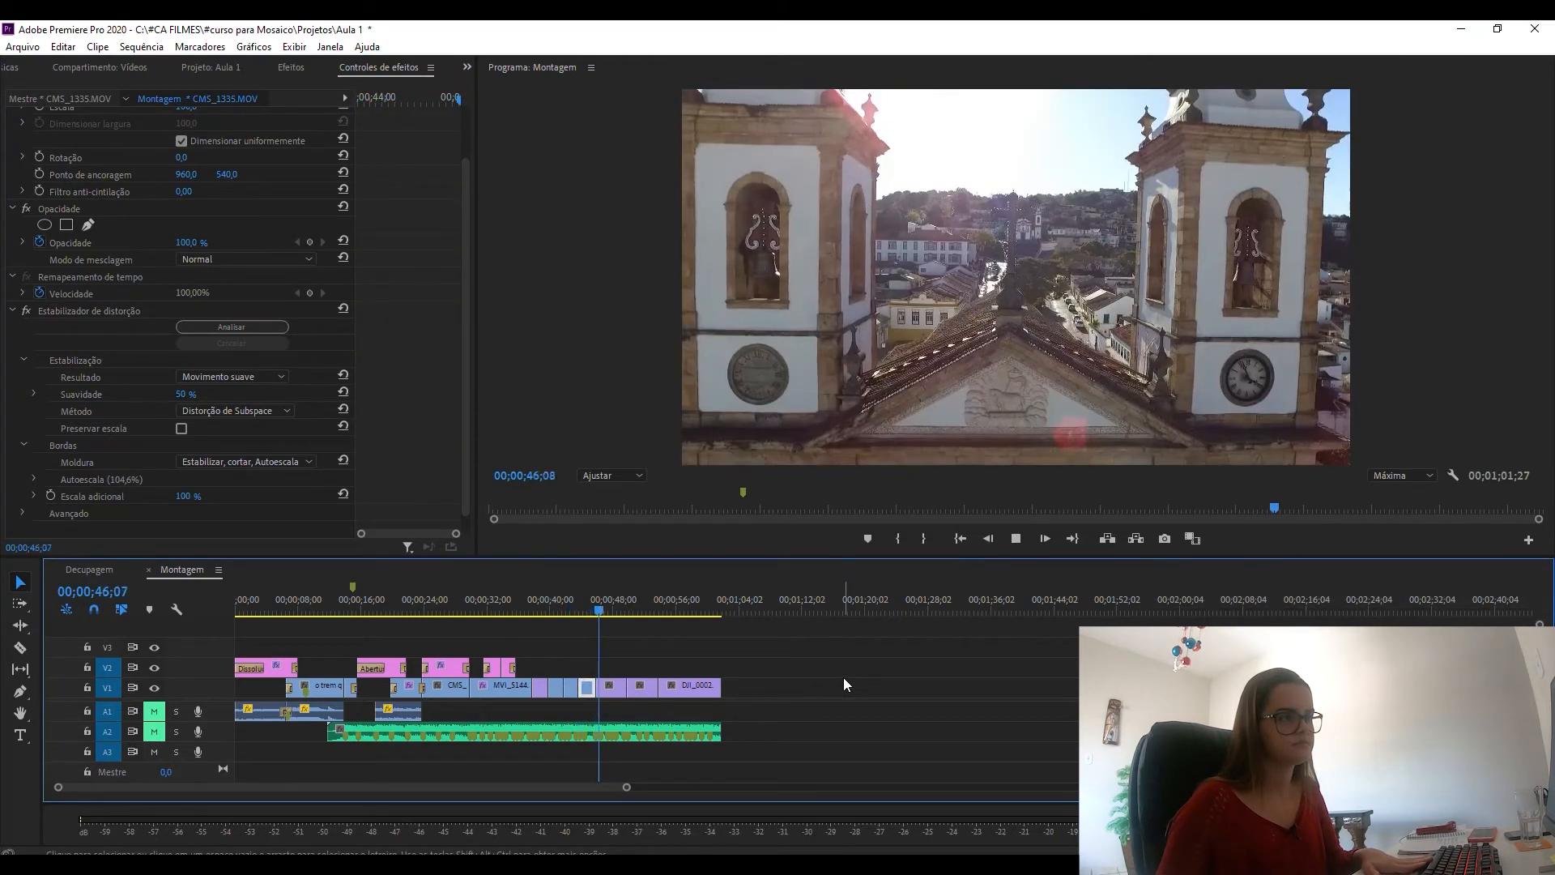
left_click(595, 608)
left_click_drag(595, 599, 597, 600)
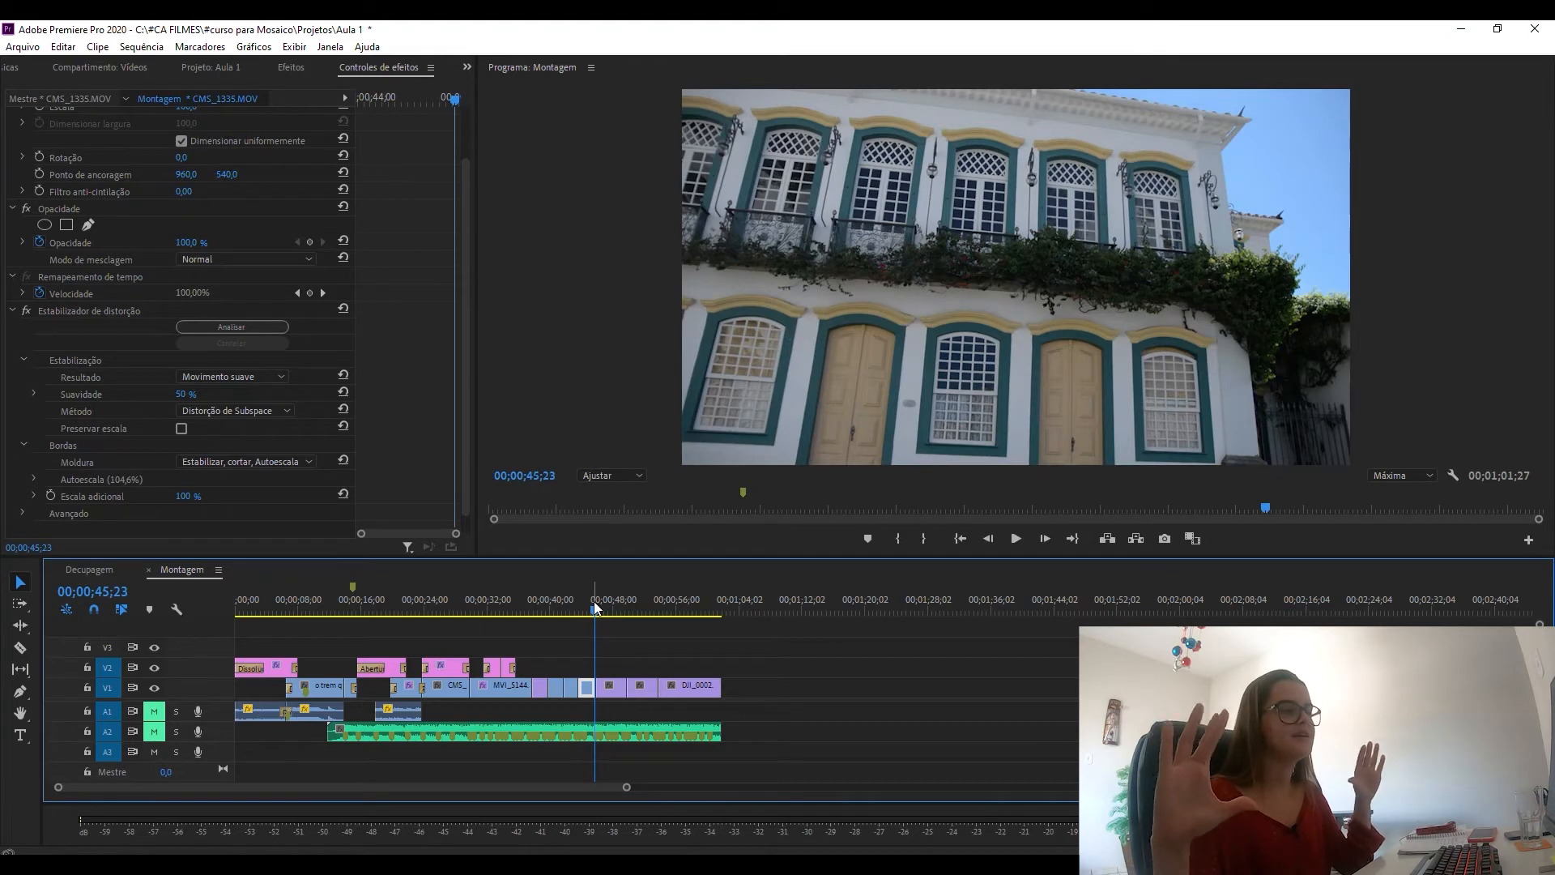
key("equal")
key("equal")
key("equal")
key("equal")
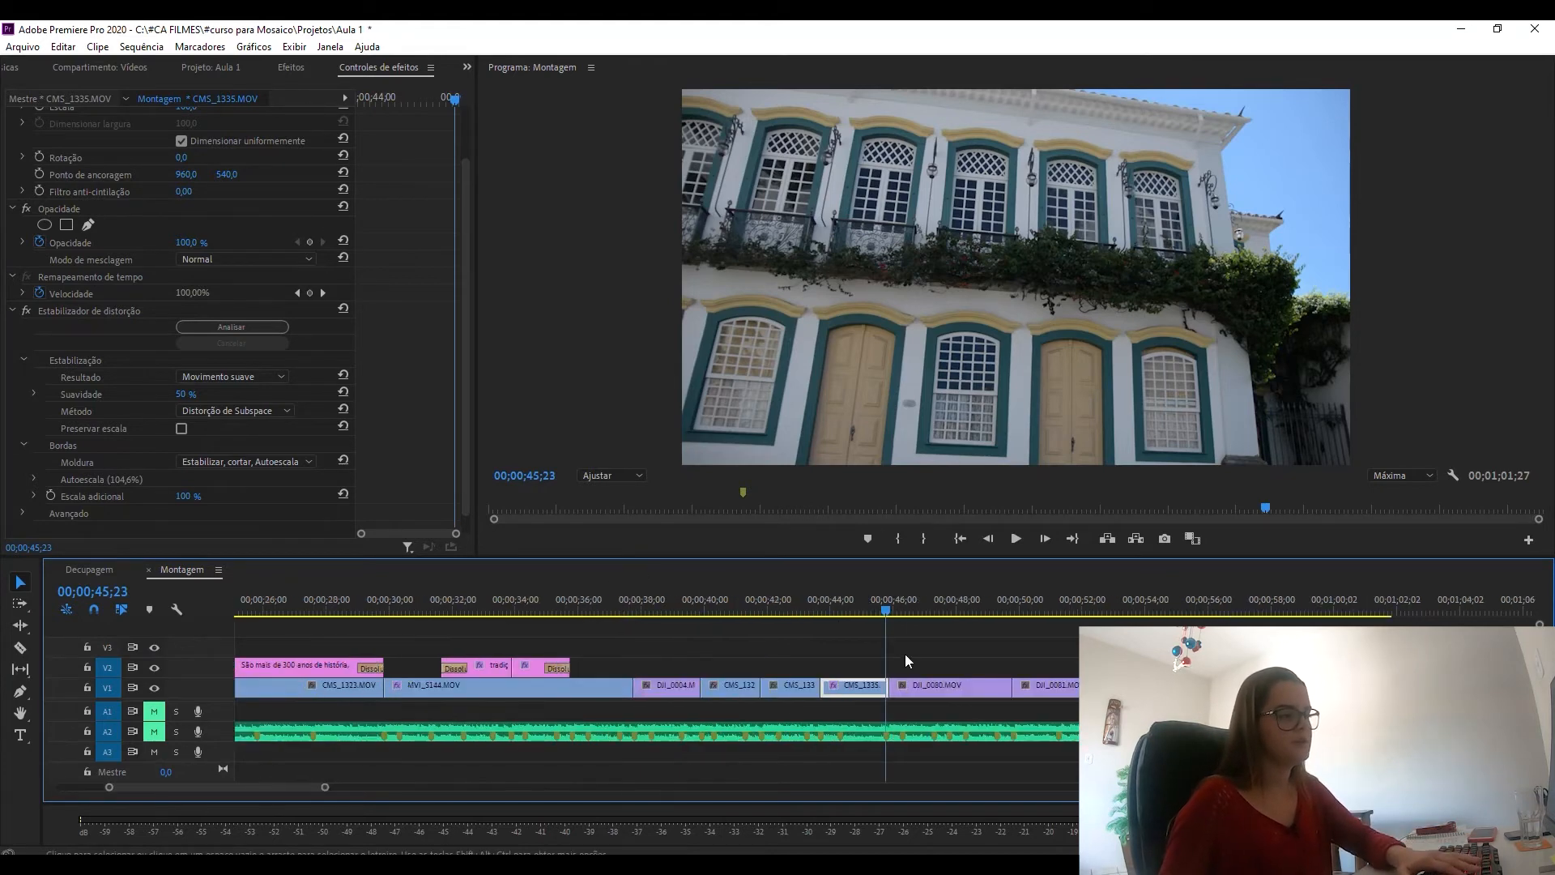
left_click(894, 609)
left_click_drag(896, 614, 899, 614)
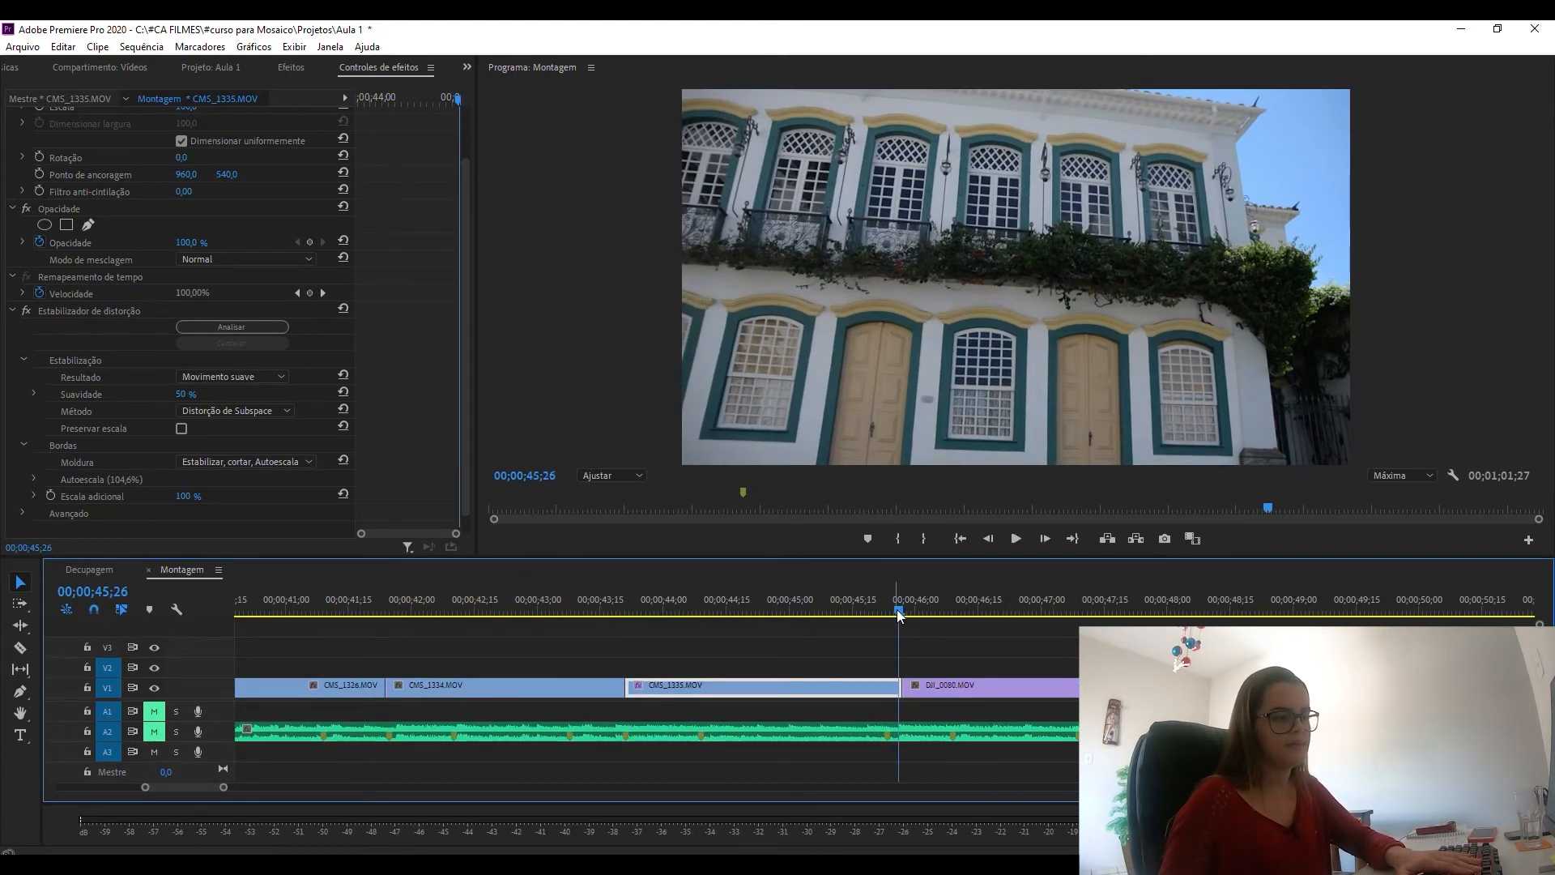
key("Right")
key("Left")
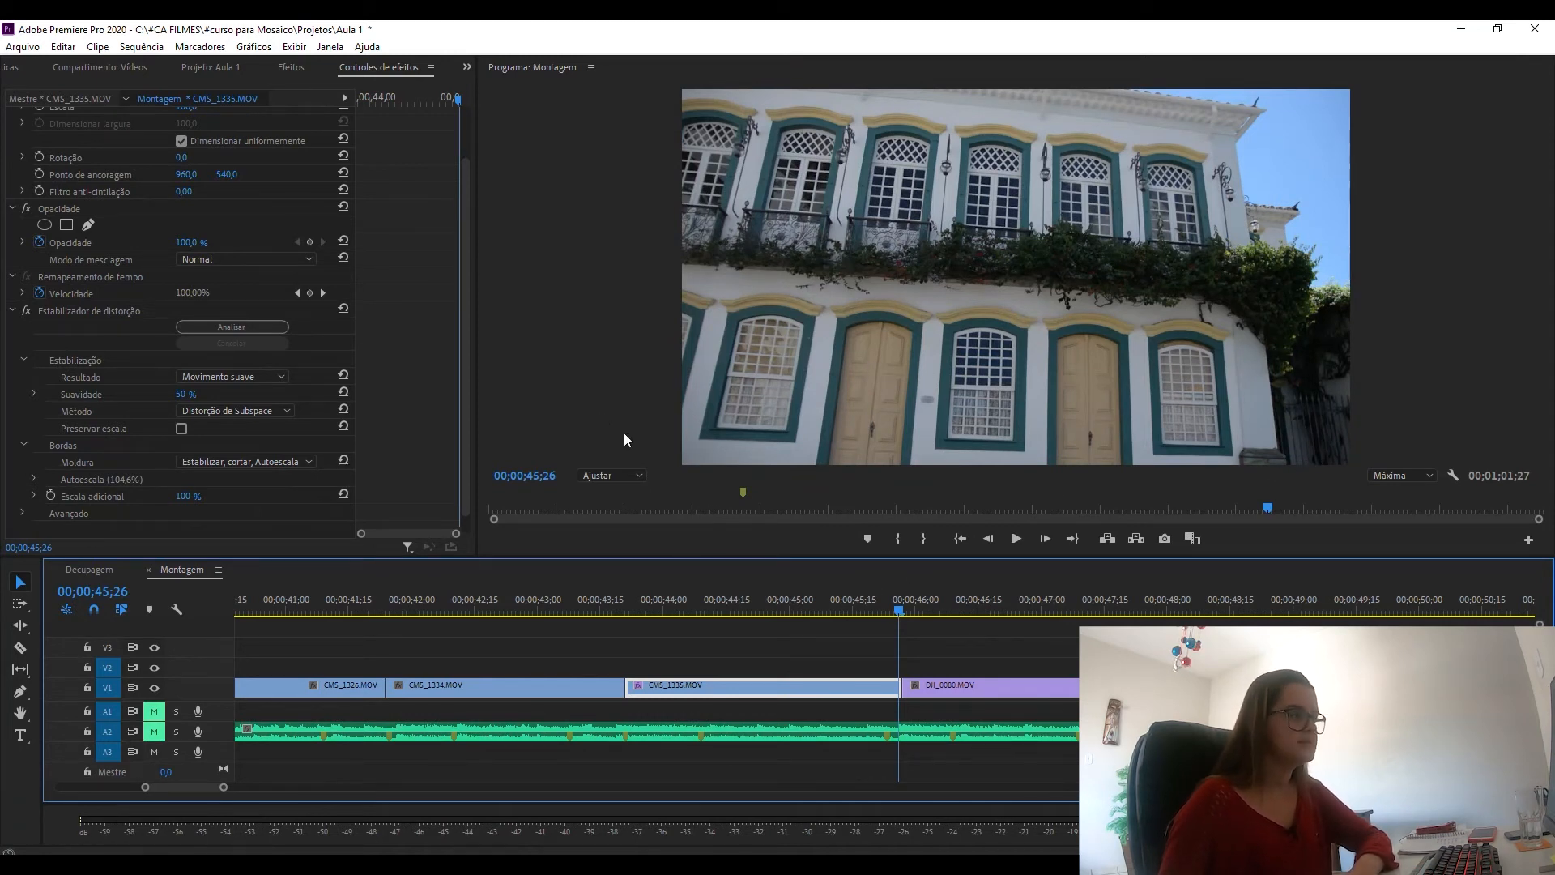
Step: Switch the stabilizer on CMS_1335.MOV off and on repeatedly to compare the framing of the building, leaving it enabled
left_click(26, 311)
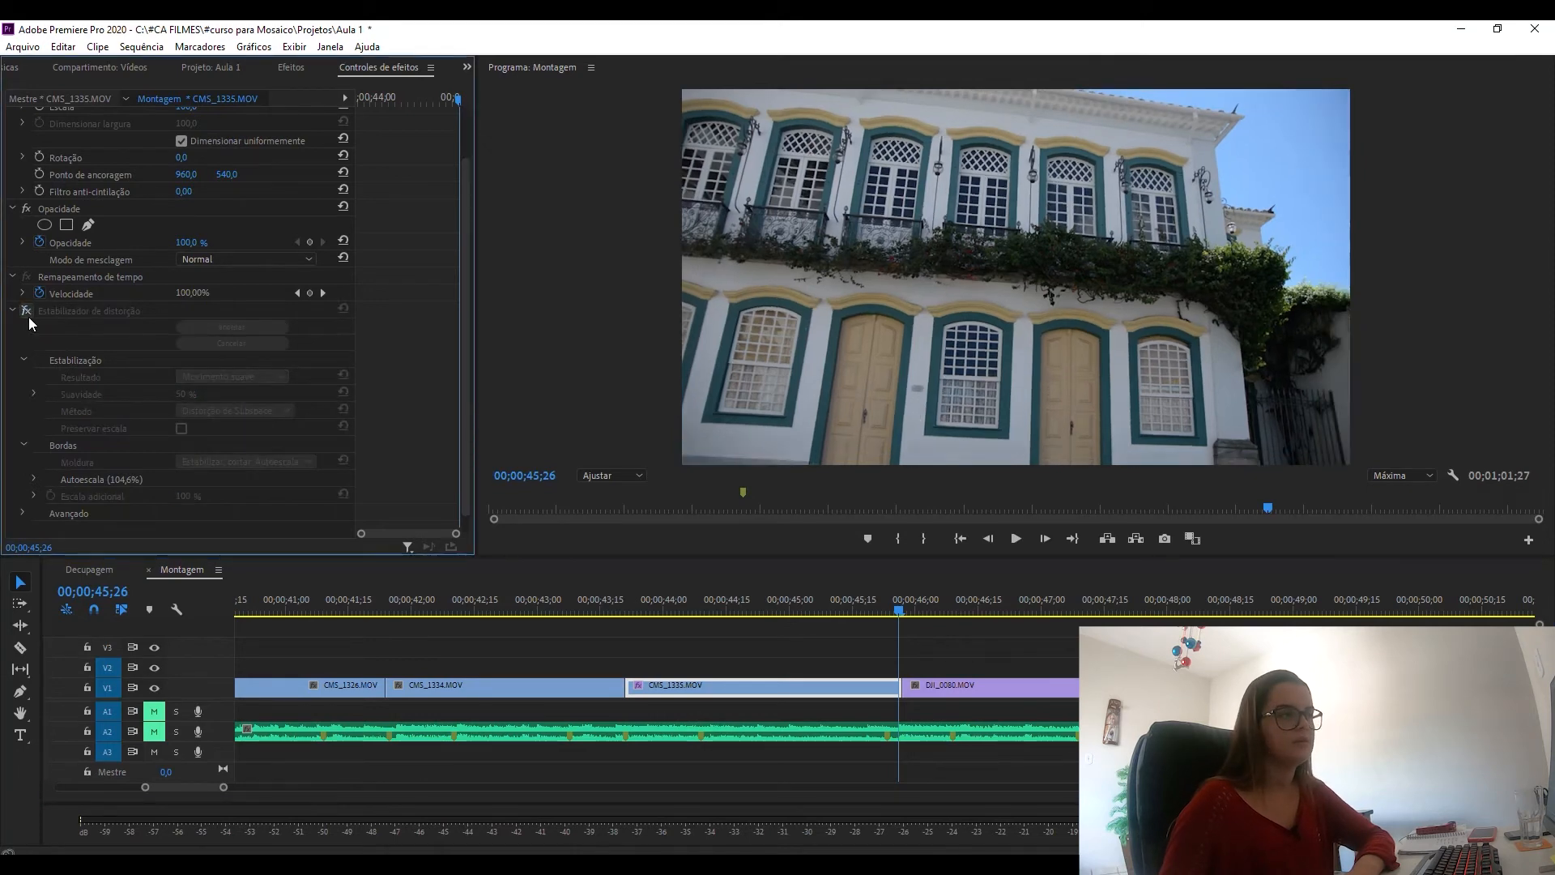
left_click(27, 317)
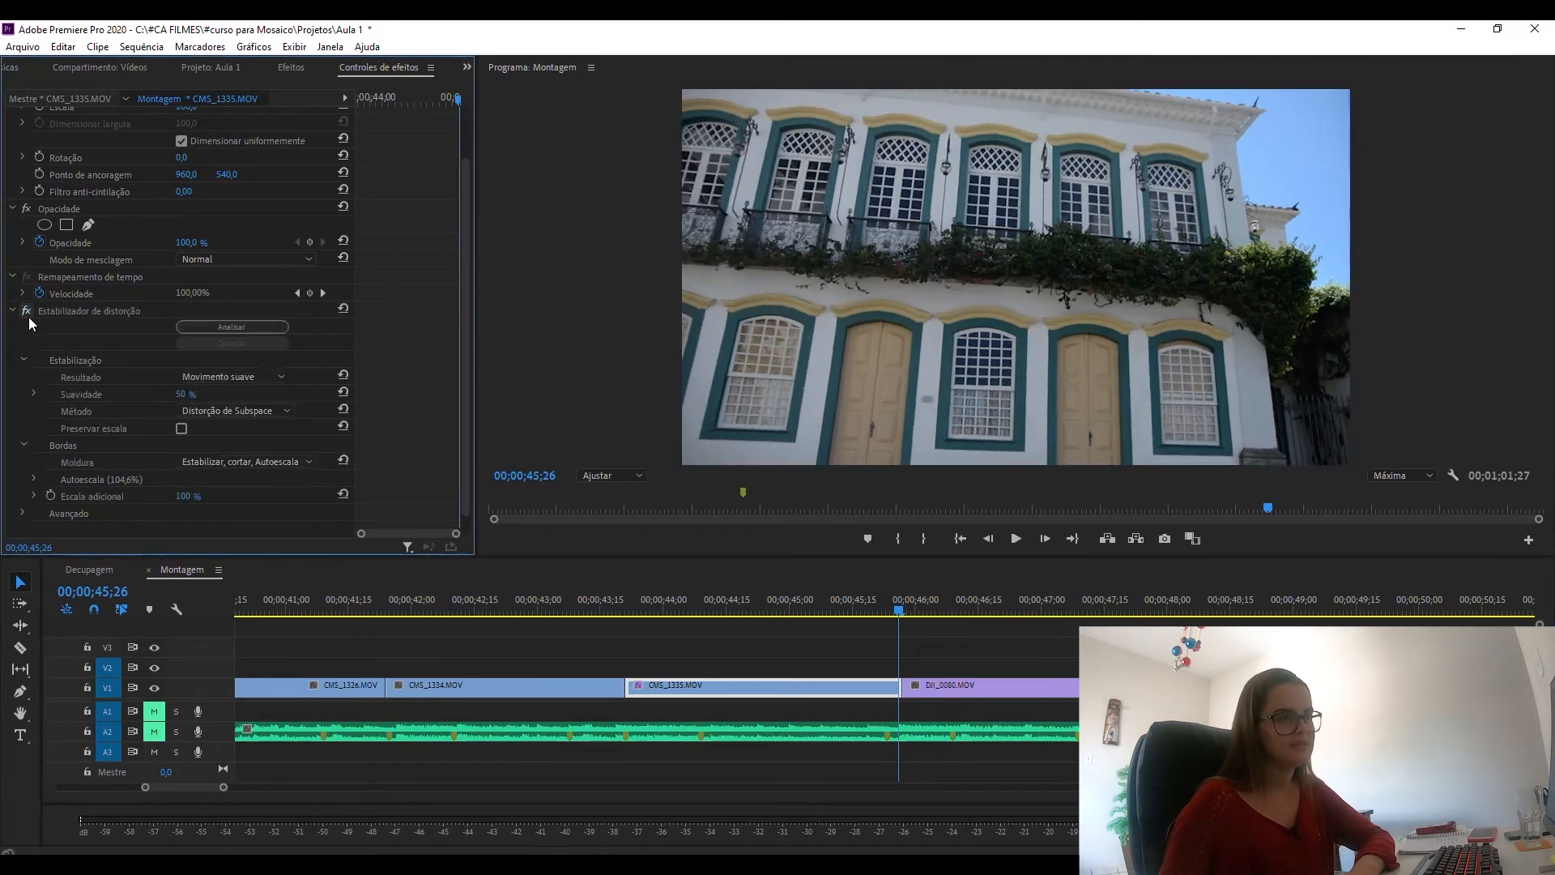
left_click(27, 318)
left_click(28, 318)
left_click(27, 317)
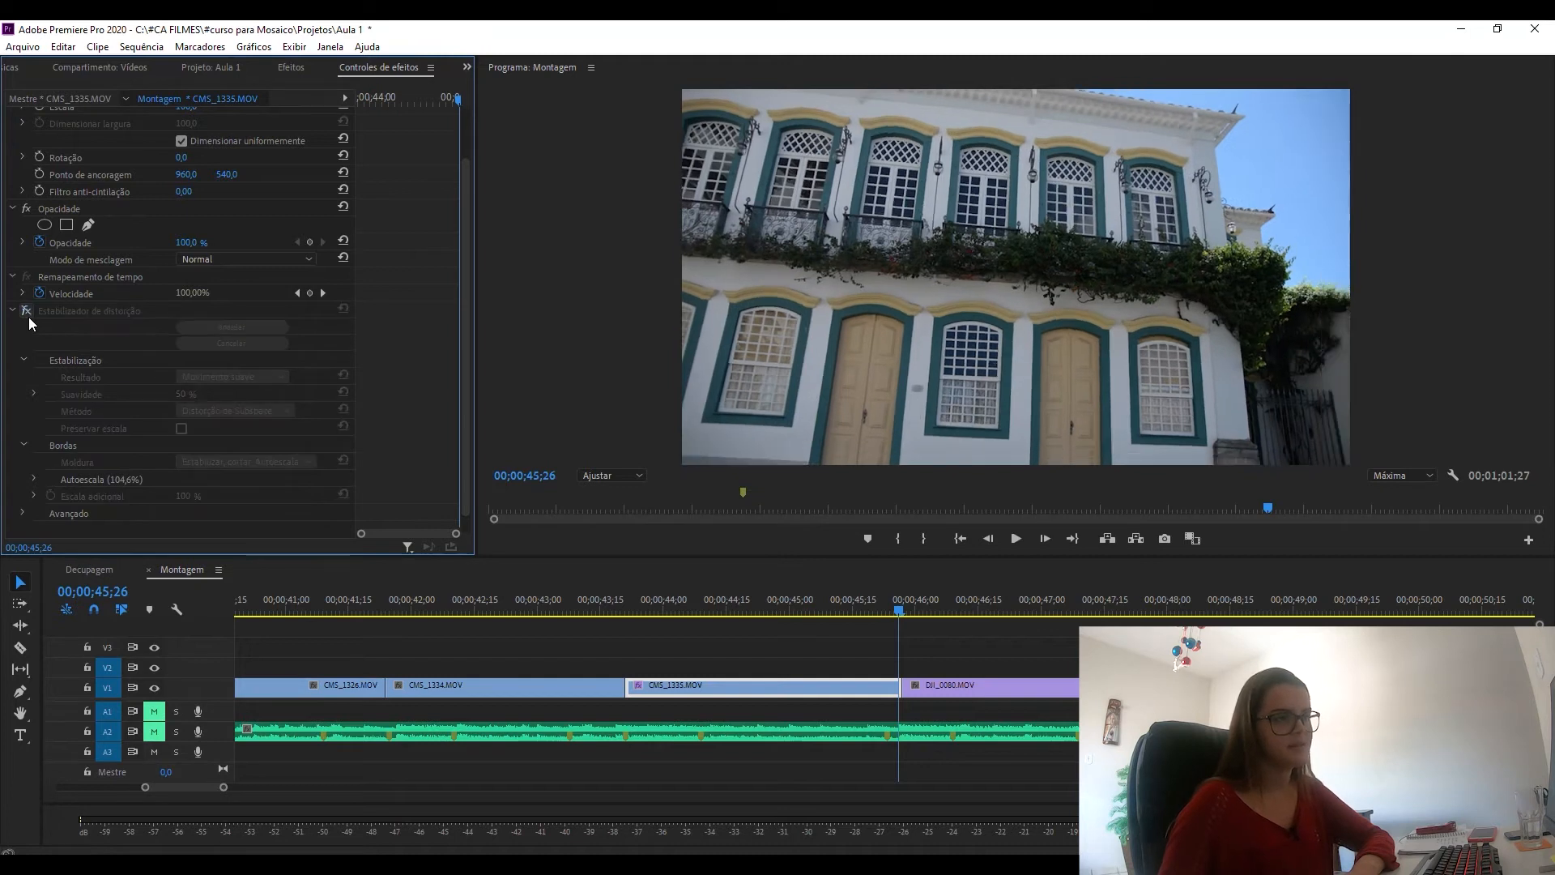
left_click(25, 316)
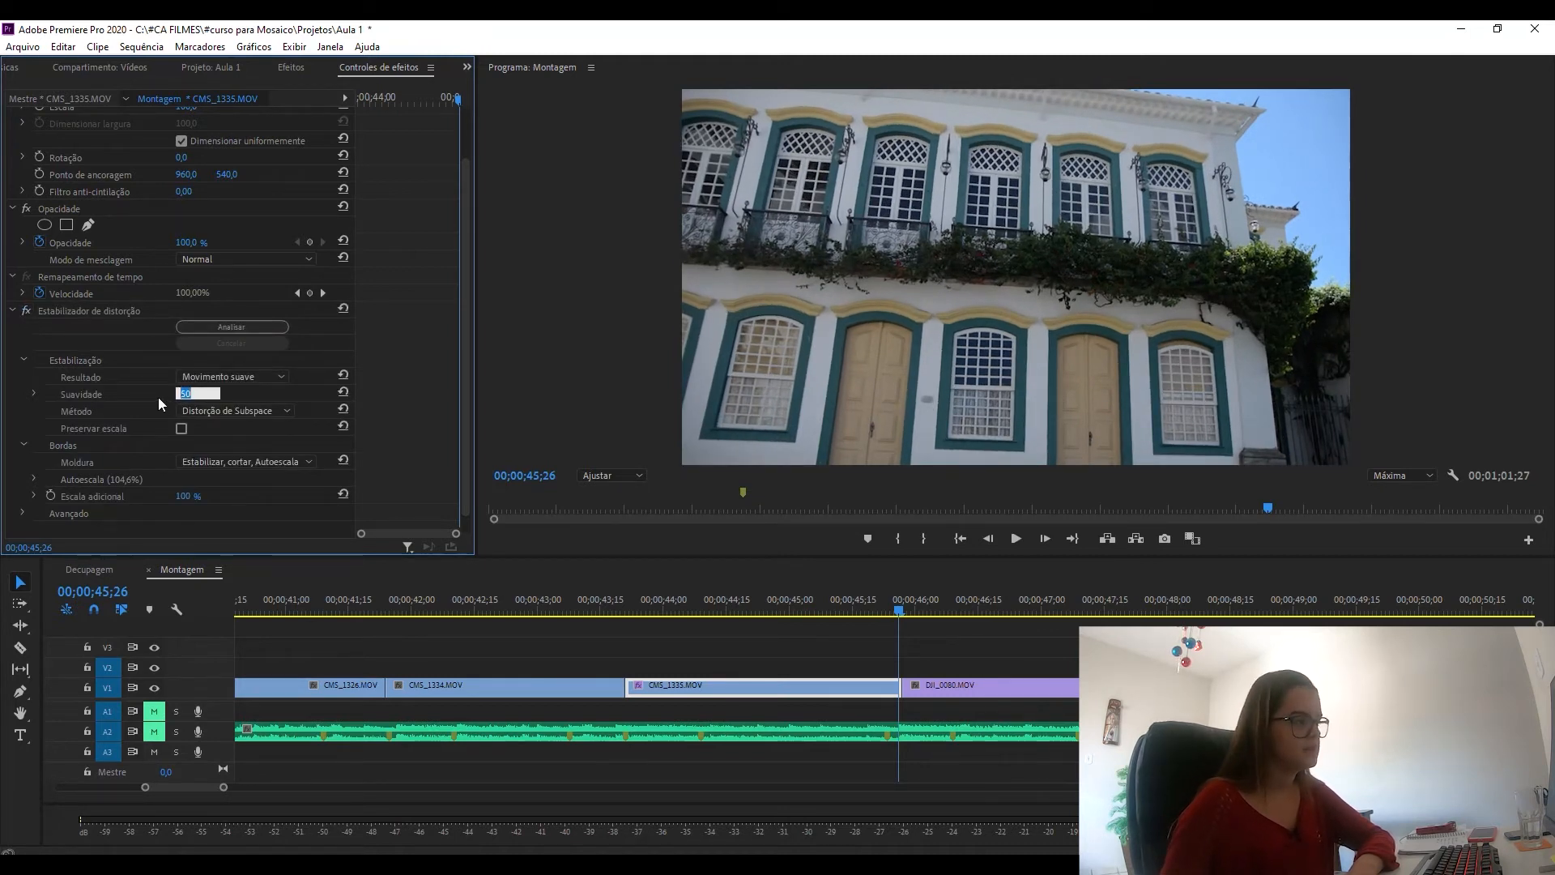
Step: Set the CMS_1335.MOV stabilizer's Suavidade to 10 % and compare the frame with the effect disabled and enabled
type("10")
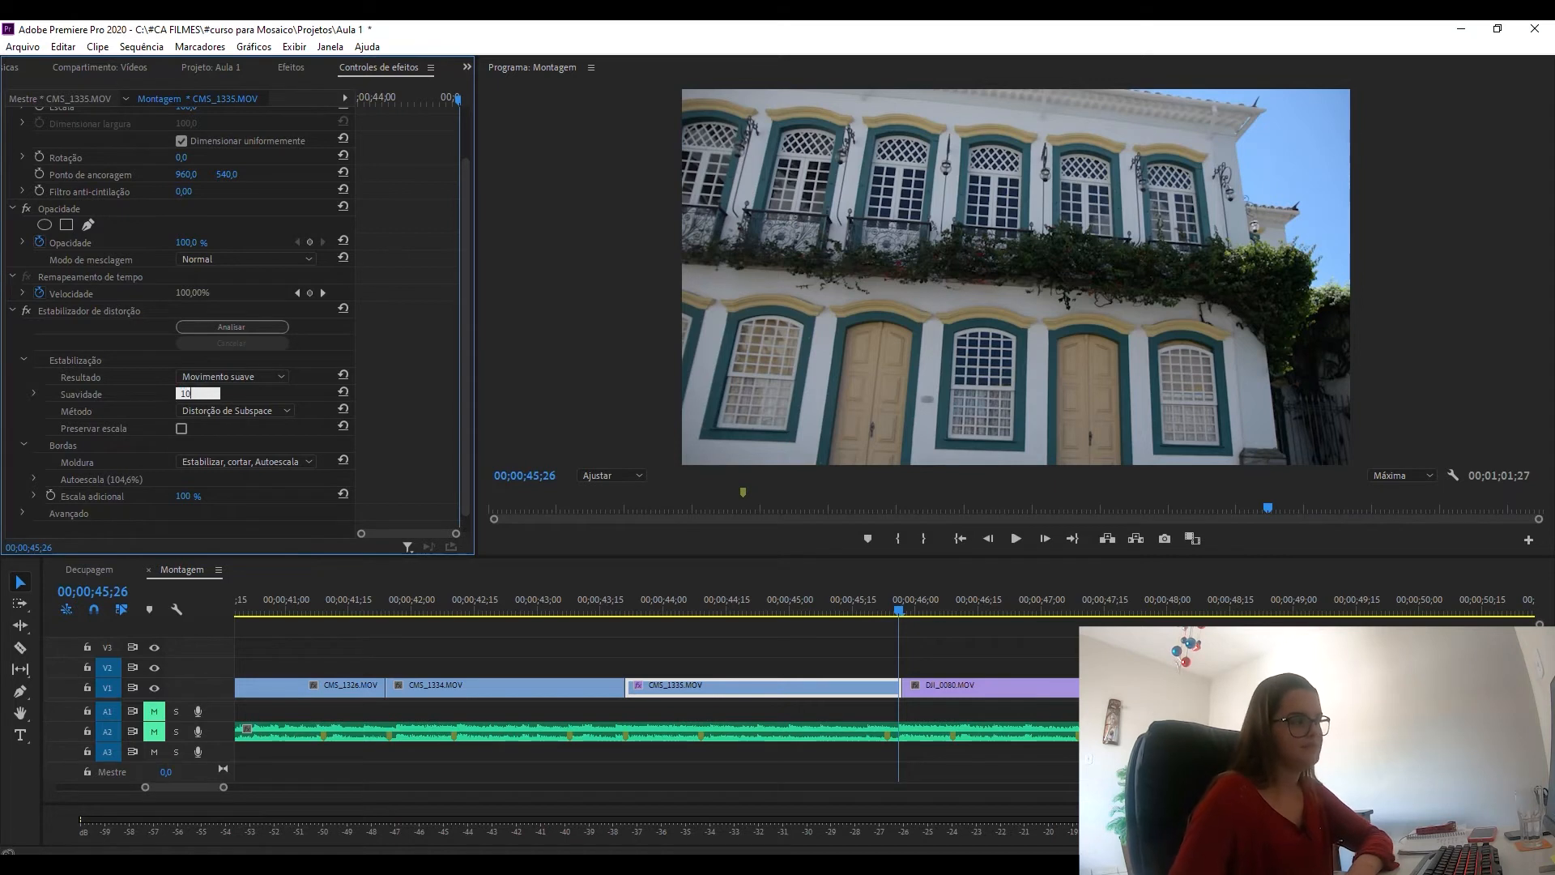
key("Return")
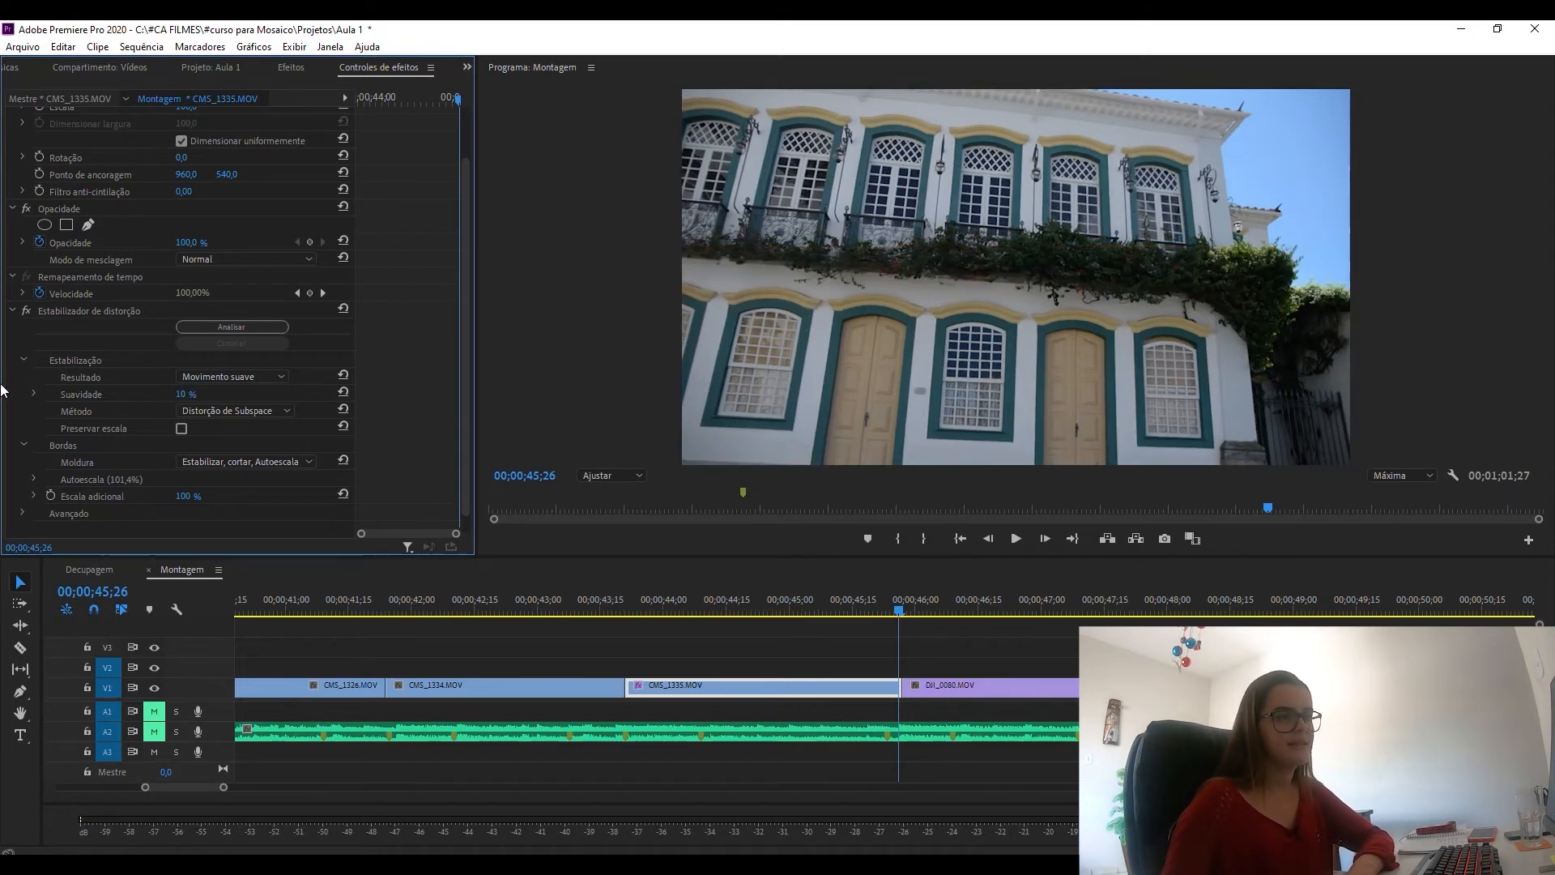
left_click(26, 311)
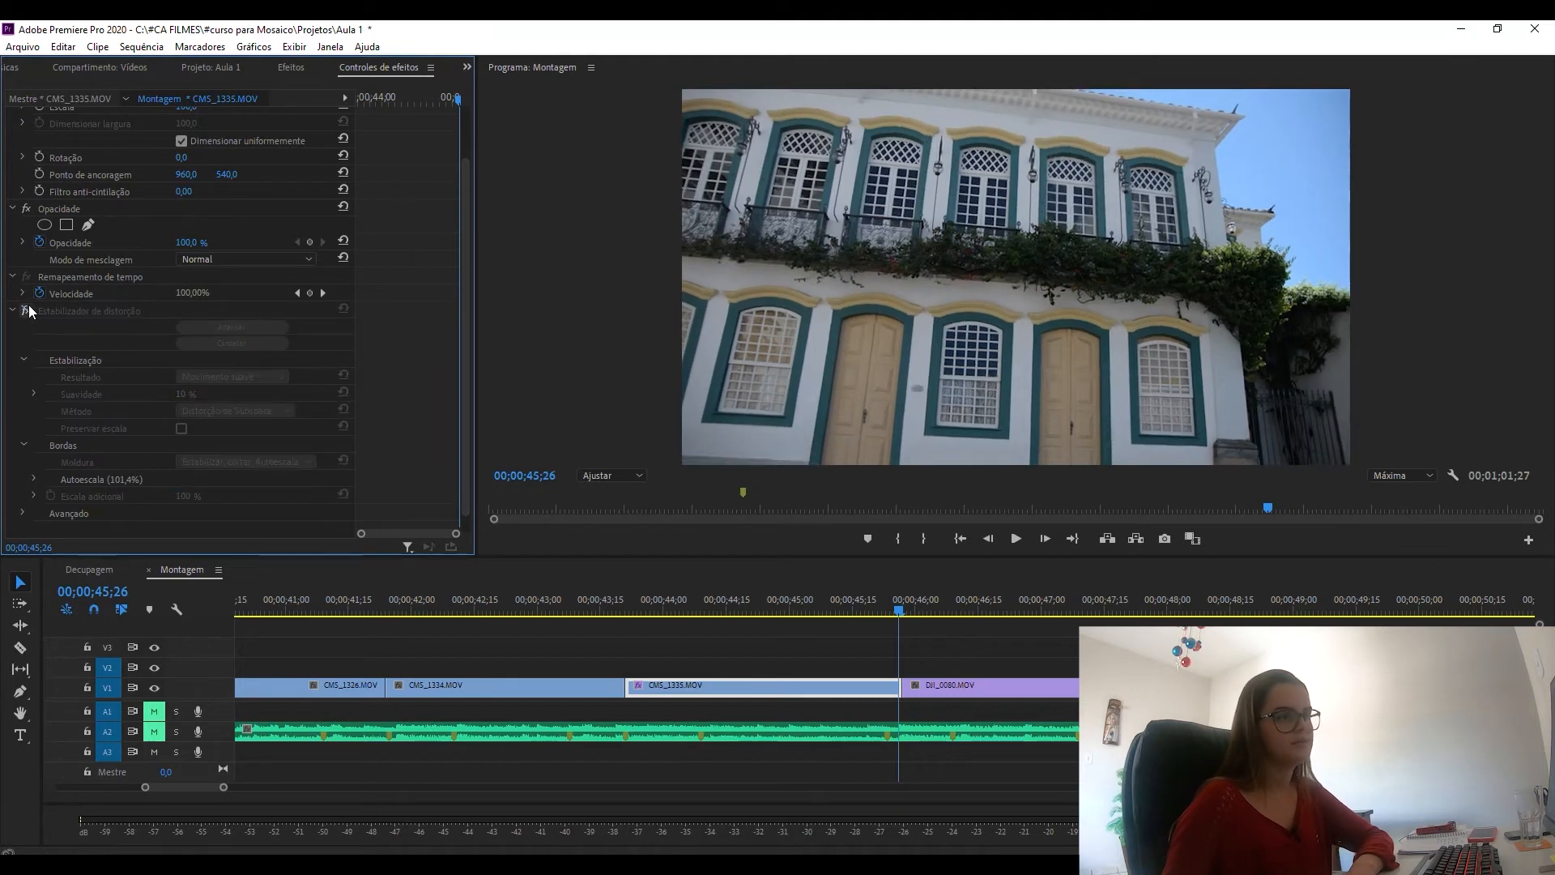
left_click(12, 311)
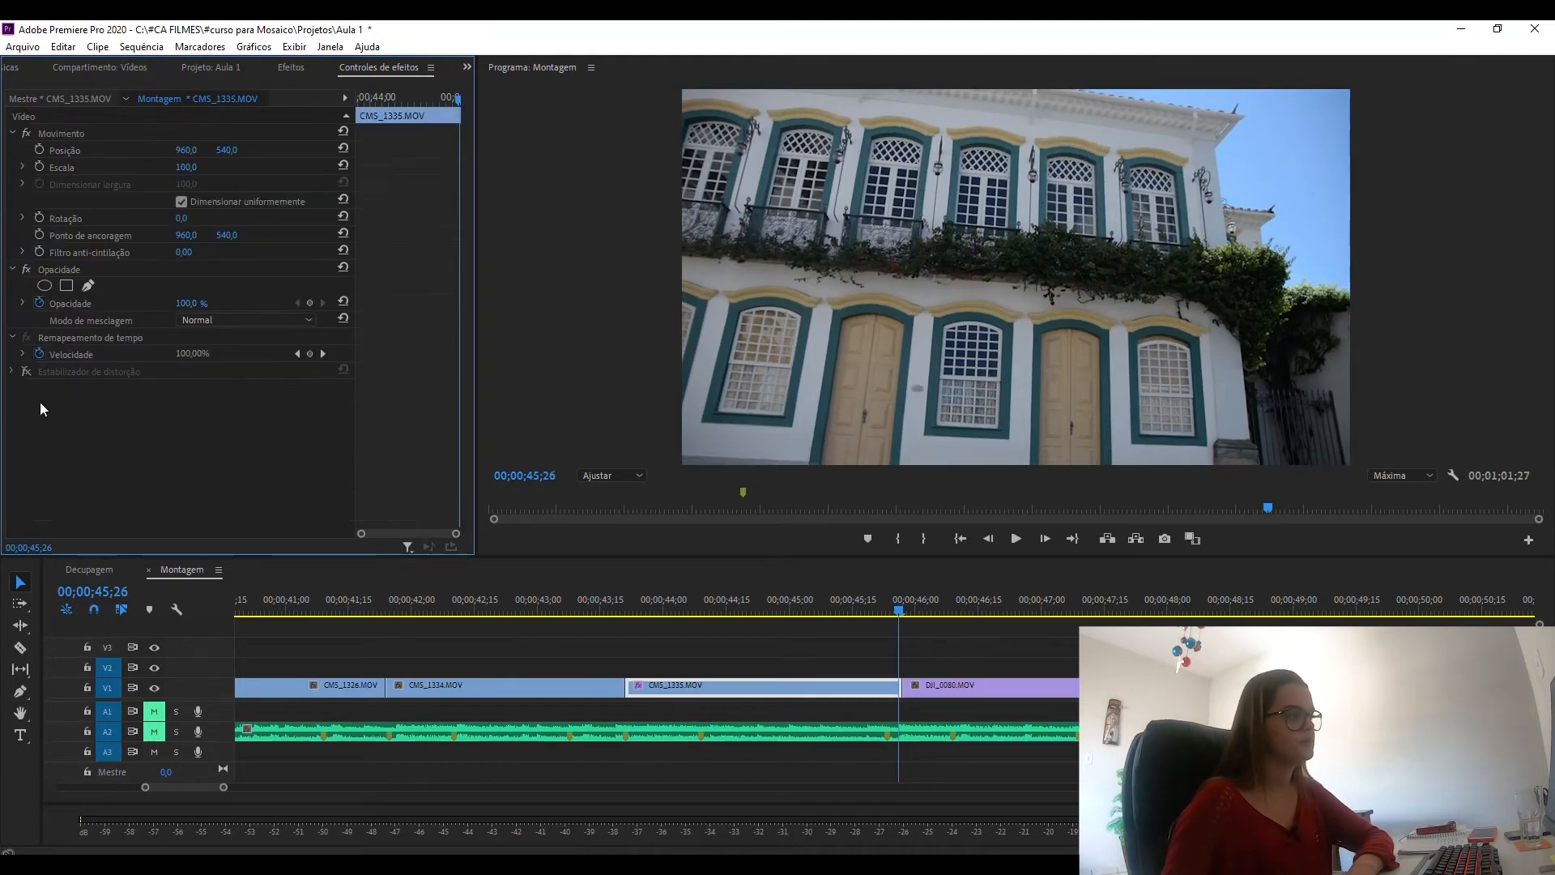
left_click(24, 371)
Step: Replay CMS_1335.MOV from its start to about 00;00;45;23 and review its Estabilizador de distorção settings
left_click(636, 603)
key("space")
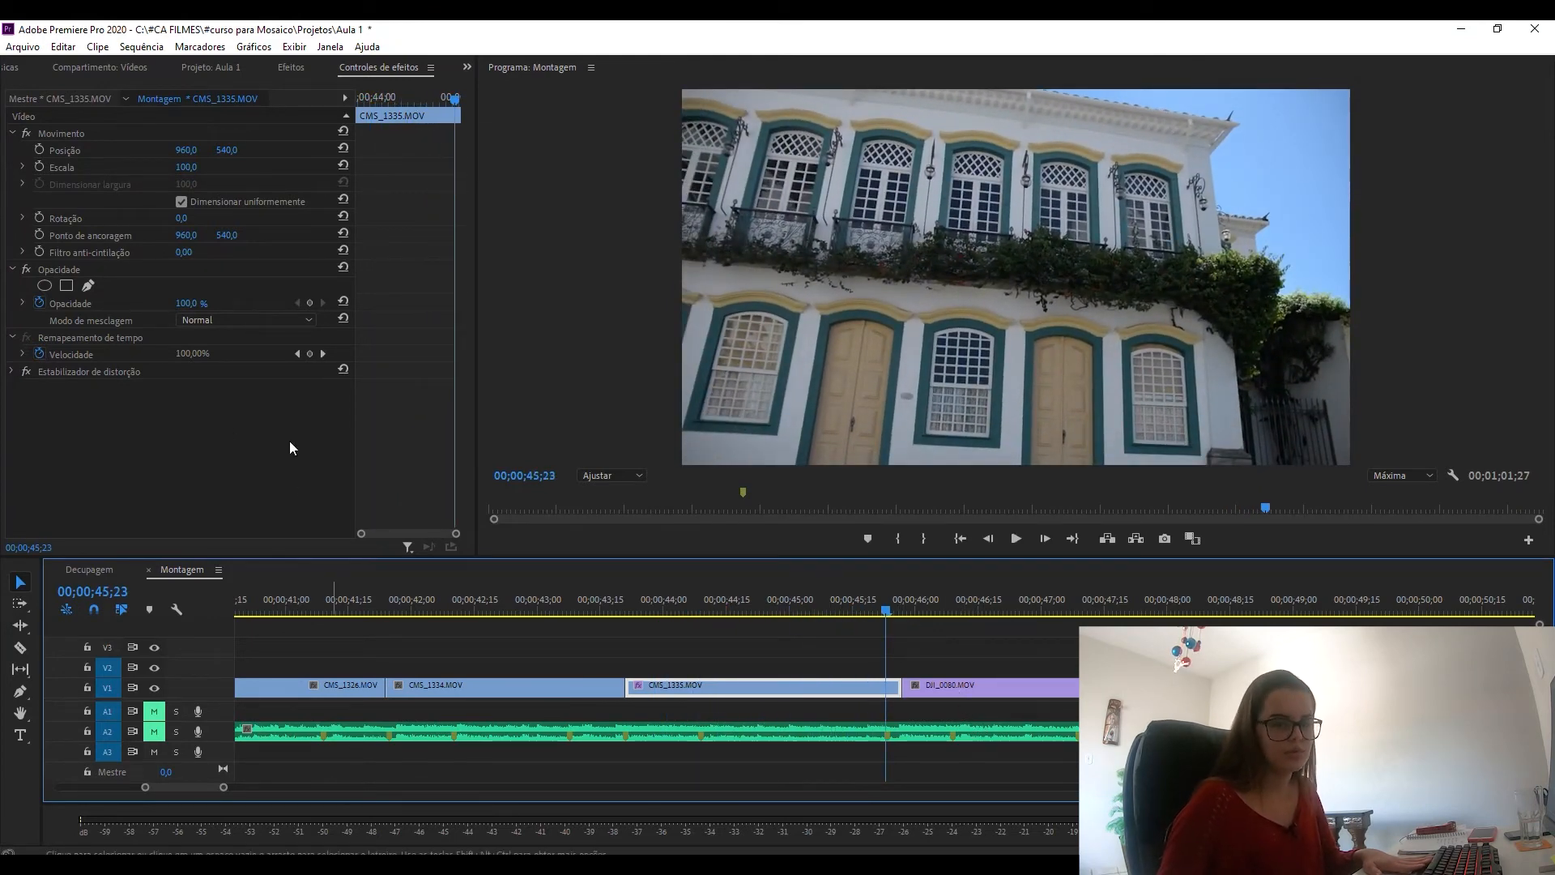
left_click(13, 371)
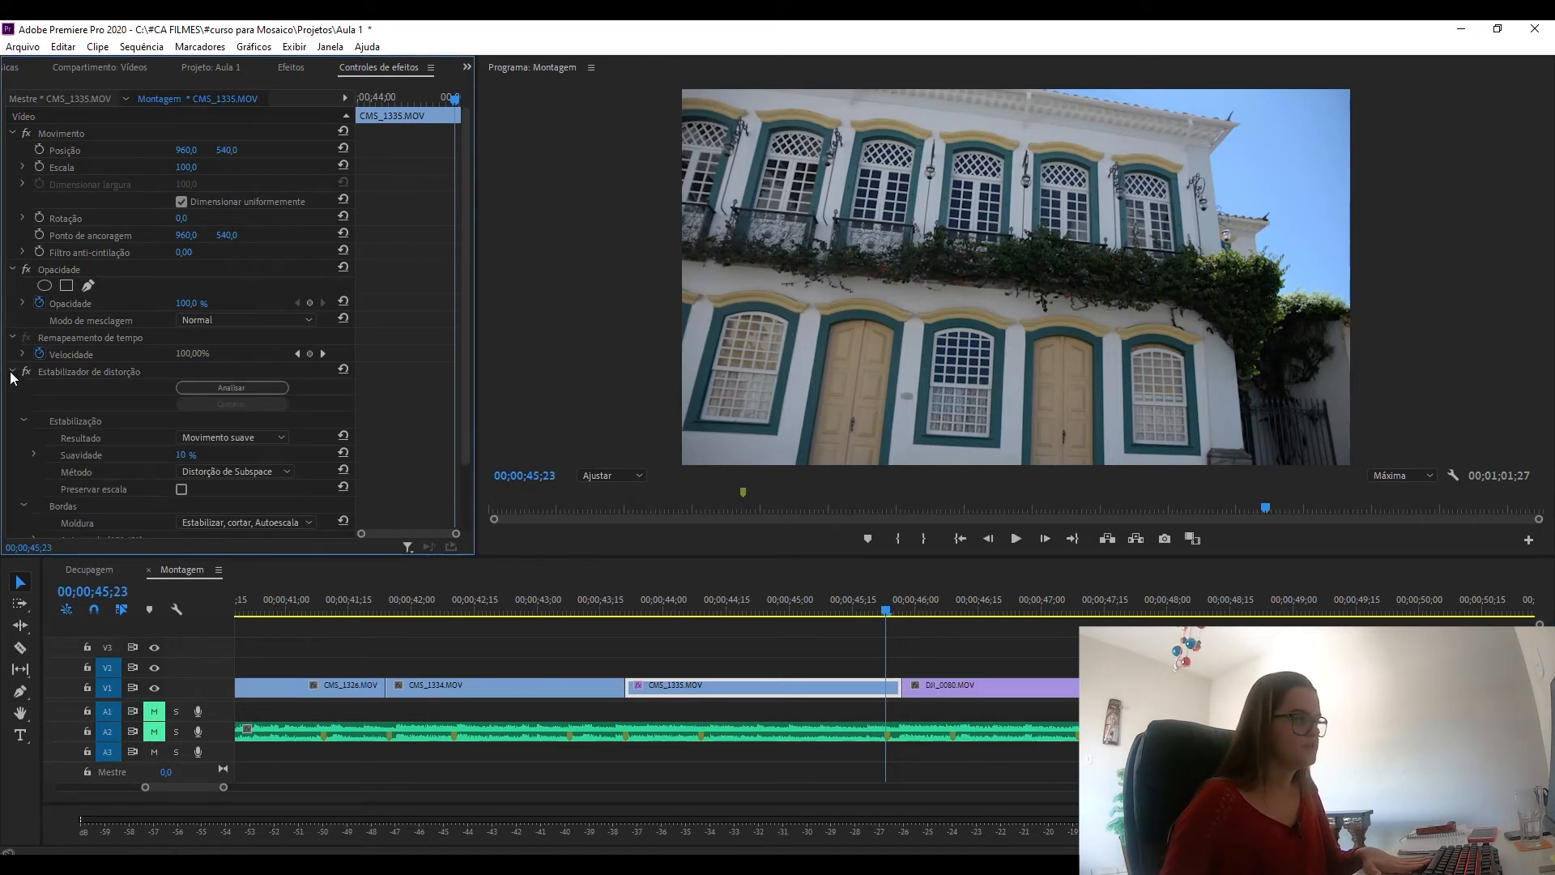
left_click(11, 371)
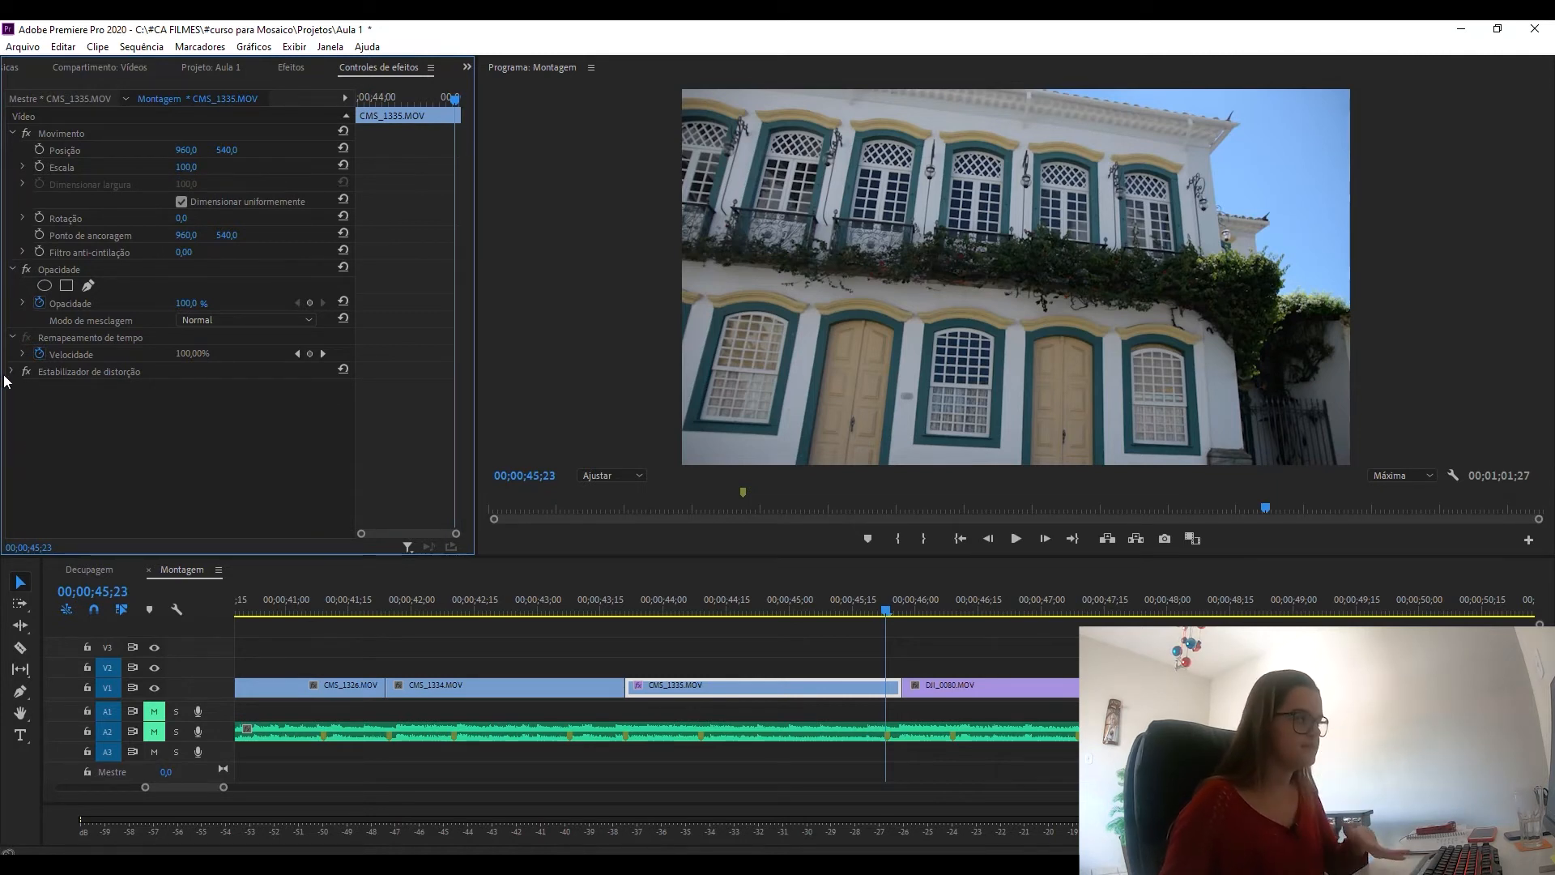
Step: Collapse the Remapeamento de tempo and Opacidade settings of CMS_1335.MOV and show only its Movimento properties
left_click(12, 337)
left_click(12, 269)
left_click(12, 134)
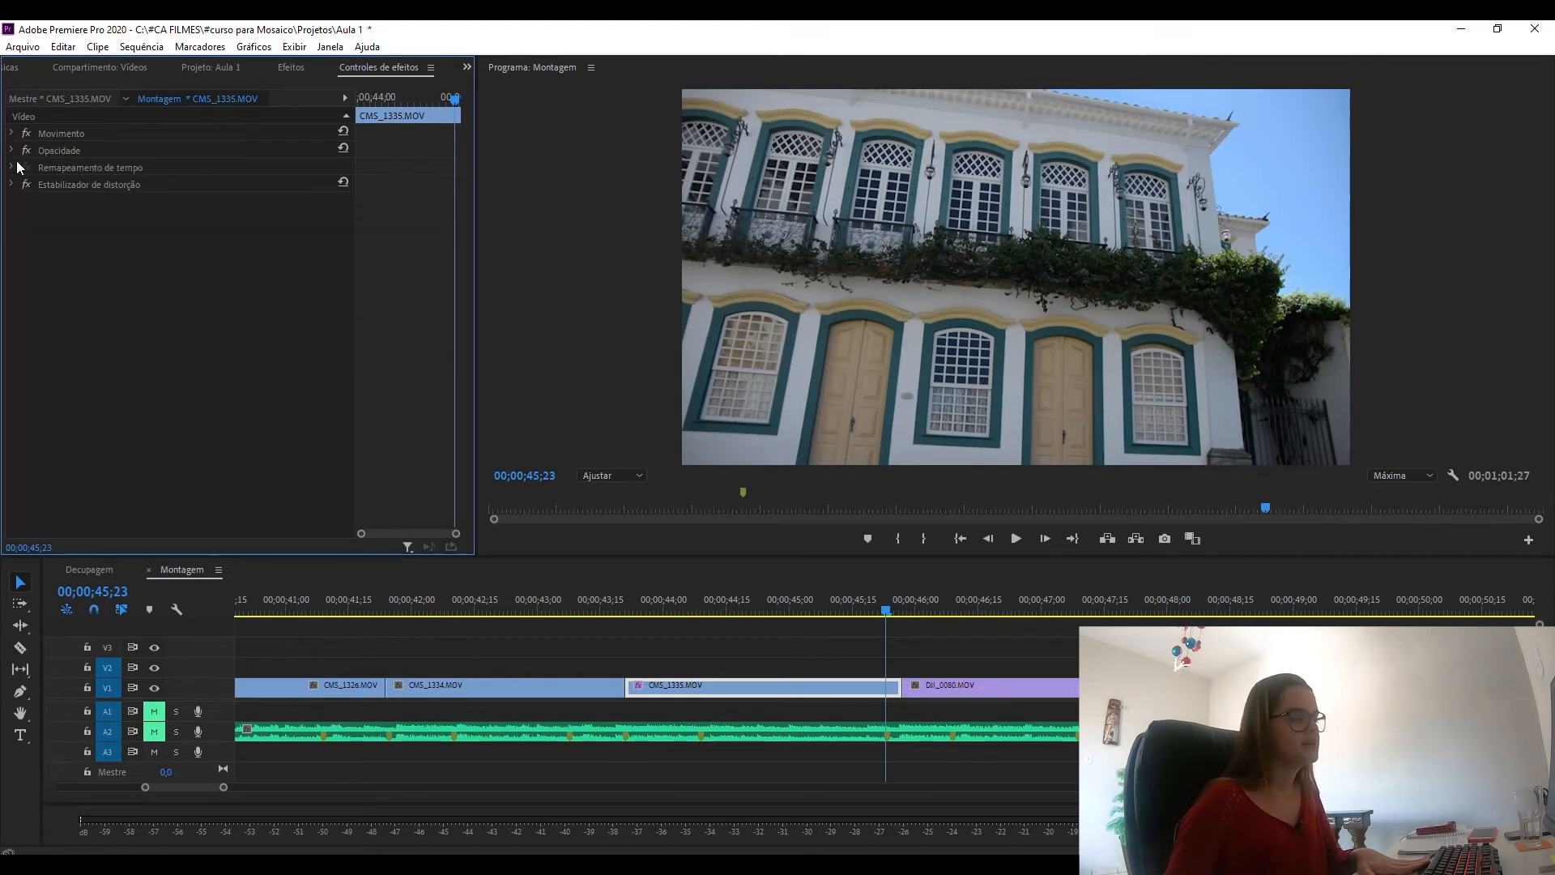
left_click(12, 134)
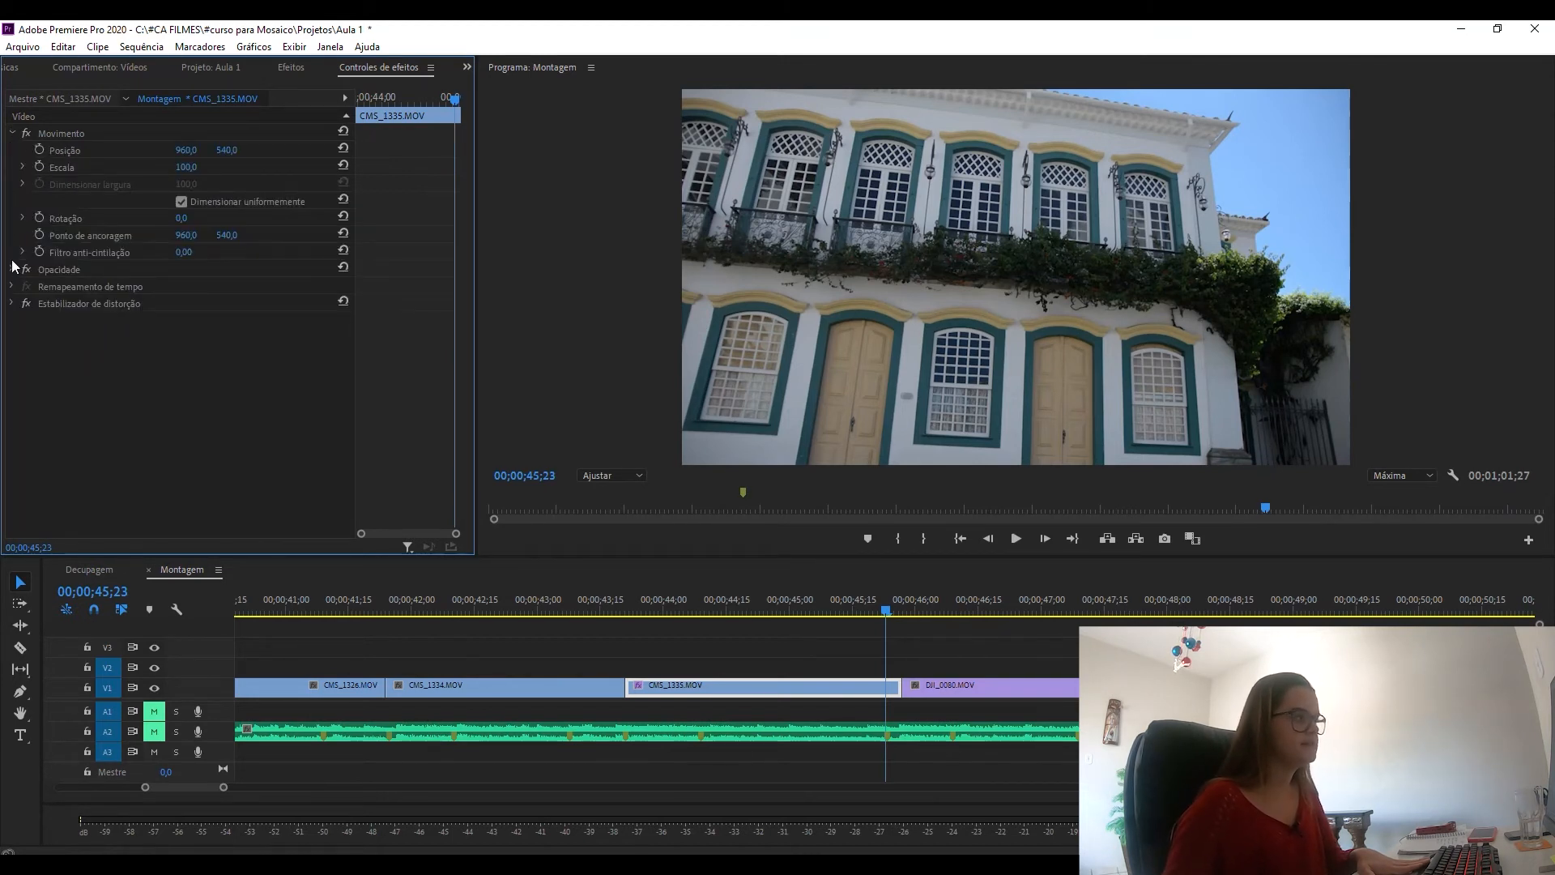
Step: Expand the Opacidade and Estabilizador de distorção settings of CMS_1335.MOV and set the stabilizer's Suavidade to 20 %
left_click(12, 302)
left_click(13, 270)
left_click(12, 337)
scroll(136, 389, "down", 2)
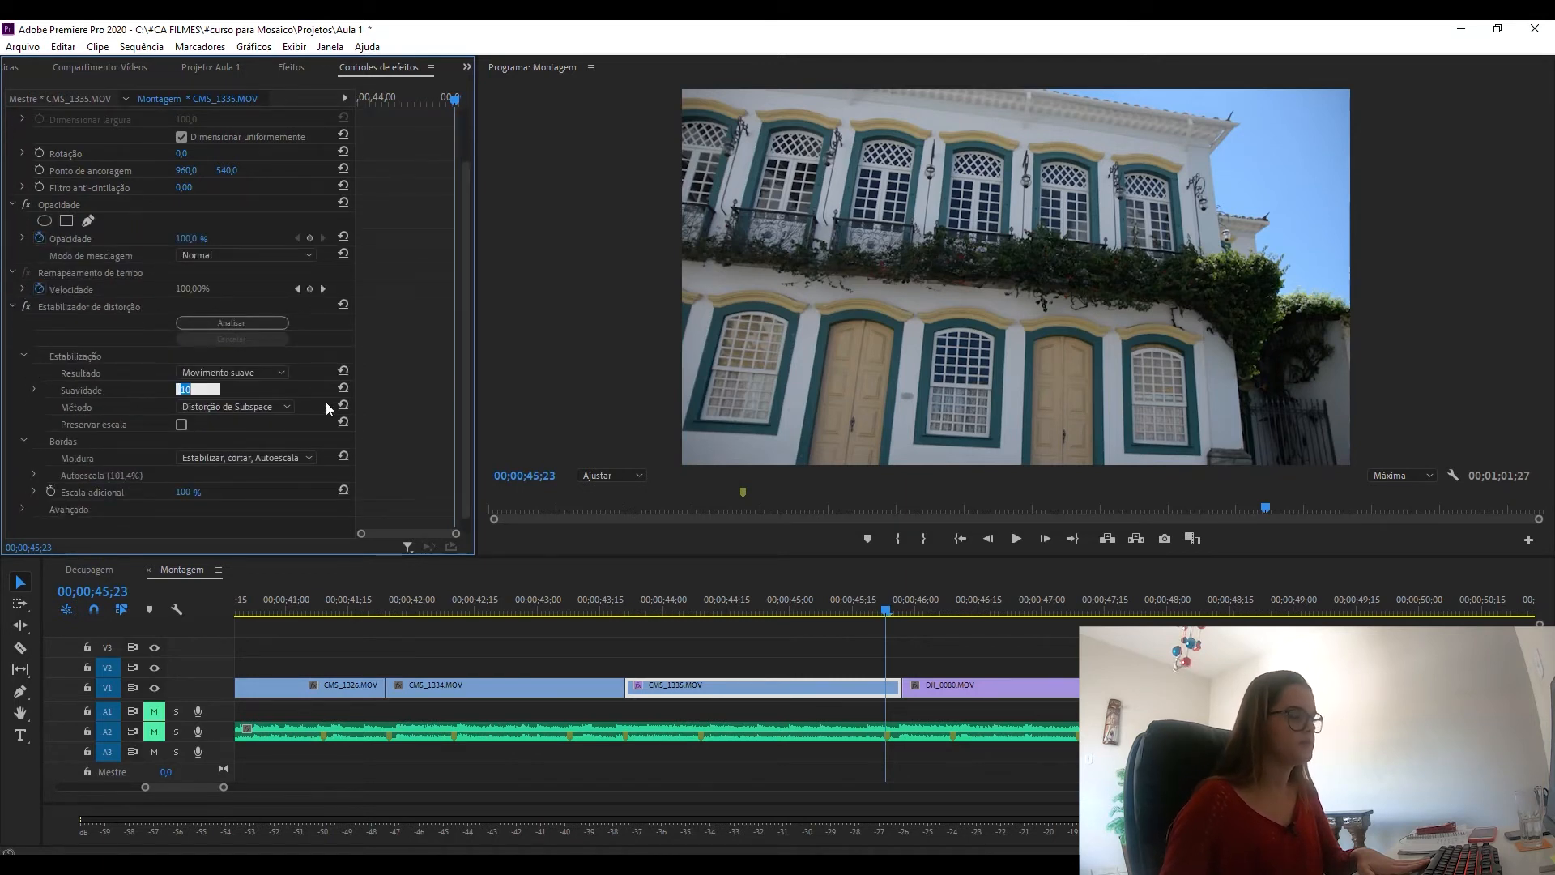
type("20")
key("Return")
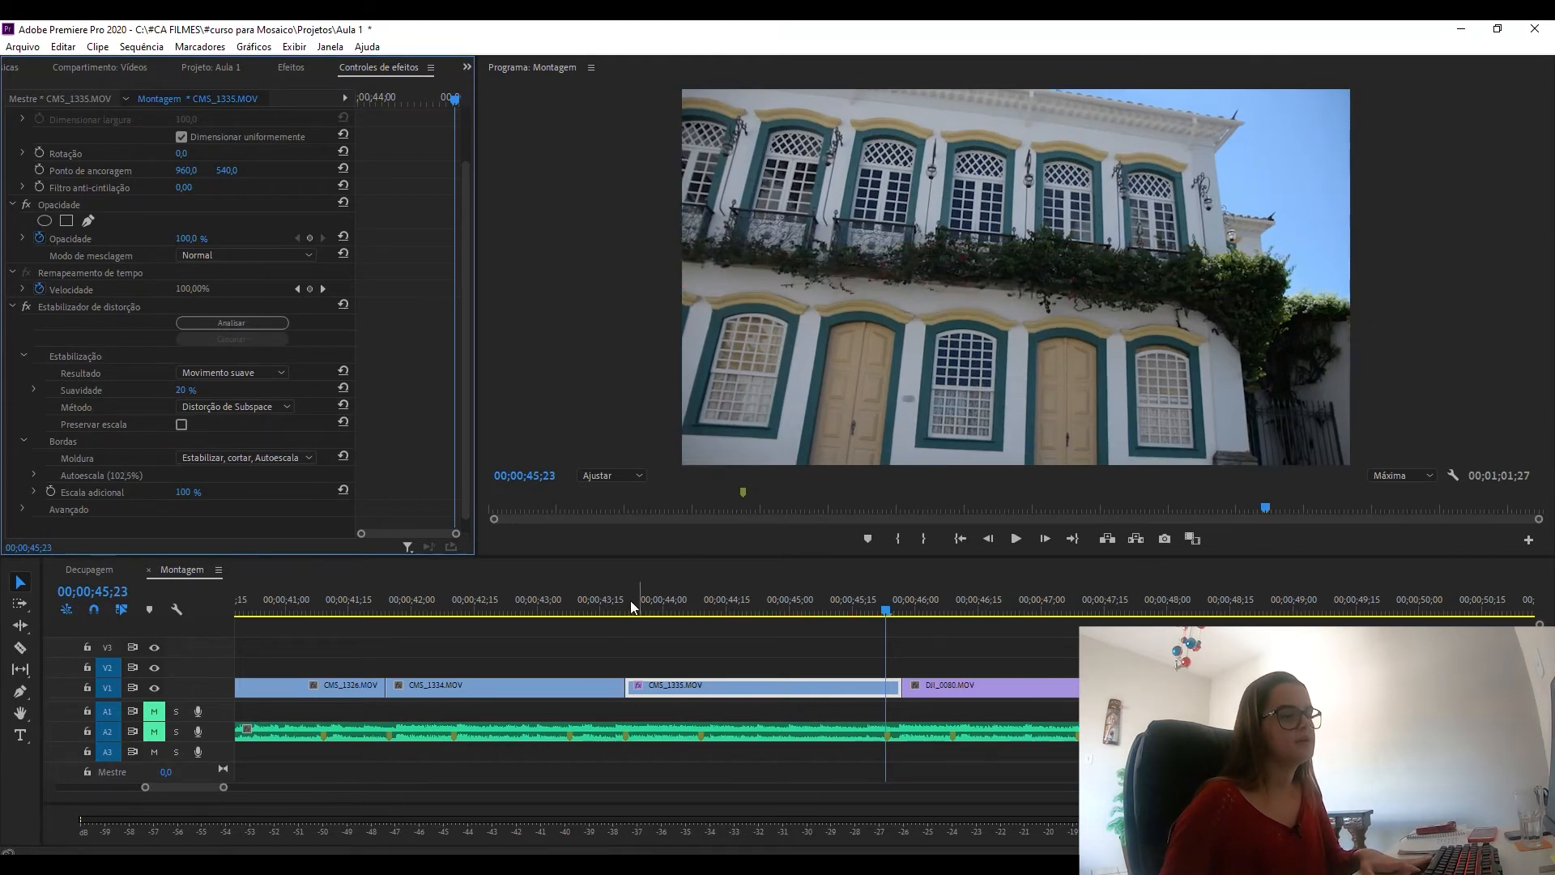
Step: Play from 00;00;42;22 and replay CMS_1335.MOV from its start to check the smoothness of the stabilized camera movement
left_click(503, 614)
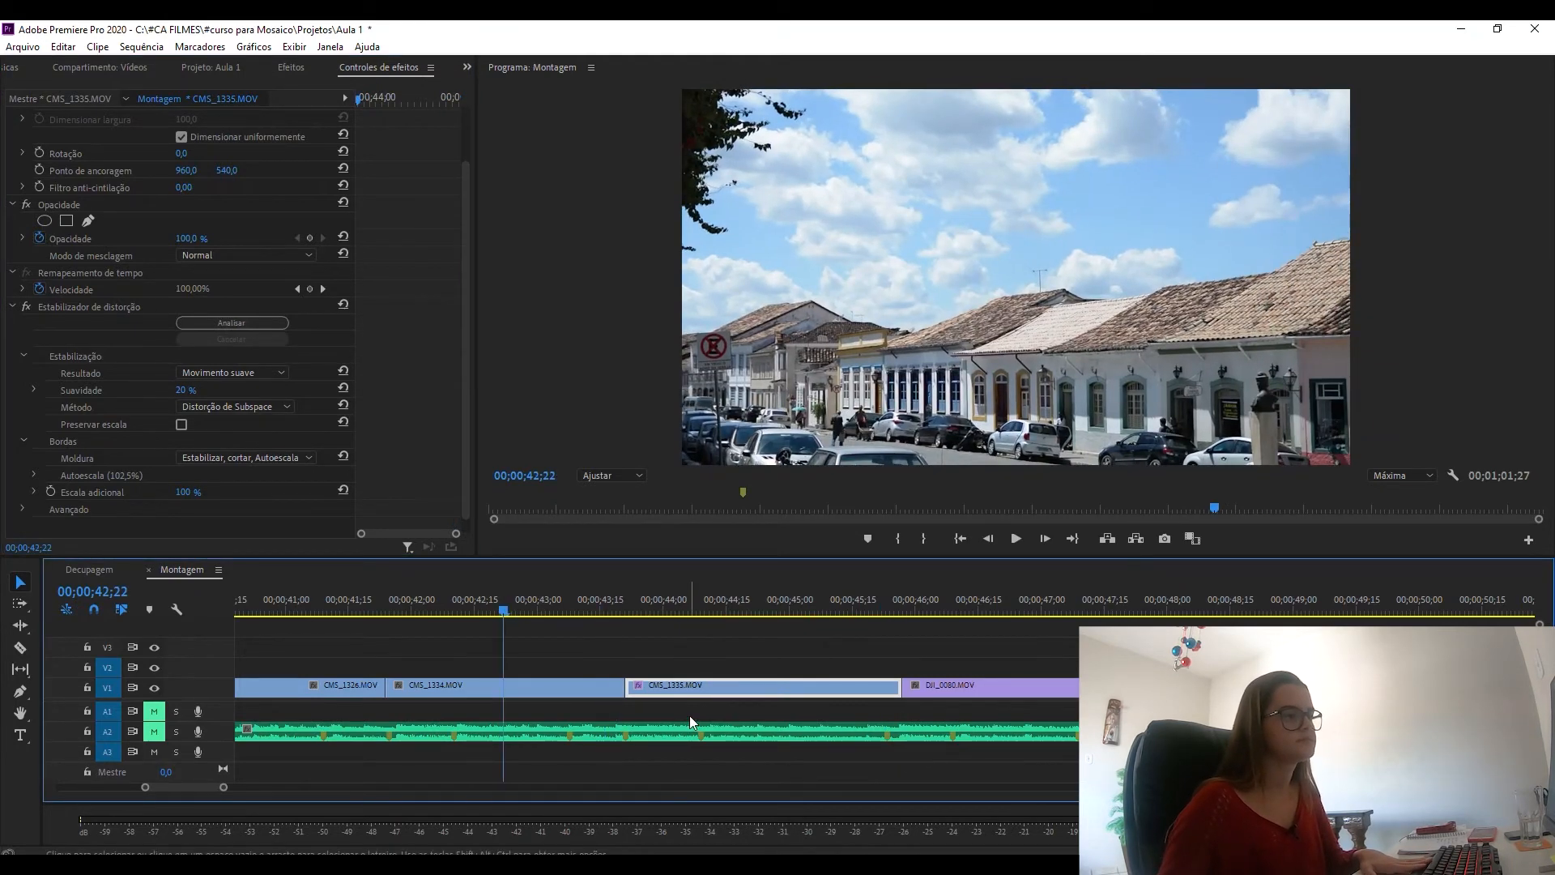
key("space")
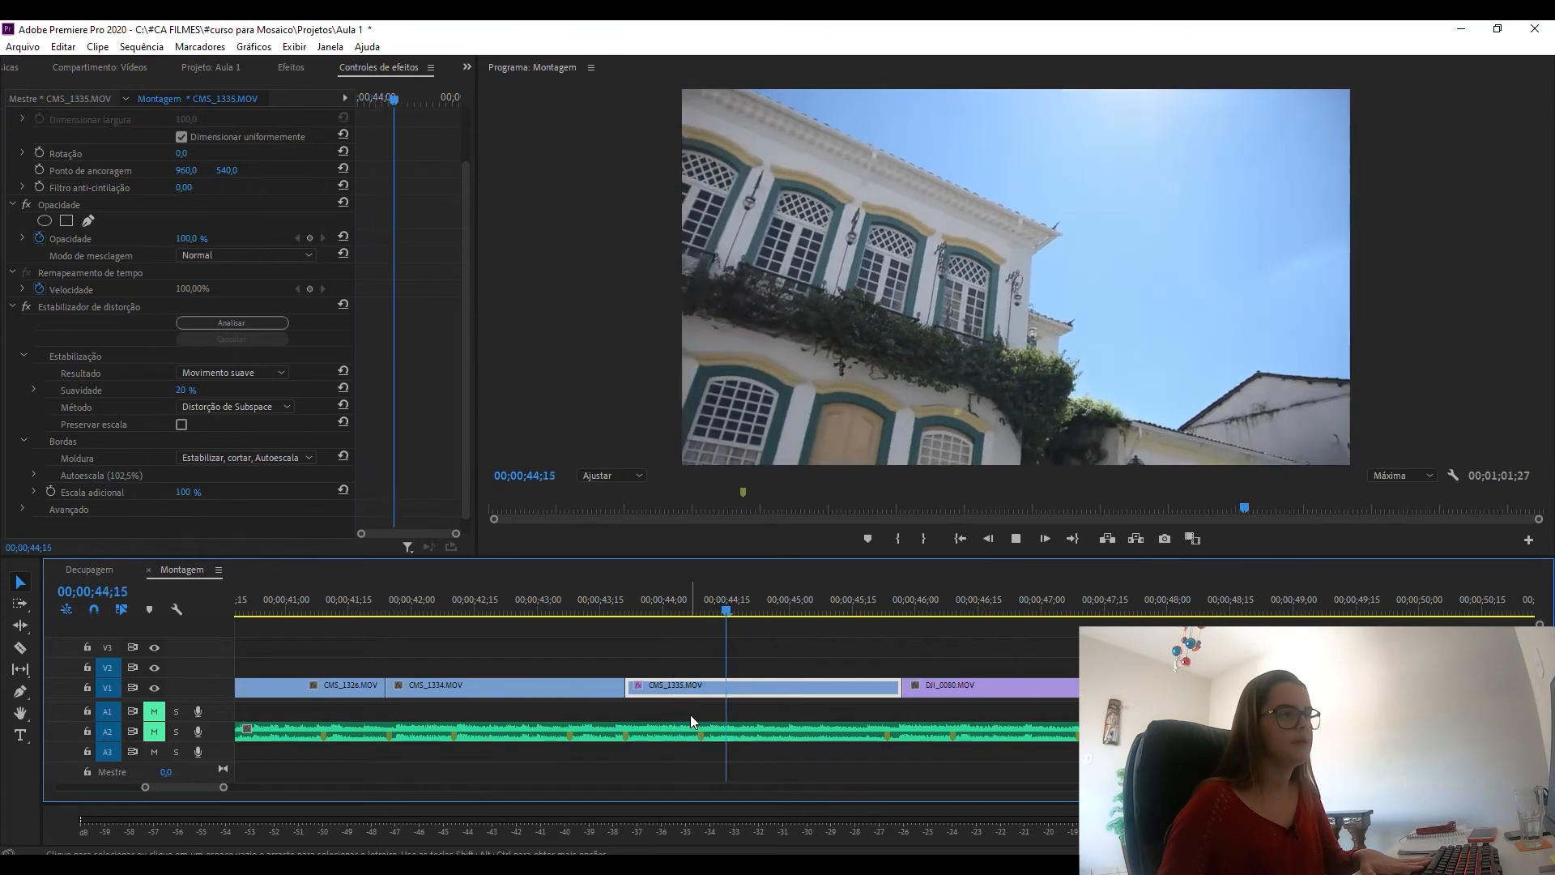
left_click(616, 614)
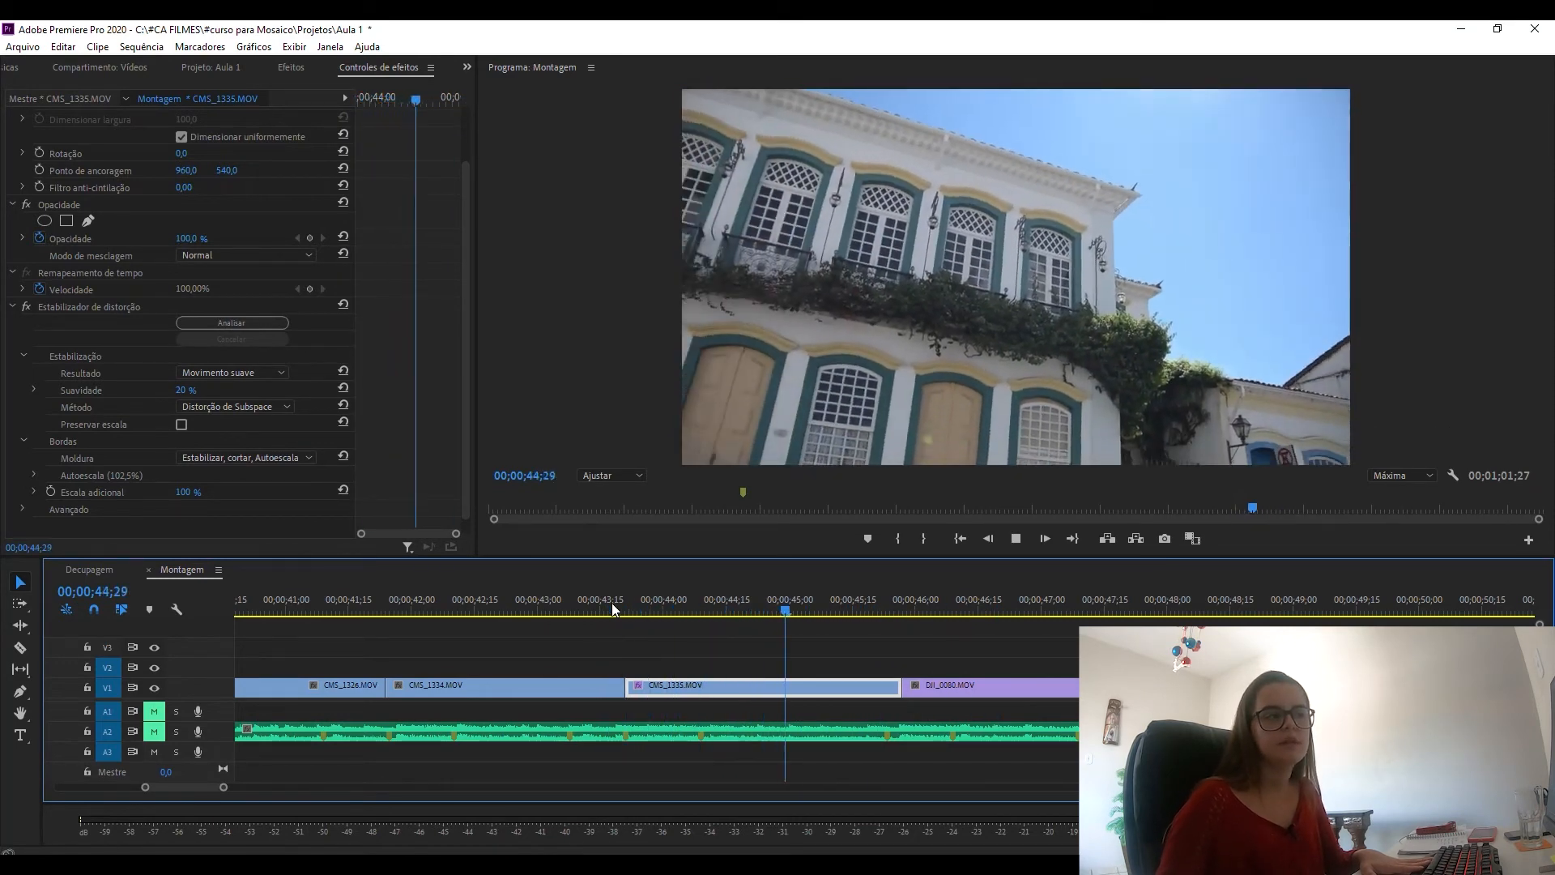
left_click(631, 609)
key("space")
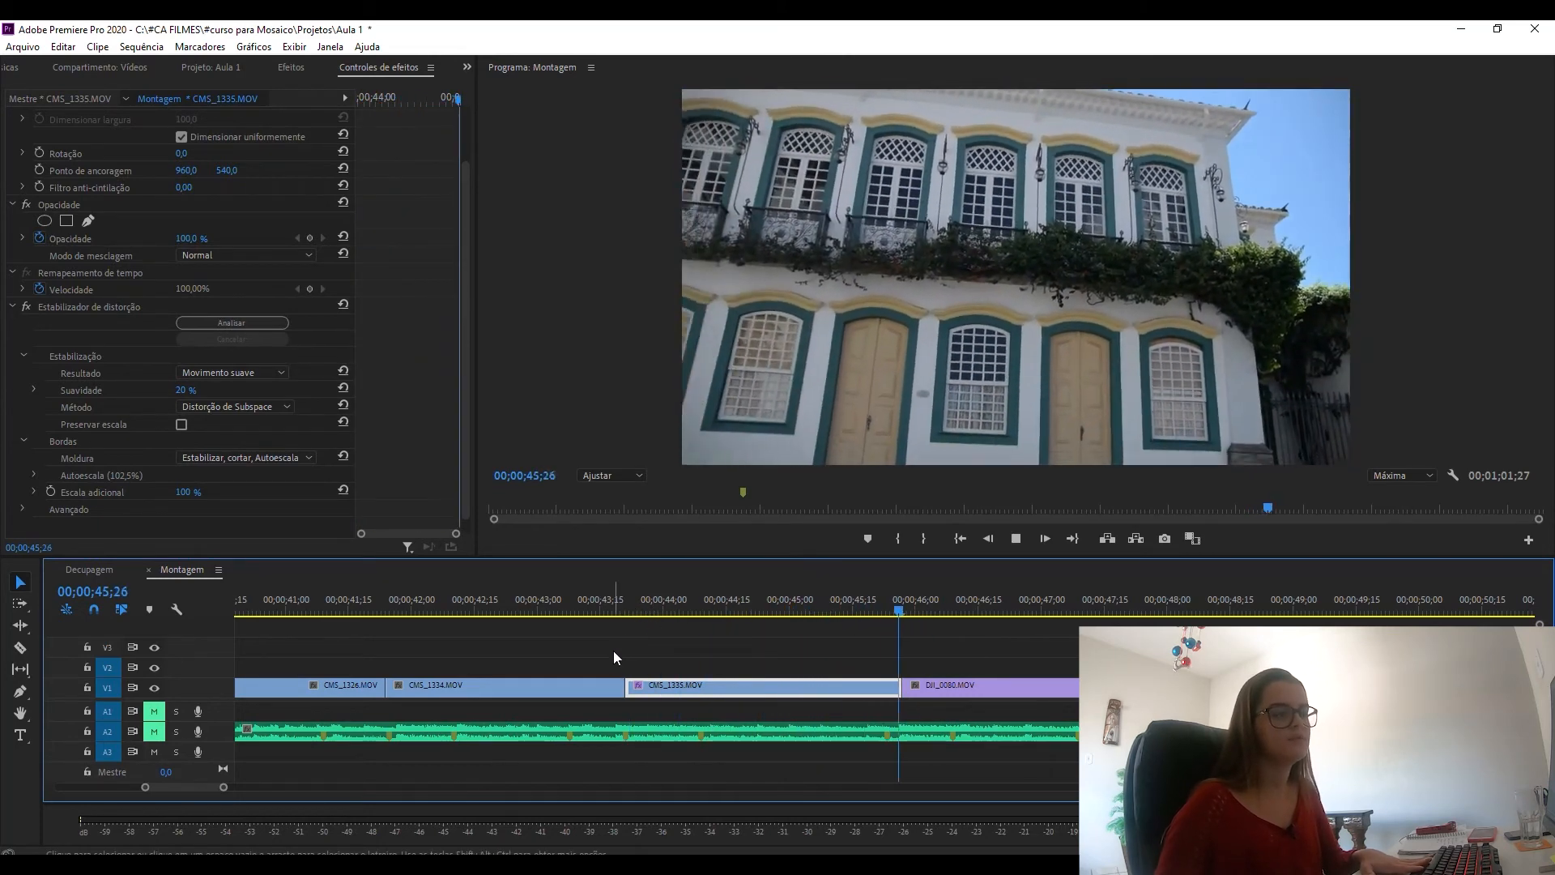
Step: Play the church tower drone clip DJI_0080.MOV in short stretches and examine its camera movement
key("space")
key("space")
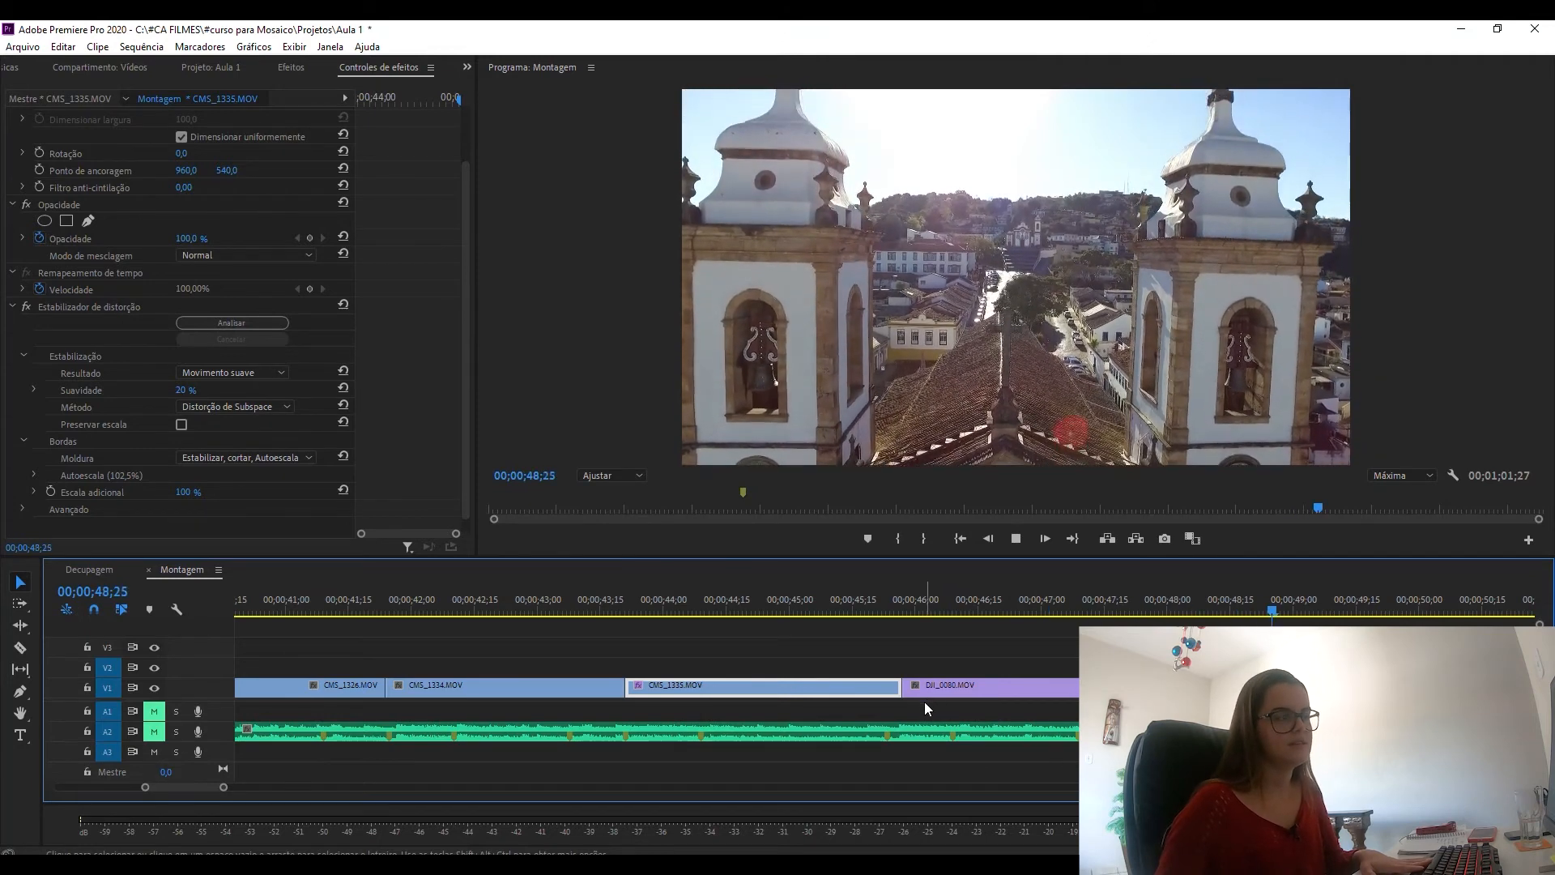
key("space")
key("minus")
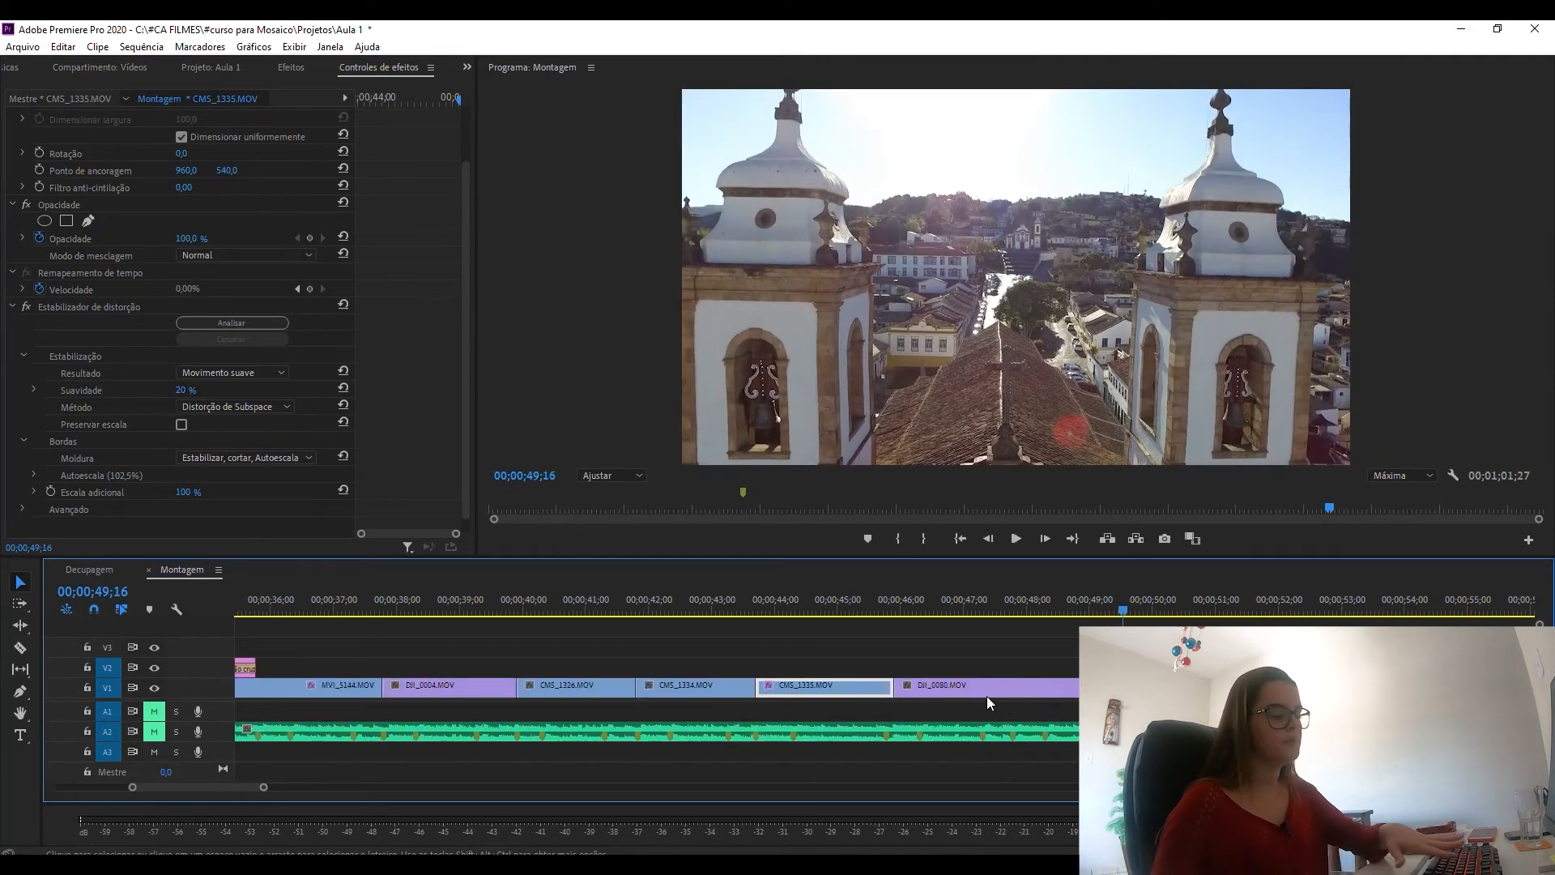
mouse_move(1129, 603)
left_mouse_down()
mouse_move(1142, 602)
mouse_move(1122, 606)
left_mouse_up()
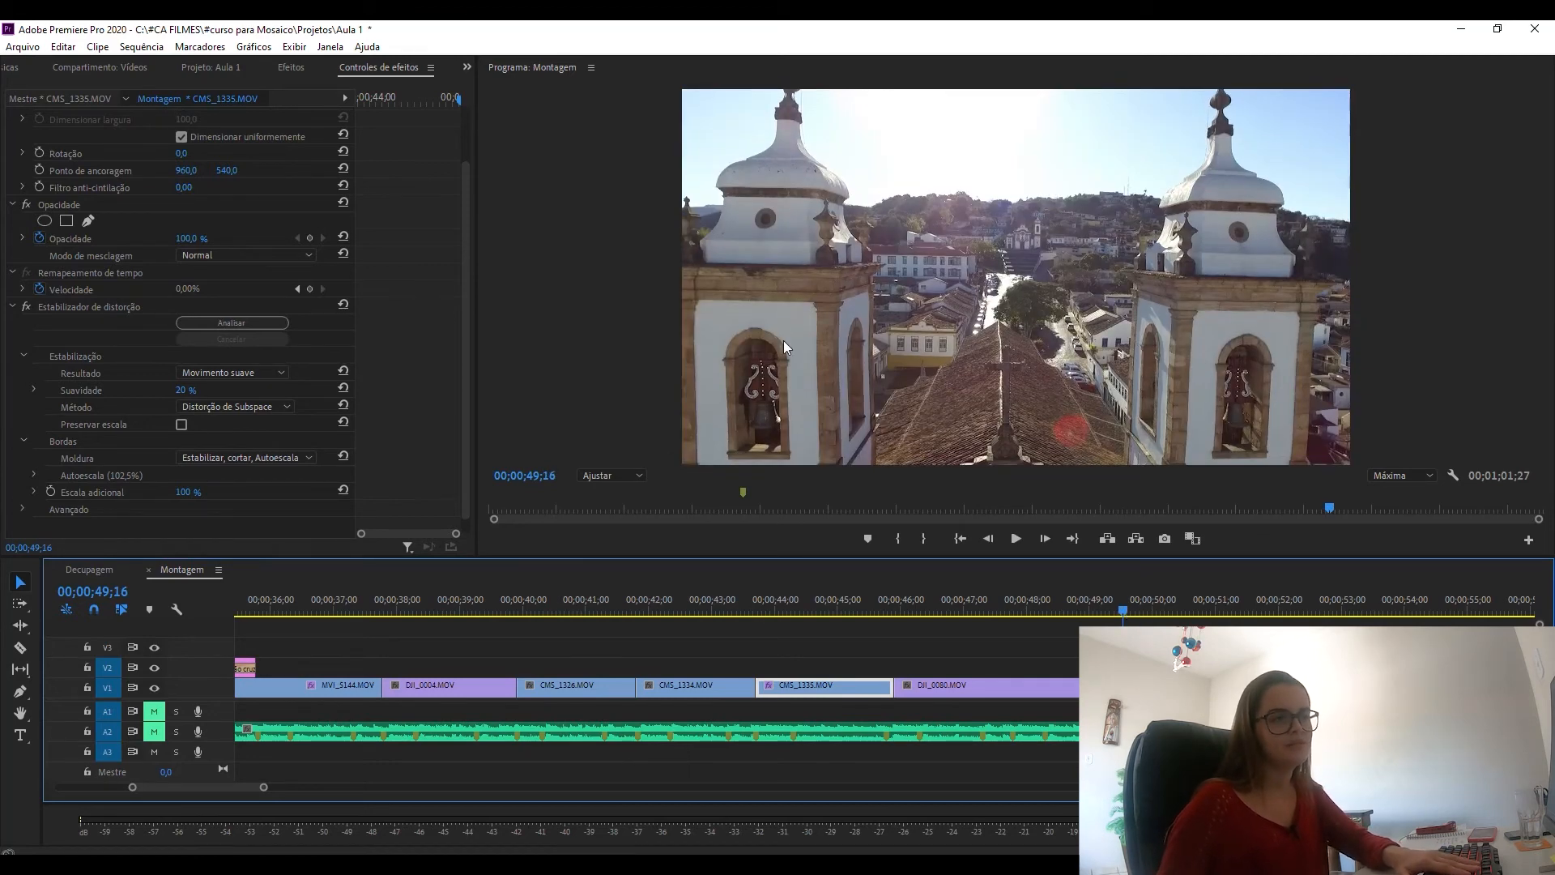
left_click_drag(928, 607, 904, 698)
key("space")
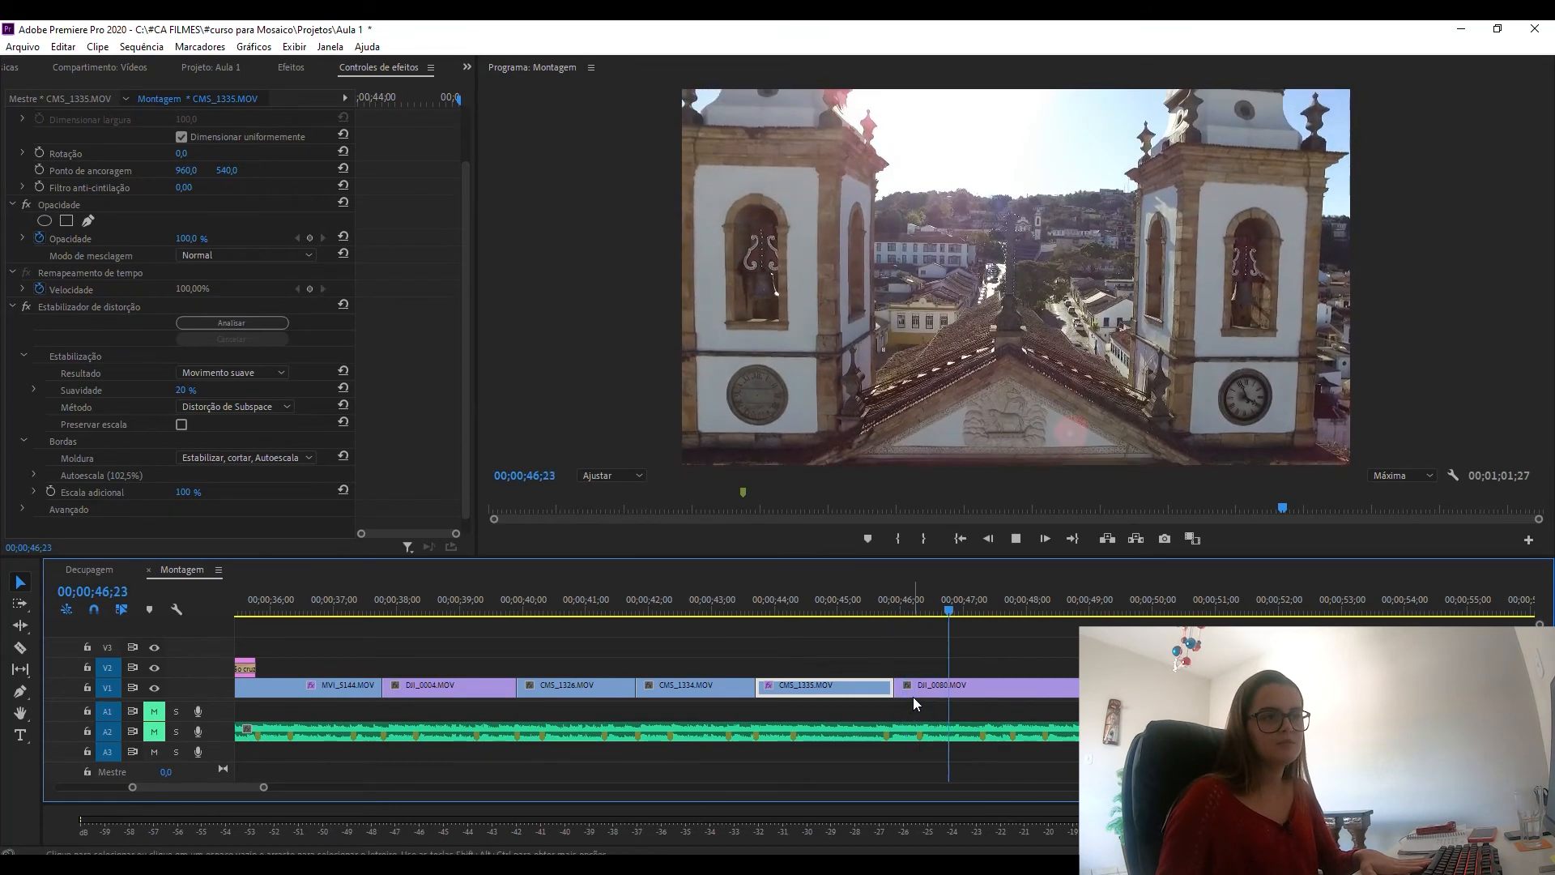
key("space")
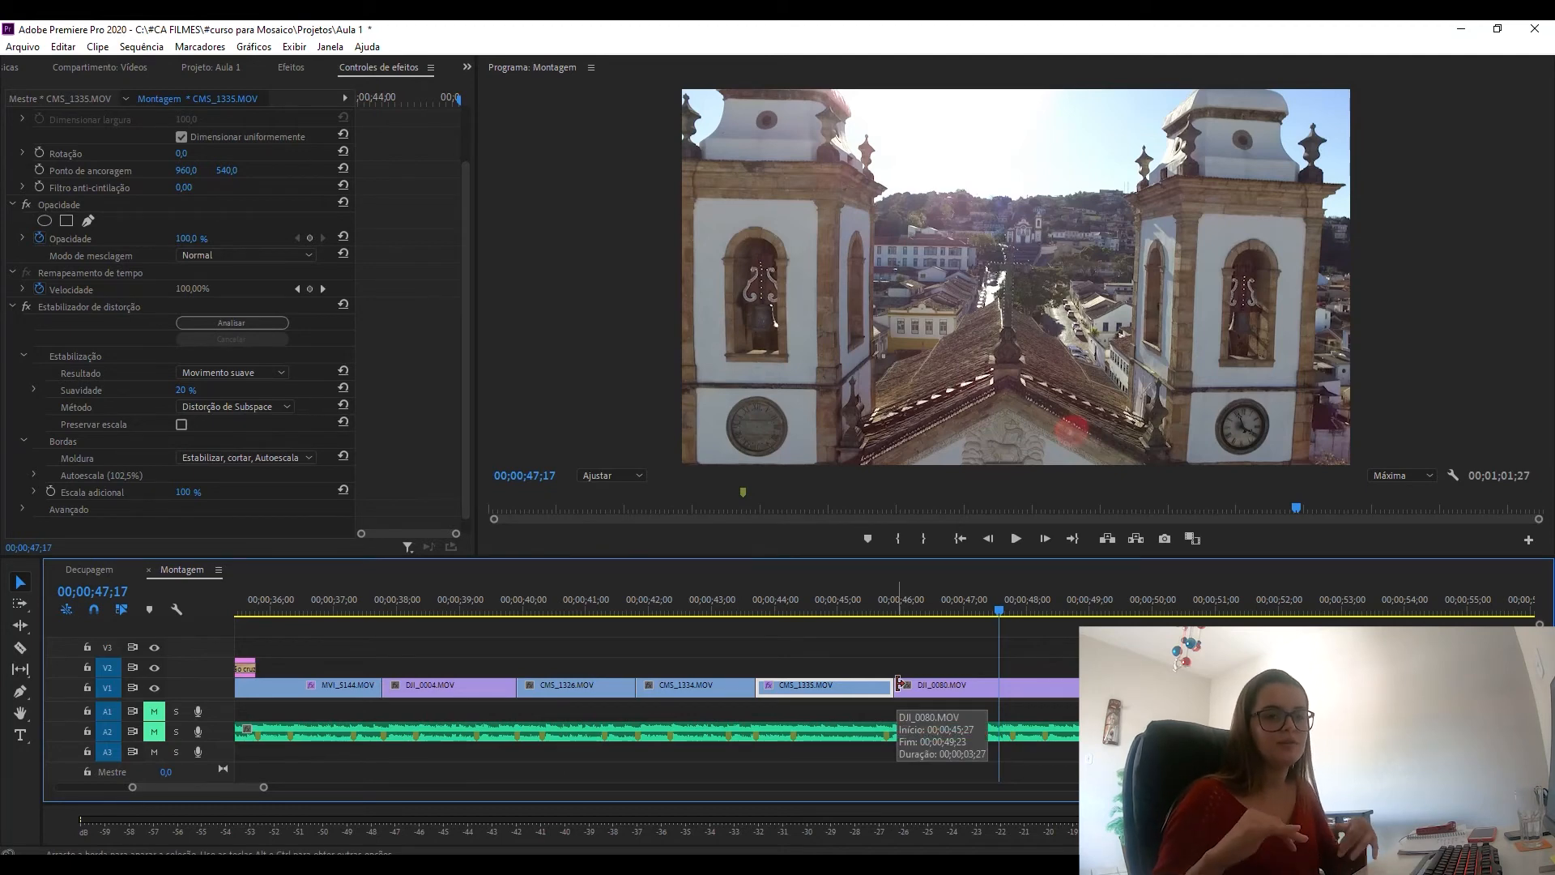
key("space")
key("space")
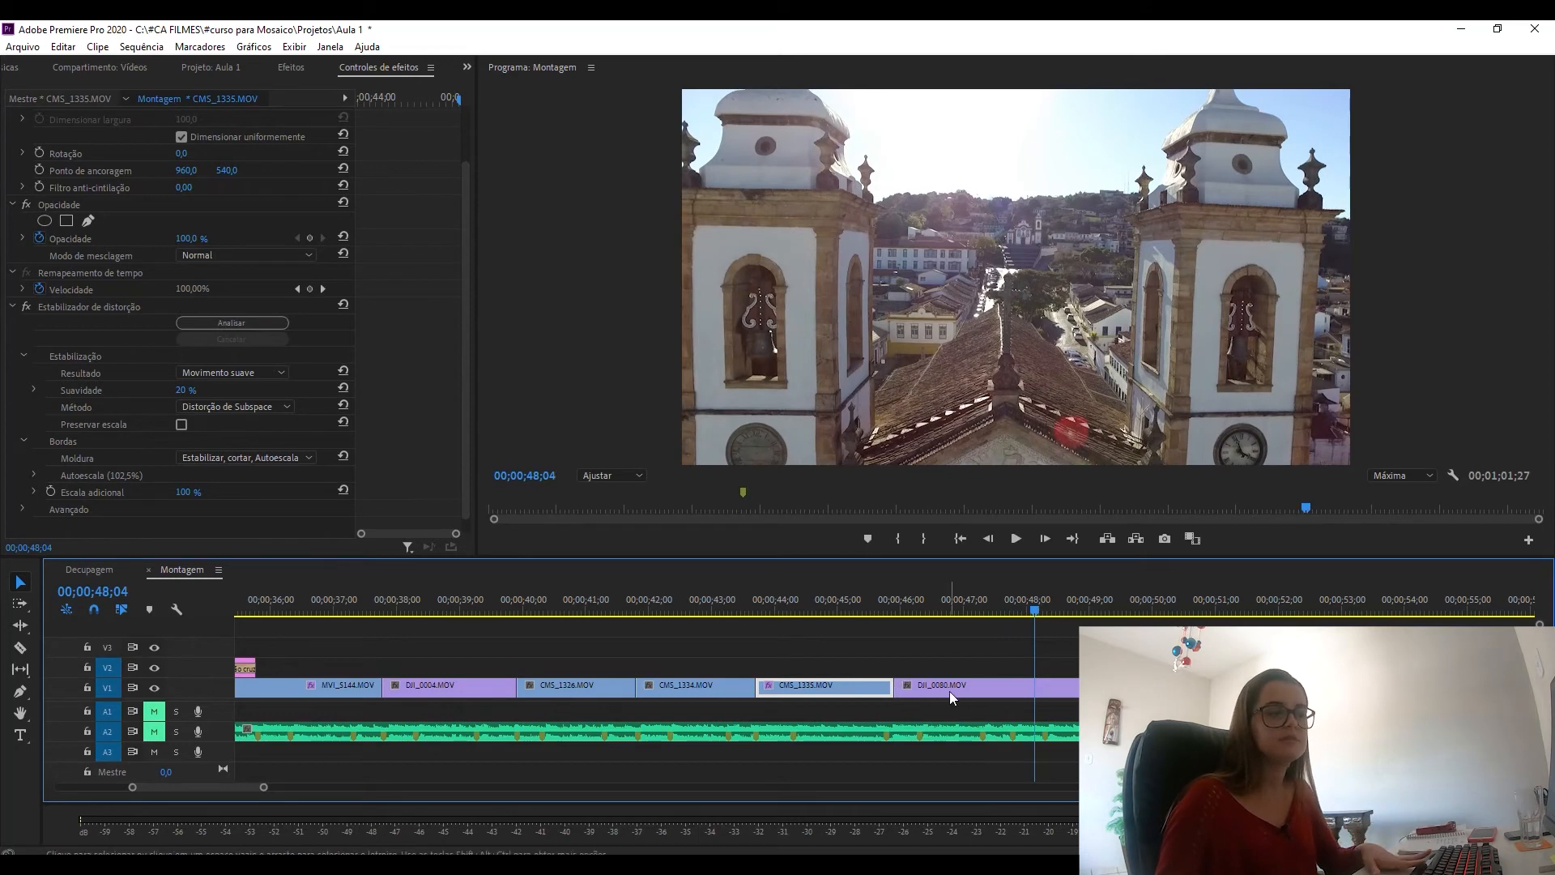
Step: Replay DJI_0080.MOV from its start, pausing midway, to judge whether the shot needs stabilizing
left_click(898, 601)
key("space")
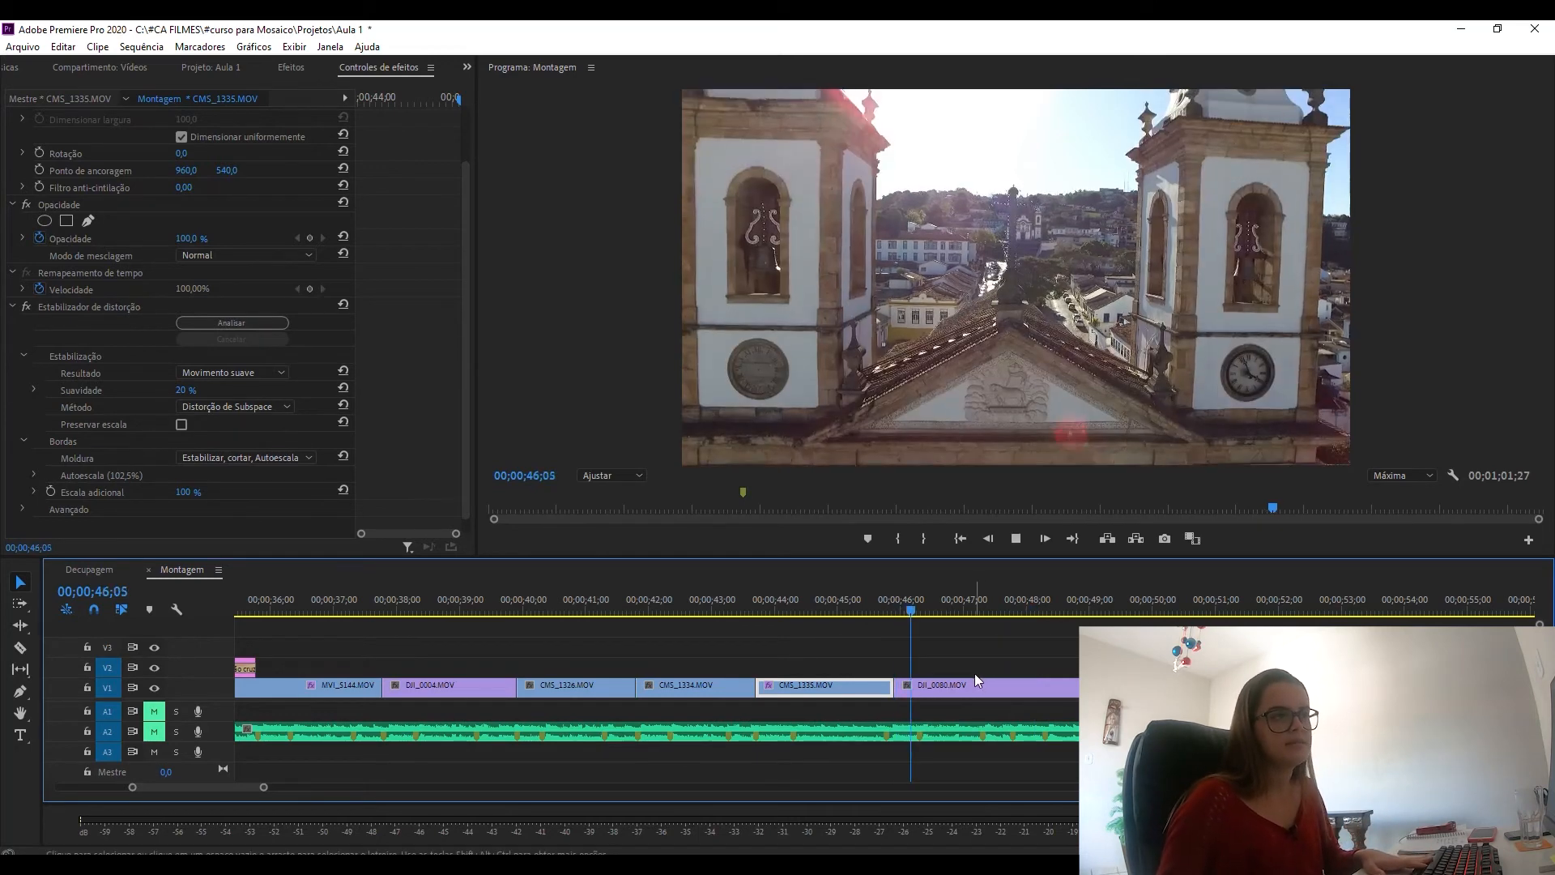
key("space")
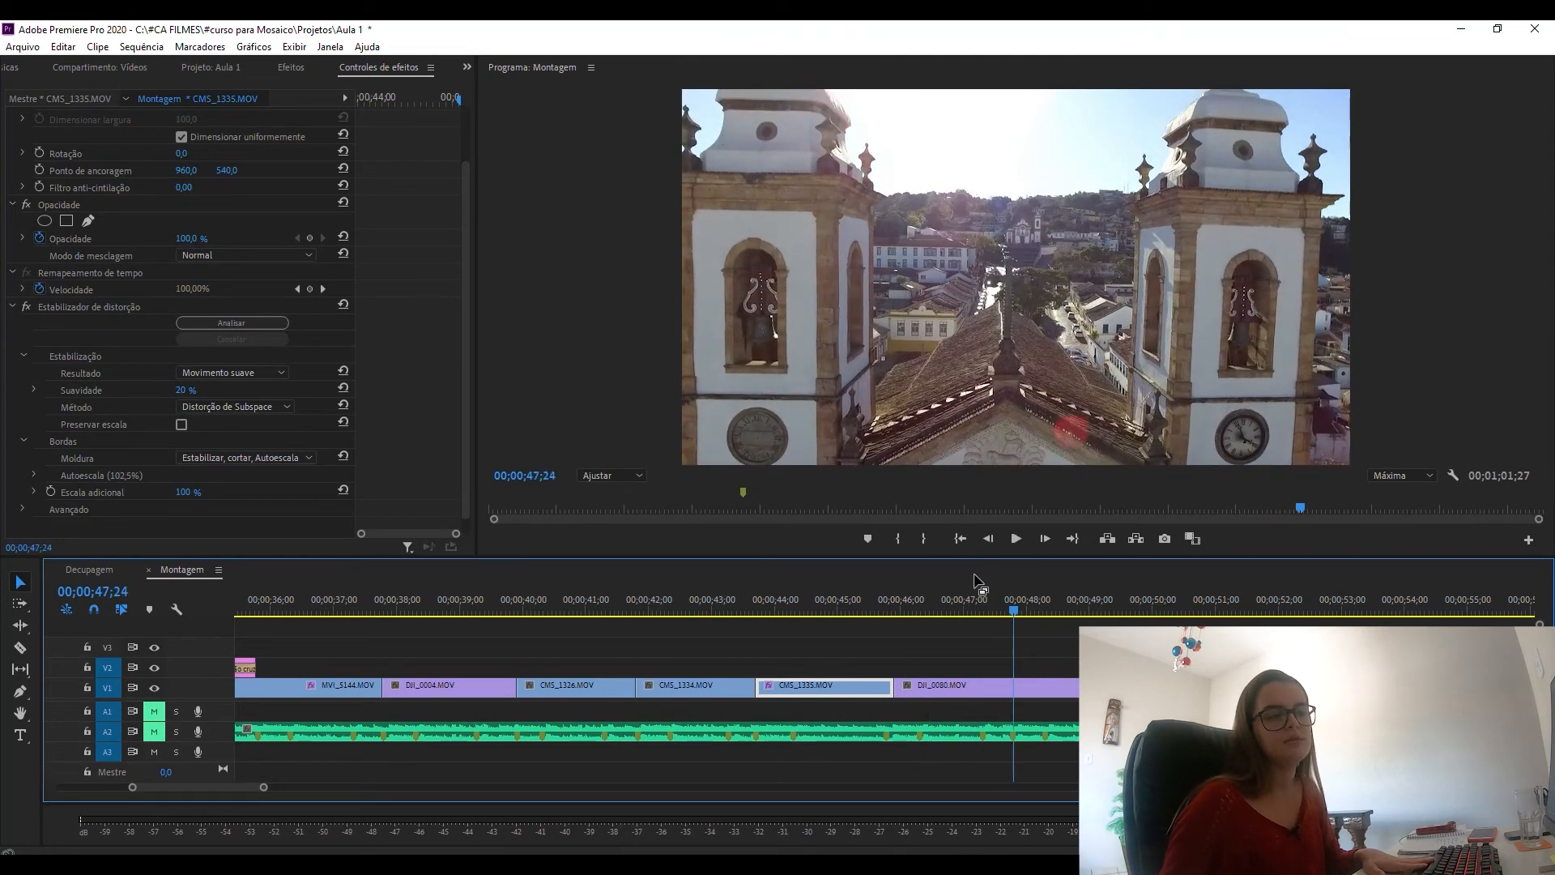
key("space")
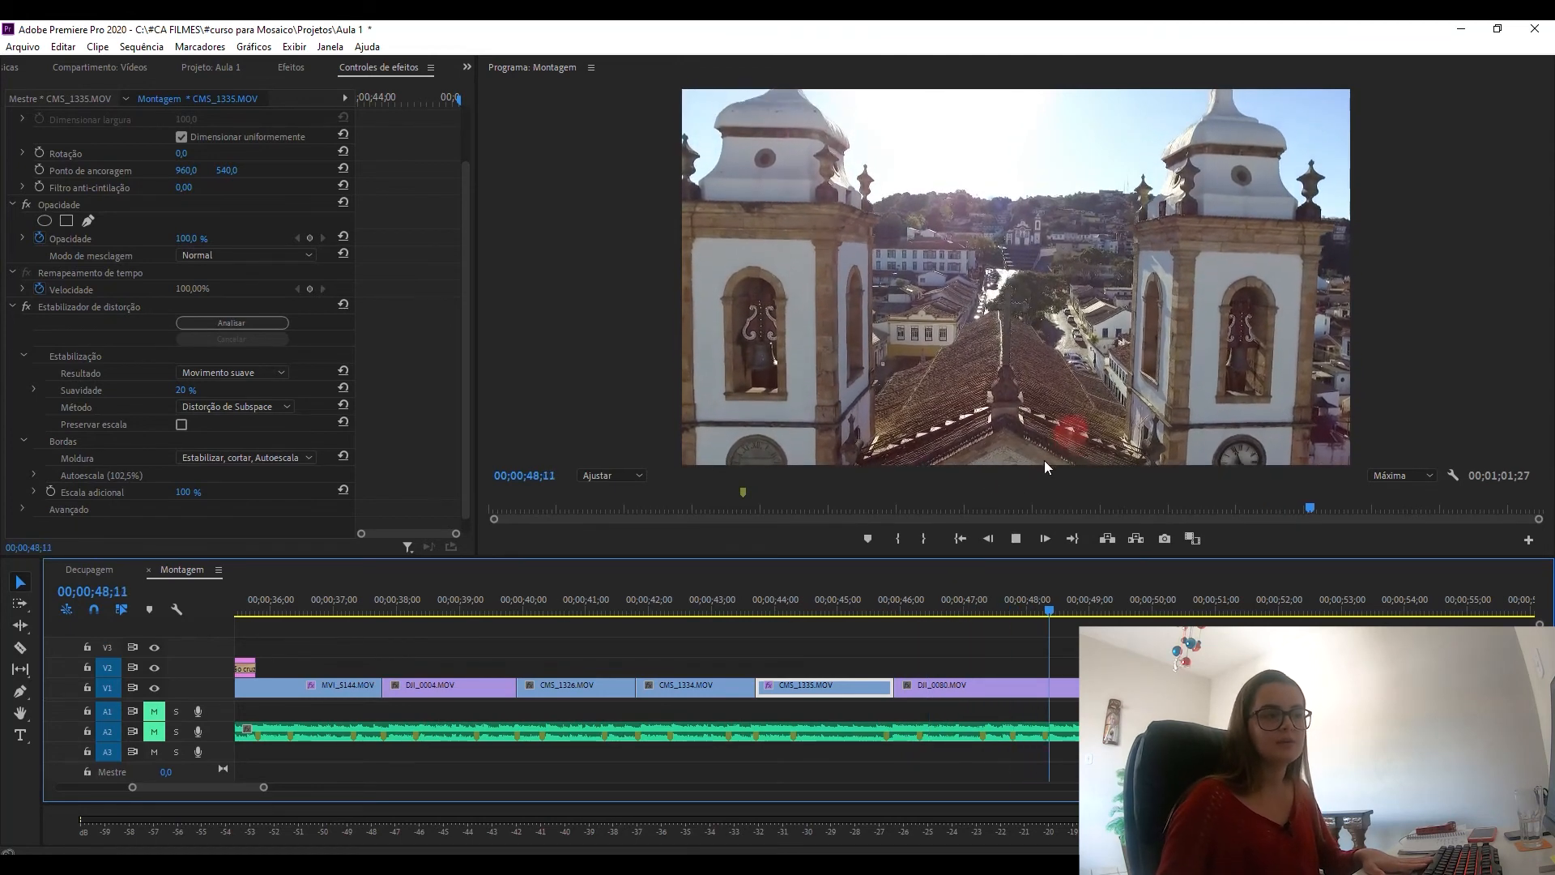
key("space")
Step: Deselect the timeline clip and play the aerial clip DJI_0081.MOV up to 00;00;52;16 to check its movement
left_click(1137, 646)
left_click(1134, 606)
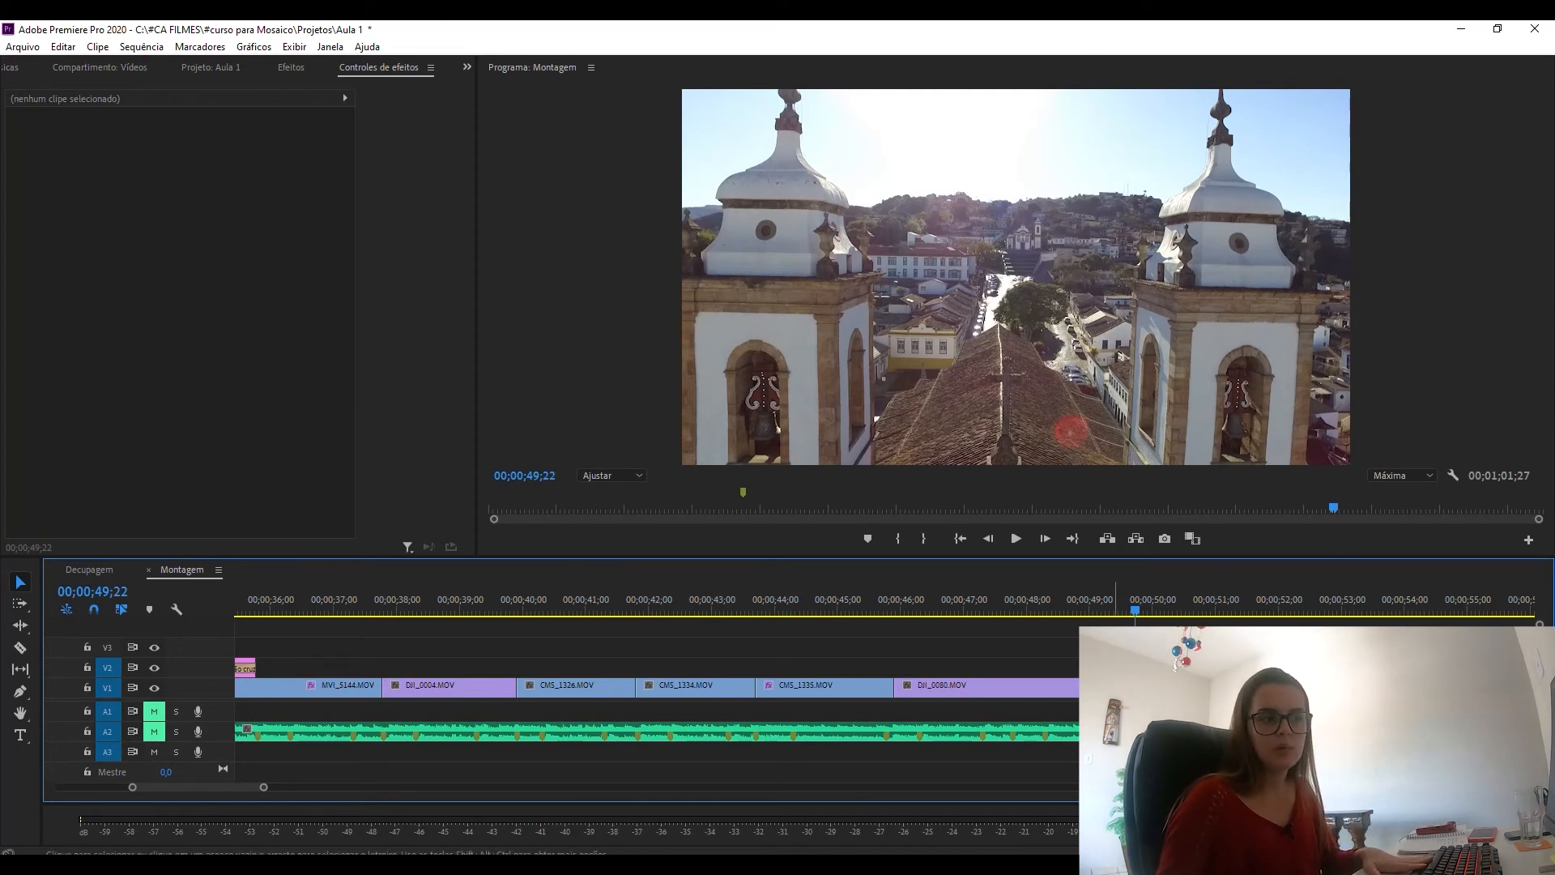
left_click(1161, 596)
key("space")
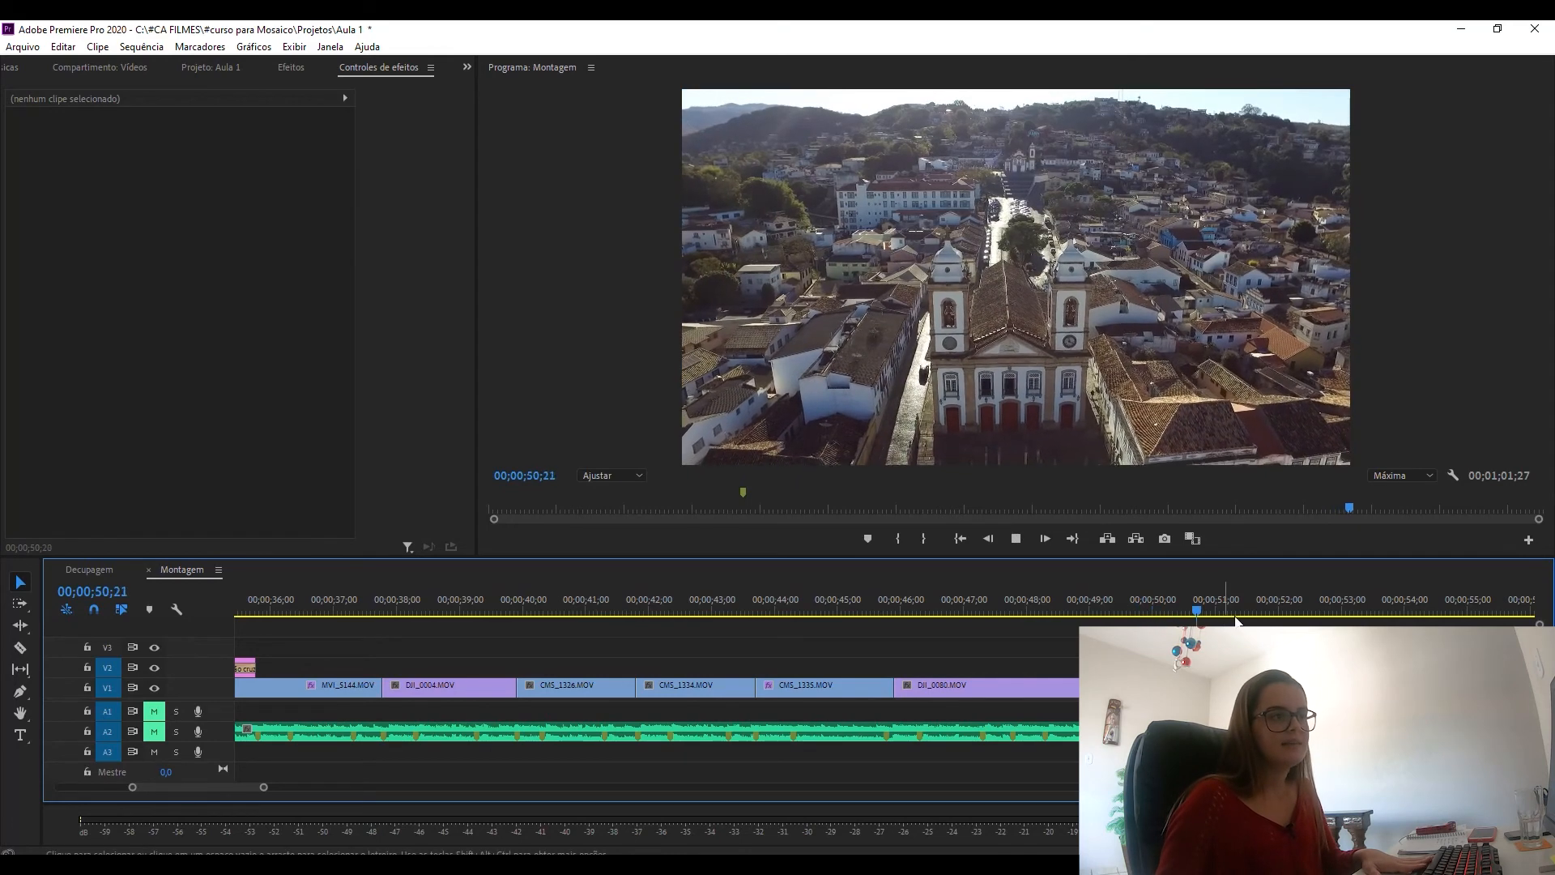
key("space")
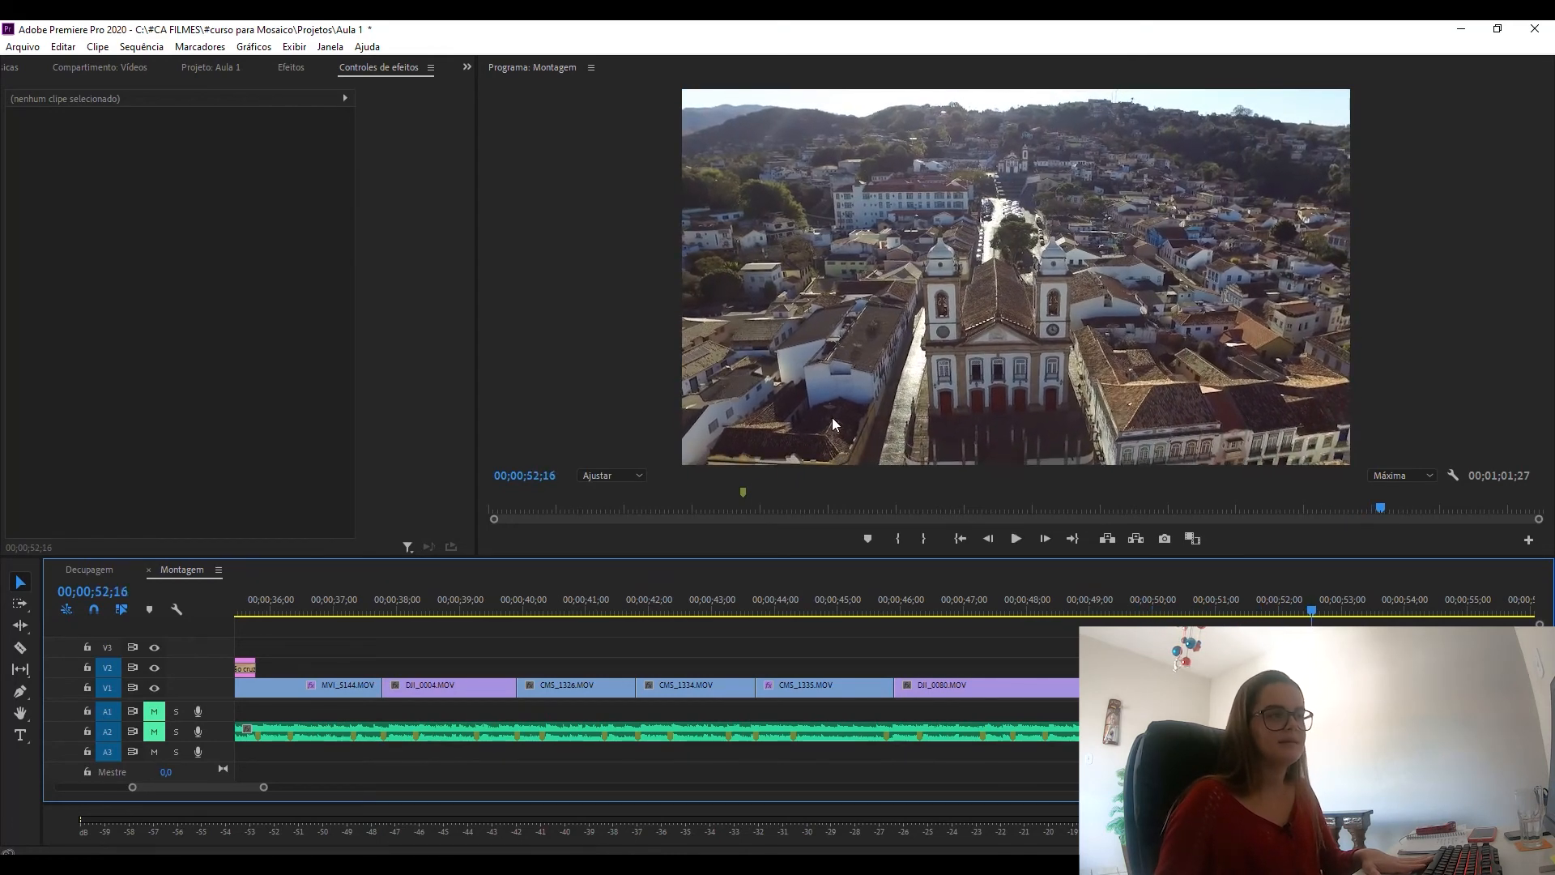
Step: Apply the Estabilizador de distorção effect to DJI_0081.MOV, replay the clip and show its effect controls
left_click(297, 71)
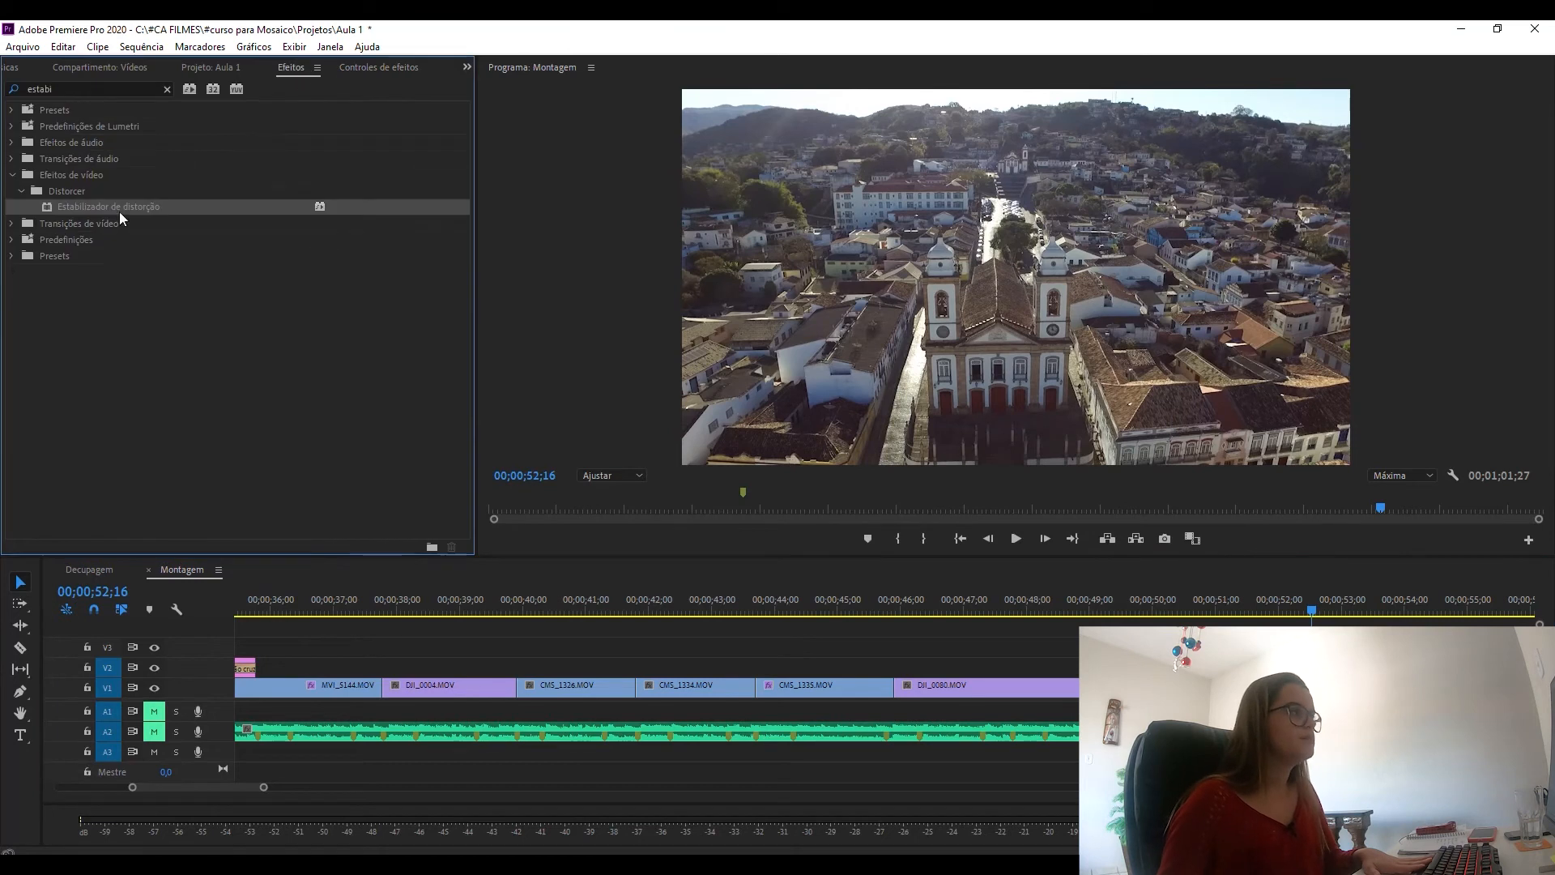
left_click_drag(109, 207, 1223, 688)
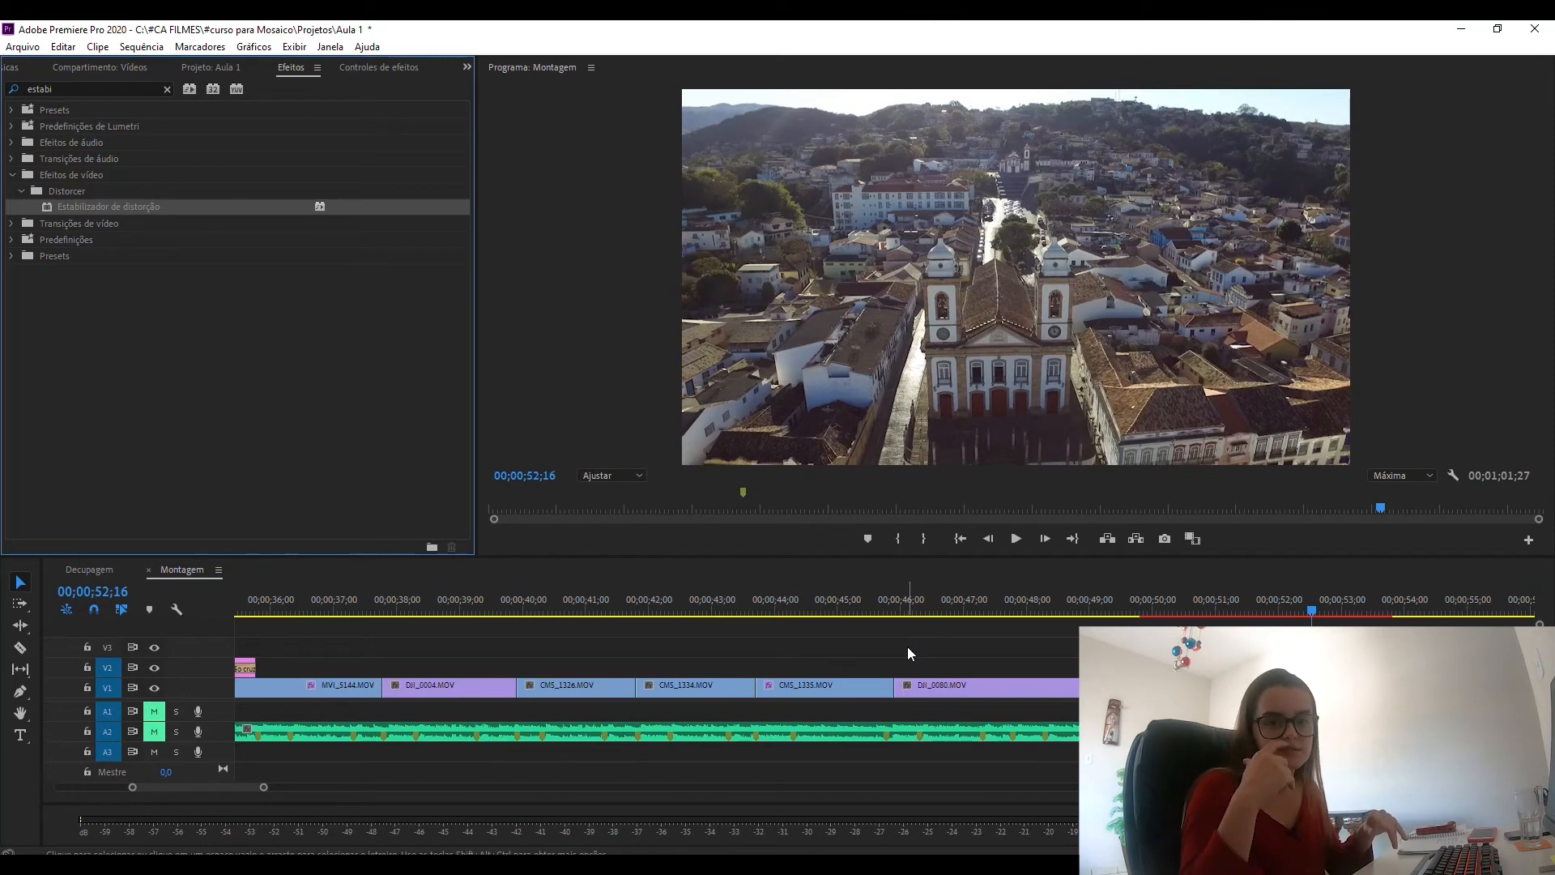
left_click(1154, 608)
key("space")
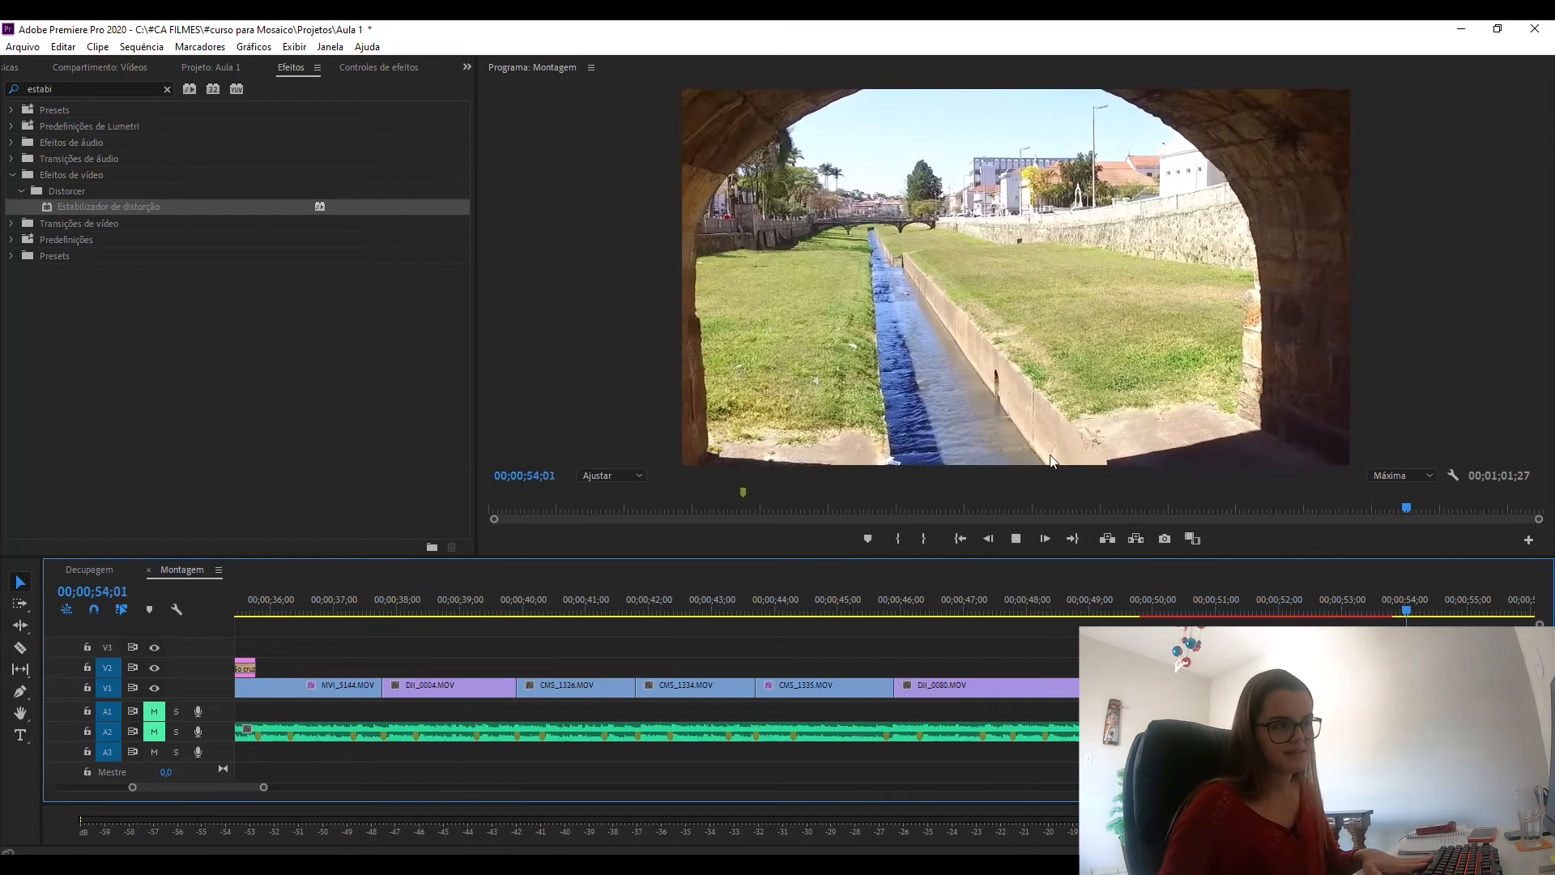
left_click(1320, 601)
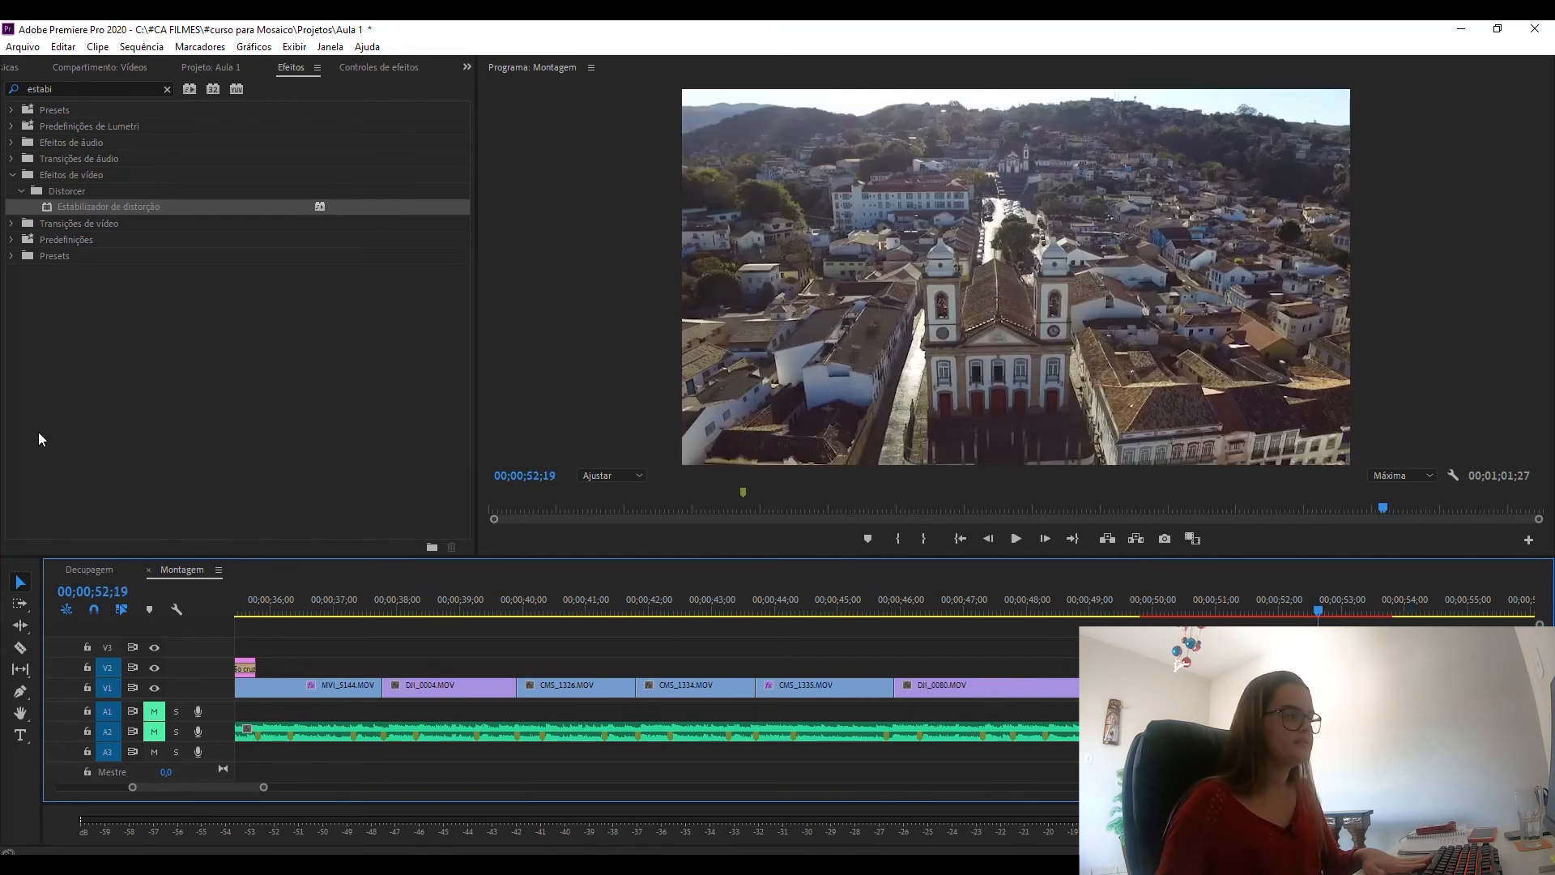
left_click(378, 67)
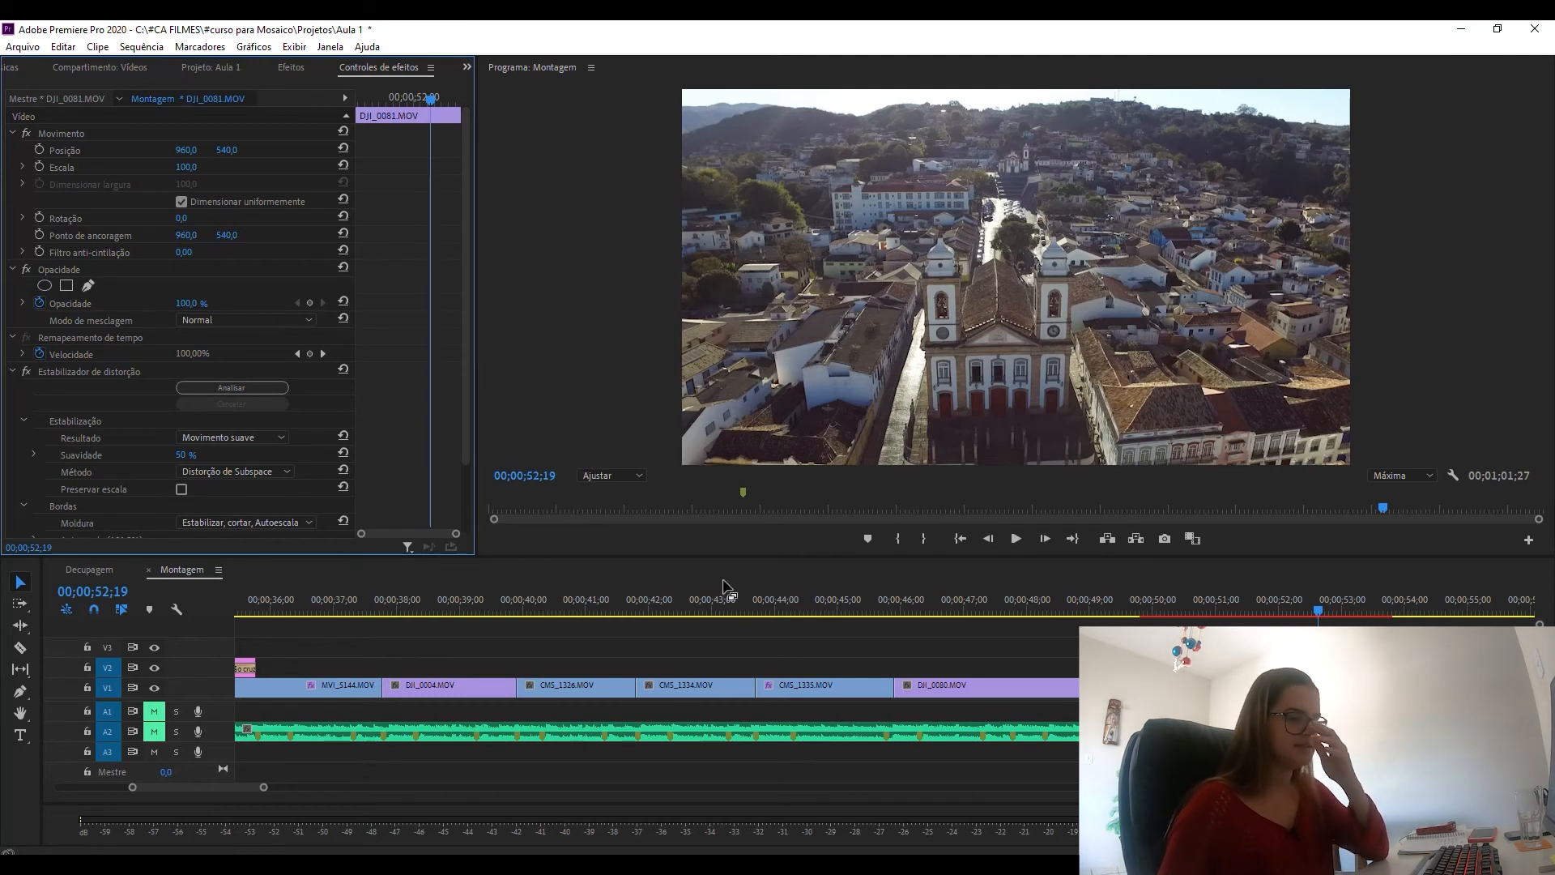
Step: Remove the stabilizer from DJI_0081.MOV, scrub the clip without it to 00;00;51;26, and undo the removal
left_click(95, 371)
key("Delete")
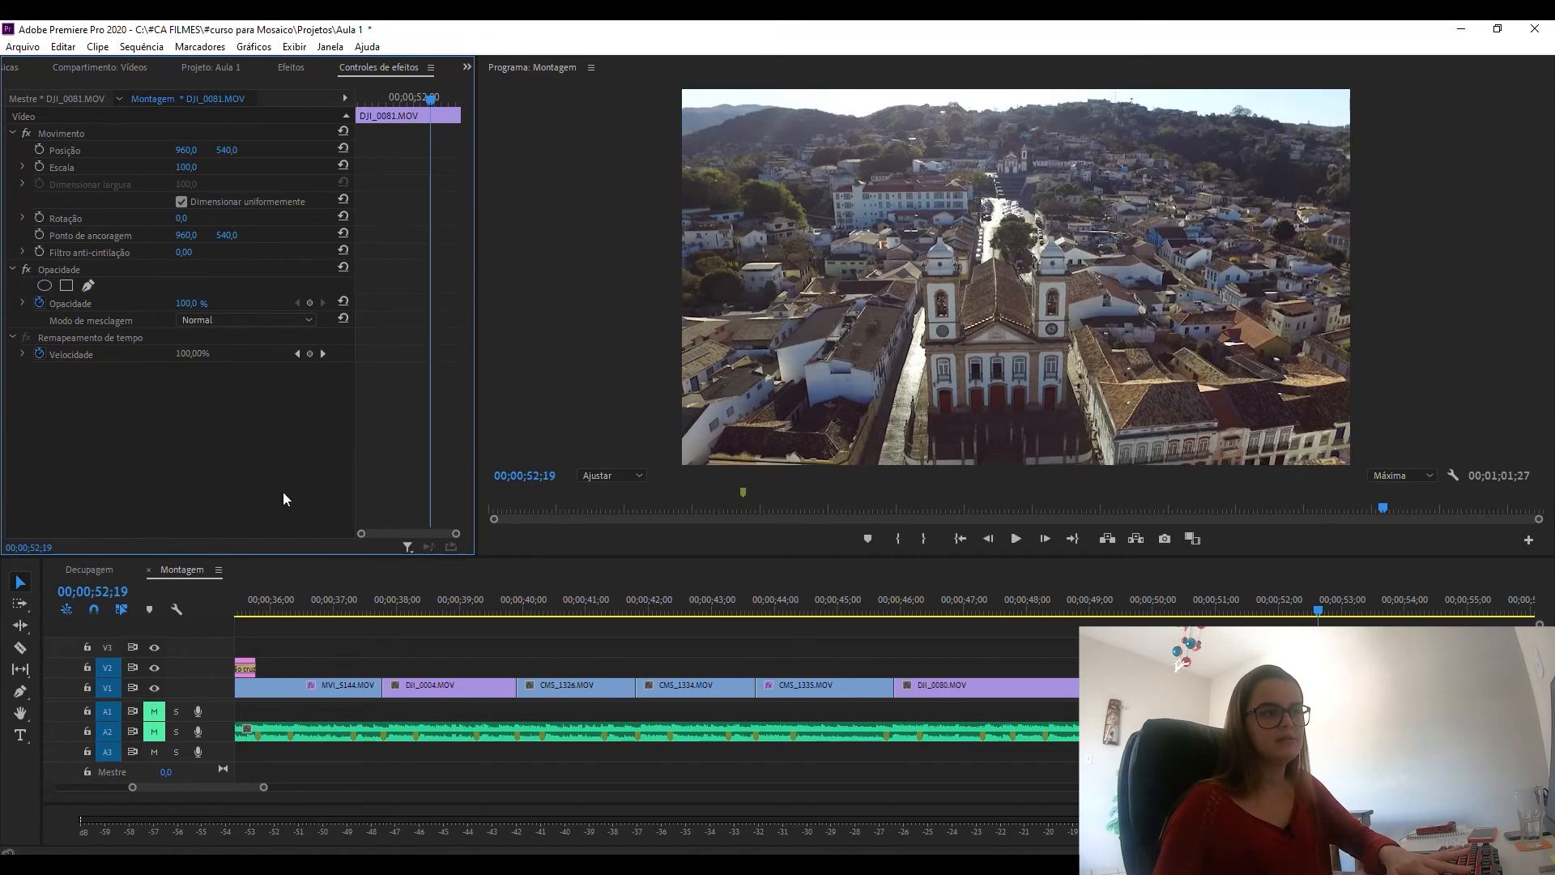
left_click(1222, 604)
left_click_drag(1223, 606, 1267, 609)
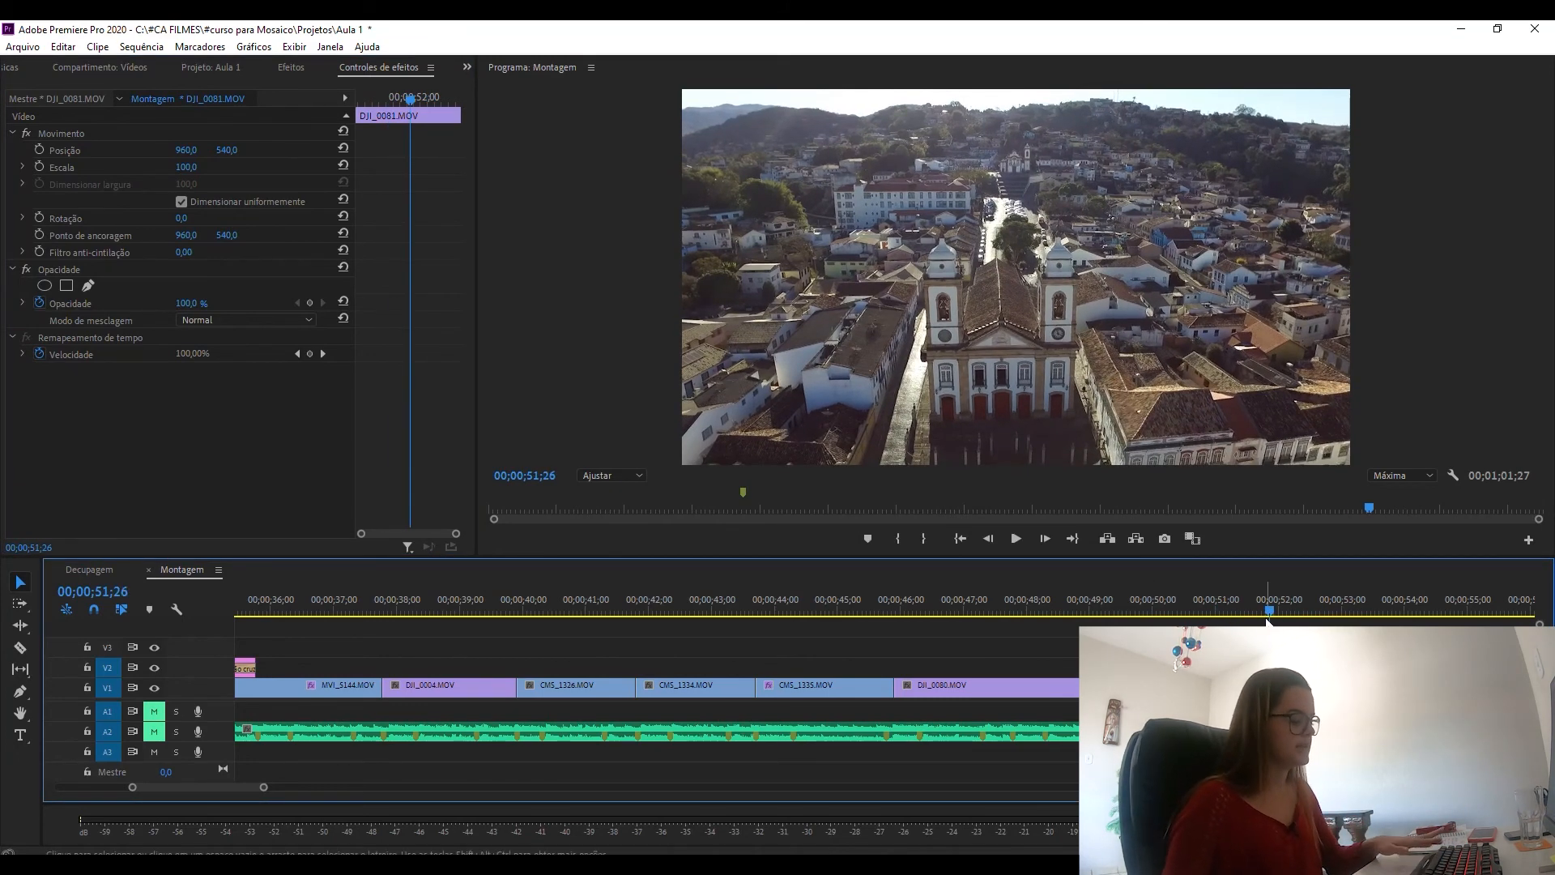
key("ctrl+z")
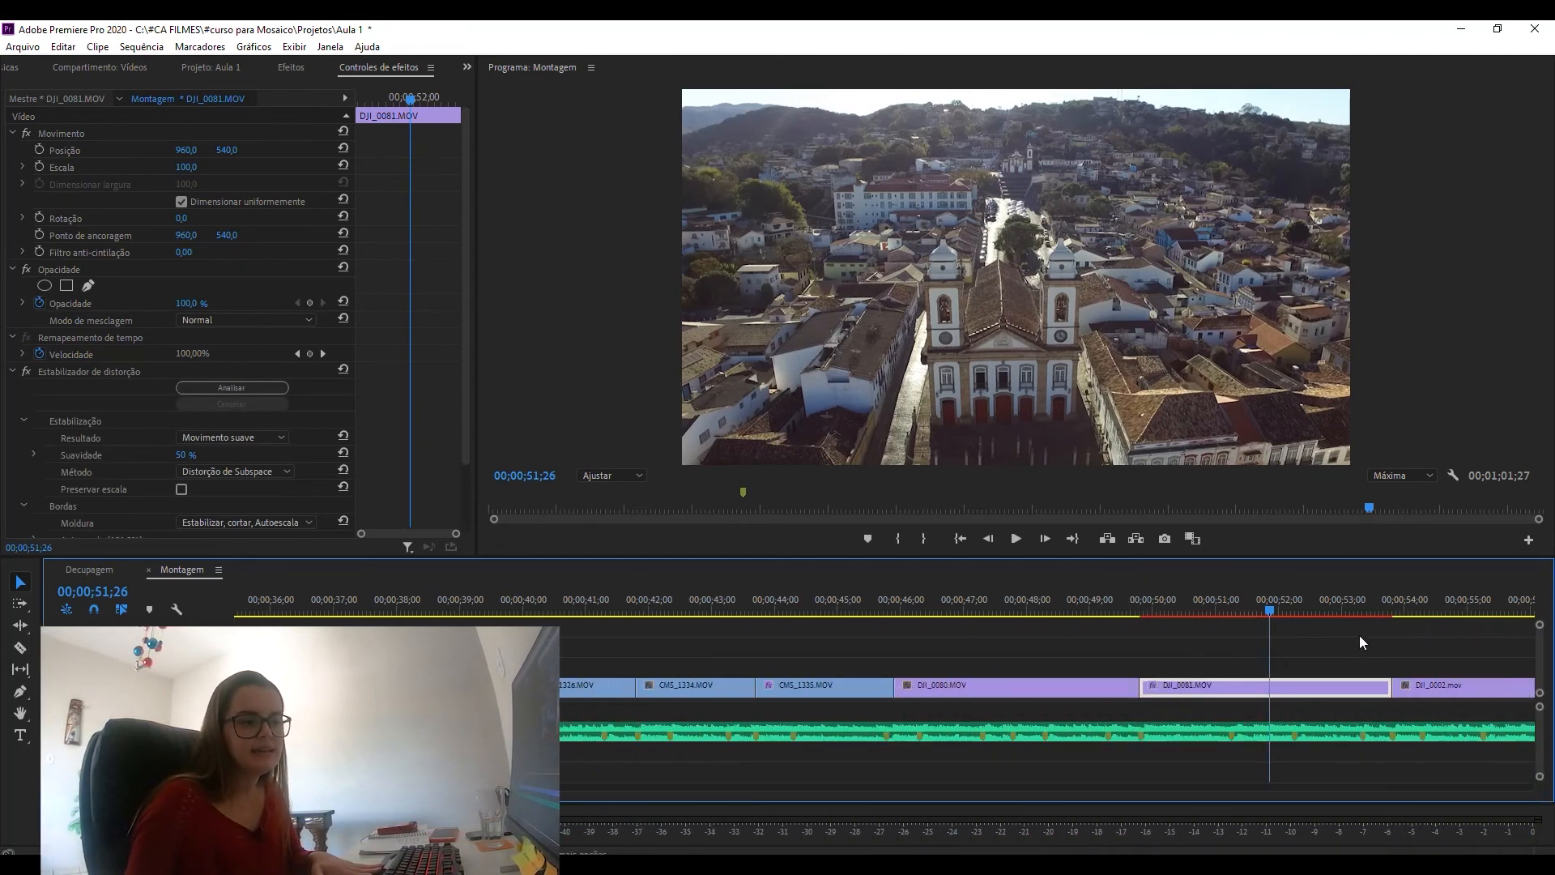
Step: Review the edited clips across the Montagem timeline, checking the frames at 00;00;45;02 and 00;00;30;29
key("minus")
key("minus")
key("minus")
key("minus")
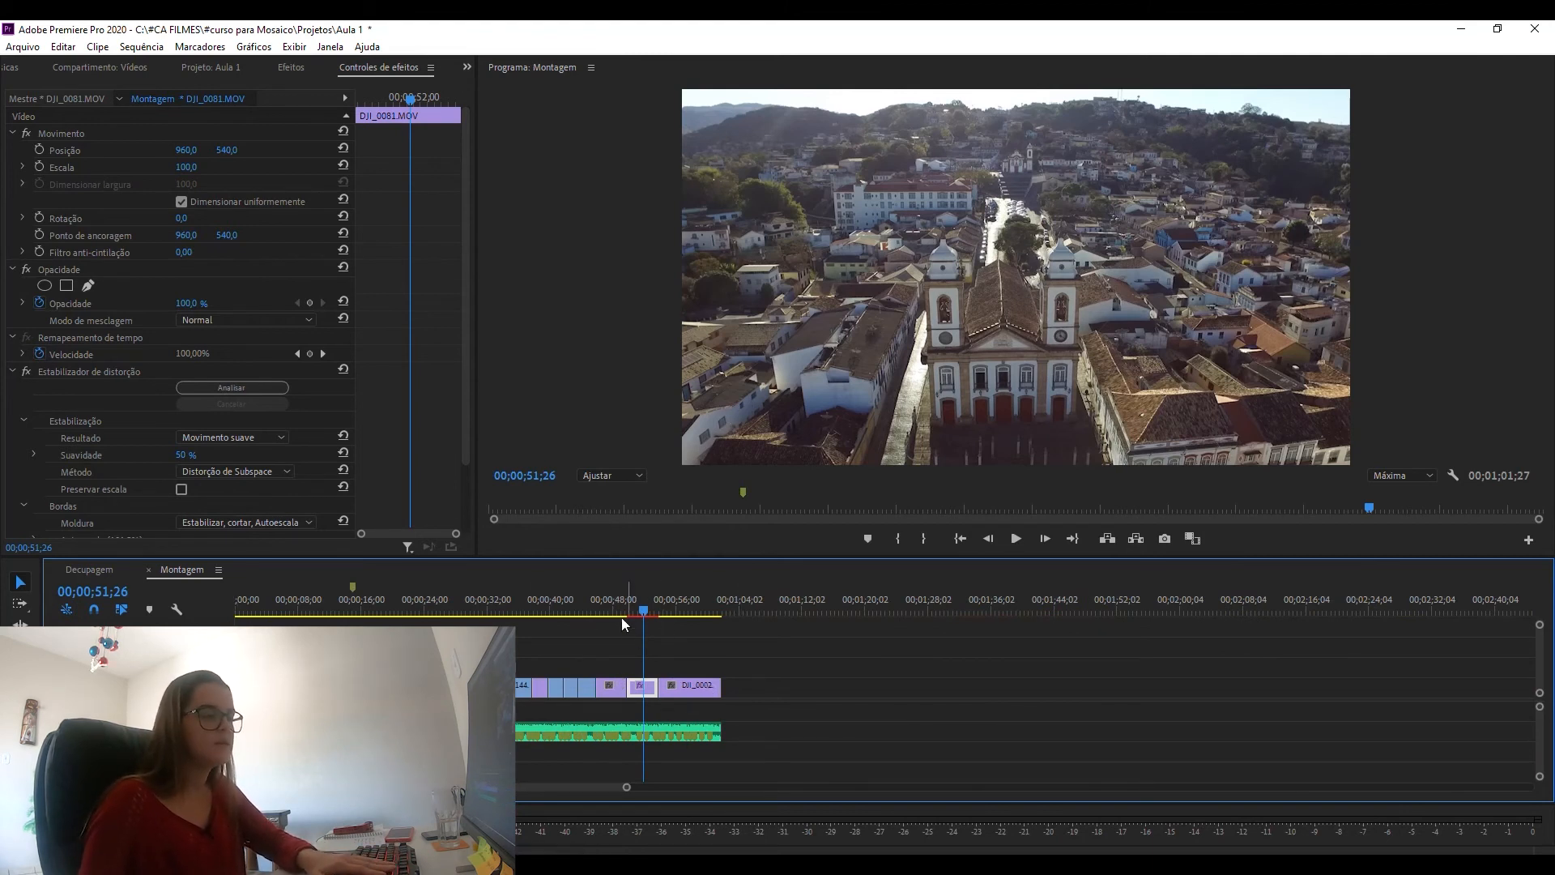
key("equal")
key("equal")
key("equal")
key("equal")
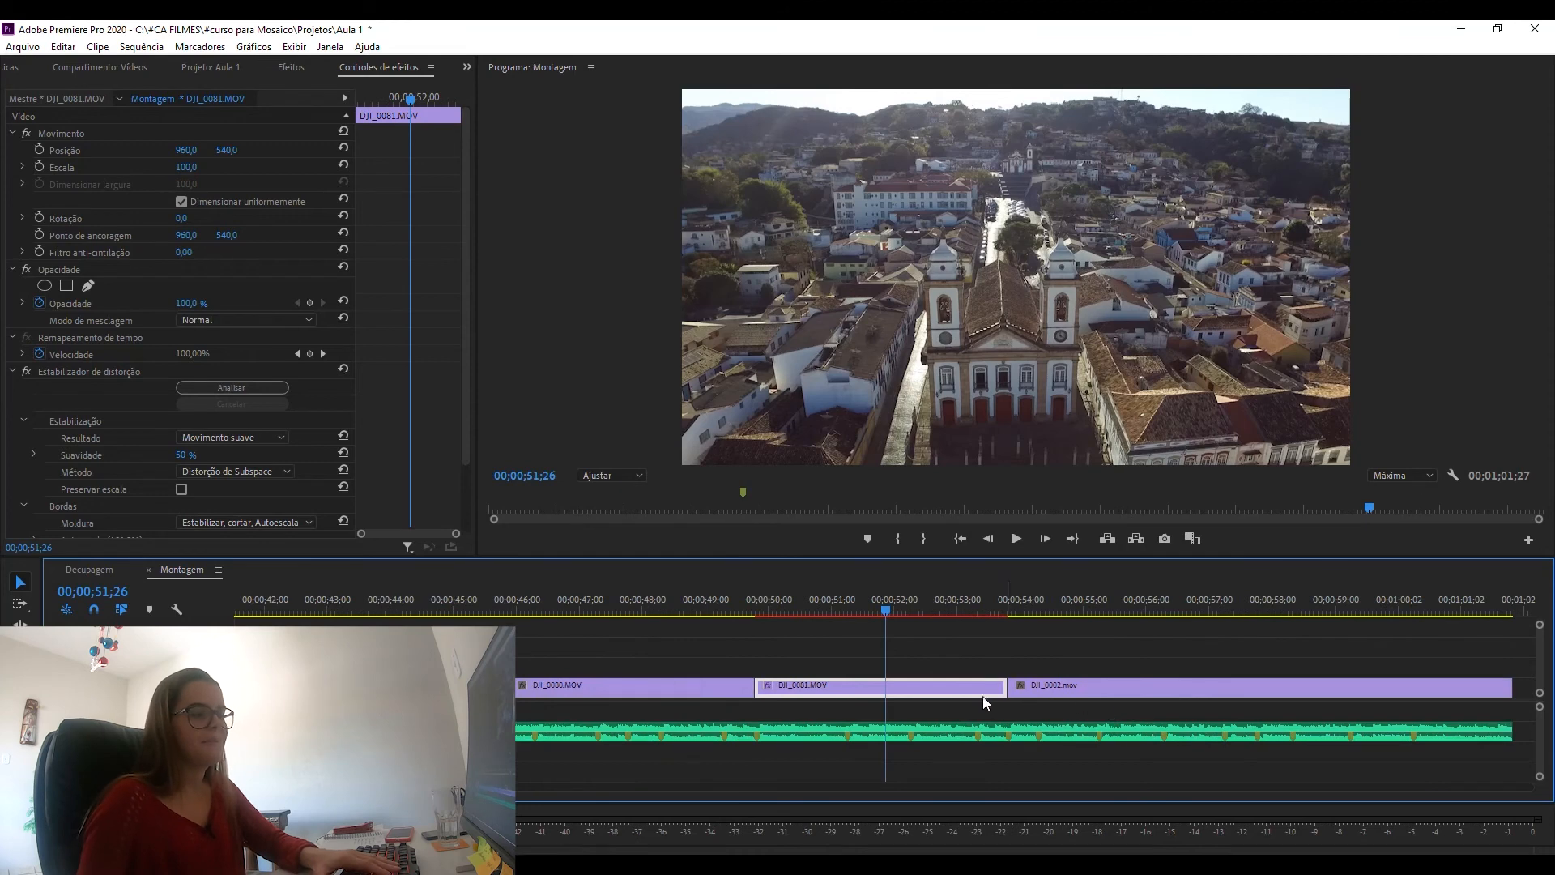
key("minus")
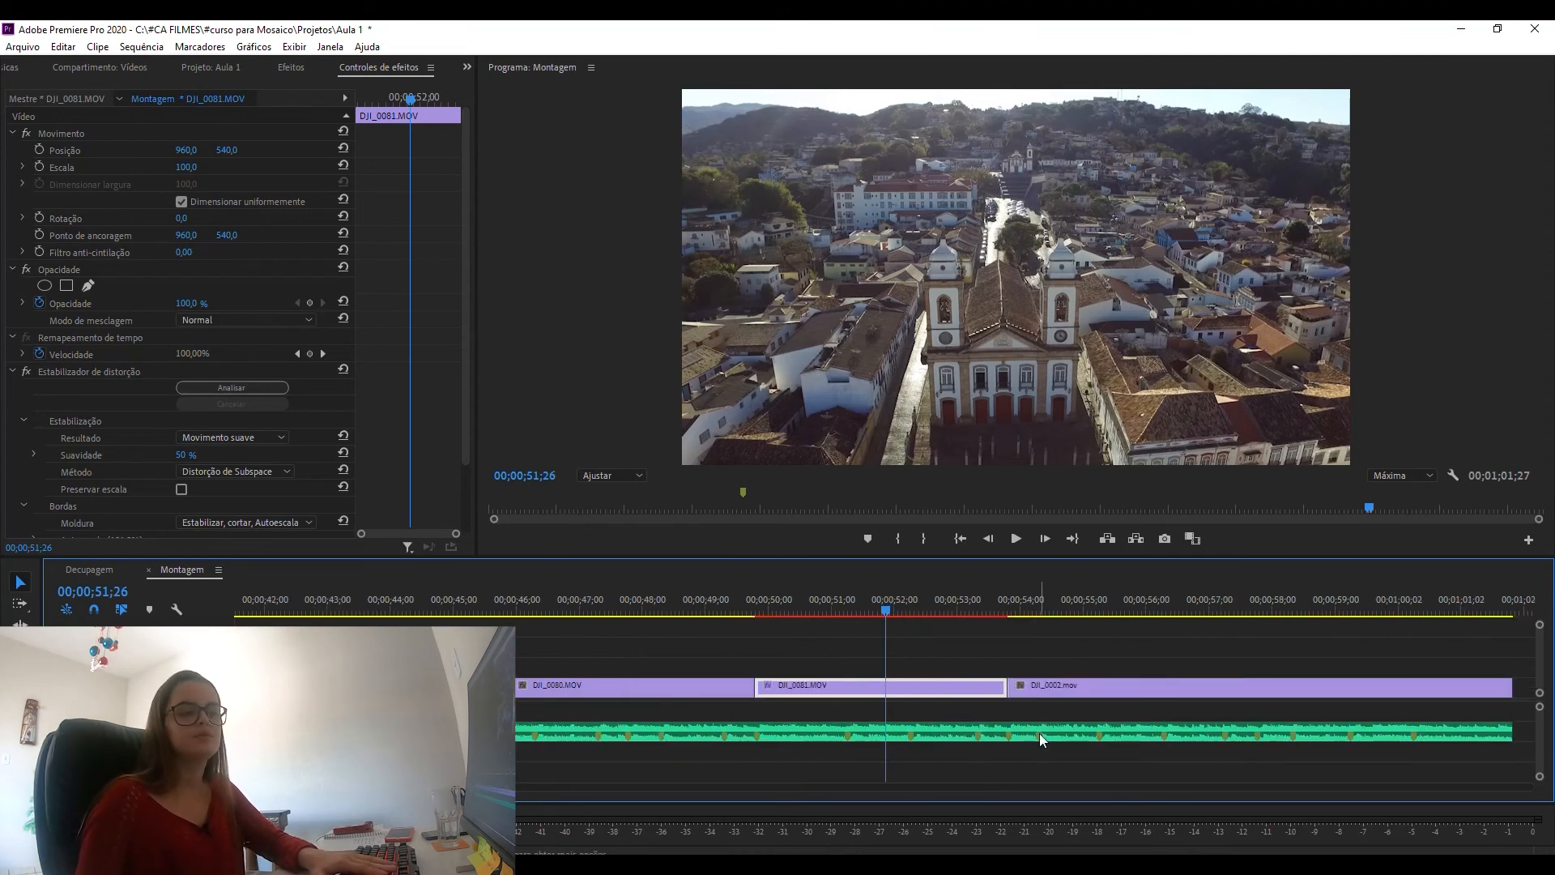
key("minus")
key("minus")
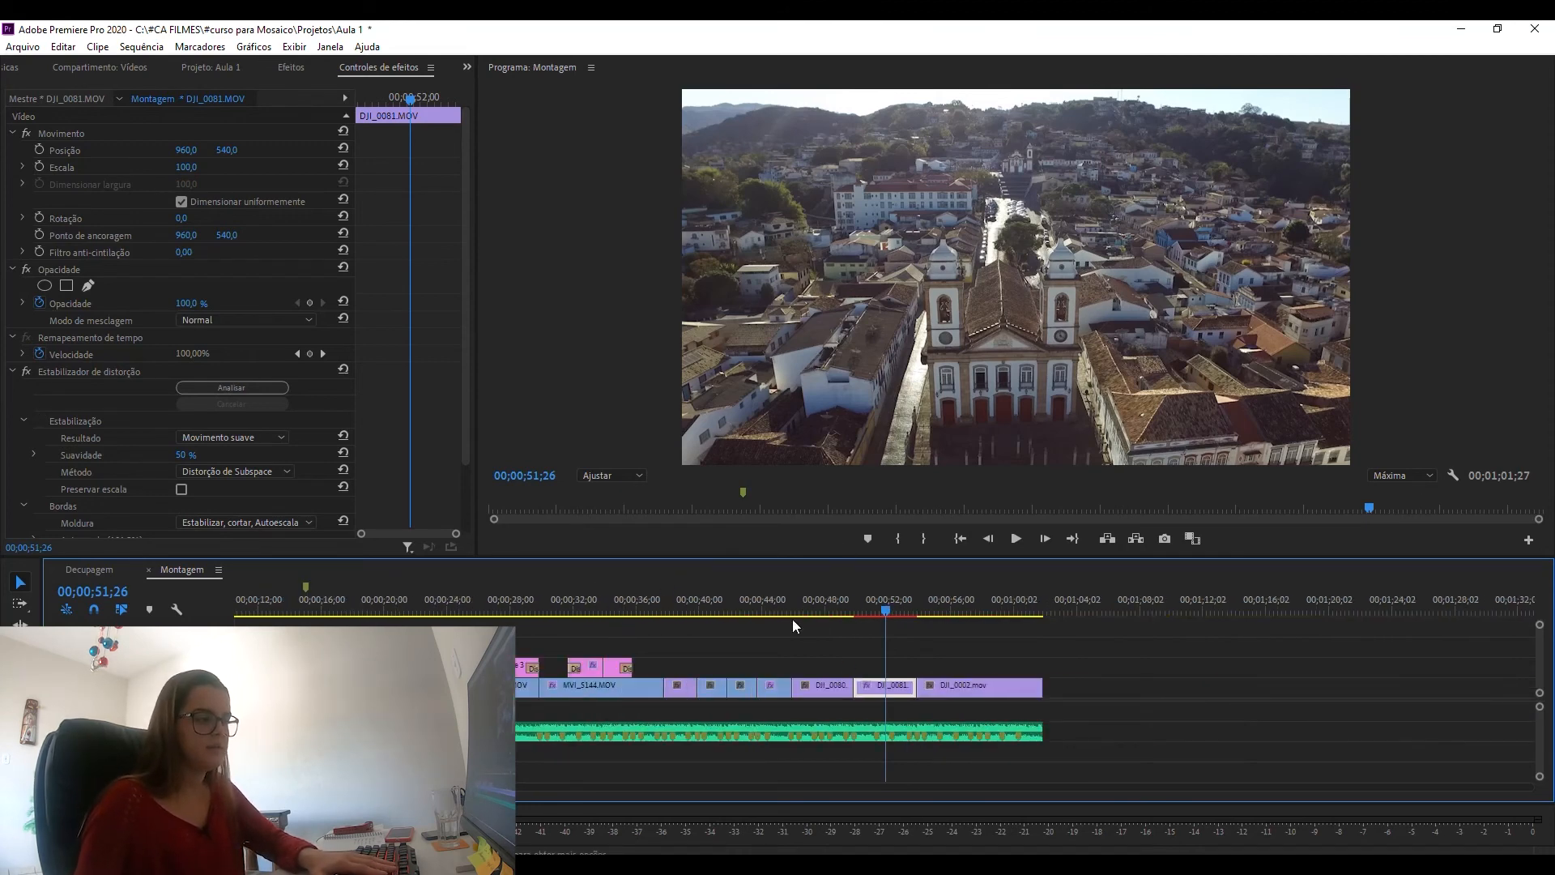
left_click(780, 609)
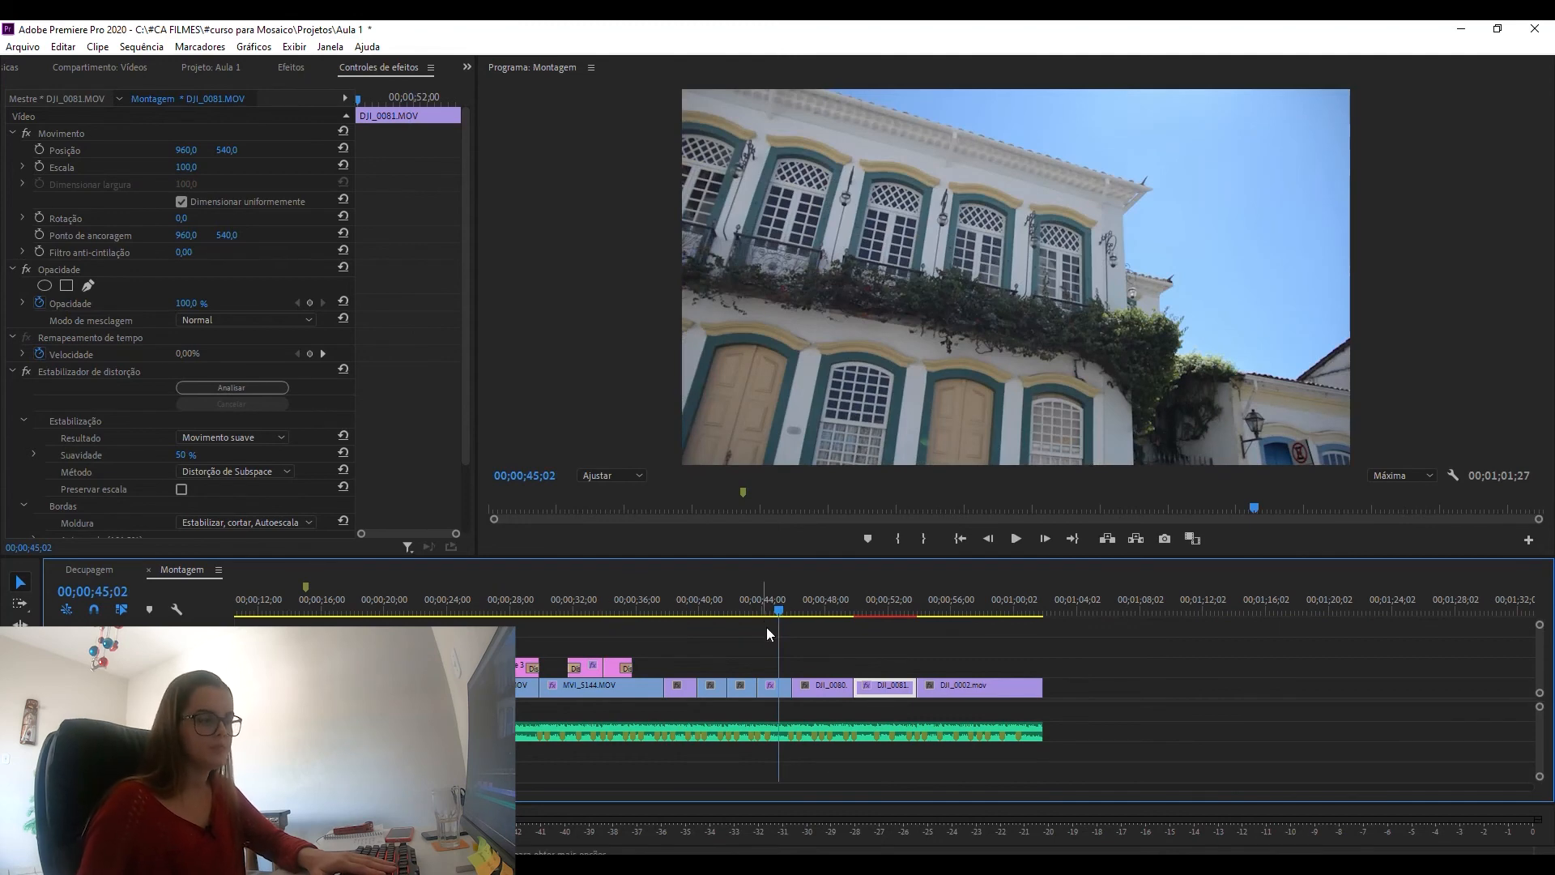
left_click(559, 603)
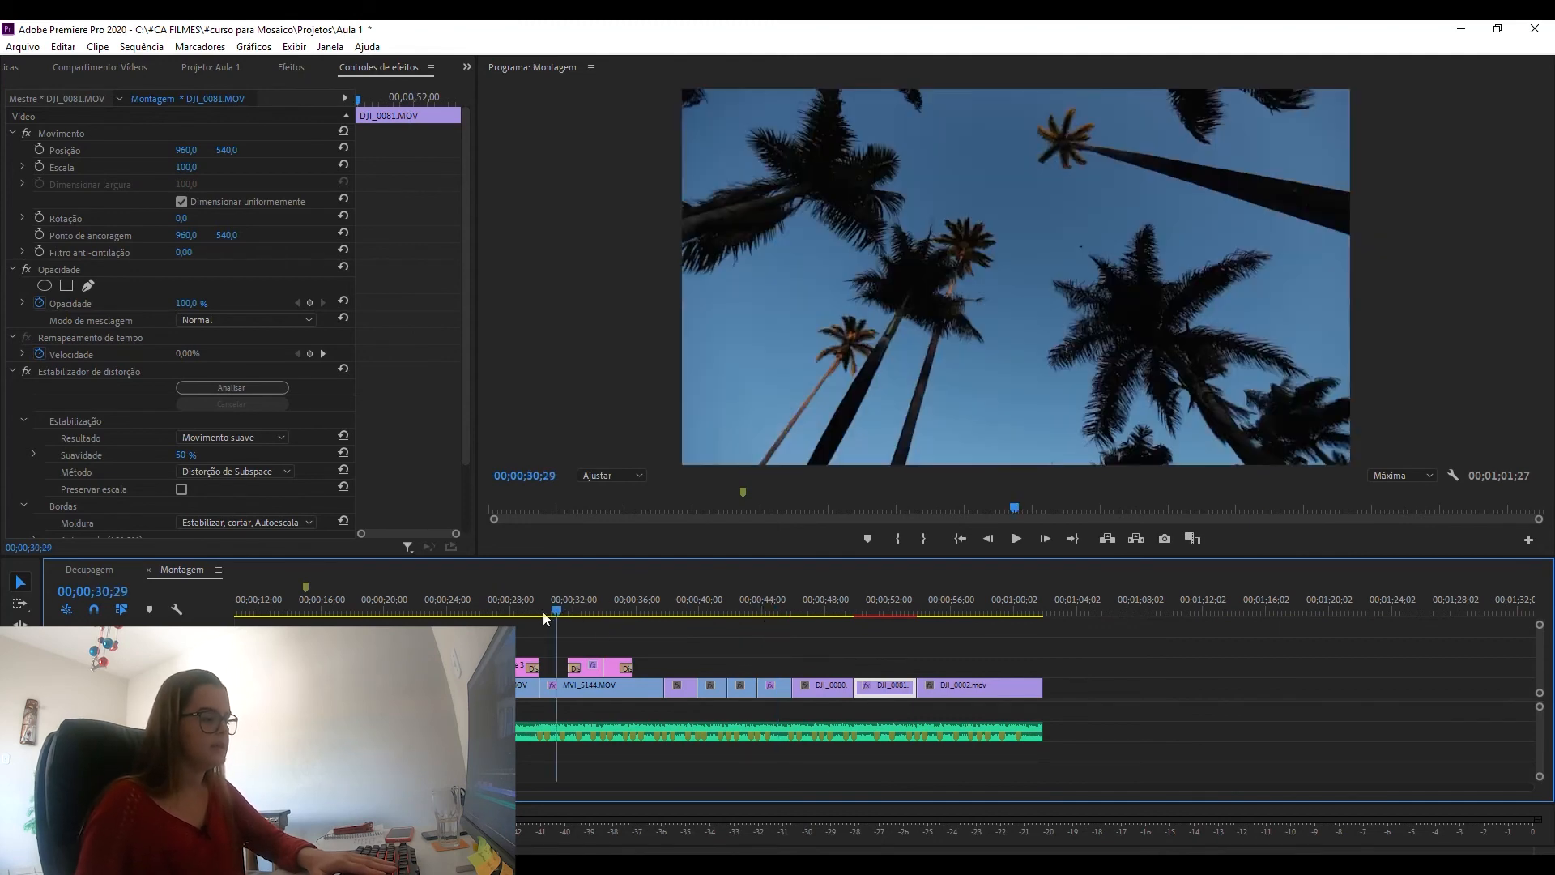
Step: Return to DJI_0081.MOV and play the stabilized clip from its start
left_click(893, 601)
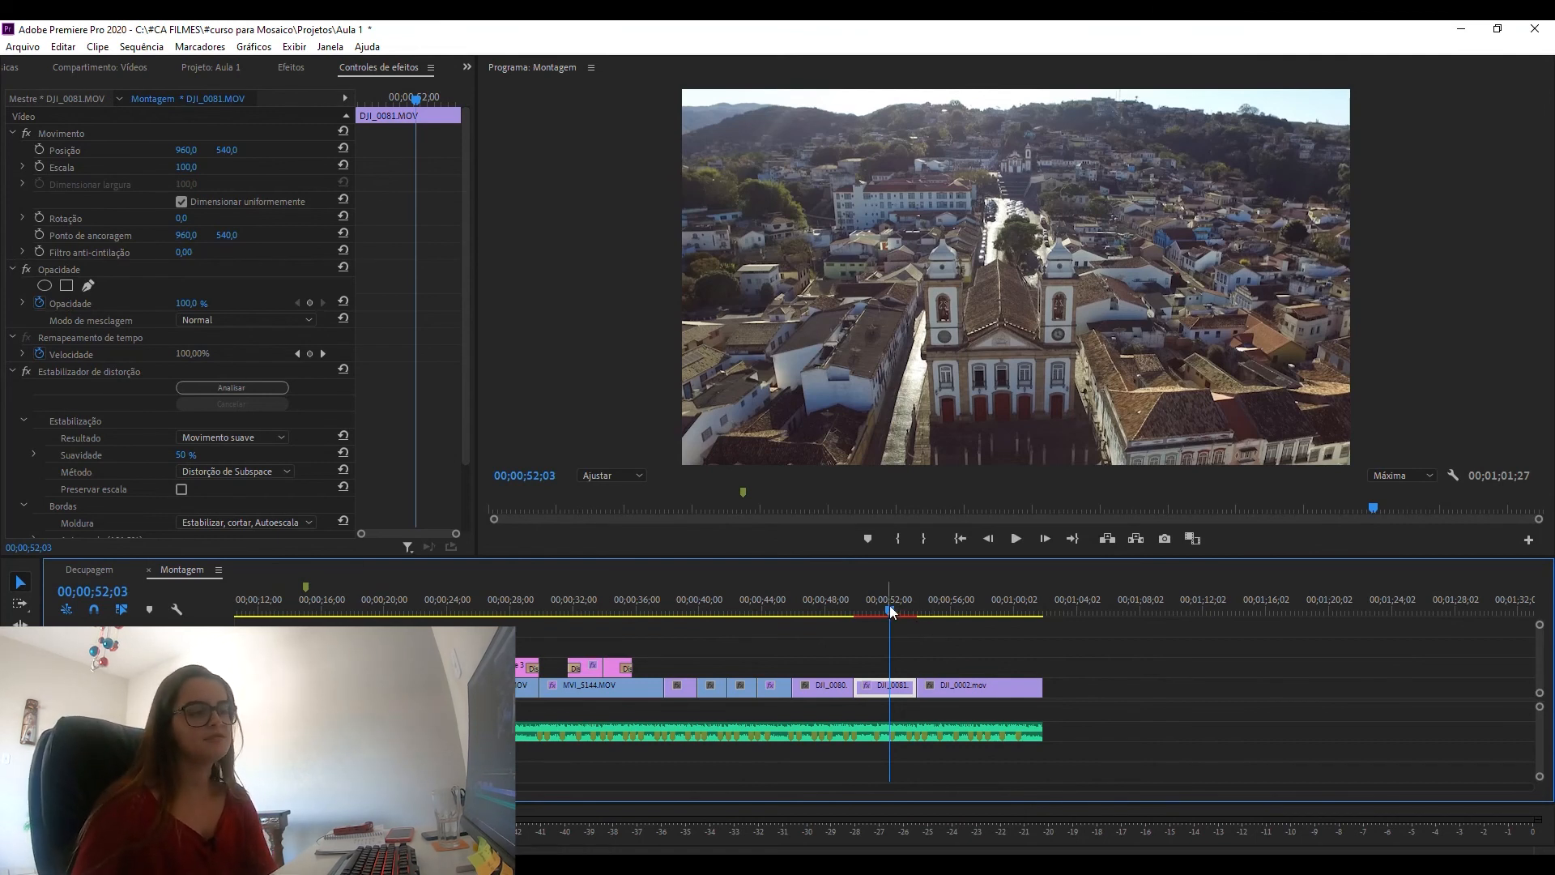
key("shift+Right")
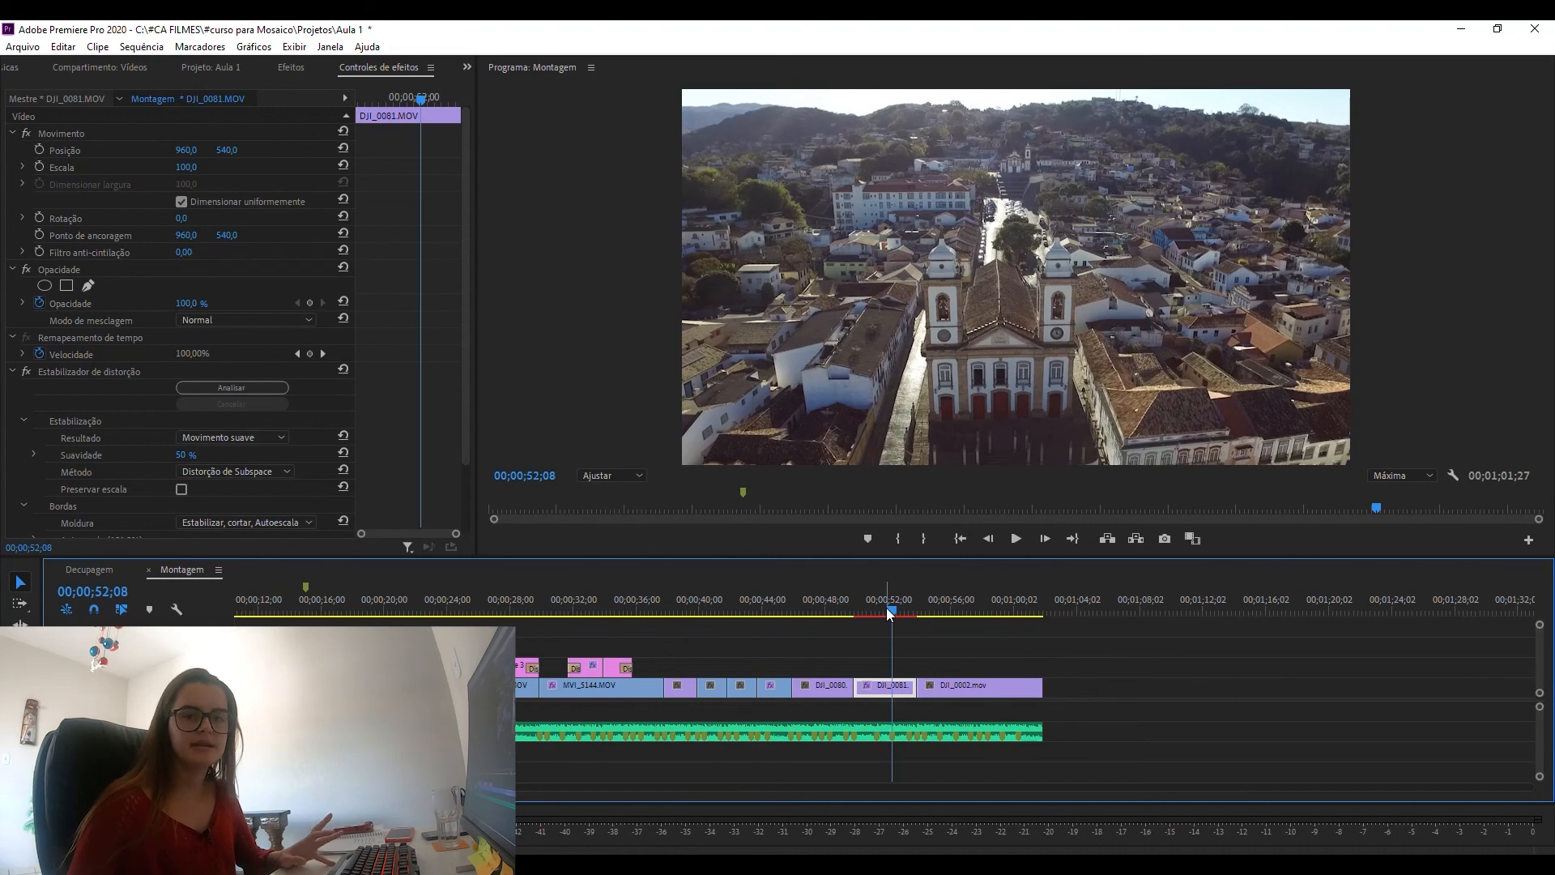
left_click_drag(894, 607, 857, 607)
key("space")
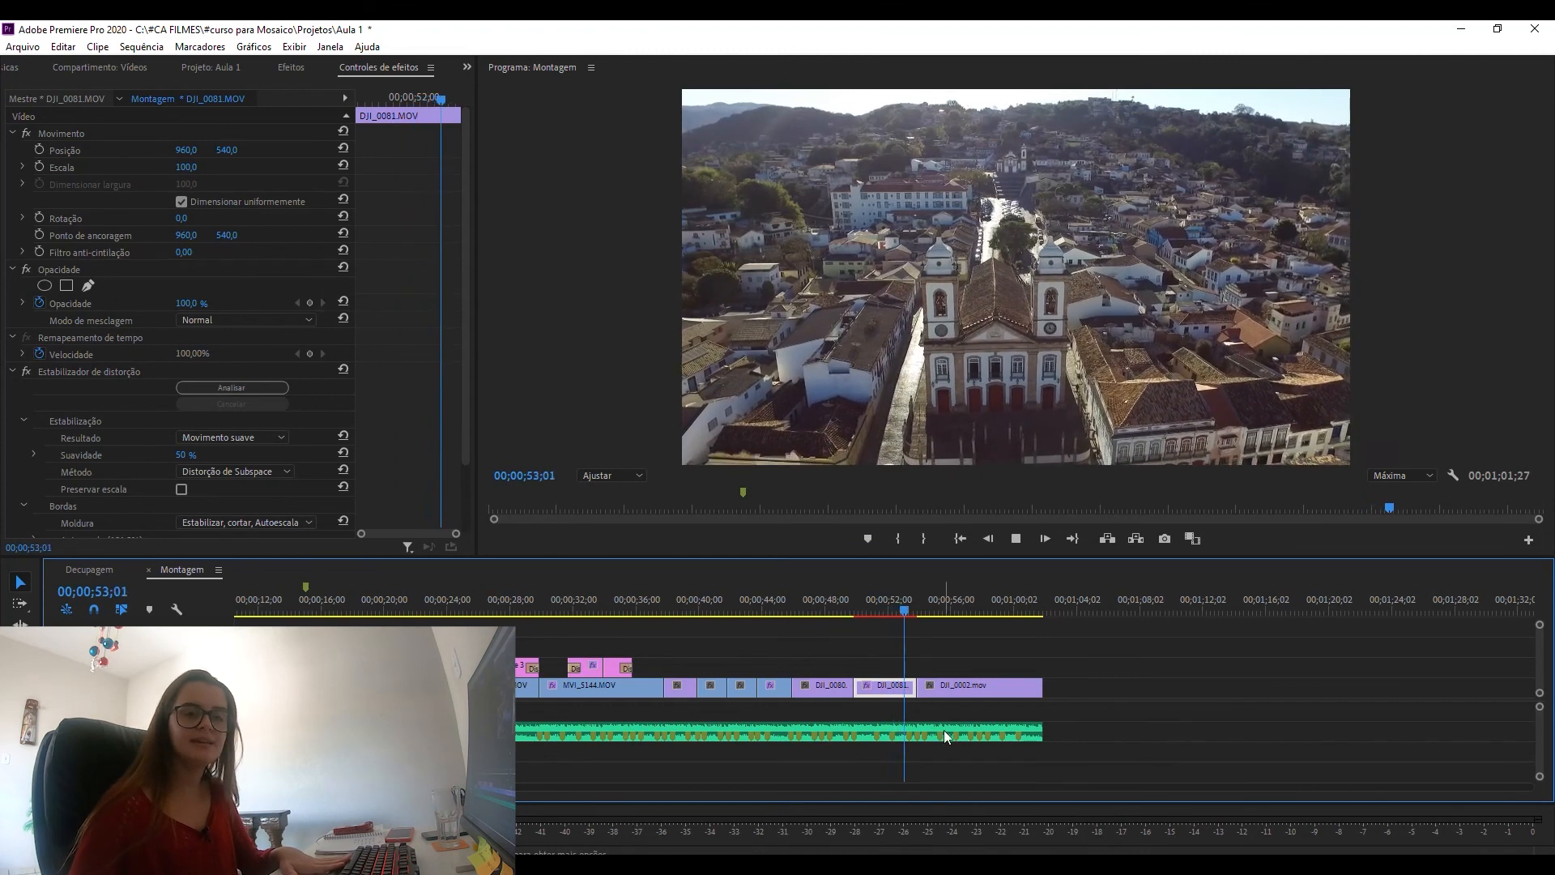
Step: Replay the stabilized DJI_0081.MOV clip from its beginning to check the smoothness of the aerial church shot
key("space")
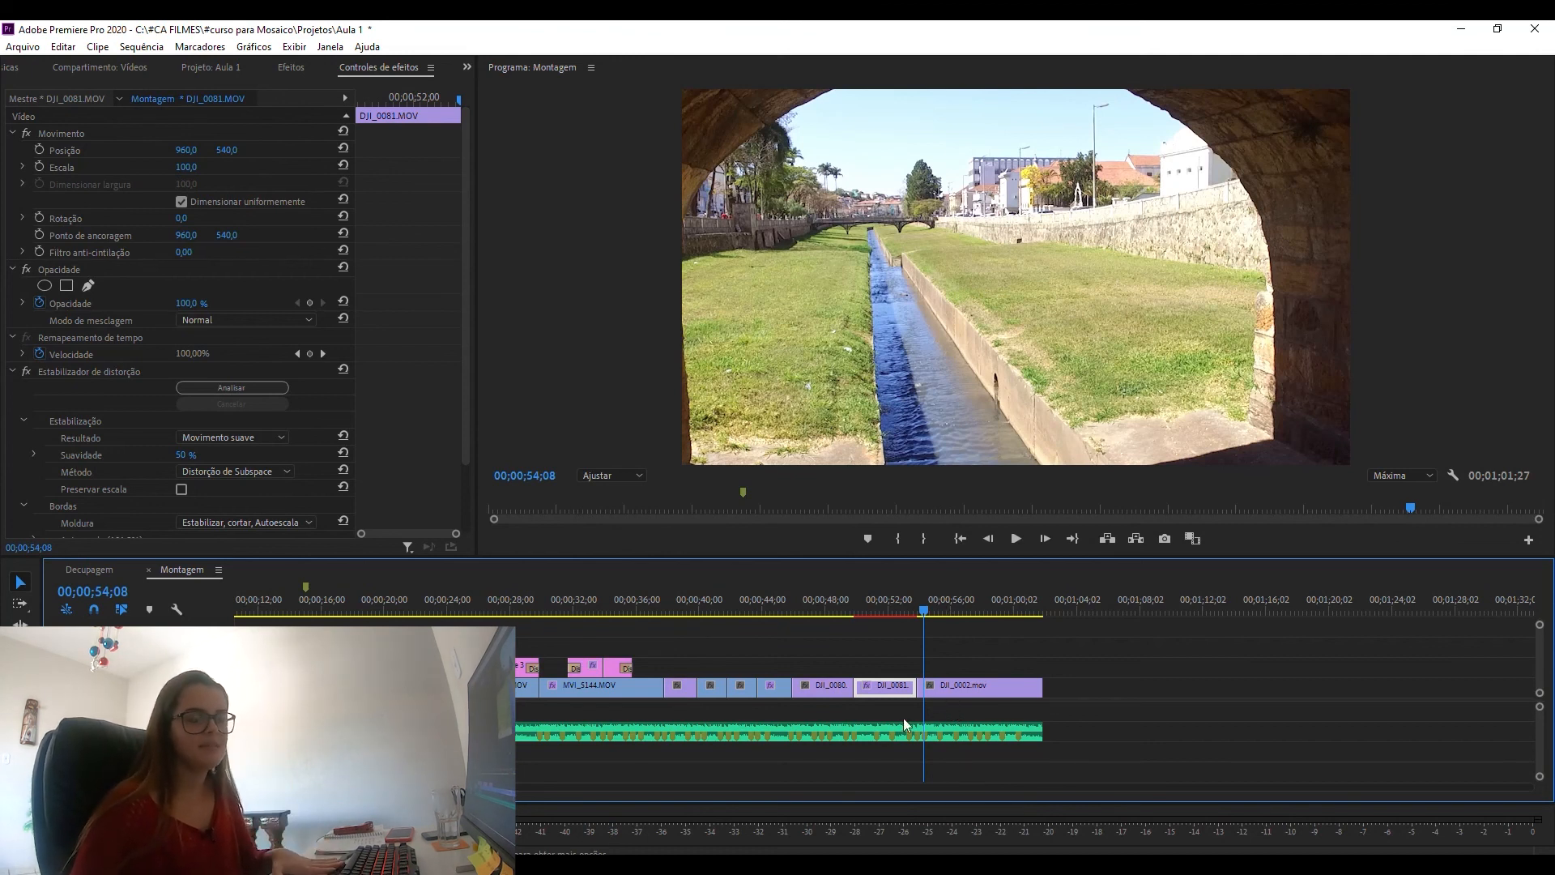
left_click(858, 608)
key("space")
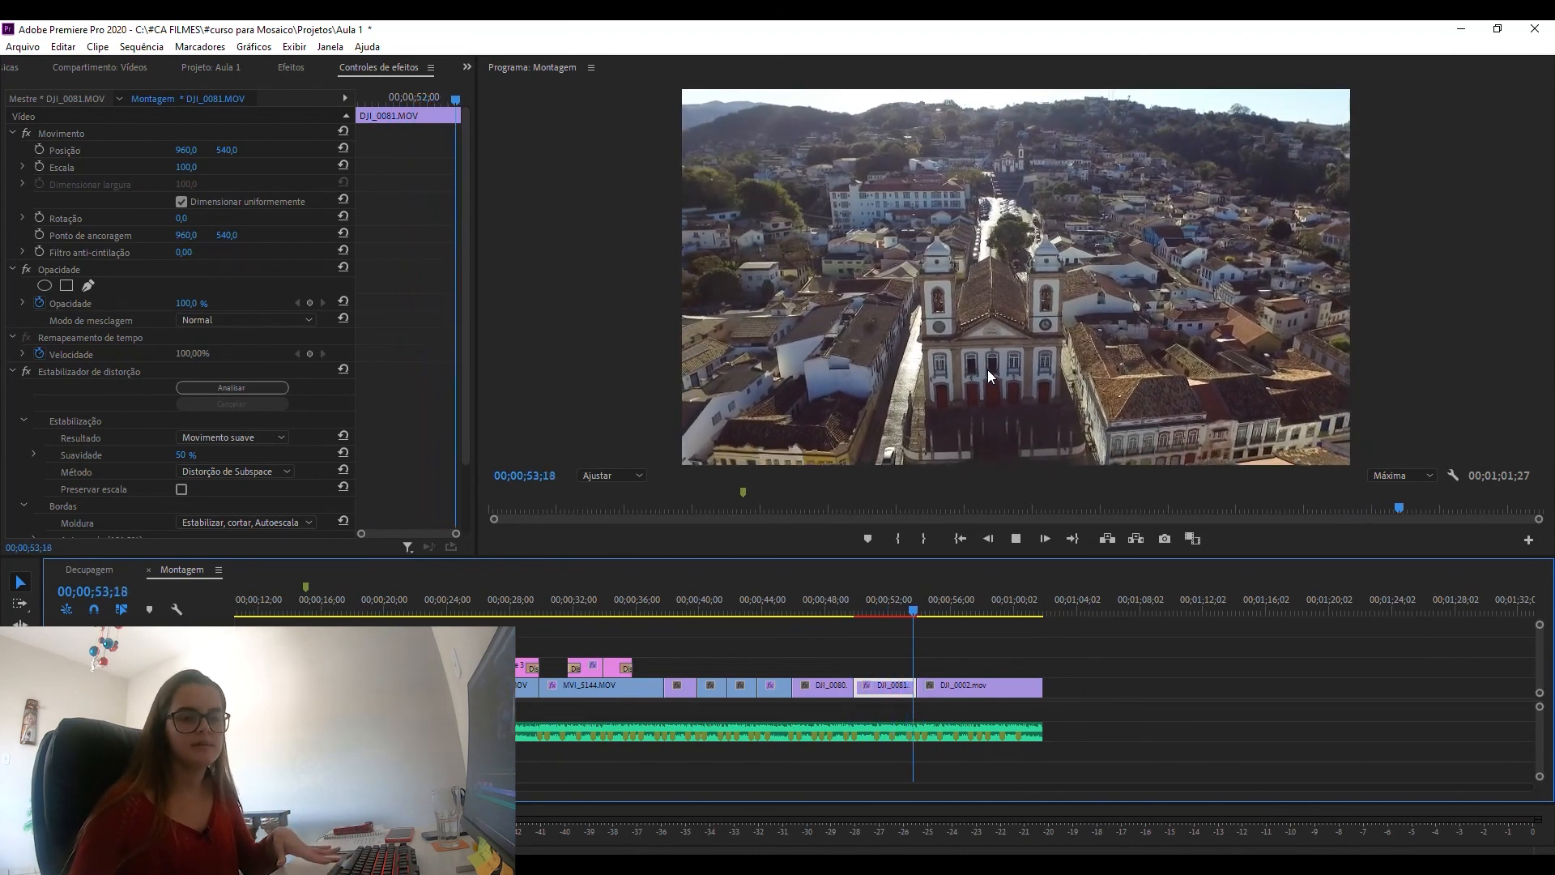
Step: Stop playback at 00;00;51;13 and remove the Estabilizador de distorção effect from DJI_0081.MOV
left_click(878, 608)
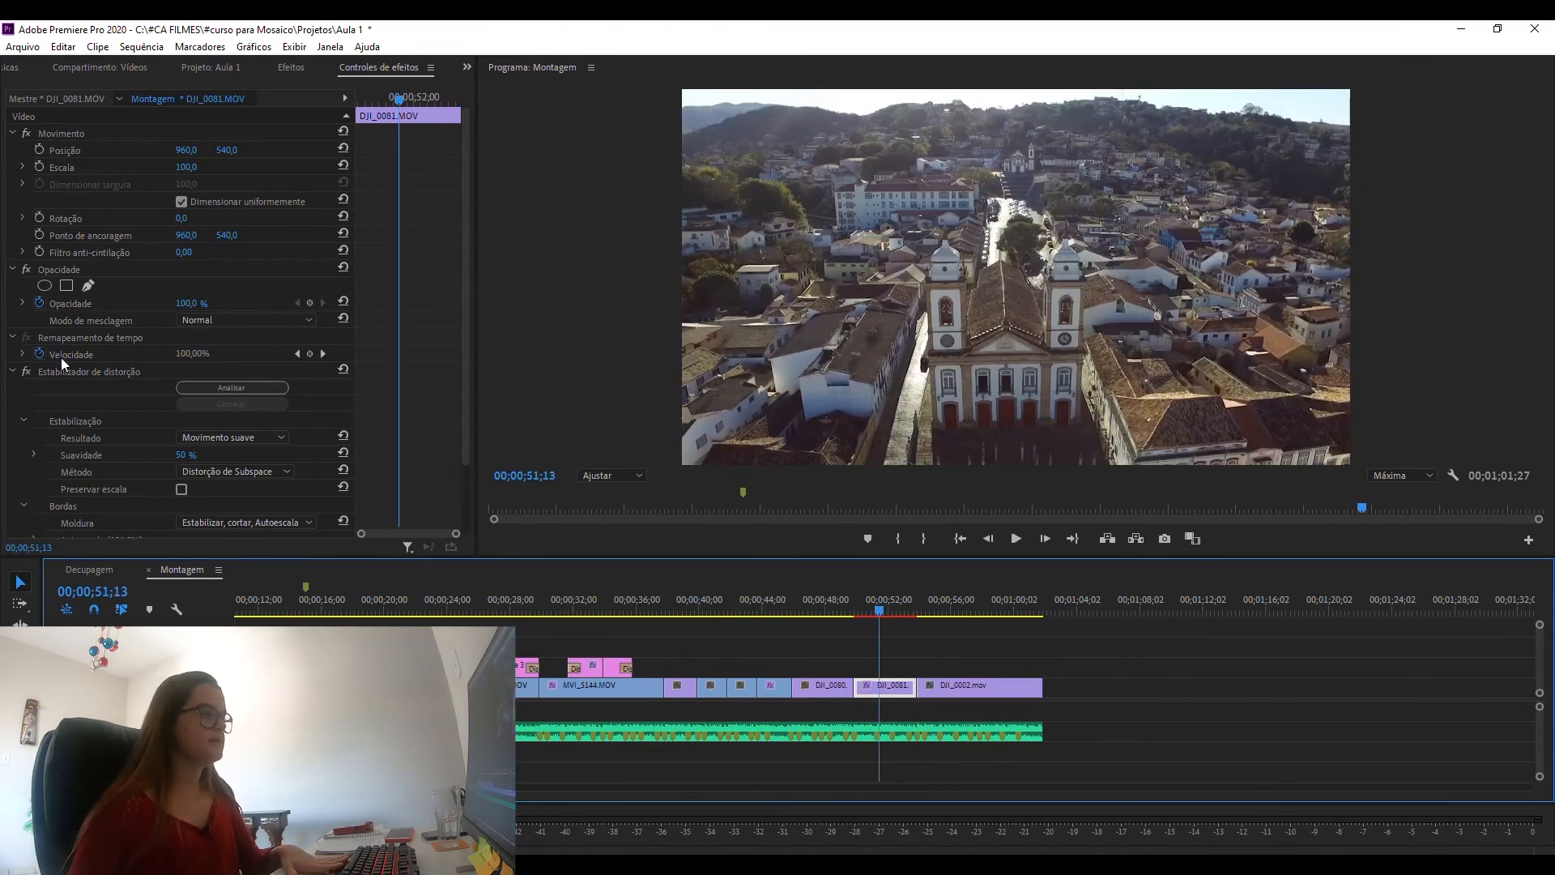
left_click(89, 371)
key("Delete")
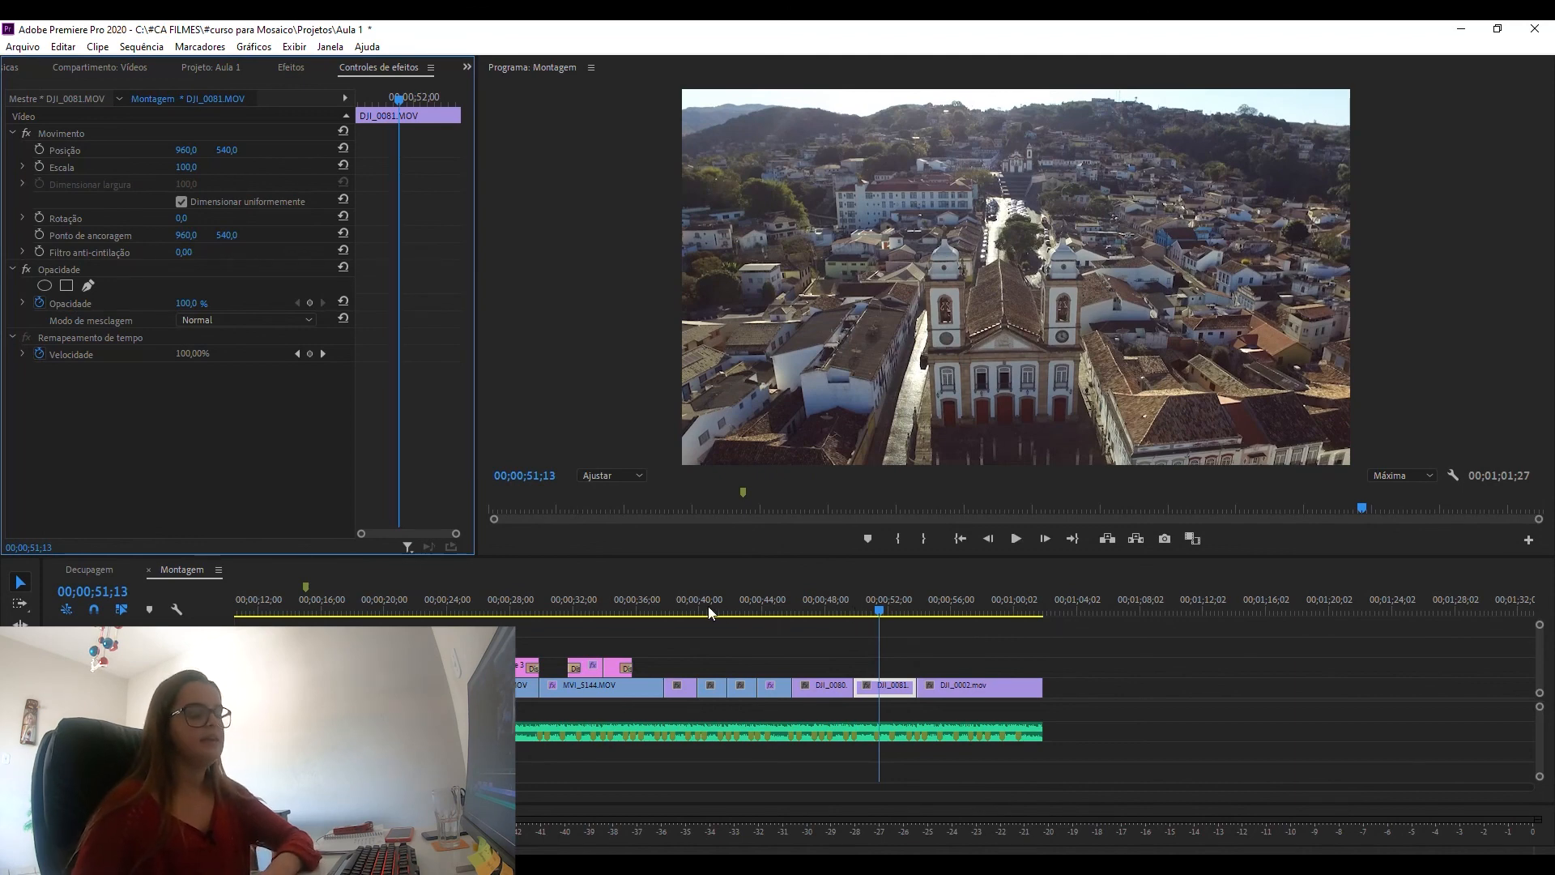
Step: Scrub back through the Montagem sequence to check the titled frames at 00;00;33;00 and 00;00;27;14
left_click(776, 607)
left_click(643, 609)
left_click(620, 598)
left_click(590, 600)
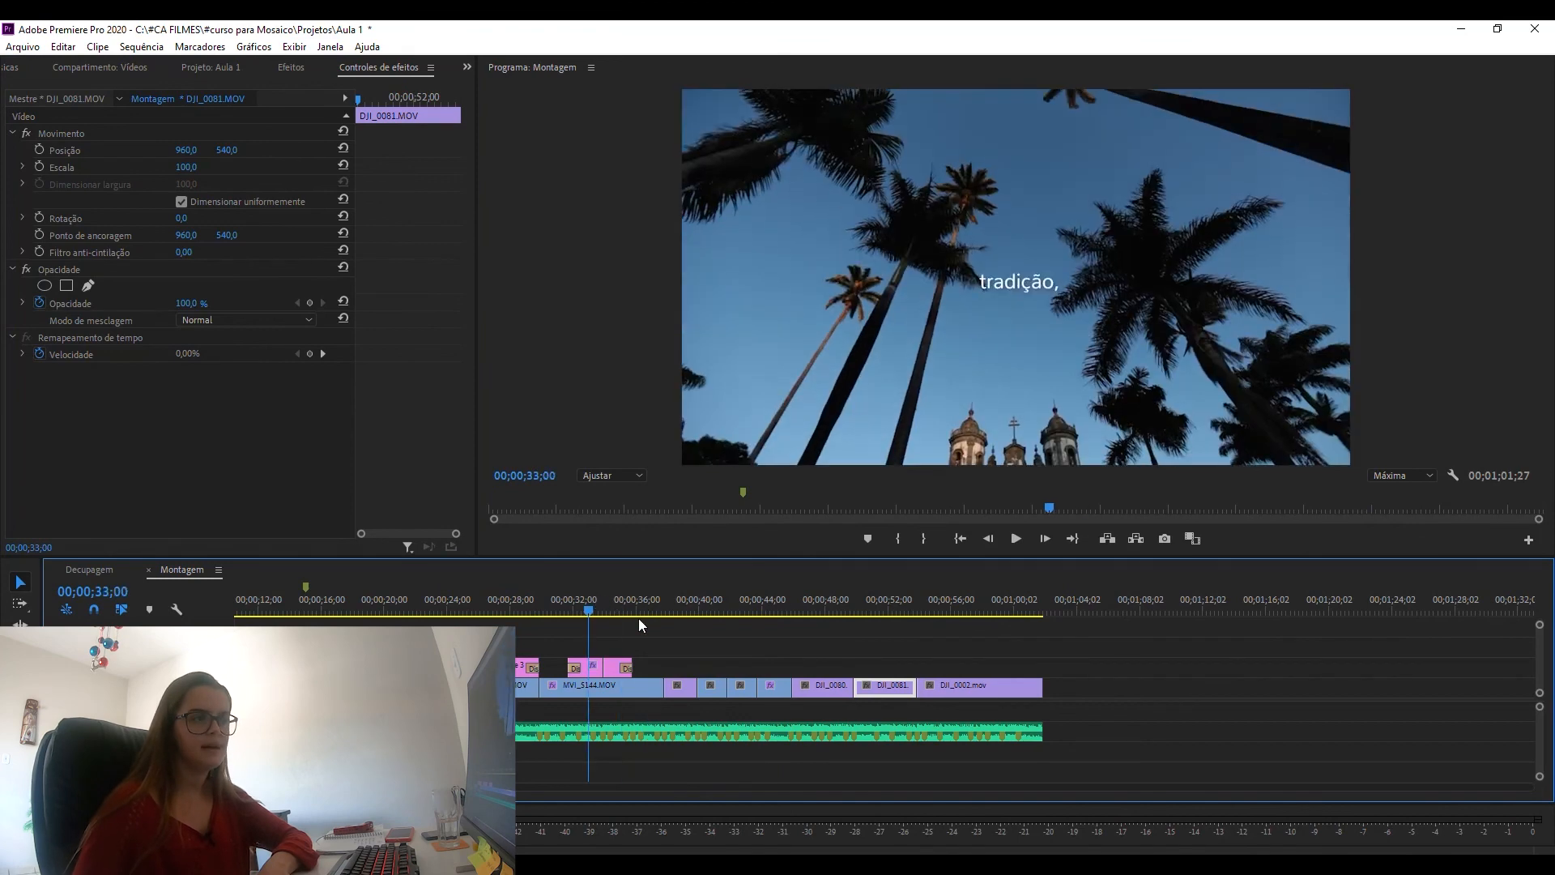
left_click(502, 606)
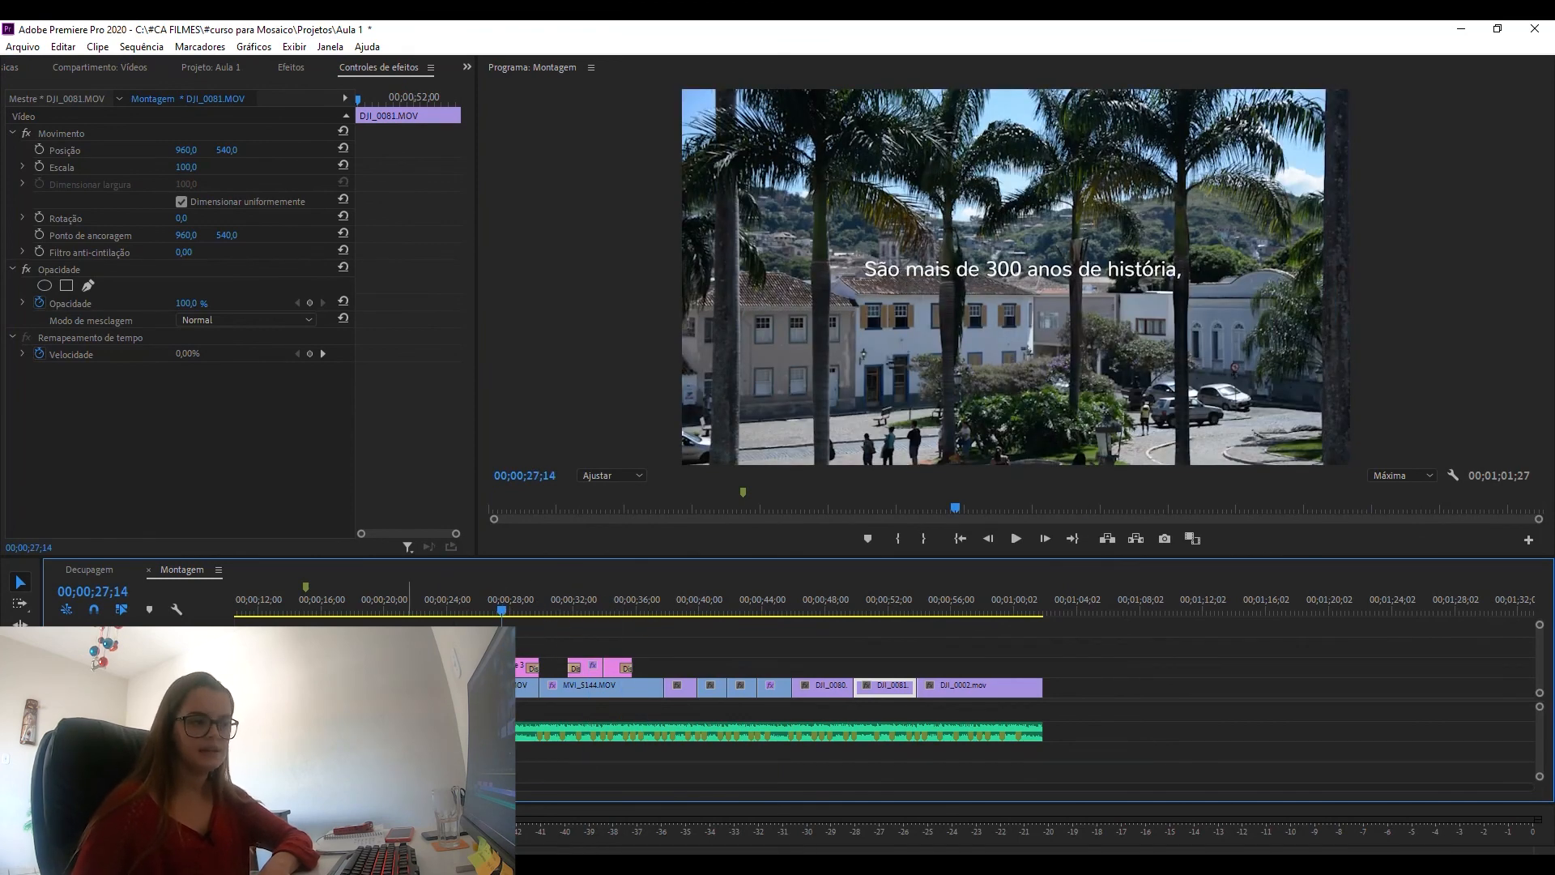
Step: Deselect the clip and play the closing clip DJI_0002.mov, stopping near the sequence end at 00;01;01;08
left_click(899, 655)
left_click_drag(915, 611, 955, 619)
key("space")
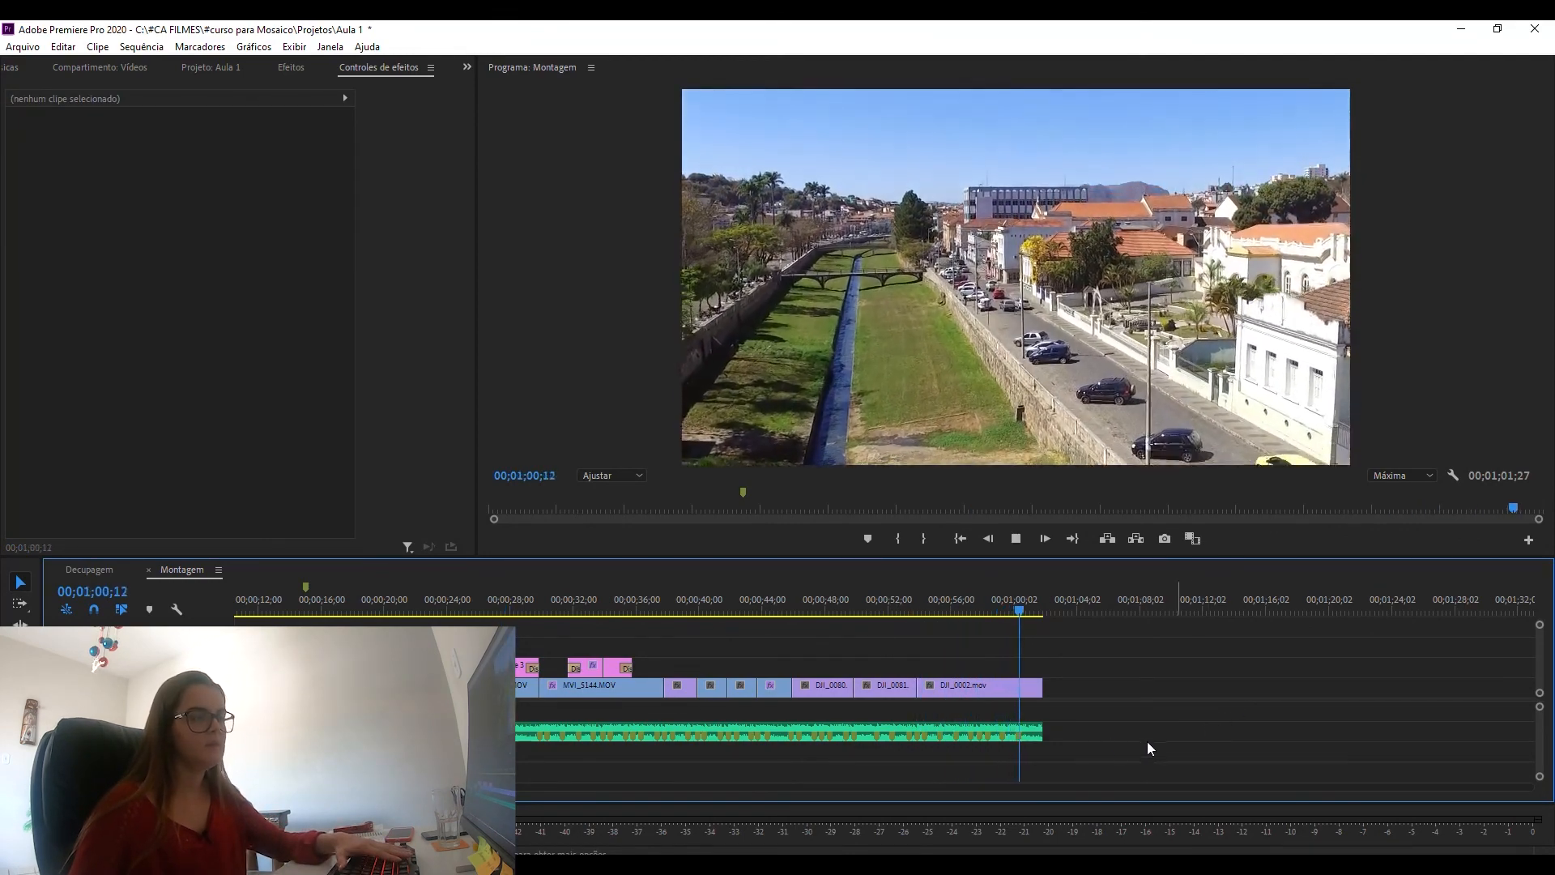
key("space")
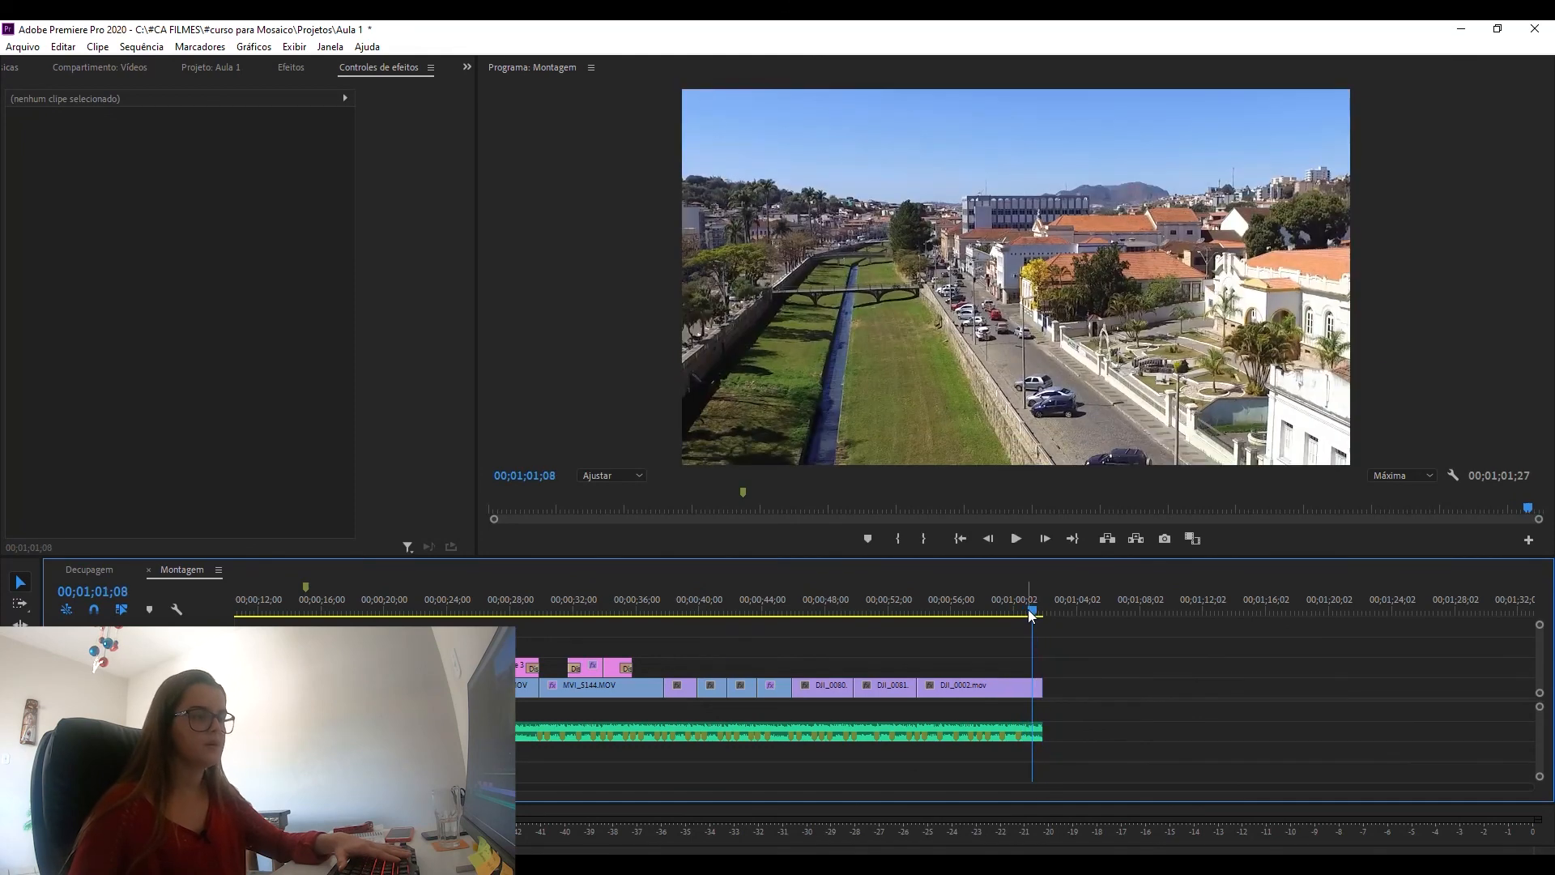
key("minus")
key("minus")
key("equal")
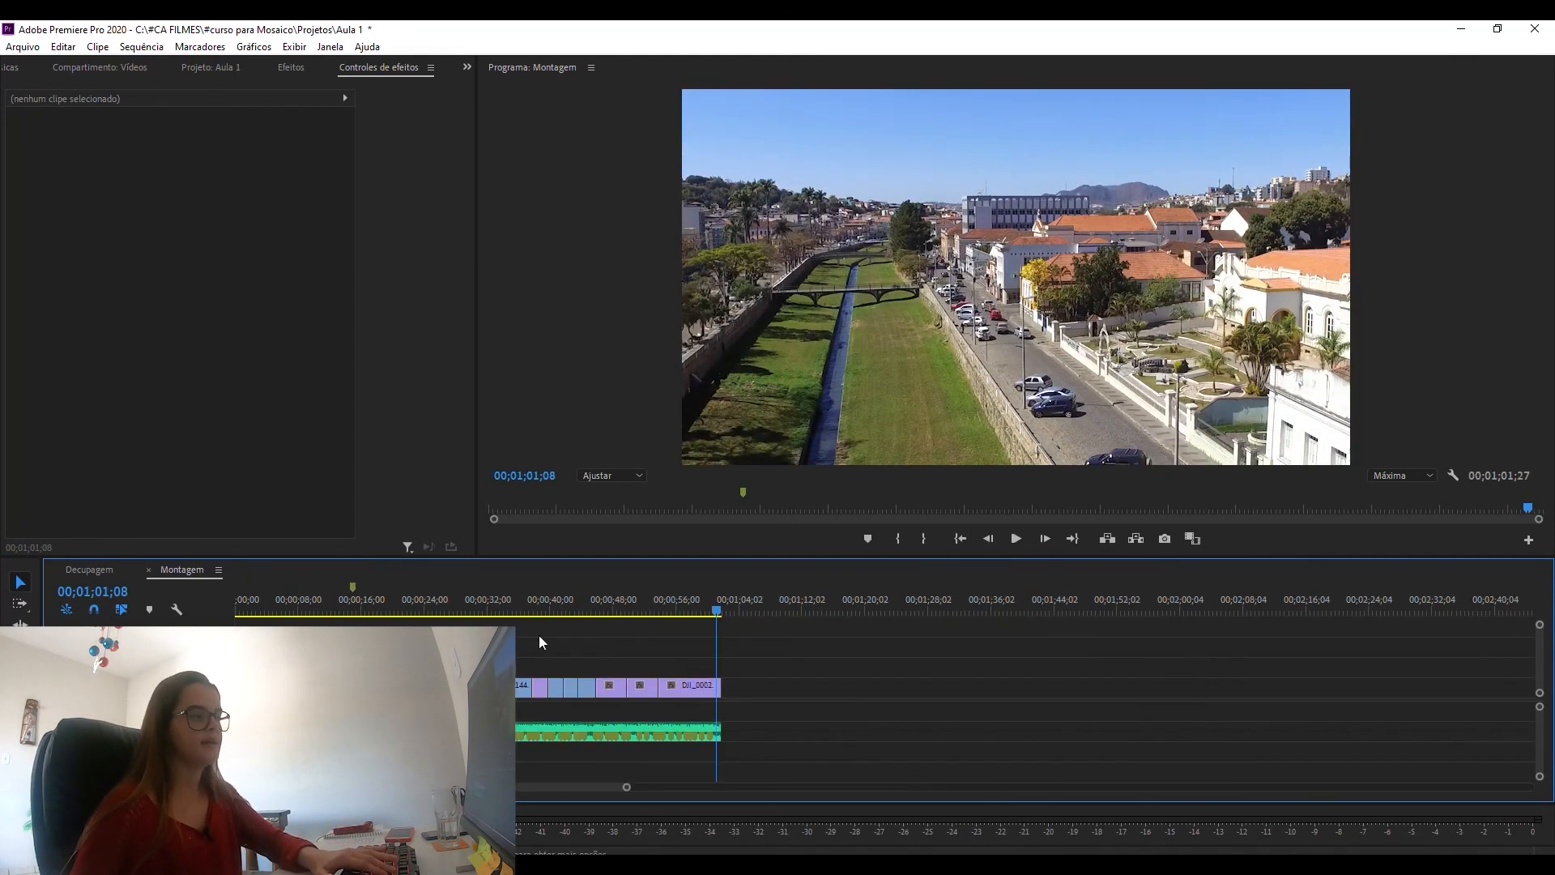